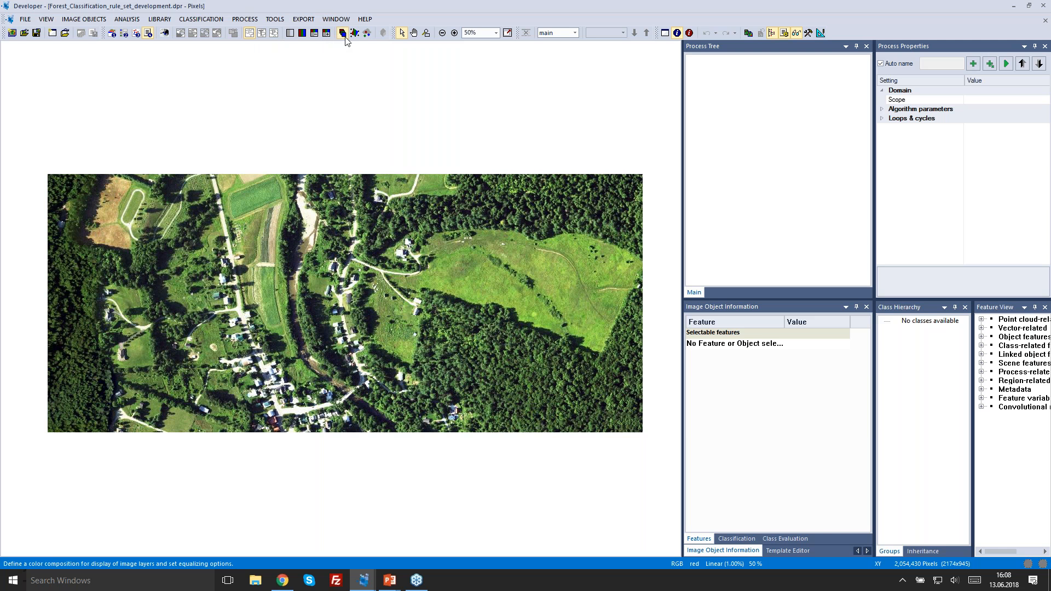
- Show the PointCloud layer over the image, keeping the Height render mode and Small point size
{"action": "left_click", "coordinate": [367, 32]}
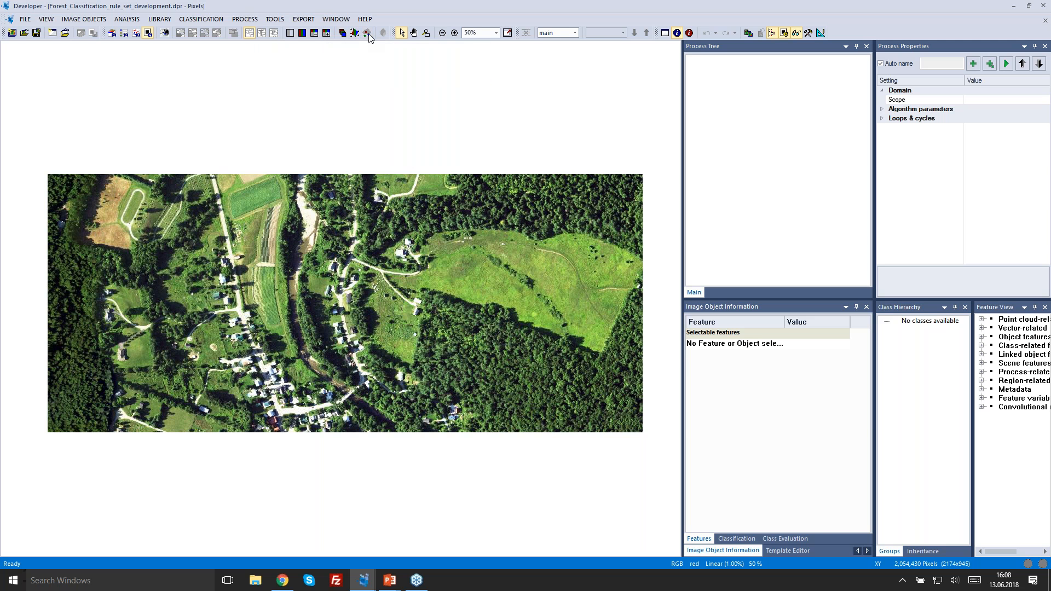
{"action": "left_click", "coordinate": [665, 181]}
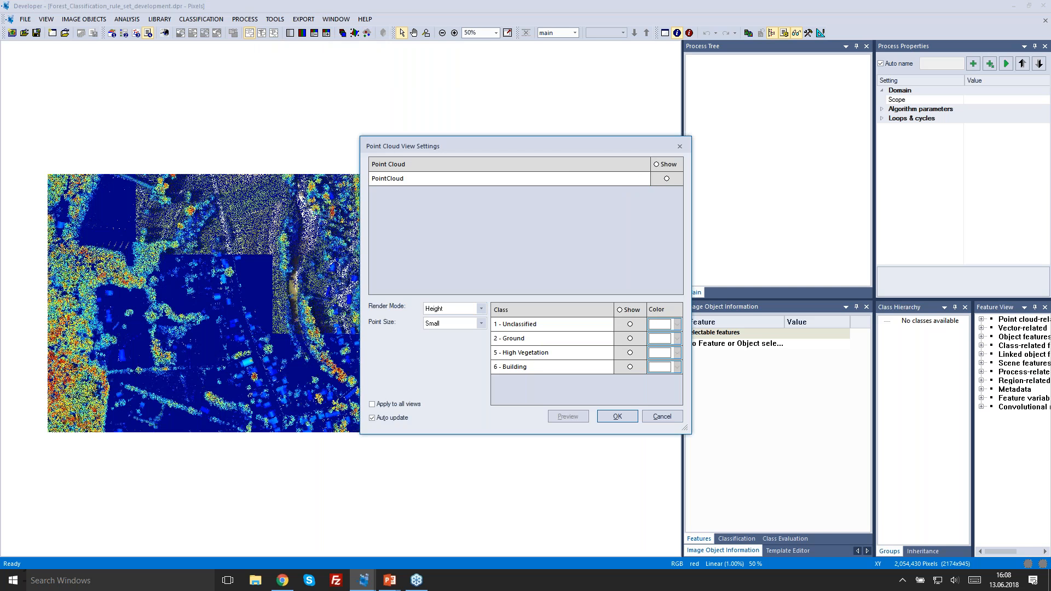
{"action": "left_click", "coordinate": [617, 417]}
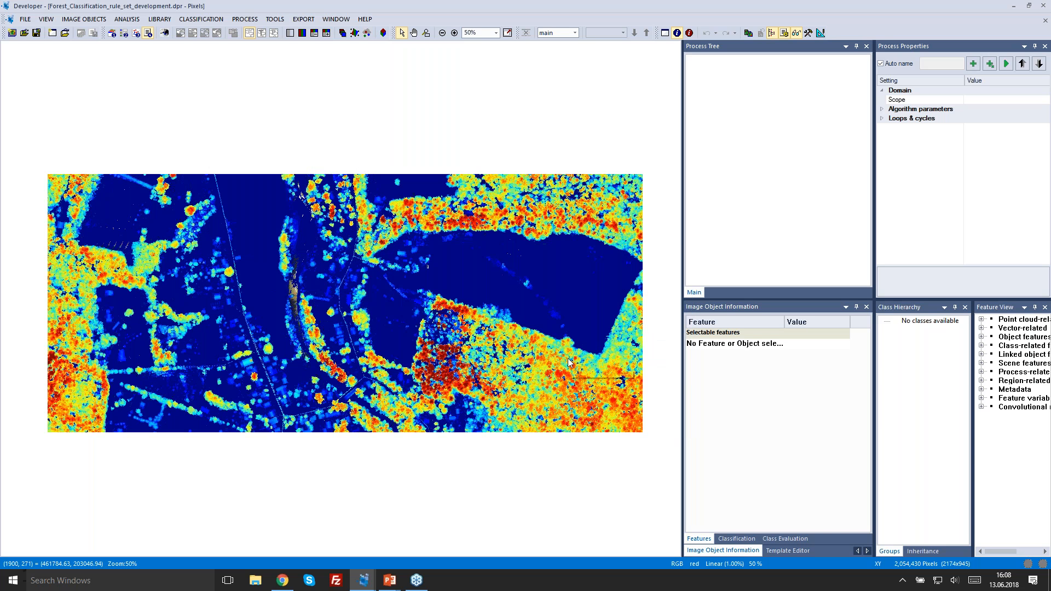
- Open a 3D view of a rectangular subset around the central meadow and village edge and inspect the point cloud obliquely
{"action": "left_click", "coordinate": [384, 35]}
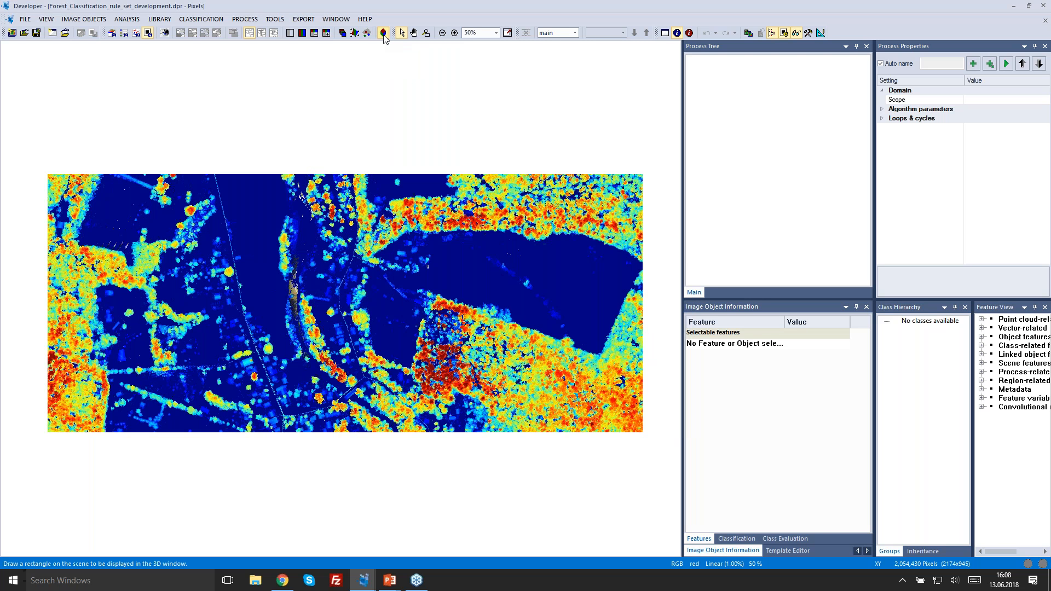
{"action": "left_click_drag", "start_coordinate": [477, 257], "coordinate": [308, 394]}
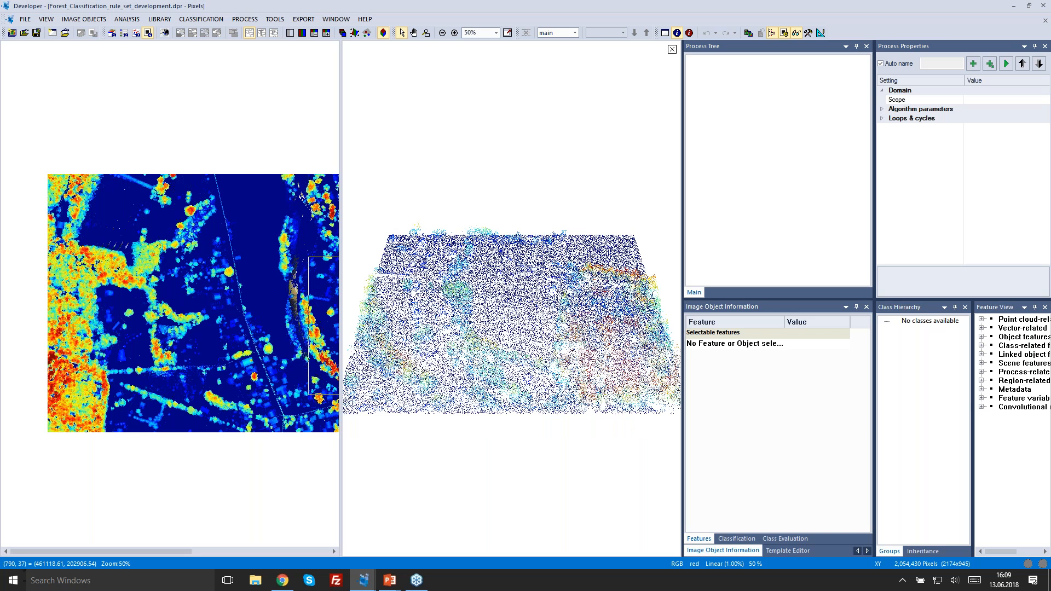
{"action": "left_click_drag", "start_coordinate": [515, 357], "coordinate": [591, 359]}
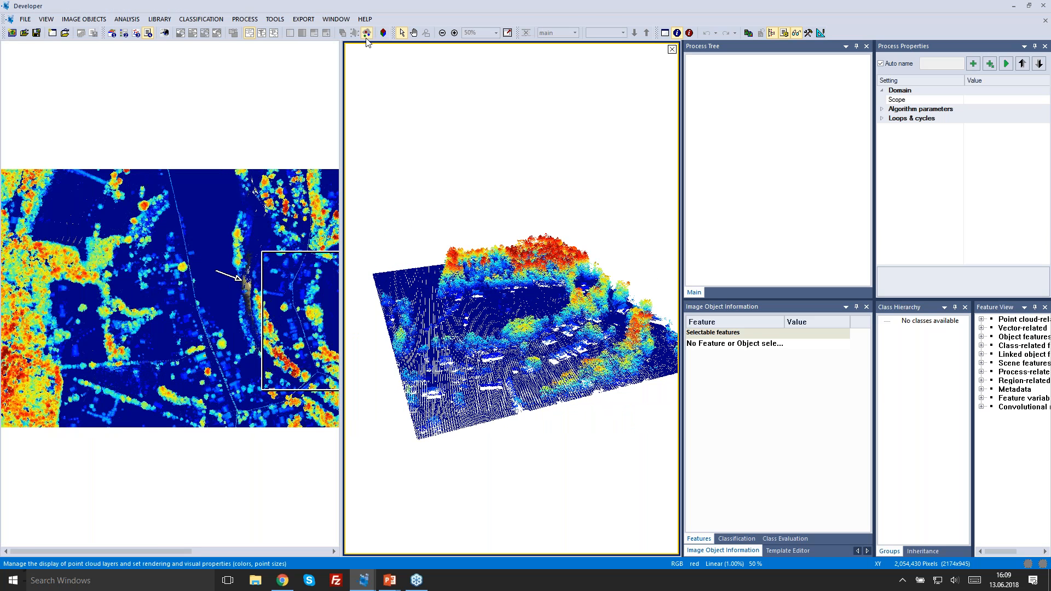
- Set the point size of the 3D point cloud view to Large, inspect it, and close the 3D view
{"action": "left_click", "coordinate": [366, 34]}
{"action": "left_click", "coordinate": [476, 326]}
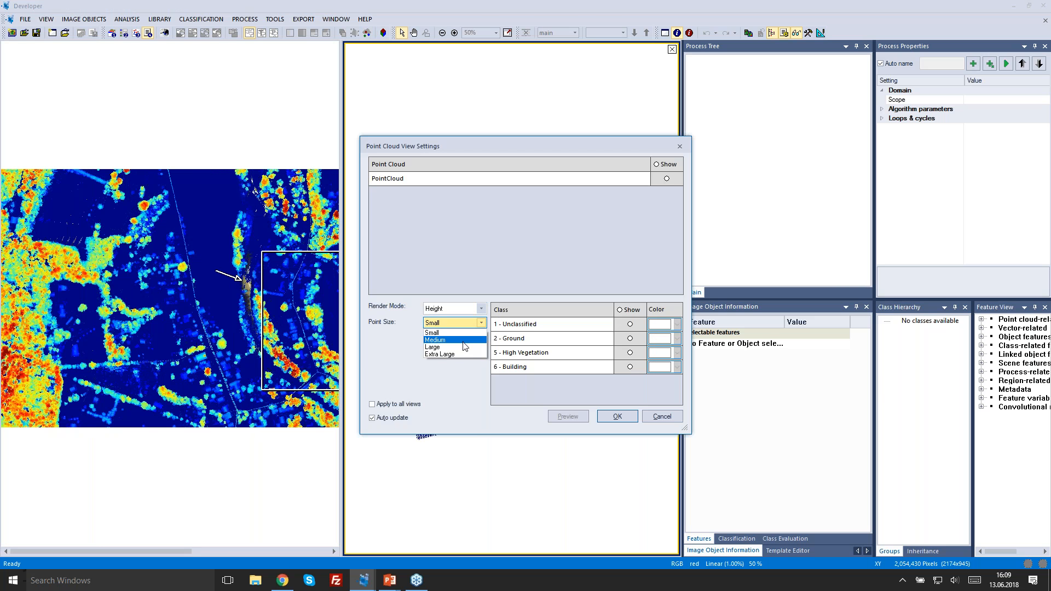
{"action": "left_click", "coordinate": [464, 340]}
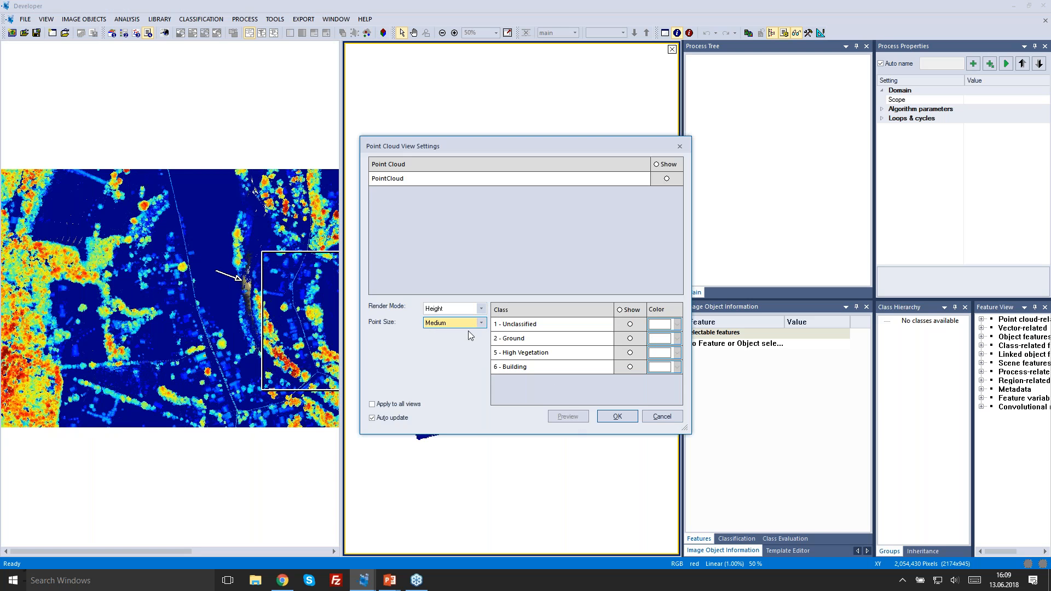
{"action": "left_click", "coordinate": [462, 331]}
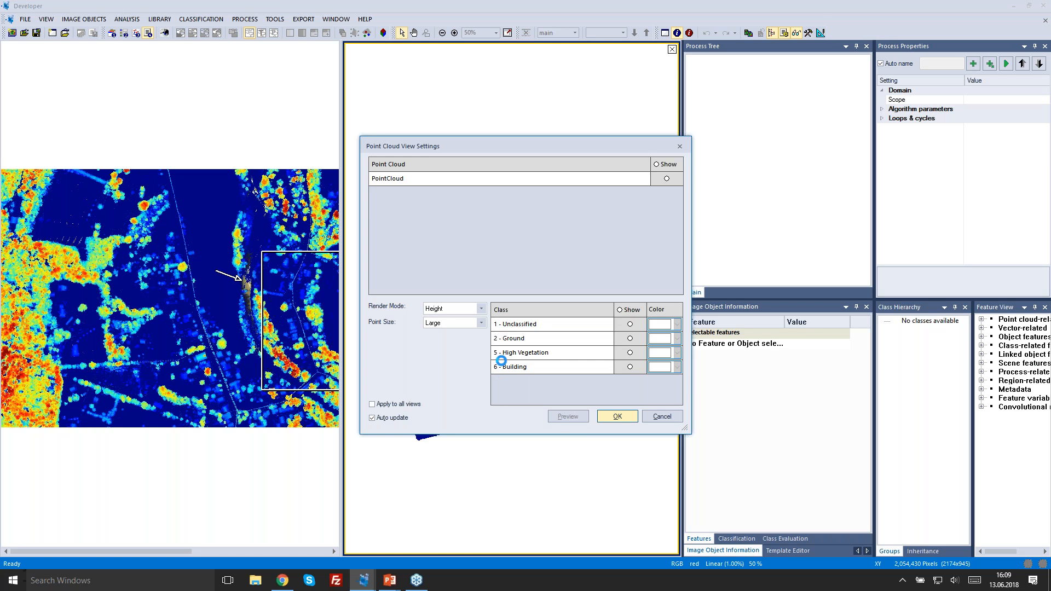
{"action": "mouse_move", "coordinate": [474, 340]}
{"action": "left_mouse_down"}
{"action": "mouse_move", "coordinate": [471, 350]}
{"action": "mouse_move", "coordinate": [570, 317]}
{"action": "mouse_move", "coordinate": [511, 298]}
{"action": "mouse_move", "coordinate": [691, 59]}
{"action": "left_mouse_up"}
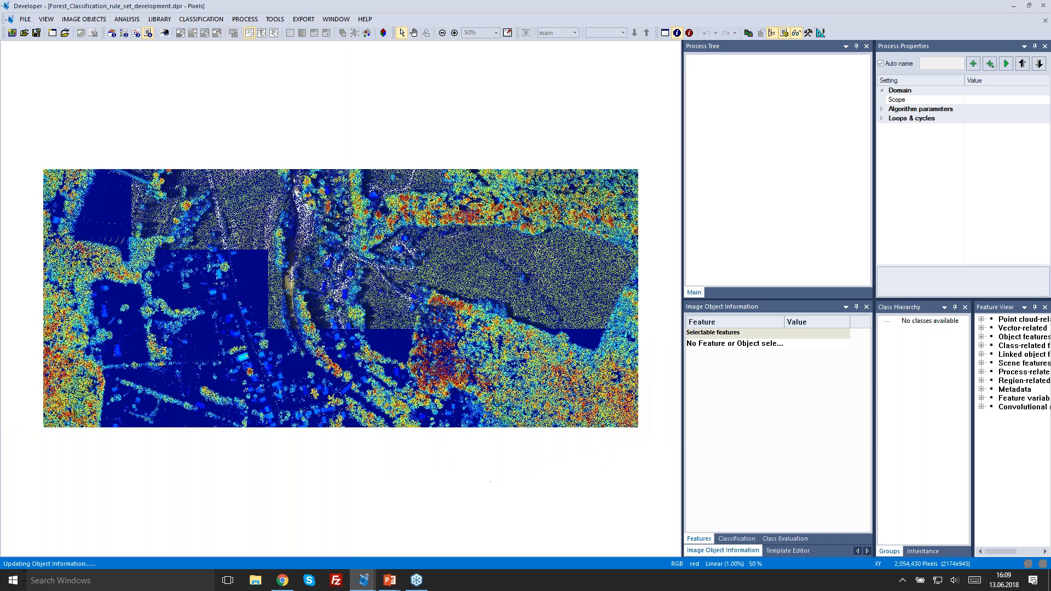
- Hide the PointCloud layer so only the RGB image is displayed
{"action": "left_click", "coordinate": [367, 33]}
{"action": "left_click", "coordinate": [666, 179]}
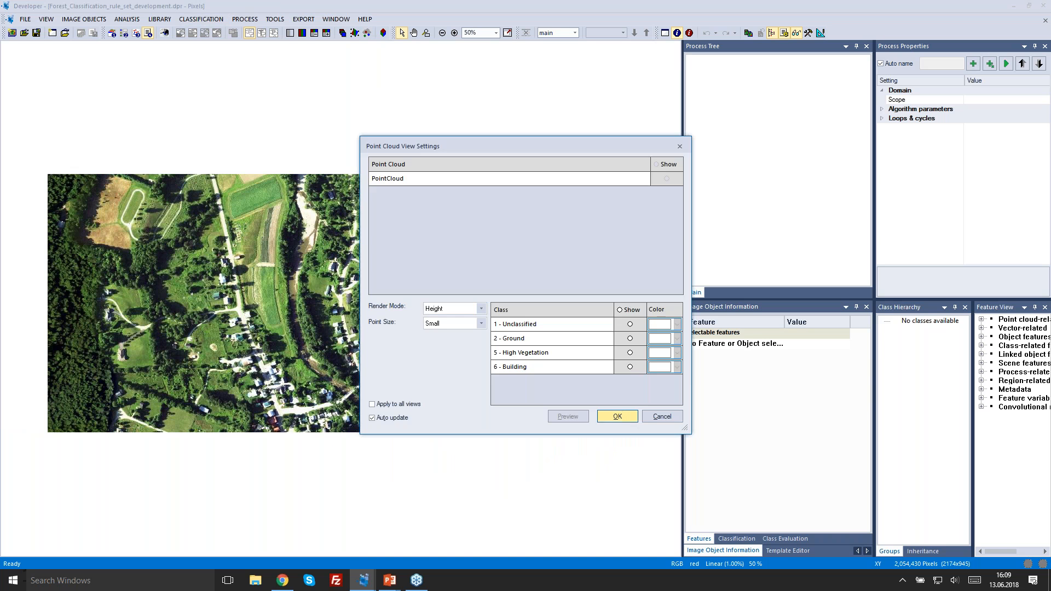
{"action": "left_click", "coordinate": [617, 416]}
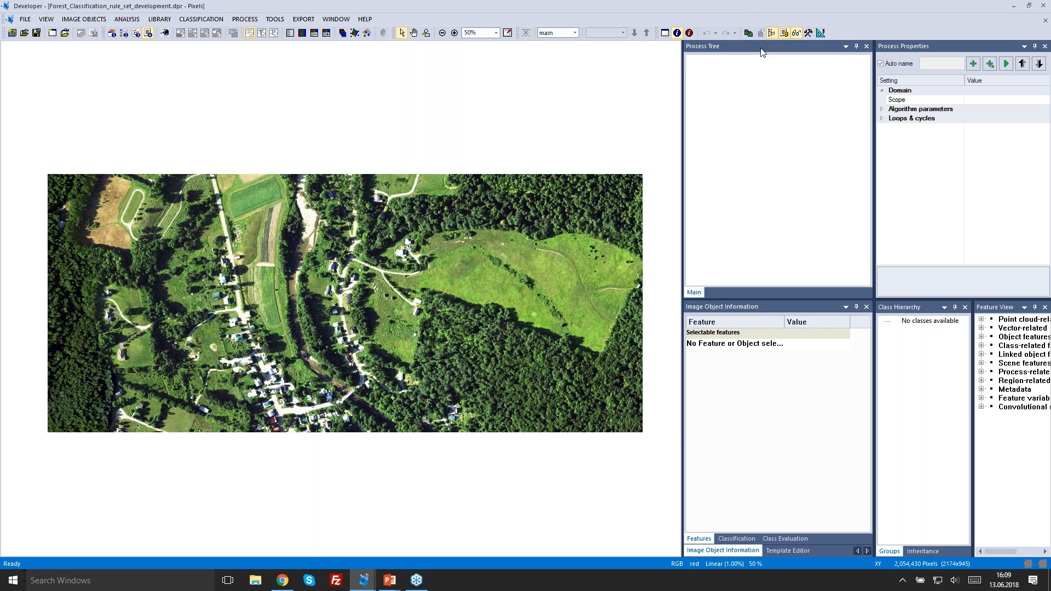
- Widen the Process Tree and append a parent process named "Forest Classification" using the execute child processes algorithm
{"action": "left_click", "coordinate": [725, 65]}
{"action": "left_click_drag", "start_coordinate": [684, 79], "coordinate": [612, 80]}
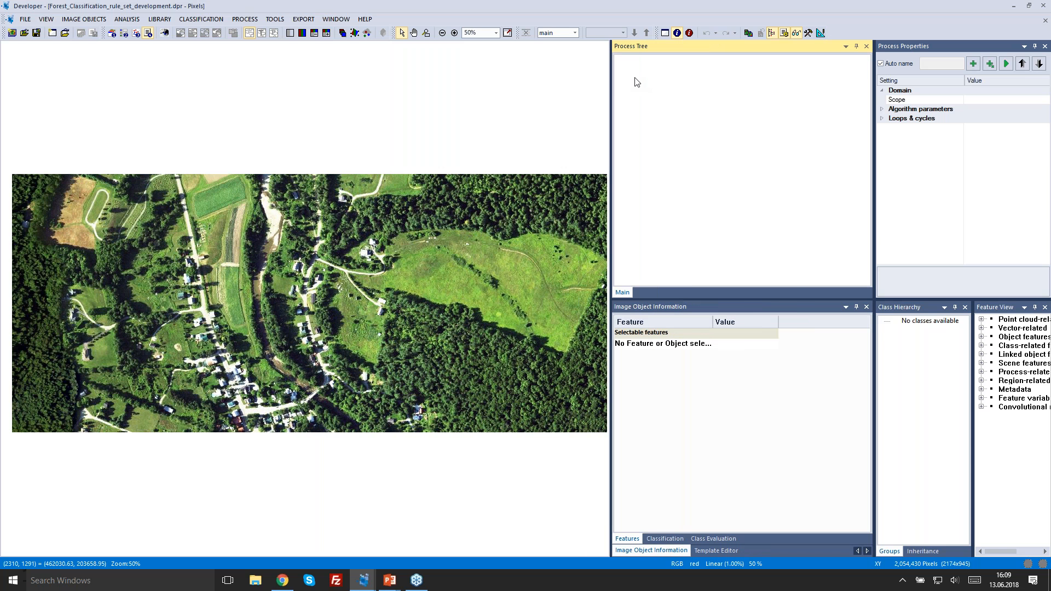
{"action": "right_click", "coordinate": [635, 81]}
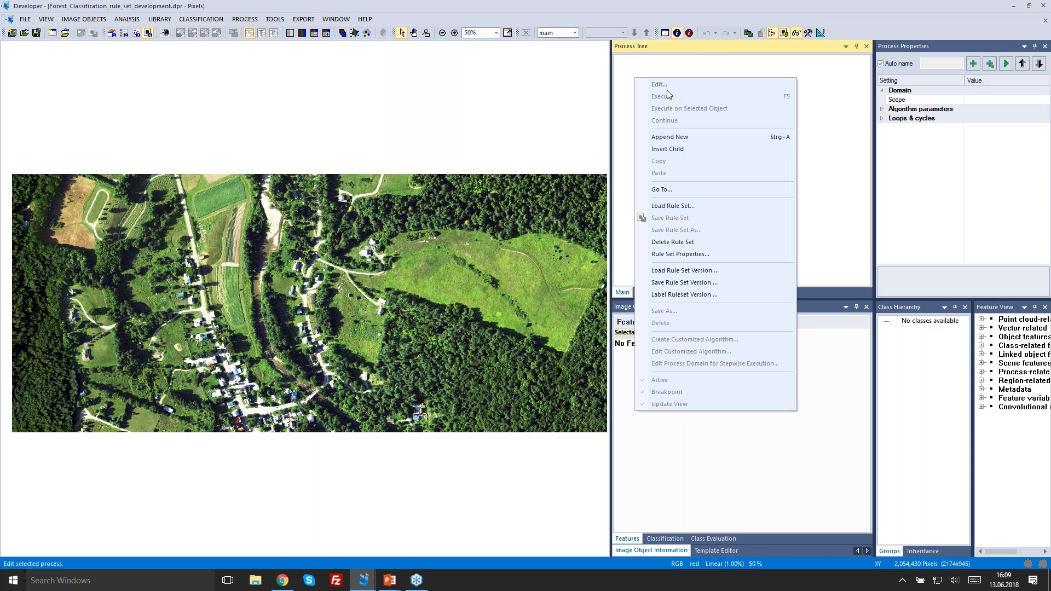
{"action": "left_click", "coordinate": [705, 141]}
{"action": "left_click_drag", "start_coordinate": [665, 139], "coordinate": [659, 108]}
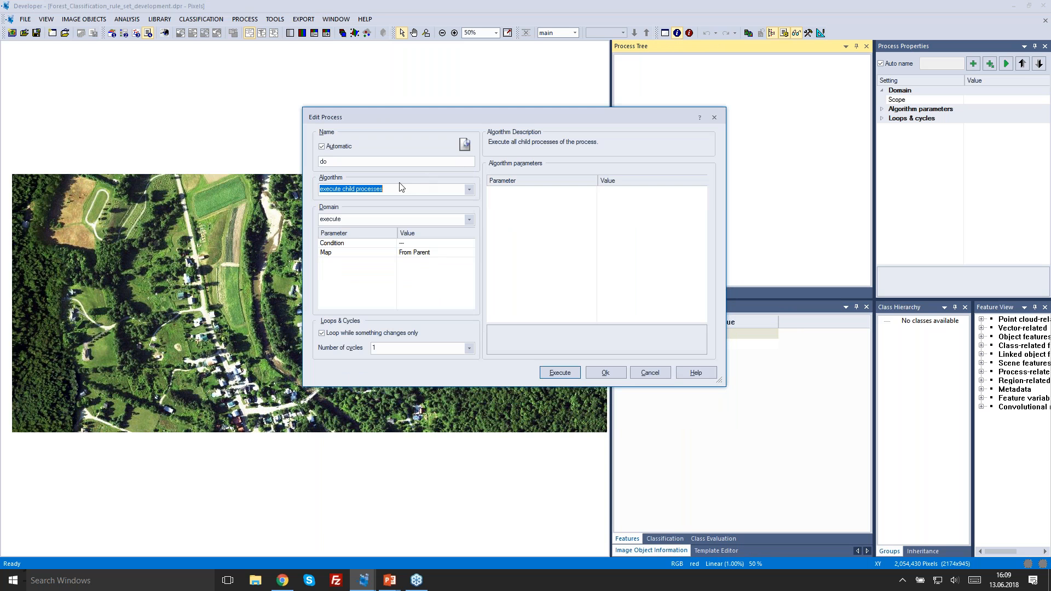
{"action": "left_click", "coordinate": [469, 189]}
{"action": "mouse_move", "coordinate": [470, 216]}
{"action": "left_mouse_down"}
{"action": "mouse_move", "coordinate": [476, 461]}
{"action": "mouse_move", "coordinate": [486, 207]}
{"action": "left_mouse_up"}
{"action": "left_click", "coordinate": [404, 164]}
{"action": "left_click", "coordinate": [440, 163]}
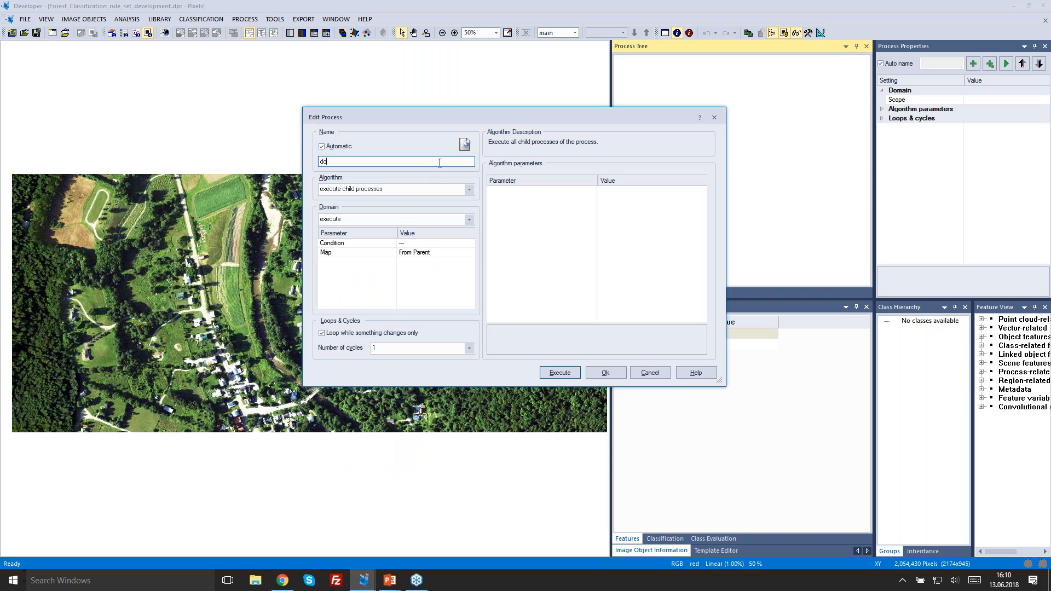
{"action": "left_click_drag", "start_coordinate": [444, 163], "coordinate": [271, 161]}
{"action": "type", "text": "Forest Classification"}
{"action": "left_click", "coordinate": [606, 373]}
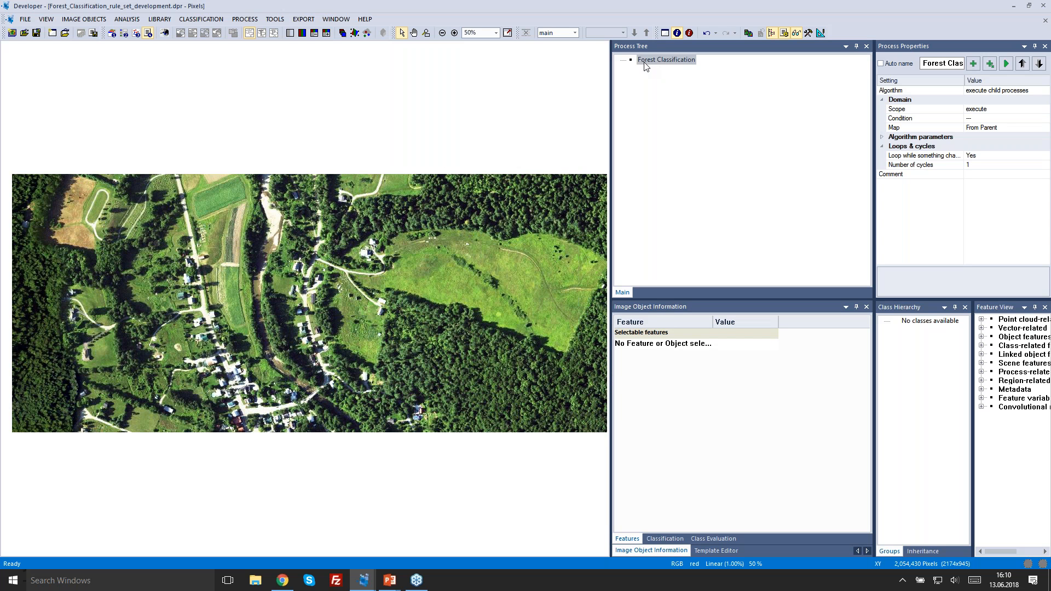
- Insert a child process named "Pre-Processing" under Forest Classification
{"action": "right_click", "coordinate": [646, 66]}
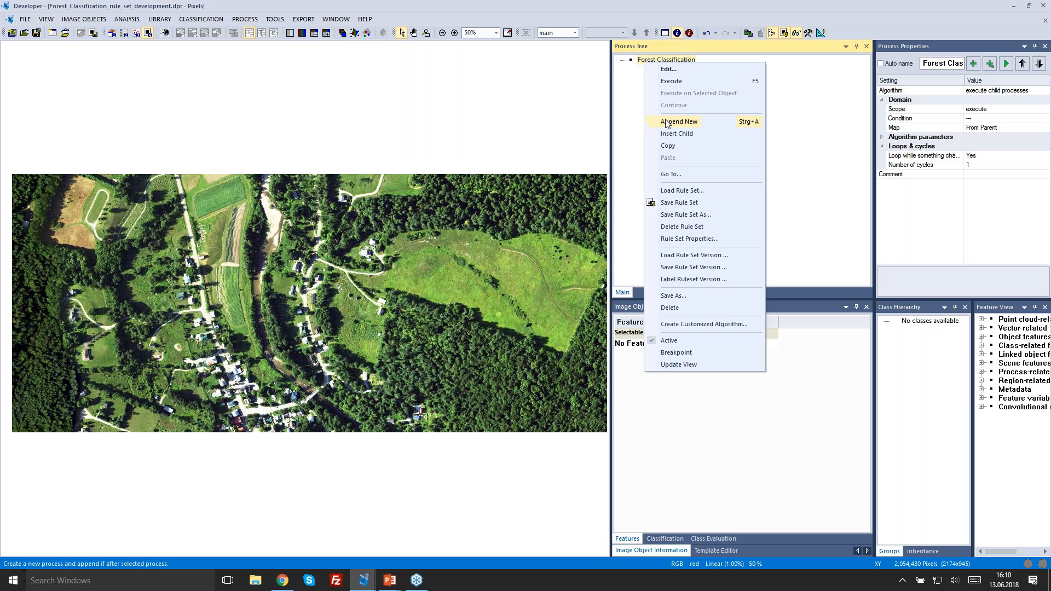
{"action": "left_click", "coordinate": [693, 138]}
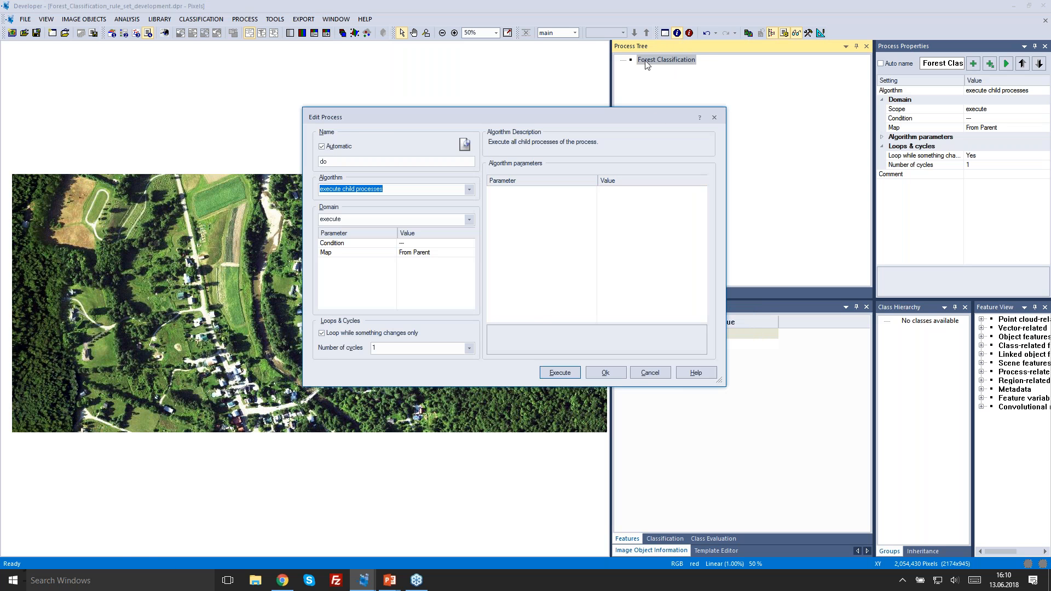
{"action": "left_click", "coordinate": [467, 161]}
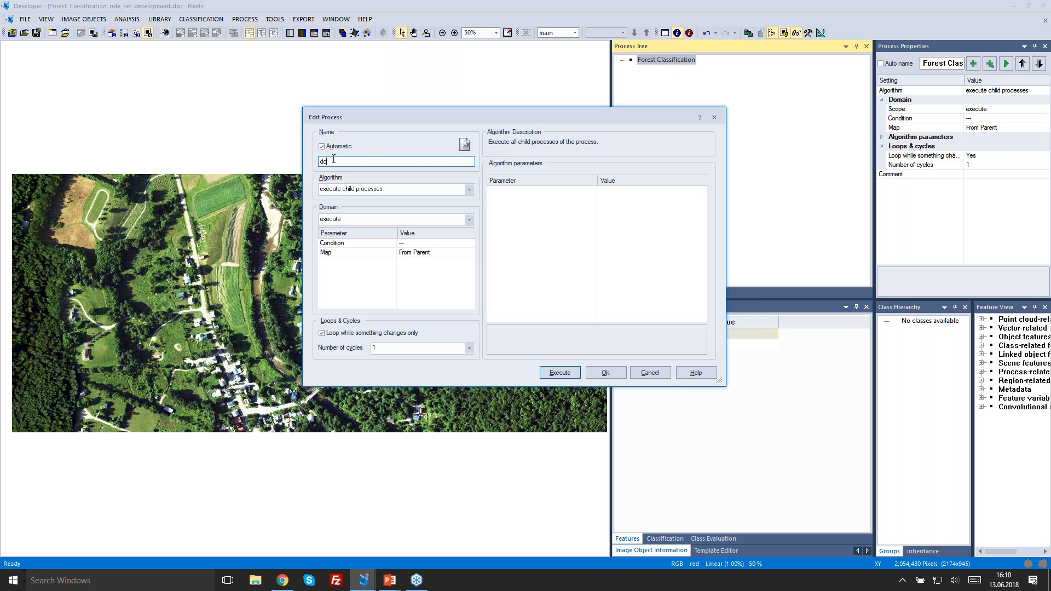
{"action": "key", "text": "BackSpace"}
{"action": "key", "text": "BackSpace"}
{"action": "type", "text": "Pre-Processing"}
{"action": "left_click", "coordinate": [606, 373]}
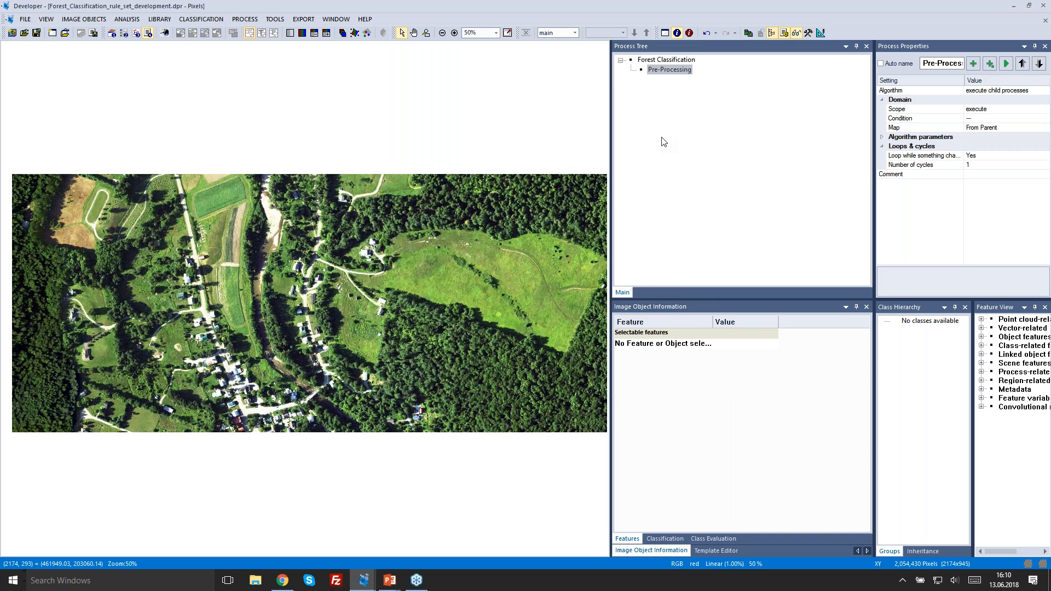
- Insert a child process under Pre-Processing with the rasterize point cloud algorithm and PointCloud as its input
{"action": "right_click", "coordinate": [672, 75]}
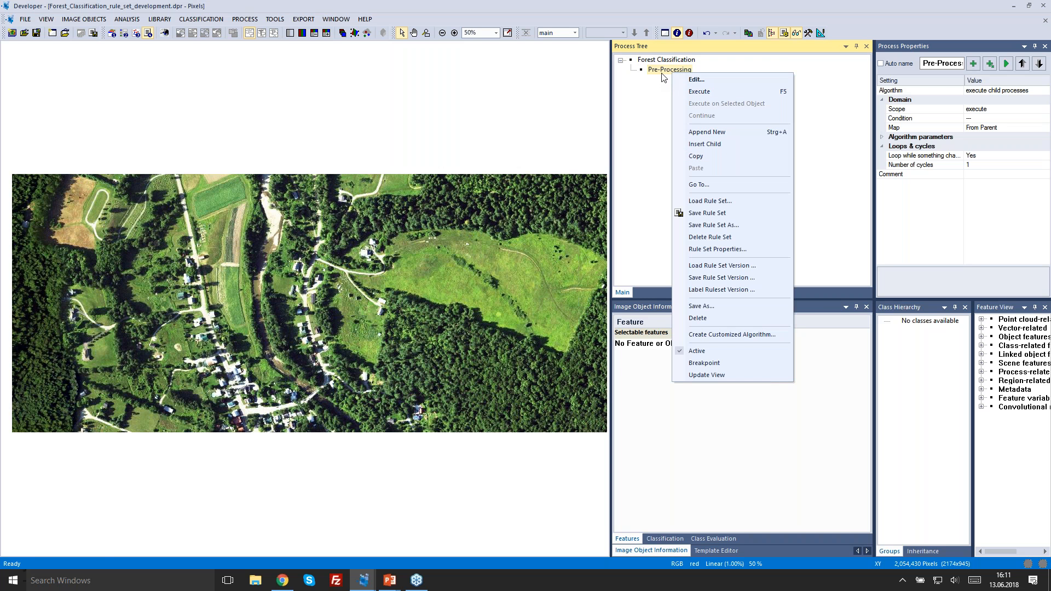
{"action": "left_click", "coordinate": [705, 144]}
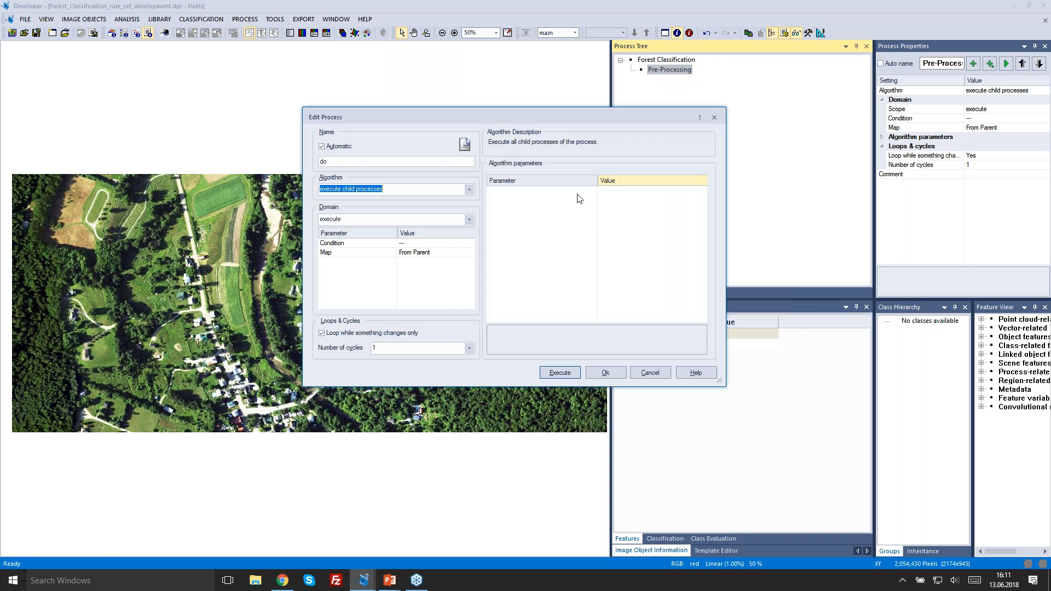
{"action": "left_click", "coordinate": [469, 190]}
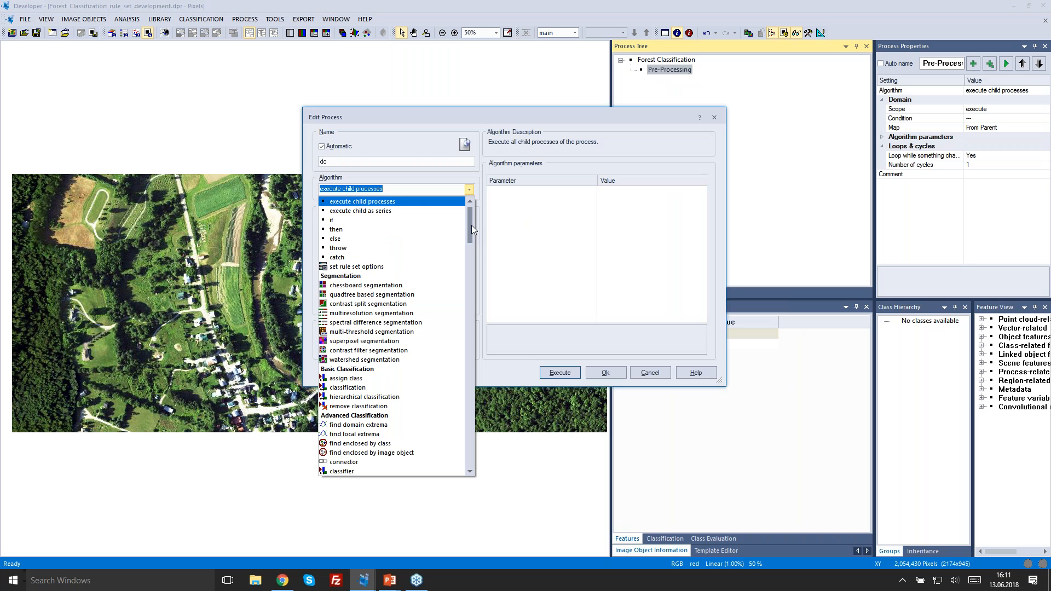
{"action": "left_click_drag", "start_coordinate": [471, 226], "coordinate": [484, 459]}
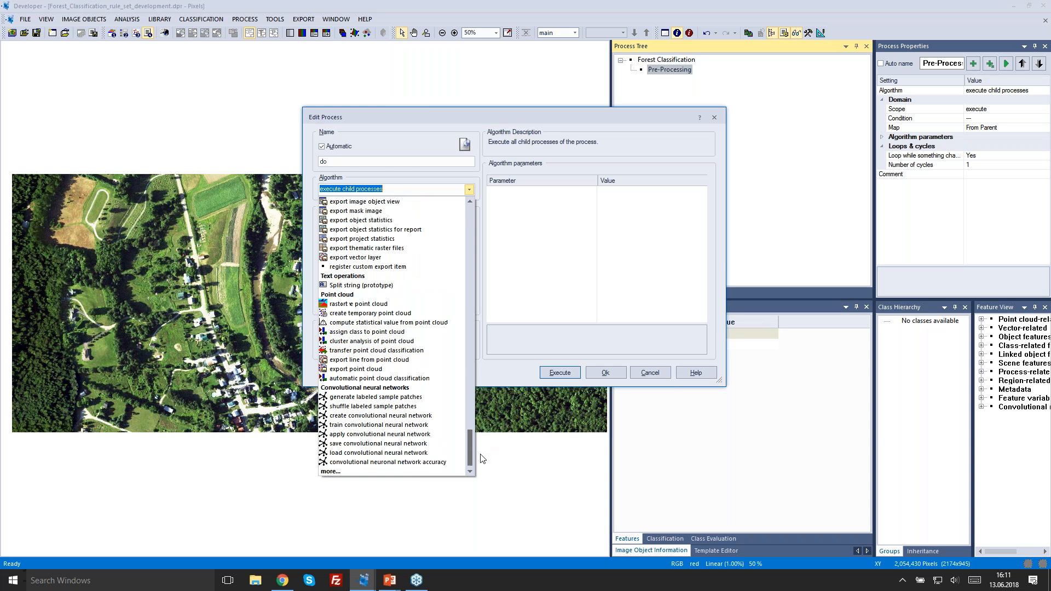
{"action": "left_click", "coordinate": [372, 304]}
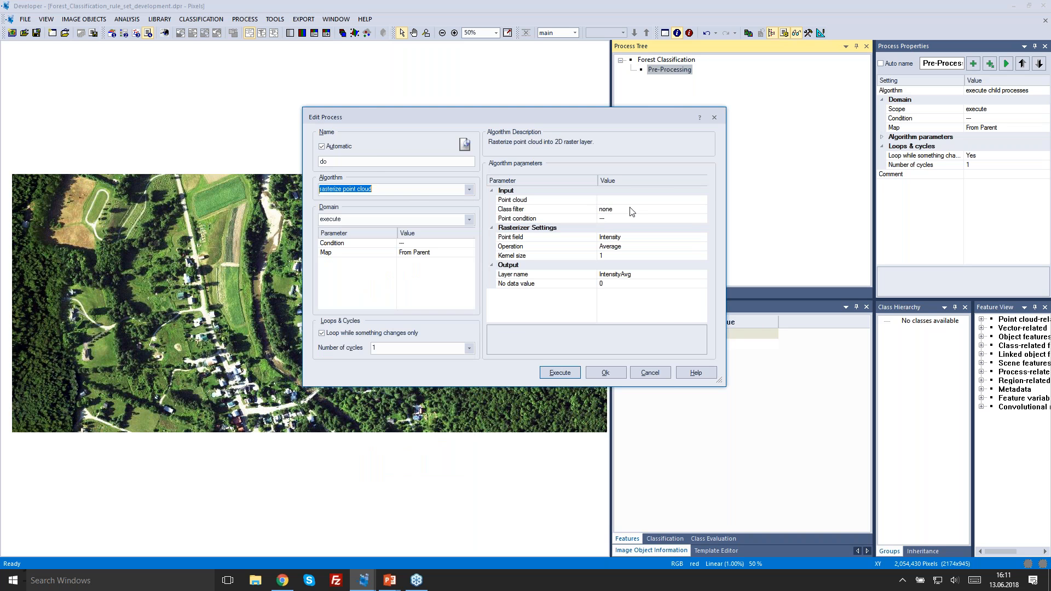
{"action": "left_click", "coordinate": [655, 200]}
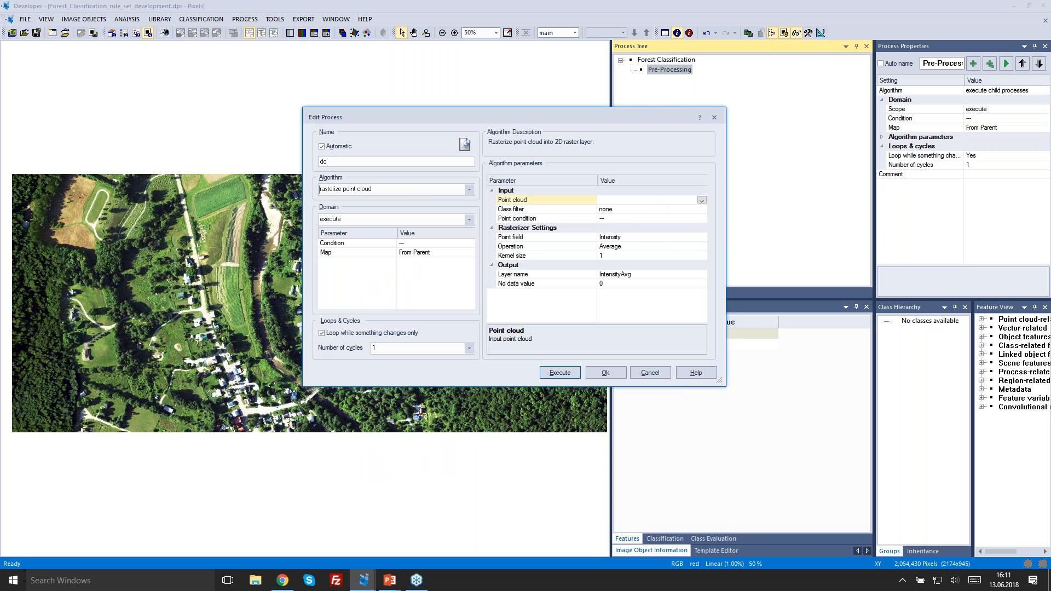
{"action": "left_click", "coordinate": [701, 201]}
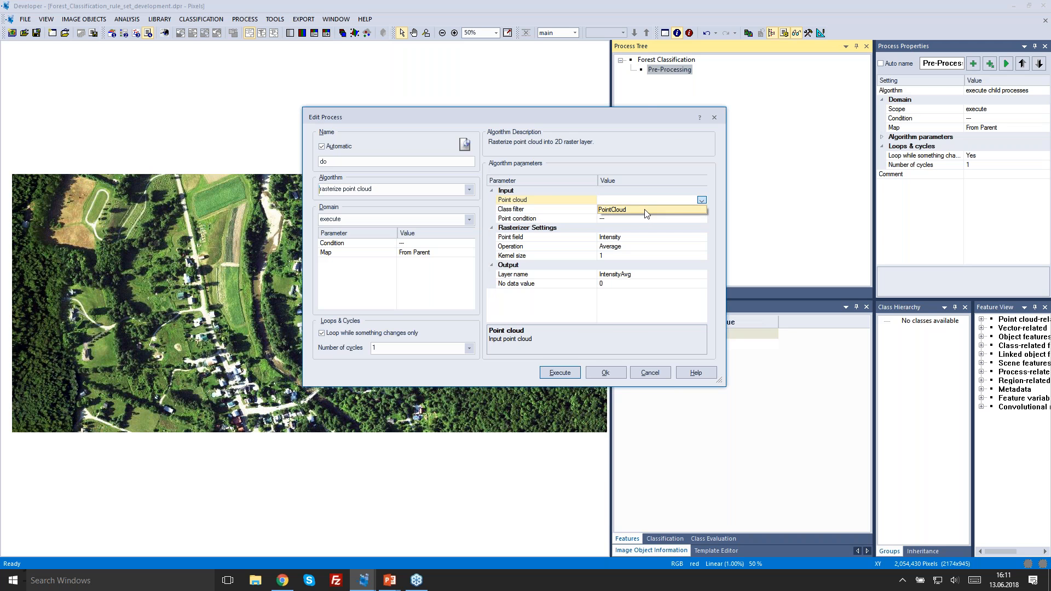
{"action": "left_click", "coordinate": [644, 210]}
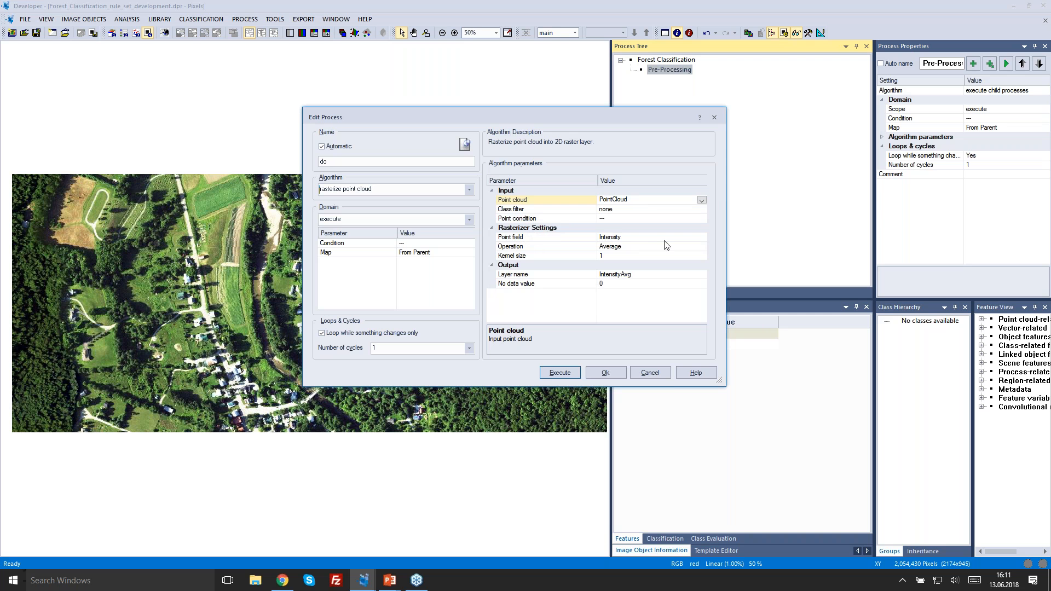
- Set the point field to Z coordinate, kernel size to 3 and output layer name to nDSM, and execute the rasterization
{"action": "left_click", "coordinate": [702, 239]}
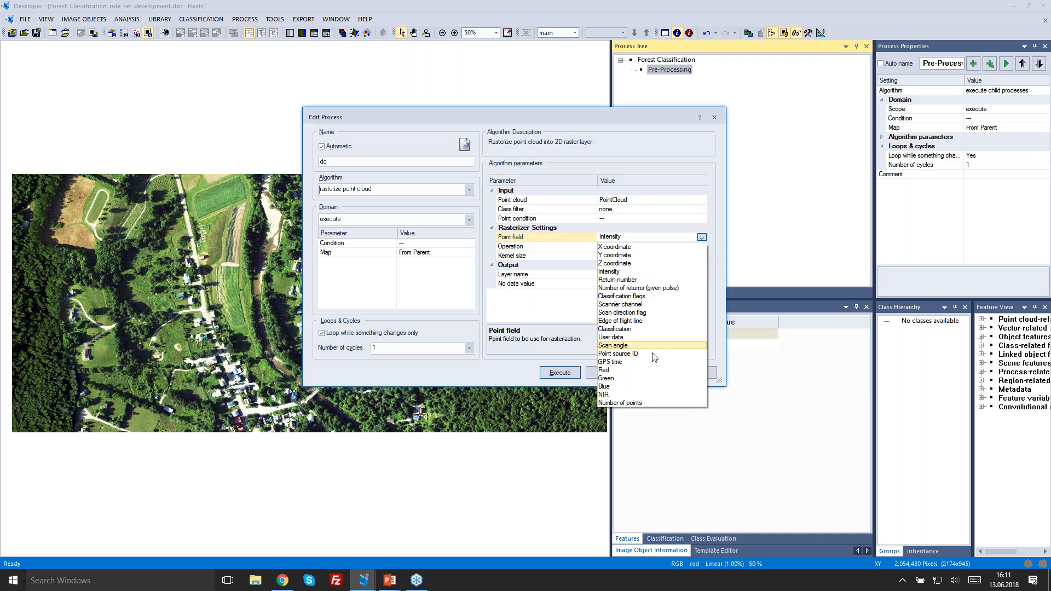
{"action": "left_click", "coordinate": [663, 268]}
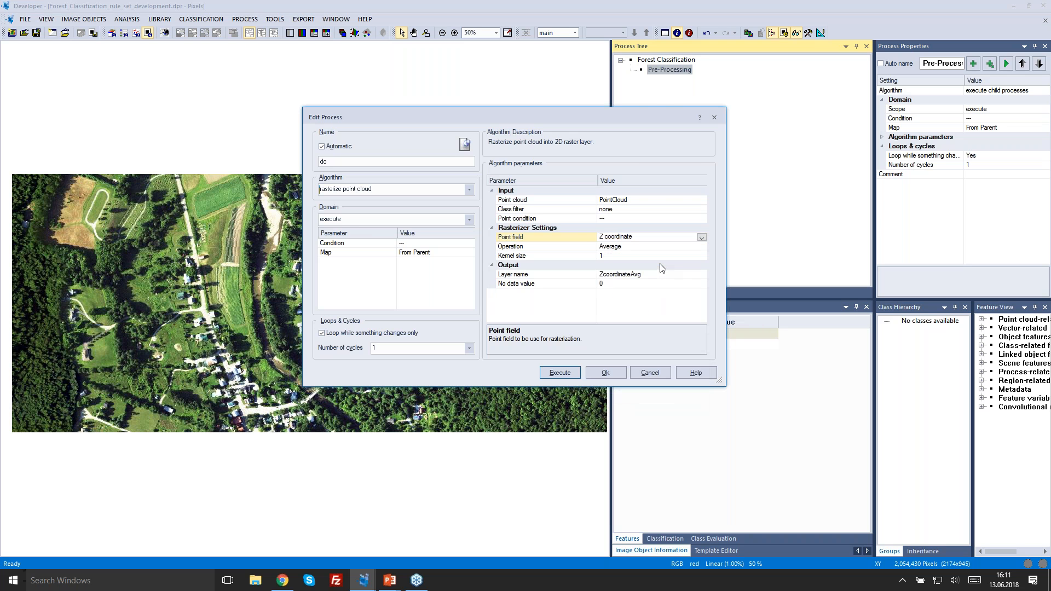
{"action": "left_click", "coordinate": [632, 255]}
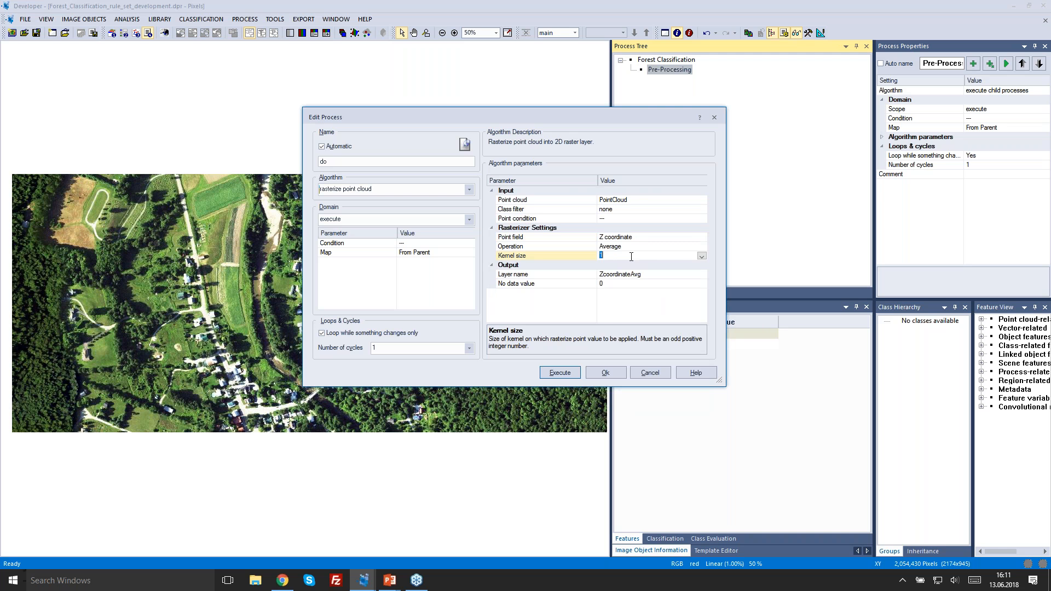
{"action": "type", "text": "3"}
{"action": "left_click", "coordinate": [645, 274]}
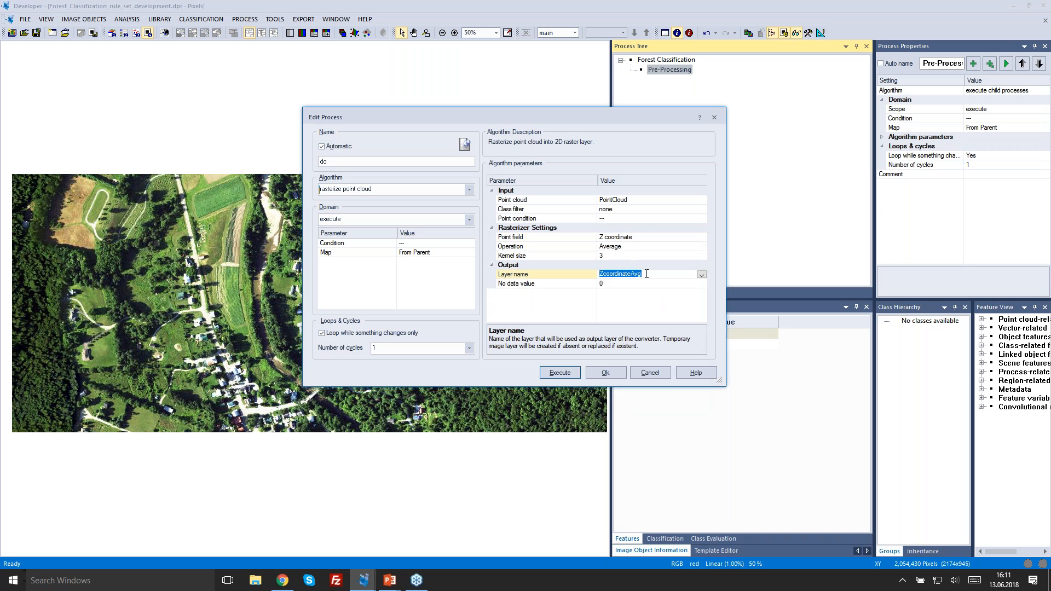
{"action": "type", "text": "nDSM"}
{"action": "left_click", "coordinate": [560, 373]}
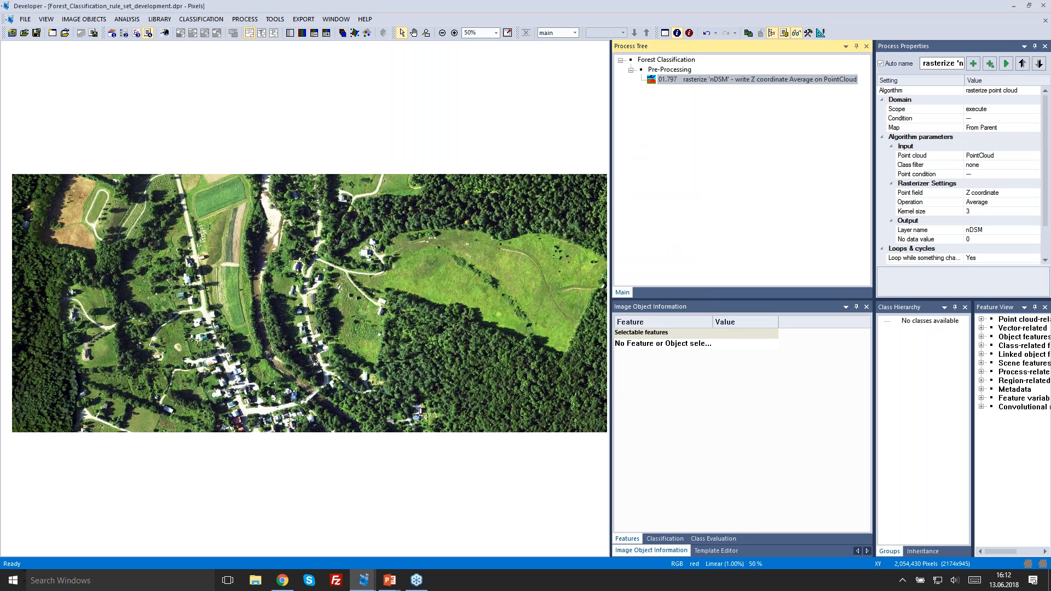
- Set the image layer mixing to one layer gray and display only the nDSM layer
{"action": "left_click", "coordinate": [343, 34]}
{"action": "left_click_drag", "start_coordinate": [424, 159], "coordinate": [421, 156]}
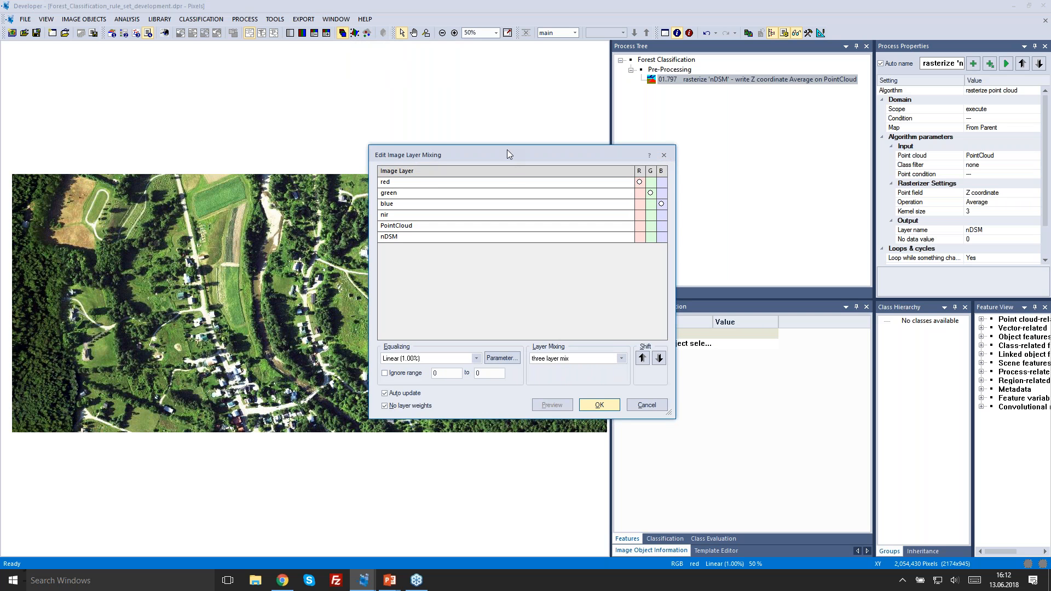
{"action": "left_click_drag", "start_coordinate": [507, 149], "coordinate": [472, 107]}
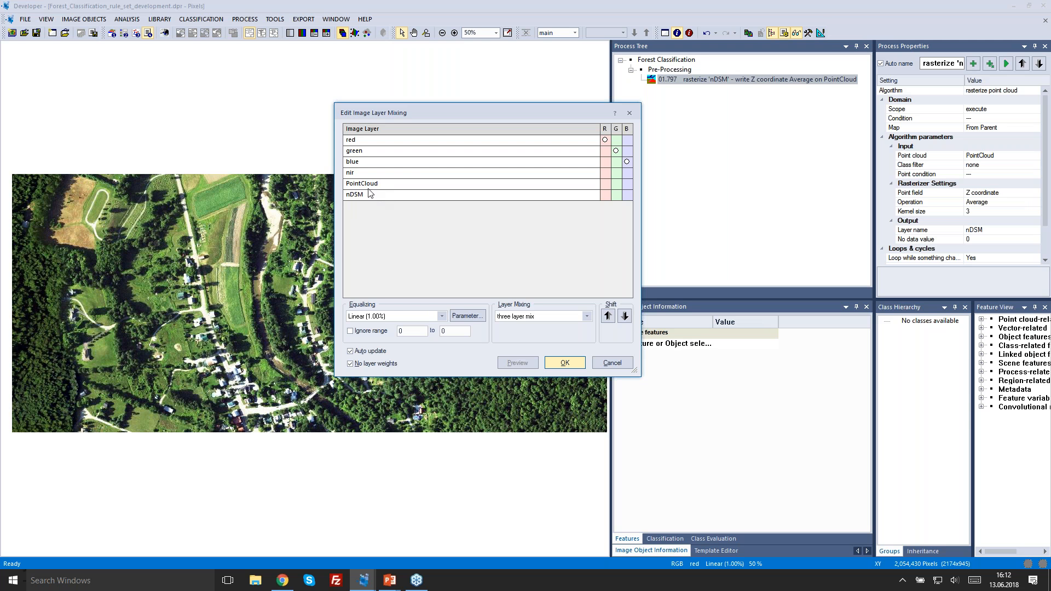
{"action": "left_click", "coordinate": [588, 317]}
{"action": "left_click", "coordinate": [557, 333]}
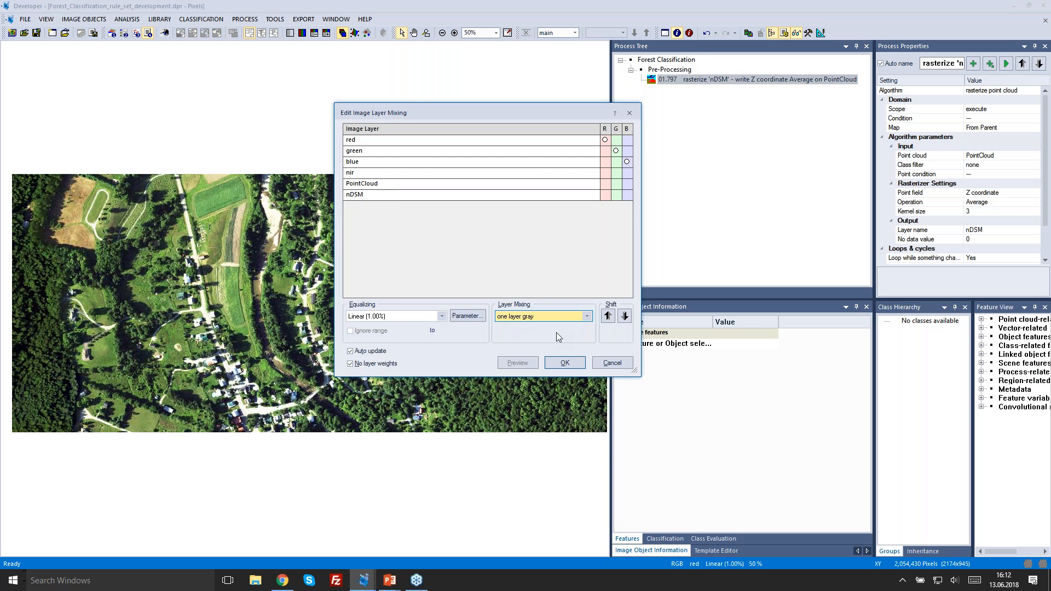
{"action": "left_click", "coordinate": [608, 317]}
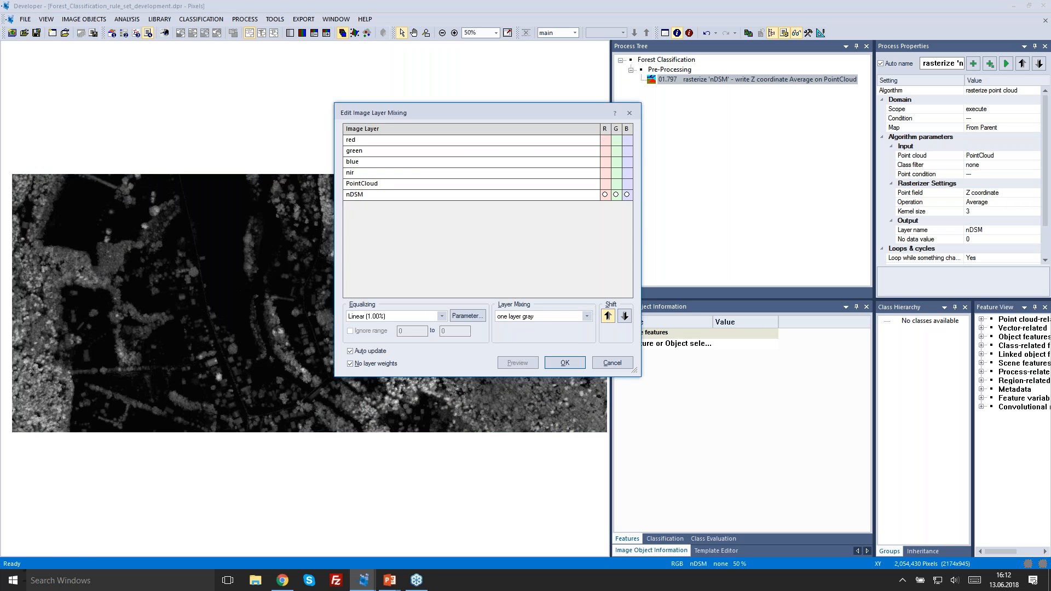
{"action": "left_click", "coordinate": [574, 362]}
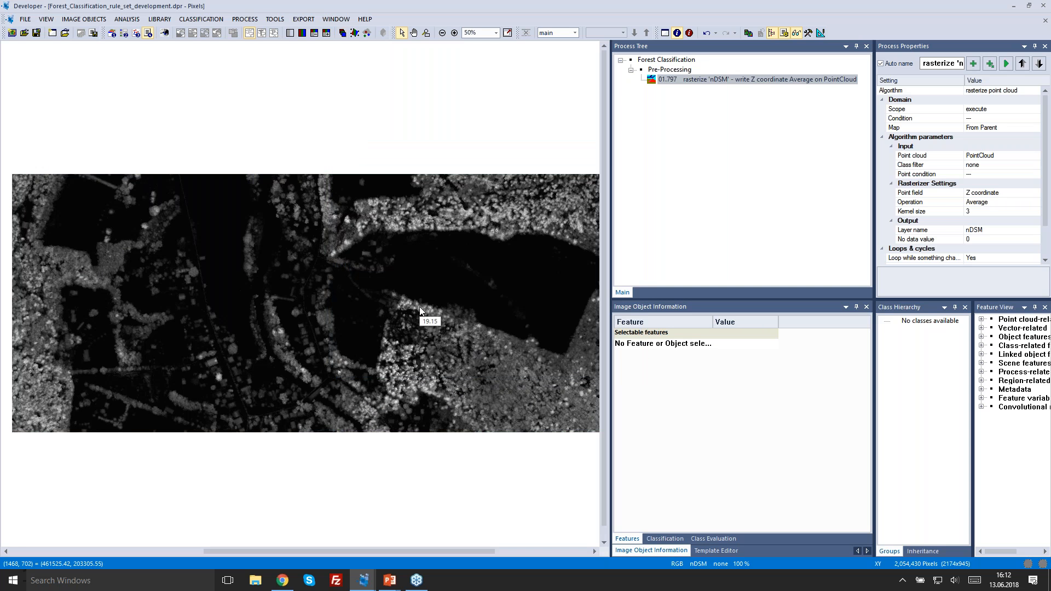
- Examine the rasterized nDSM up close along the forest edge and in the forest stand for gaps and noise
{"action": "scroll", "coordinate": [420, 308], "scroll_direction": "up", "scroll_amount": 2}
{"action": "scroll", "coordinate": [420, 308], "scroll_direction": "up", "scroll_amount": 2}
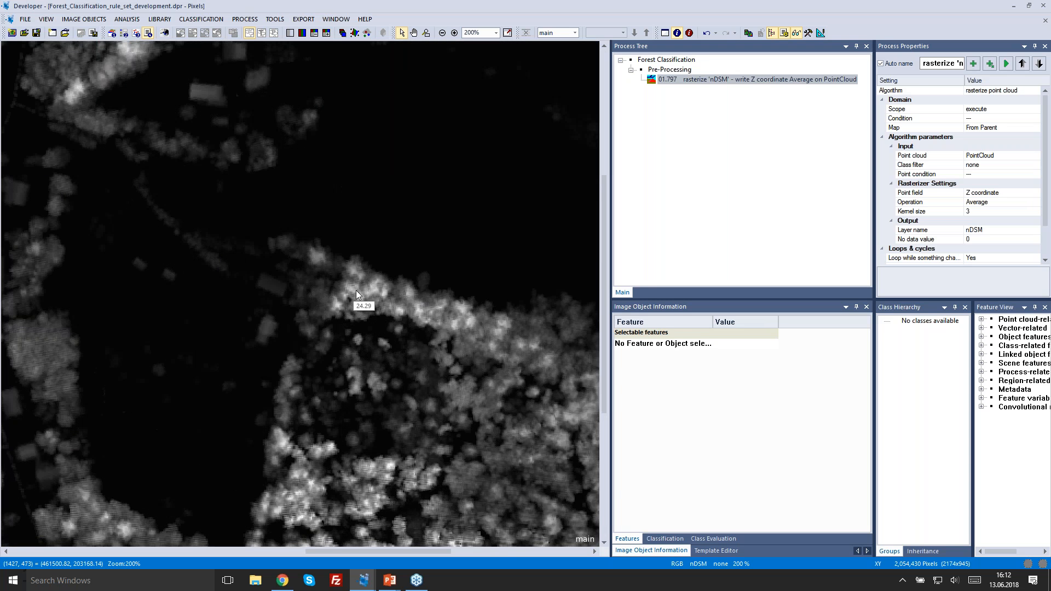
{"action": "left_click_drag", "start_coordinate": [356, 291], "coordinate": [463, 284]}
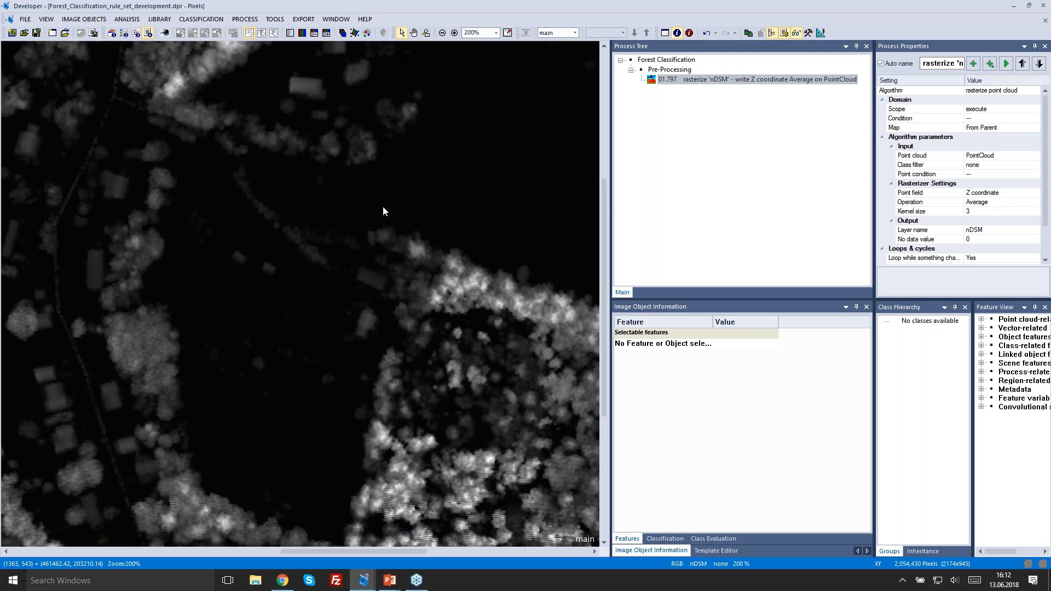
{"action": "left_click_drag", "start_coordinate": [384, 207], "coordinate": [375, 183]}
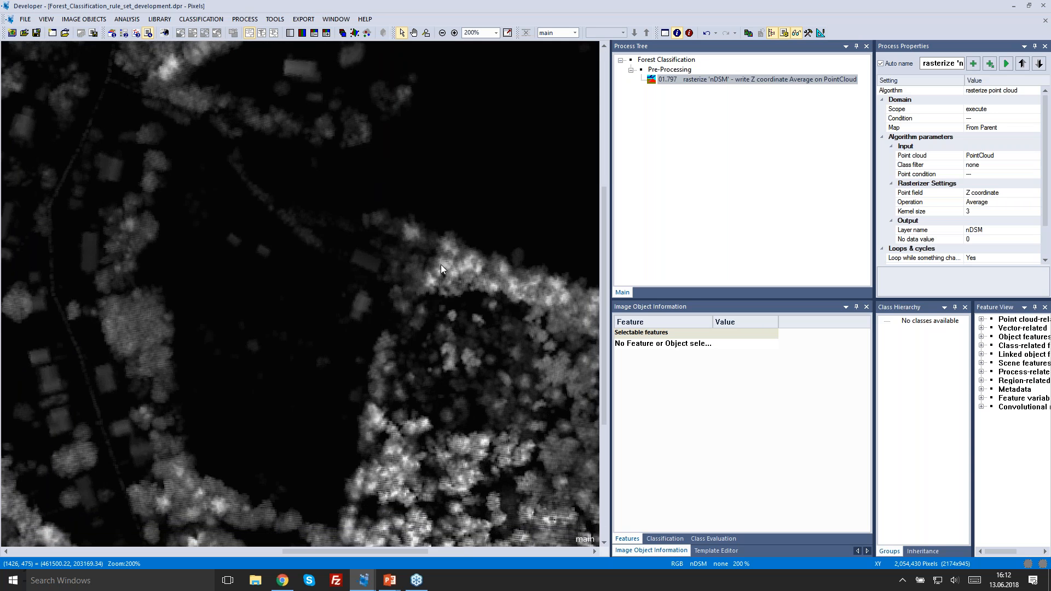
{"action": "left_click_drag", "start_coordinate": [441, 264], "coordinate": [271, 251]}
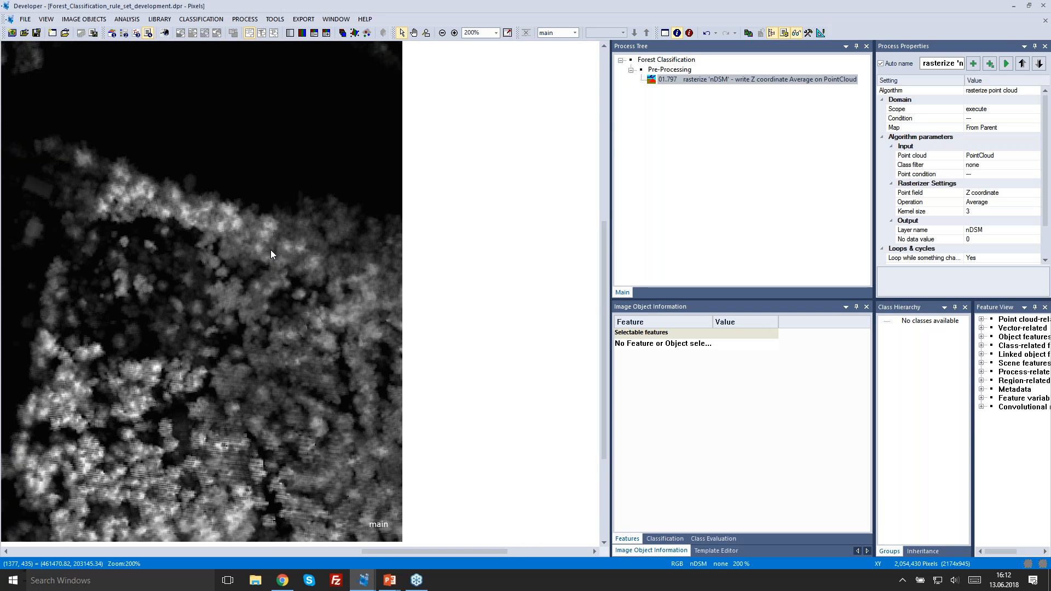
{"action": "scroll", "coordinate": [394, 248], "scroll_direction": "down", "scroll_amount": 1}
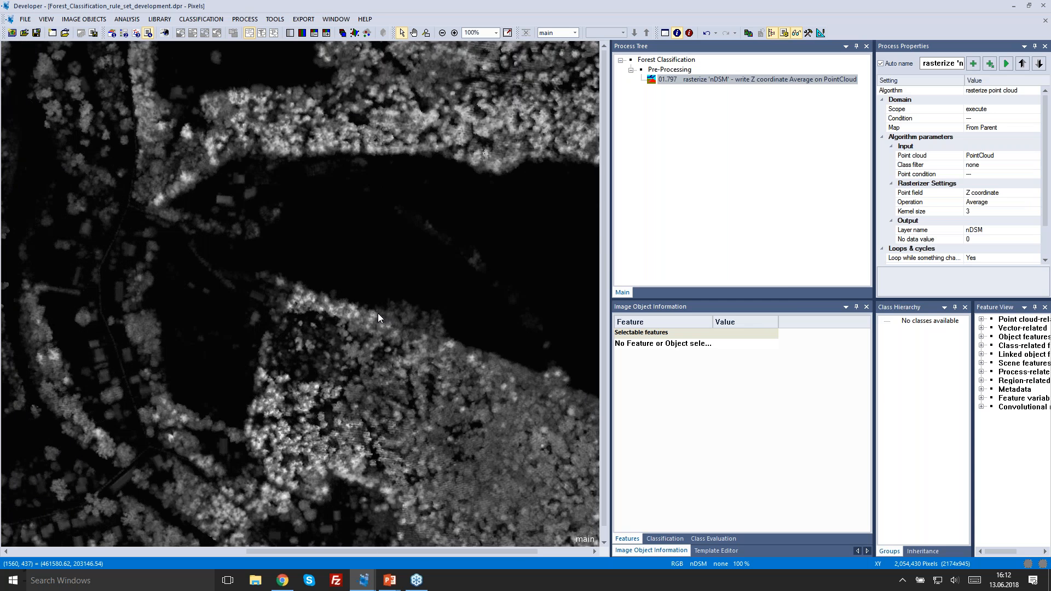
- Append a new process after the nDSM rasterization using the median filter algorithm
{"action": "right_click", "coordinate": [663, 80]}
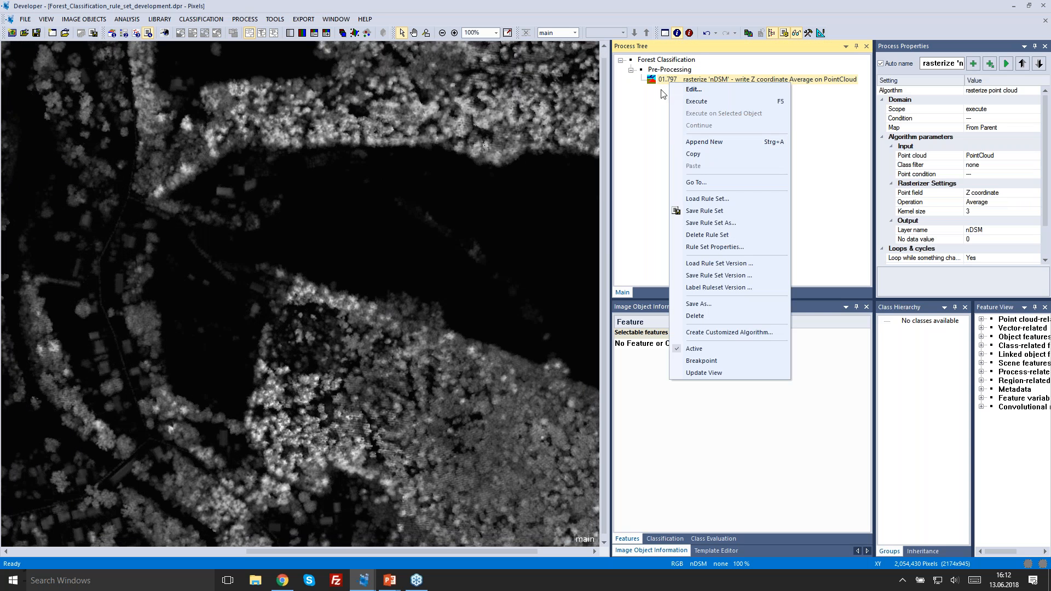
{"action": "left_click", "coordinate": [693, 143]}
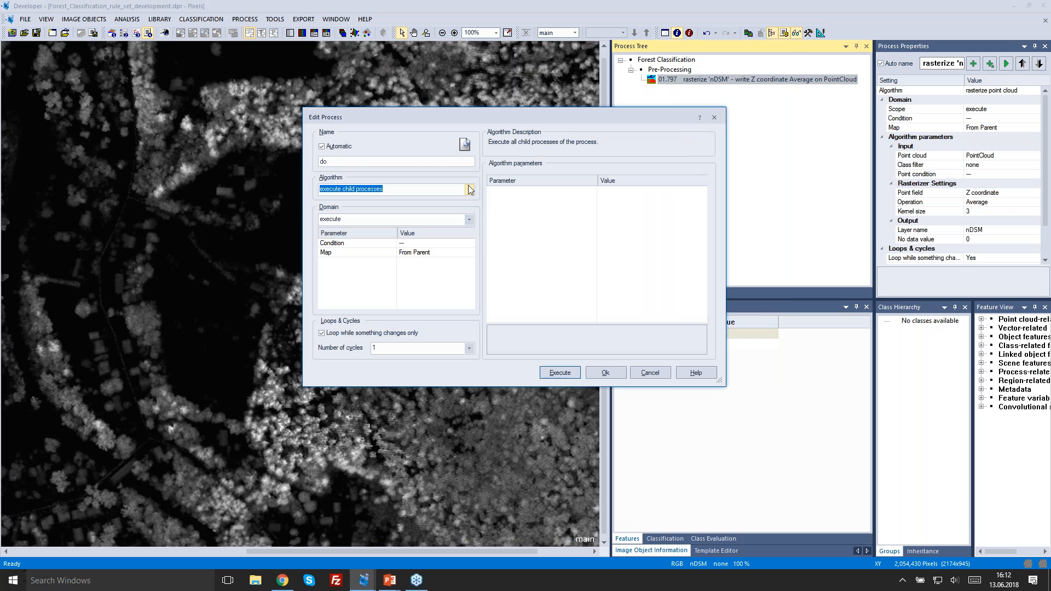
{"action": "type", "text": "median filter"}
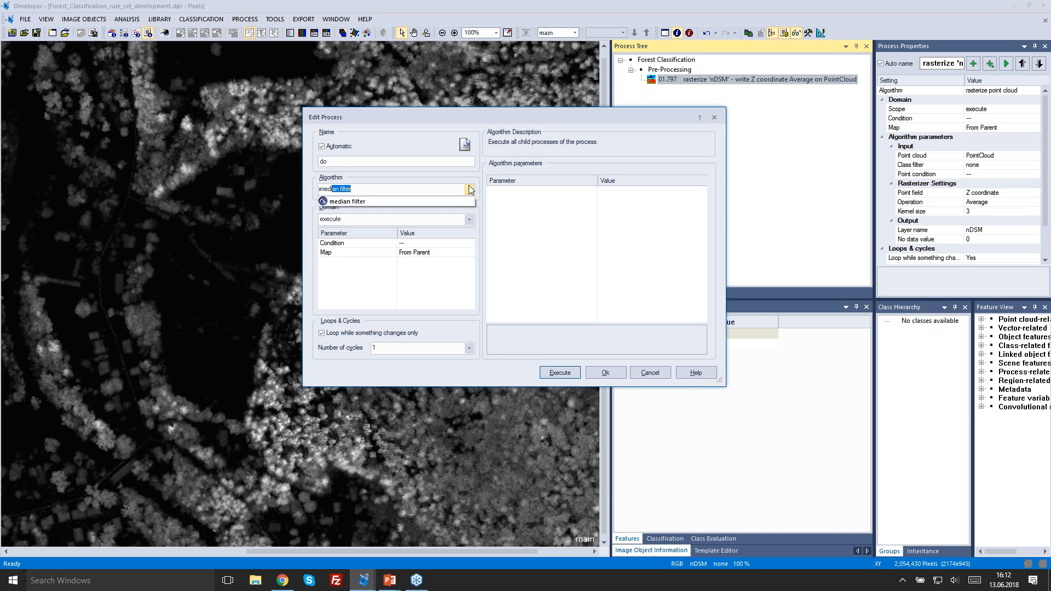
{"action": "left_click", "coordinate": [472, 192]}
{"action": "left_click", "coordinate": [472, 192]}
{"action": "left_click", "coordinate": [472, 193]}
{"action": "left_click", "coordinate": [457, 190]}
{"action": "left_click_drag", "start_coordinate": [418, 186], "coordinate": [238, 172]}
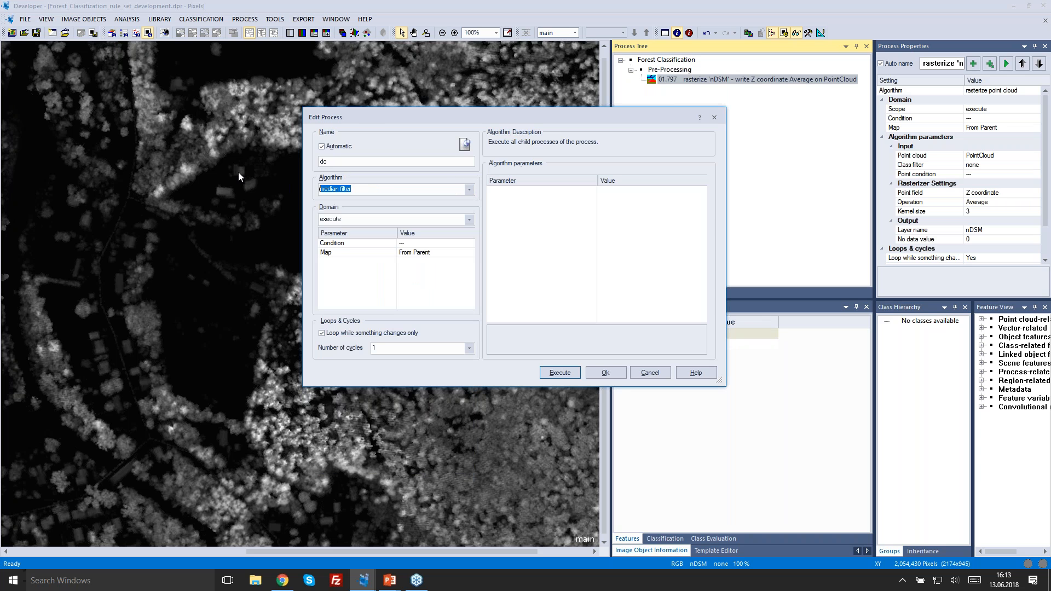
{"action": "type", "text": "med"}
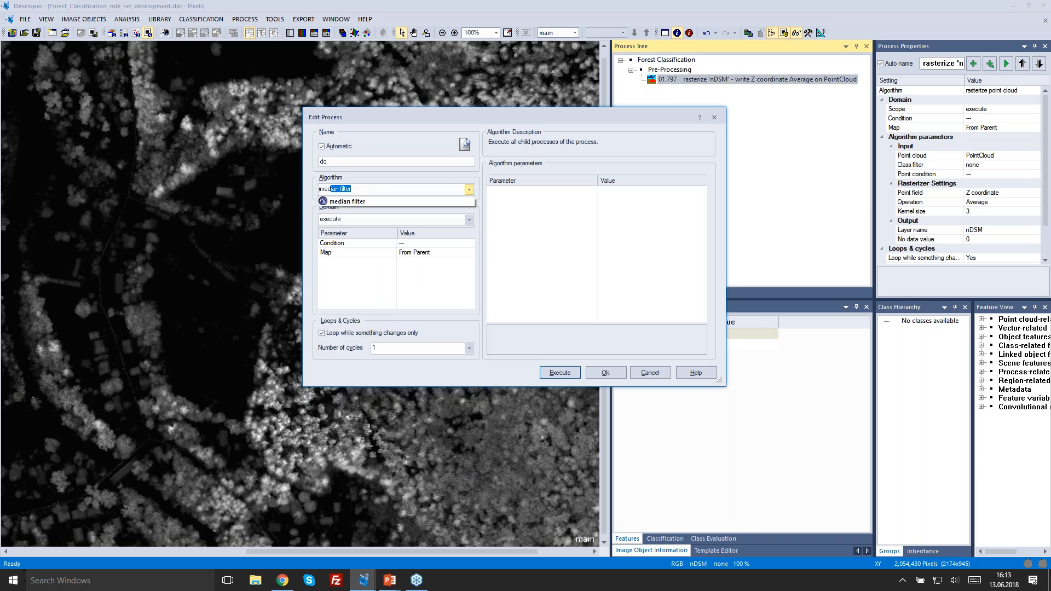
{"action": "left_click", "coordinate": [332, 203]}
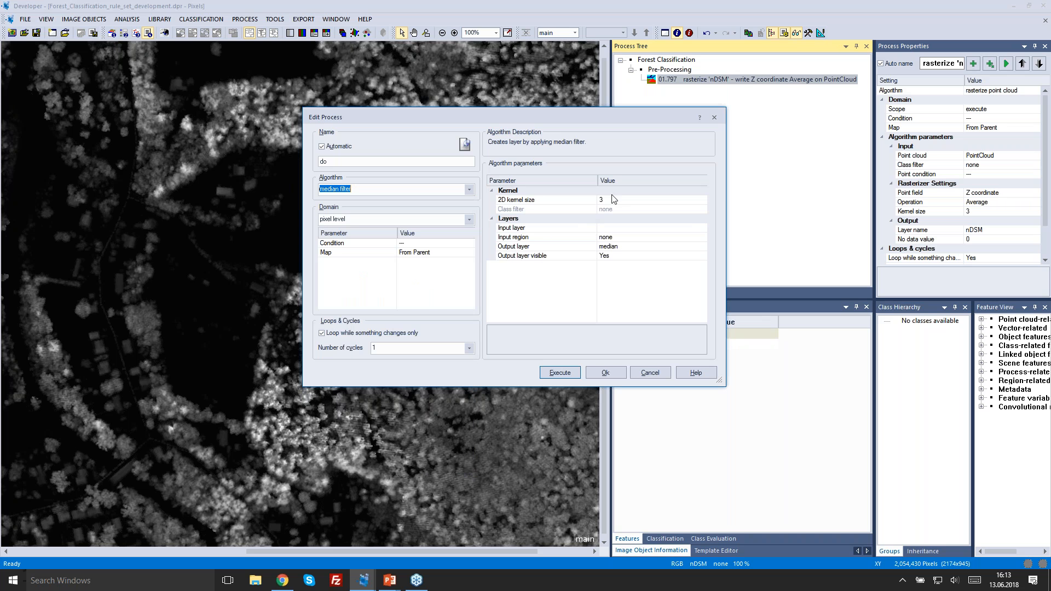
- Set both the input layer and the output layer of the median filter to nDSM and execute it
{"action": "left_click", "coordinate": [702, 228]}
{"action": "left_click", "coordinate": [701, 228]}
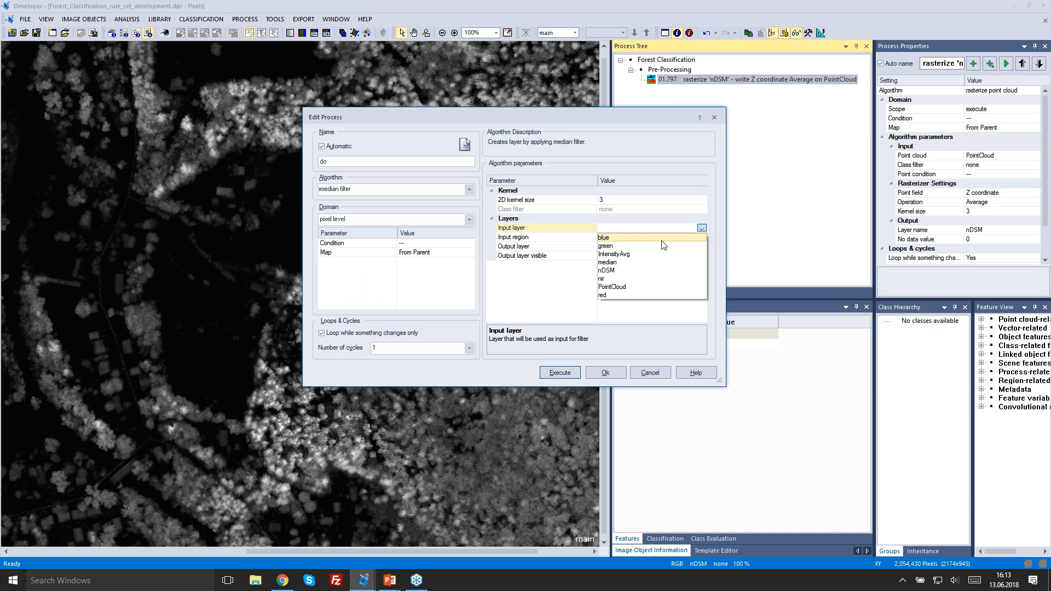
{"action": "left_click", "coordinate": [634, 270]}
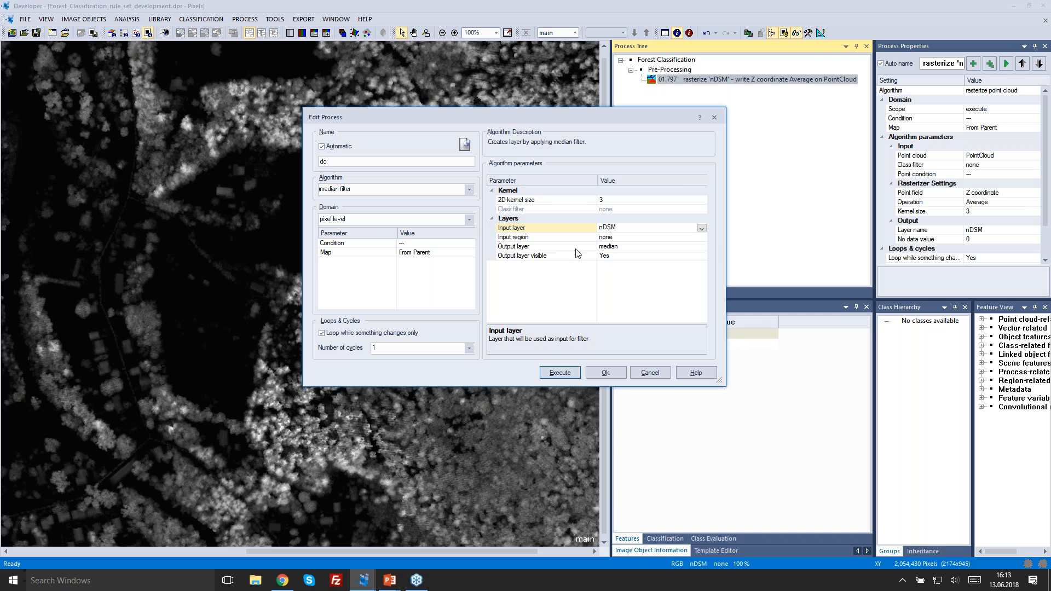
{"action": "left_click", "coordinate": [687, 247]}
{"action": "left_click", "coordinate": [701, 247]}
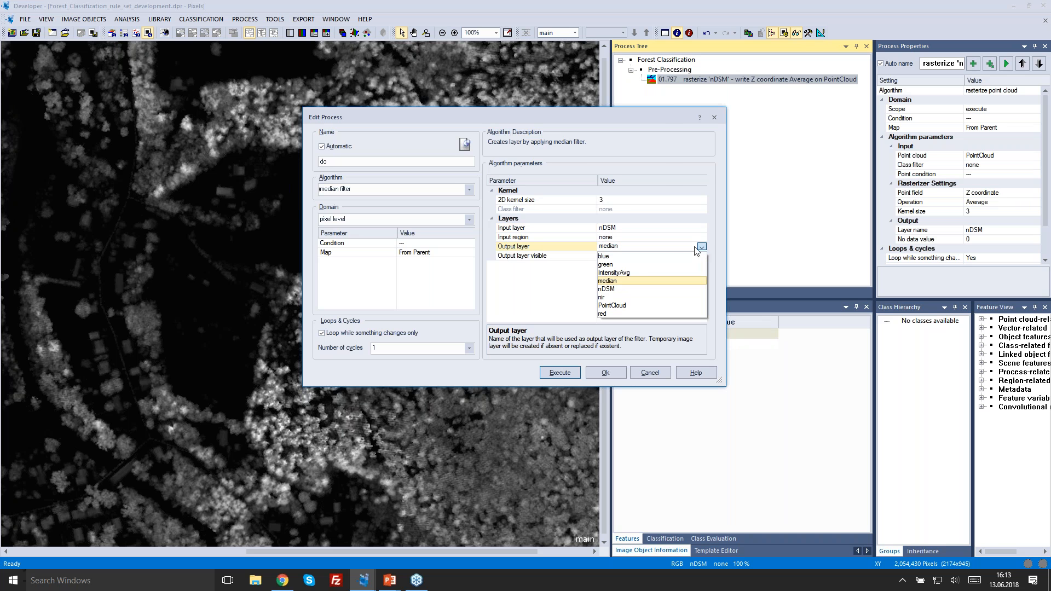
{"action": "left_click", "coordinate": [614, 290]}
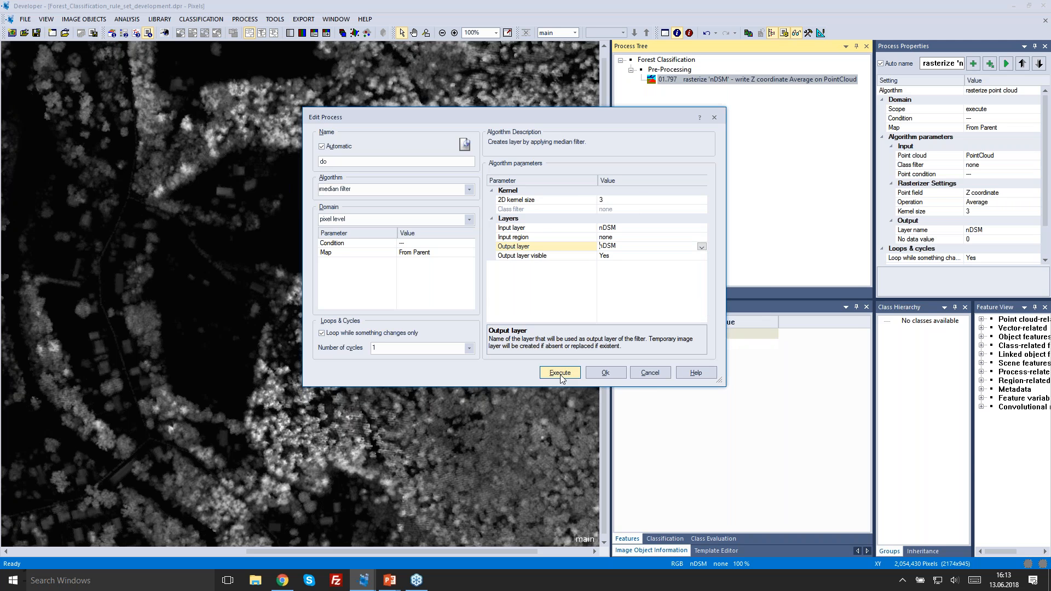
{"action": "left_click_drag", "start_coordinate": [622, 114], "coordinate": [751, 99]}
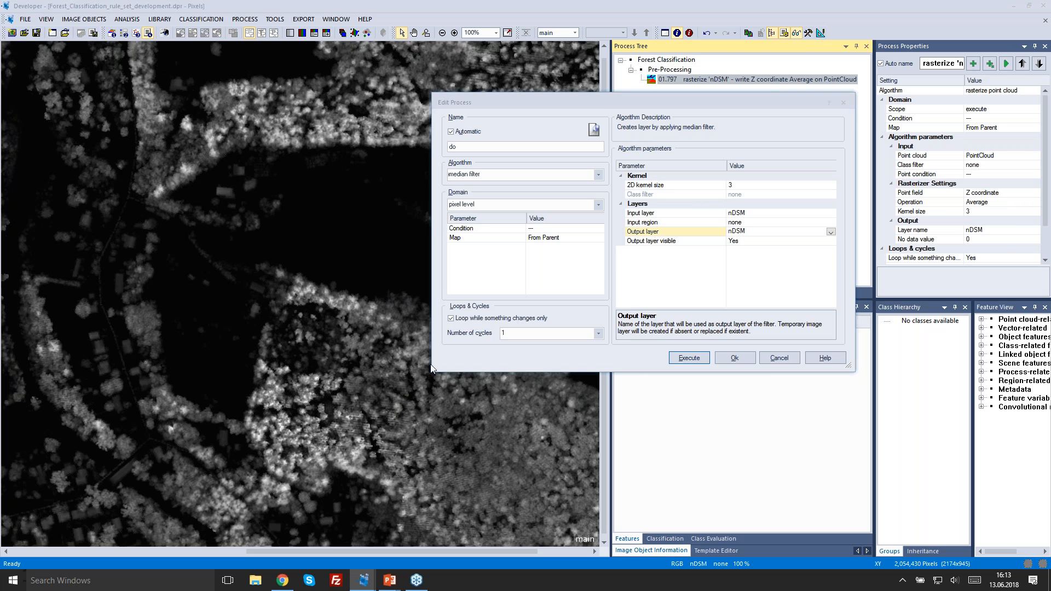
{"action": "left_click", "coordinate": [687, 358]}
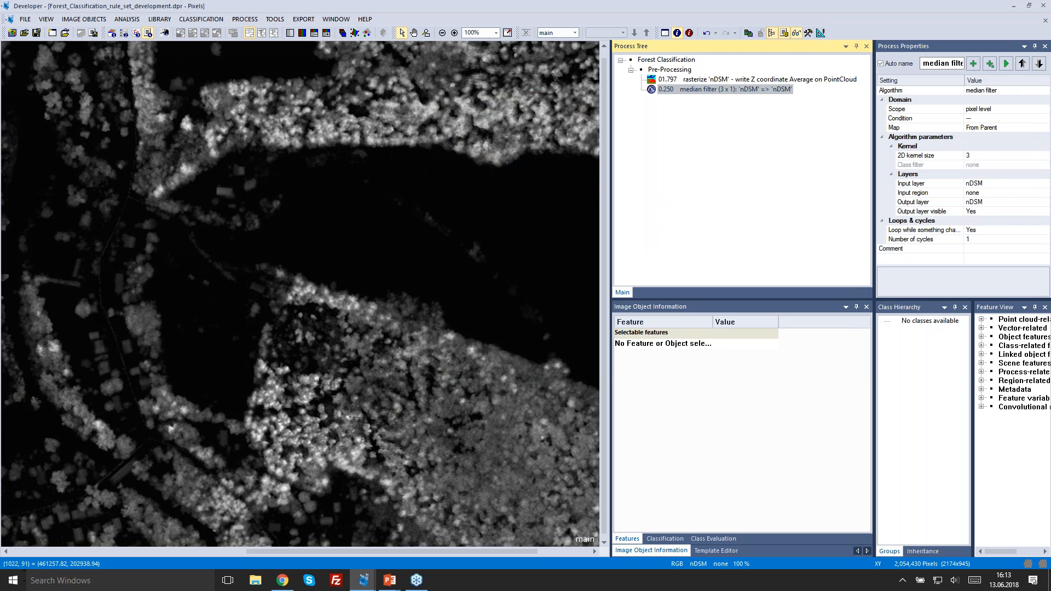
- Inspect the median-filtered nDSM up close along the forest edge
{"action": "scroll", "coordinate": [248, 353], "scroll_direction": "up", "scroll_amount": 2}
{"action": "scroll", "coordinate": [314, 298], "scroll_direction": "up", "scroll_amount": 1}
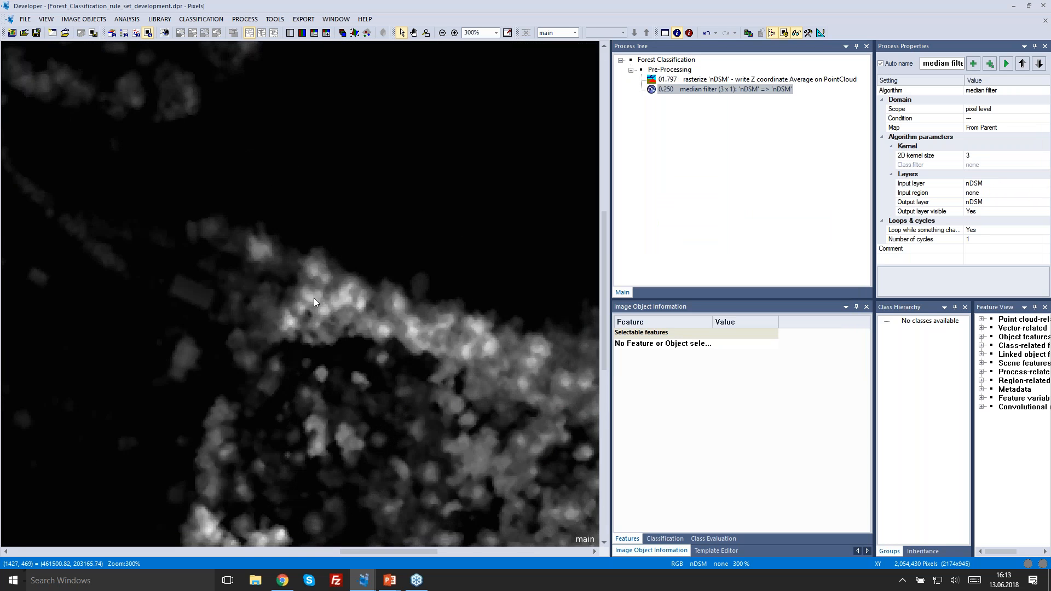
{"action": "scroll", "coordinate": [302, 347], "scroll_direction": "down", "scroll_amount": 1}
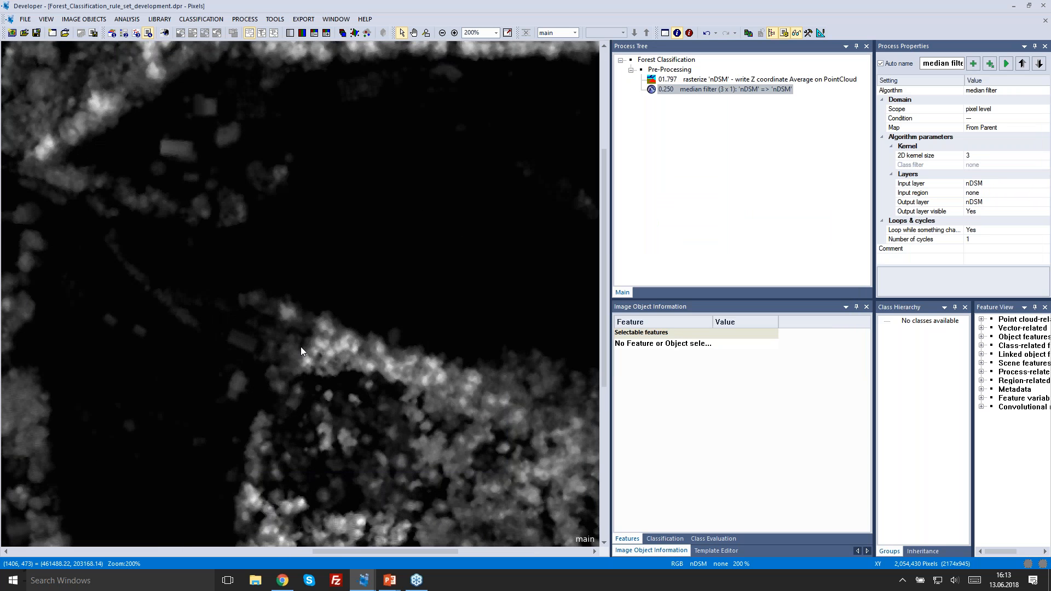
{"action": "scroll", "coordinate": [300, 346], "scroll_direction": "down", "scroll_amount": 1}
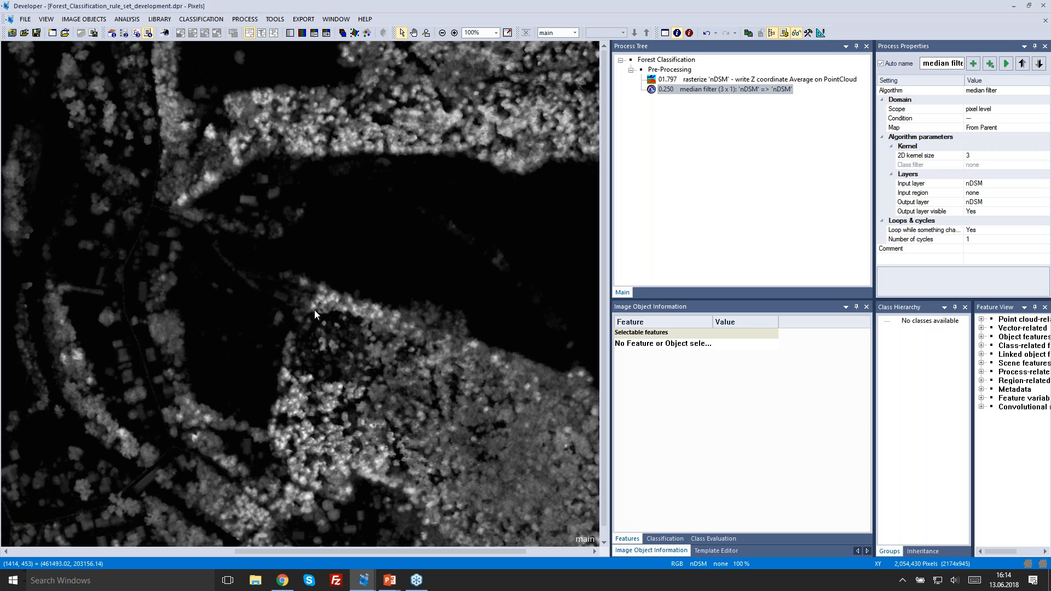
- Append a parent process named "Segmentation" after Pre-Processing, using the execute child processes algorithm
{"action": "mouse_move", "coordinate": [315, 311]}
{"action": "right_click", "coordinate": [664, 73]}
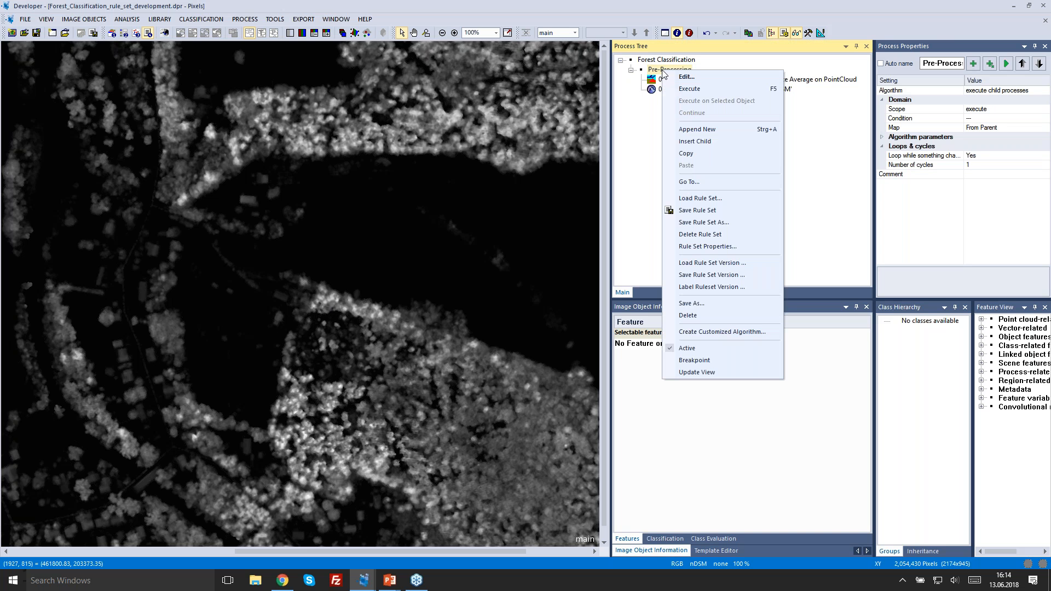
{"action": "left_click", "coordinate": [705, 131]}
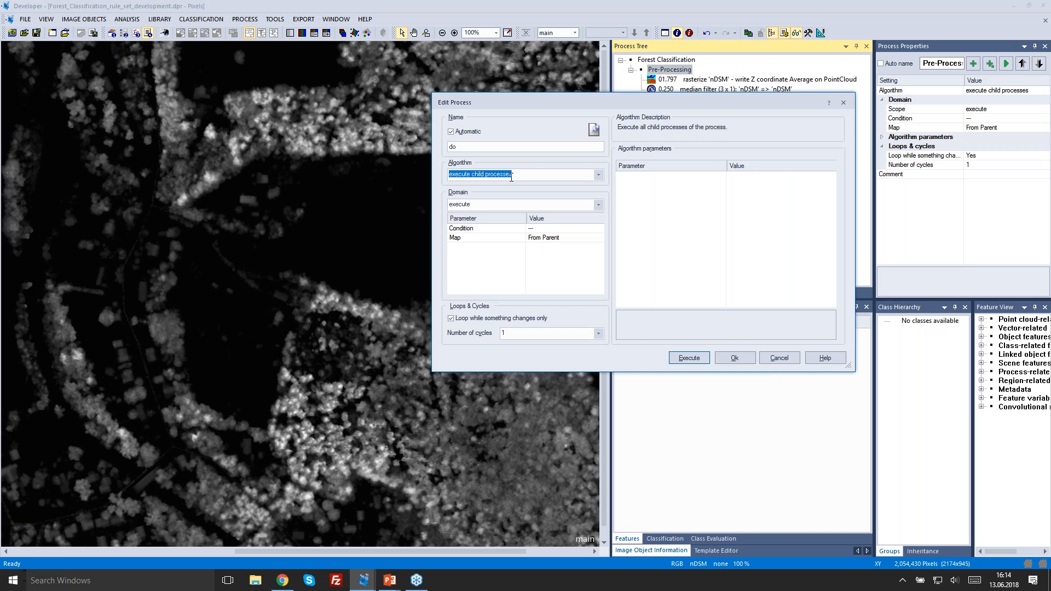
{"action": "left_click_drag", "start_coordinate": [558, 146], "coordinate": [355, 154]}
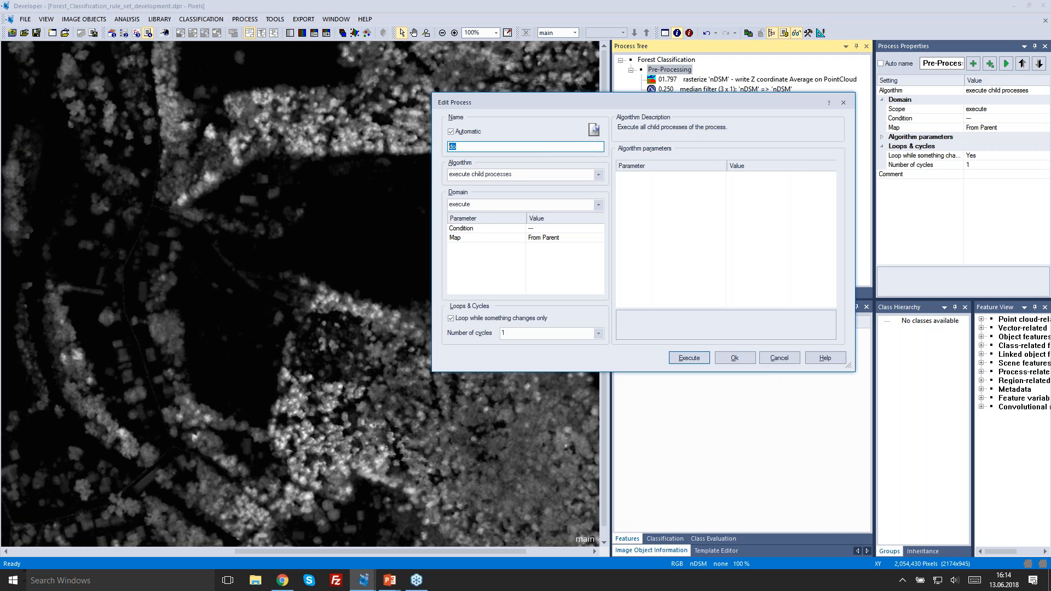
{"action": "type", "text": "Segmentation"}
{"action": "left_click", "coordinate": [735, 358]}
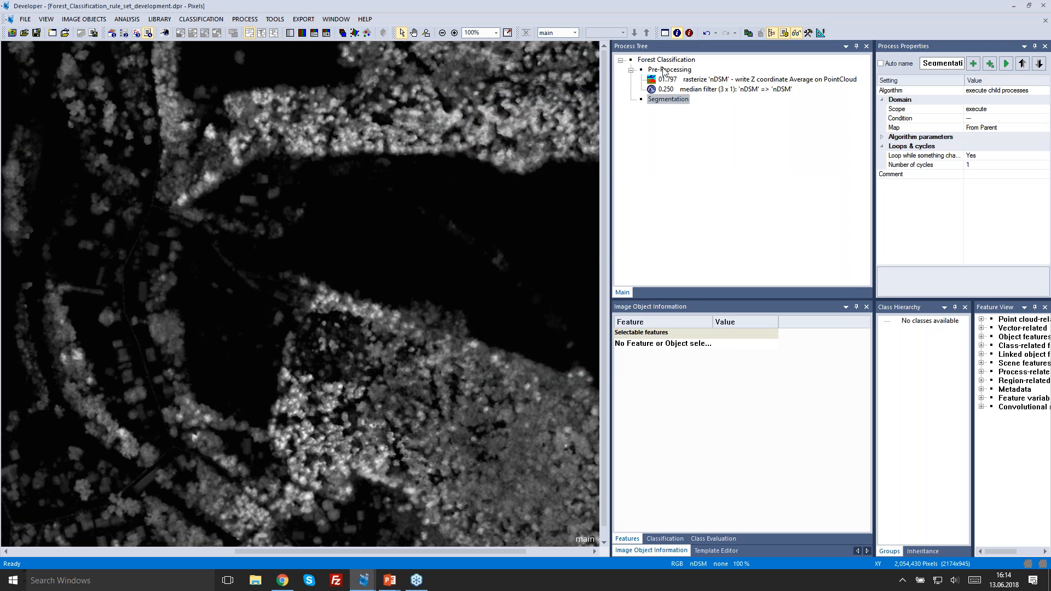
- Insert a child process under Segmentation and choose the multiresolution segmentation algorithm for it
{"action": "right_click", "coordinate": [673, 103]}
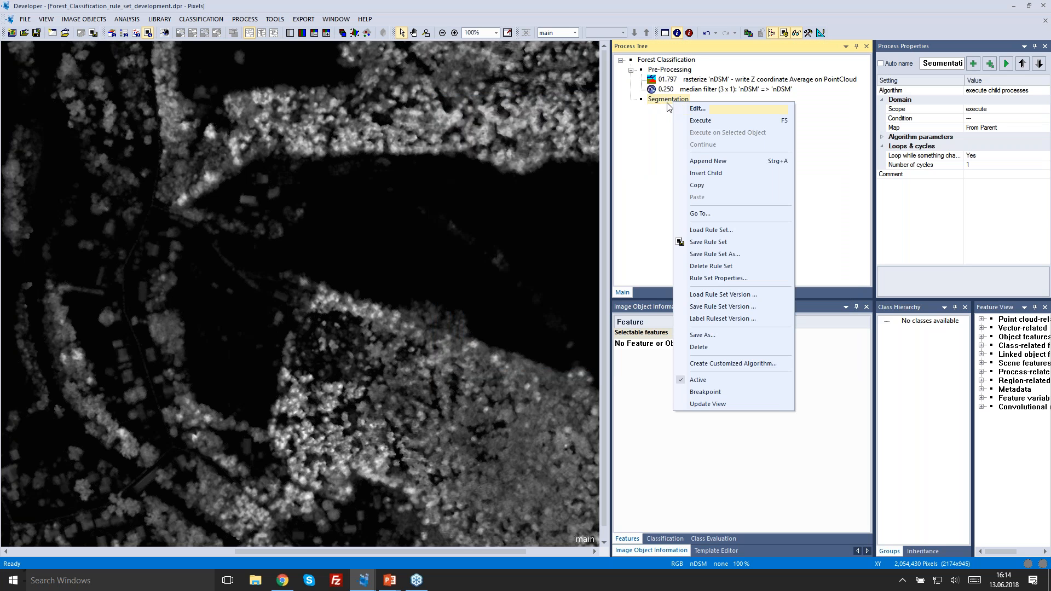
{"action": "left_click", "coordinate": [719, 174]}
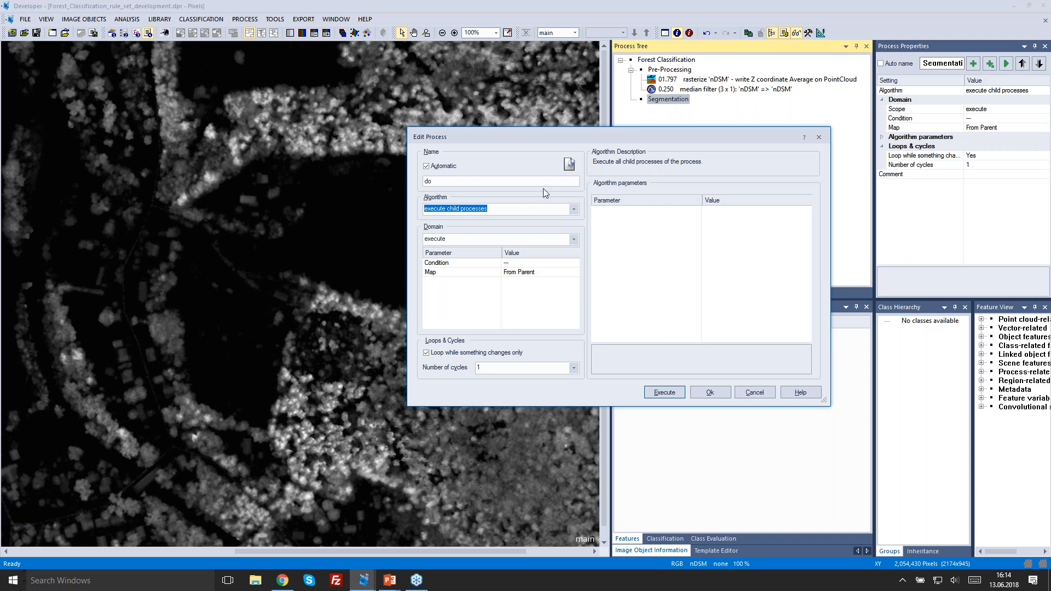
{"action": "left_click", "coordinate": [573, 209]}
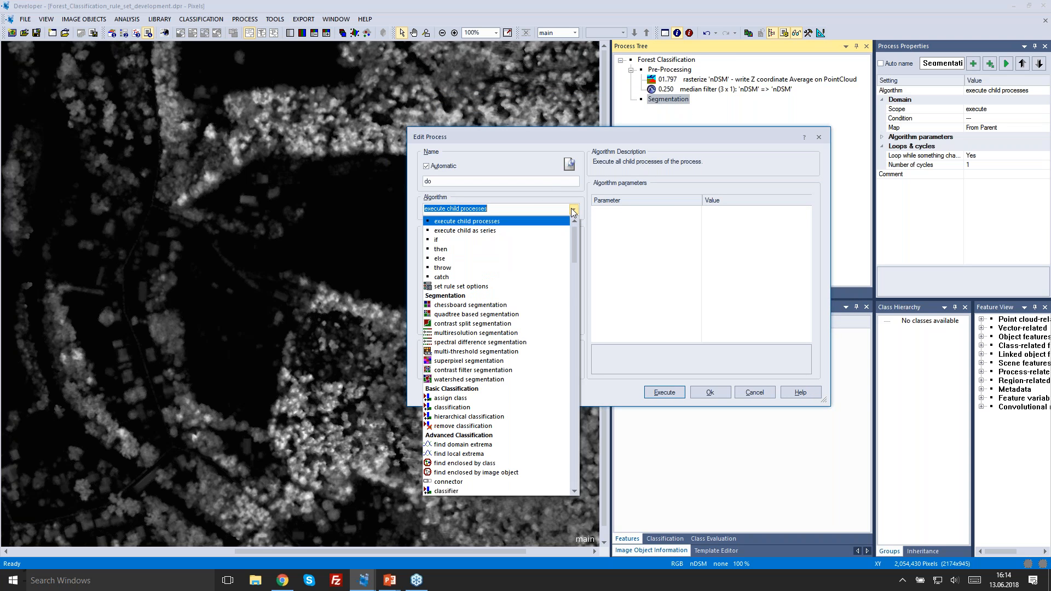
{"action": "scroll", "coordinate": [573, 232], "scroll_direction": "down", "scroll_amount": 1}
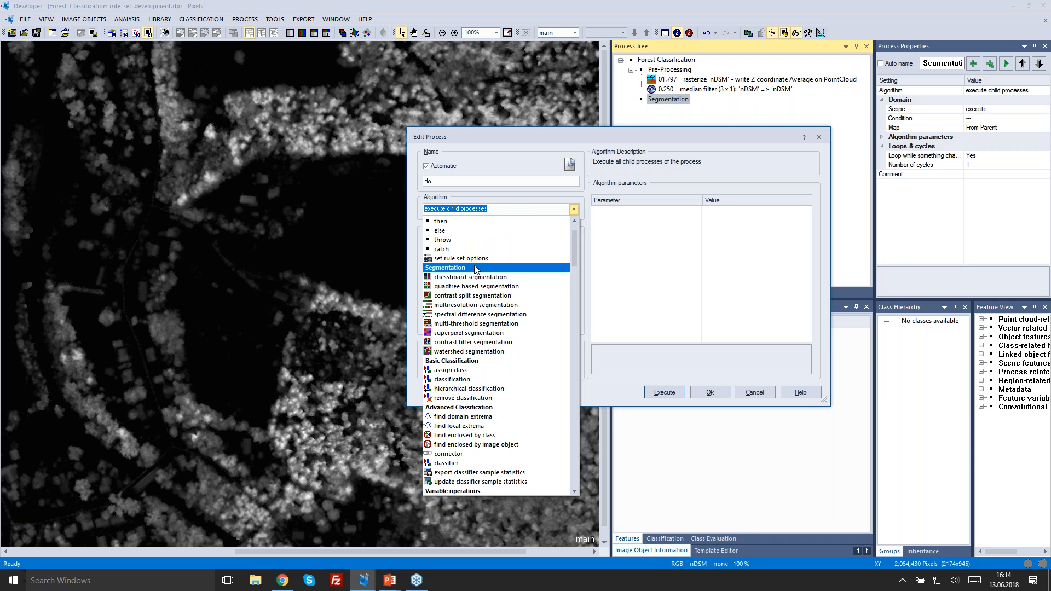
{"action": "left_click", "coordinate": [524, 310]}
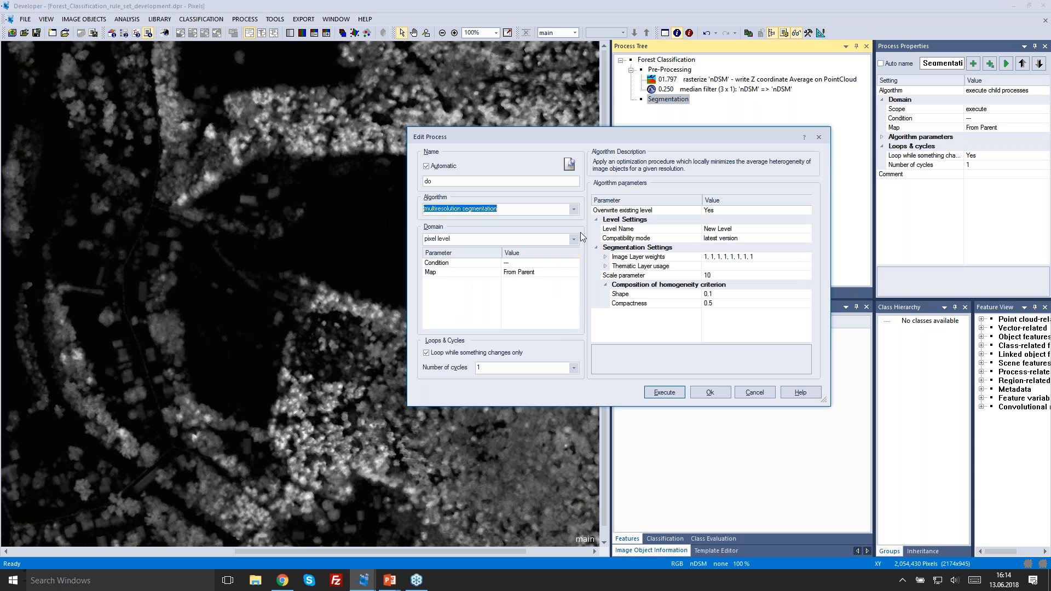
{"action": "left_click_drag", "start_coordinate": [583, 136], "coordinate": [481, 114]}
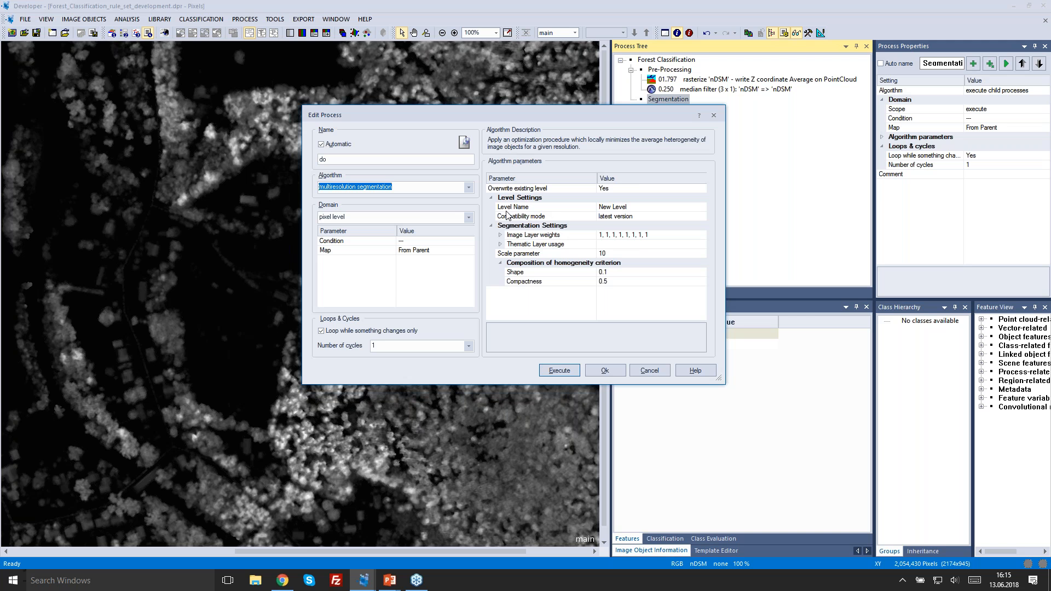
- Name the image object level created by the multiresolution segmentation "Level1"
{"action": "left_click", "coordinate": [411, 188]}
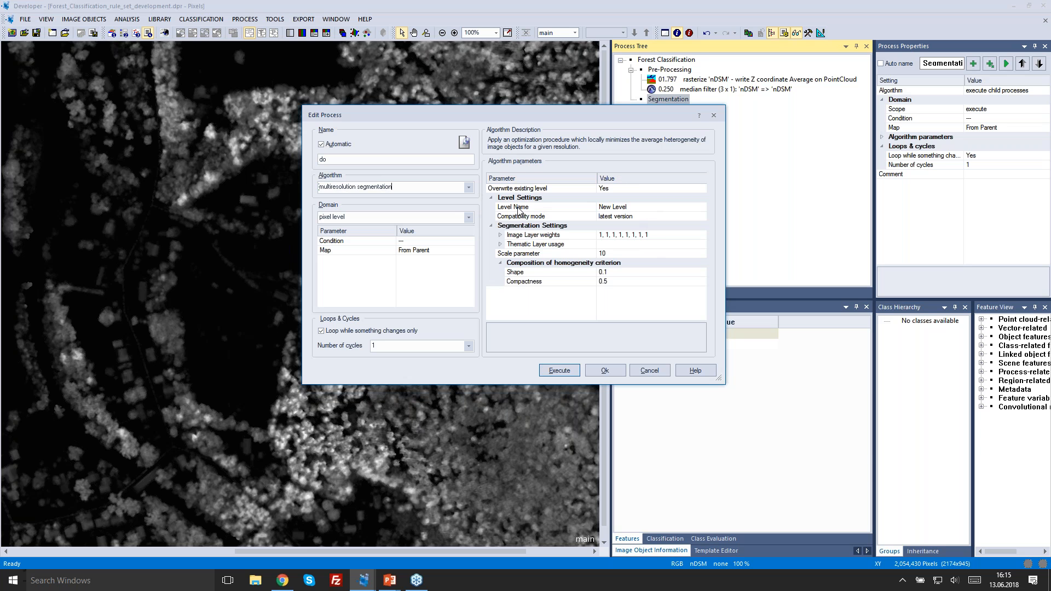
{"action": "left_click", "coordinate": [641, 211]}
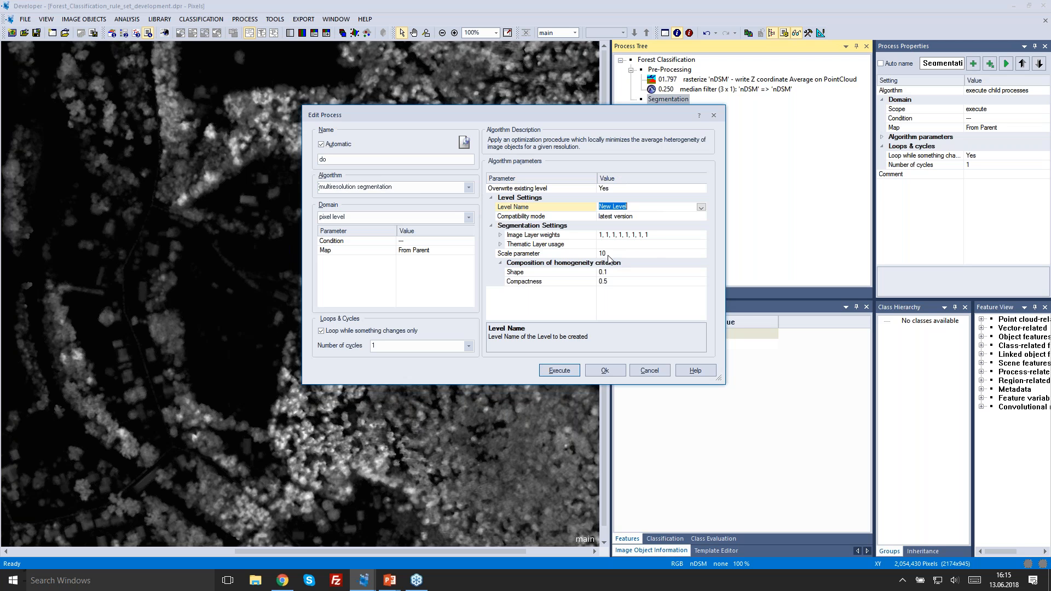
{"action": "type", "text": "Level1"}
- Set the segmentation's image layer weights for IntensityAvg, median and PointCloud to 0
{"action": "left_click", "coordinate": [501, 235]}
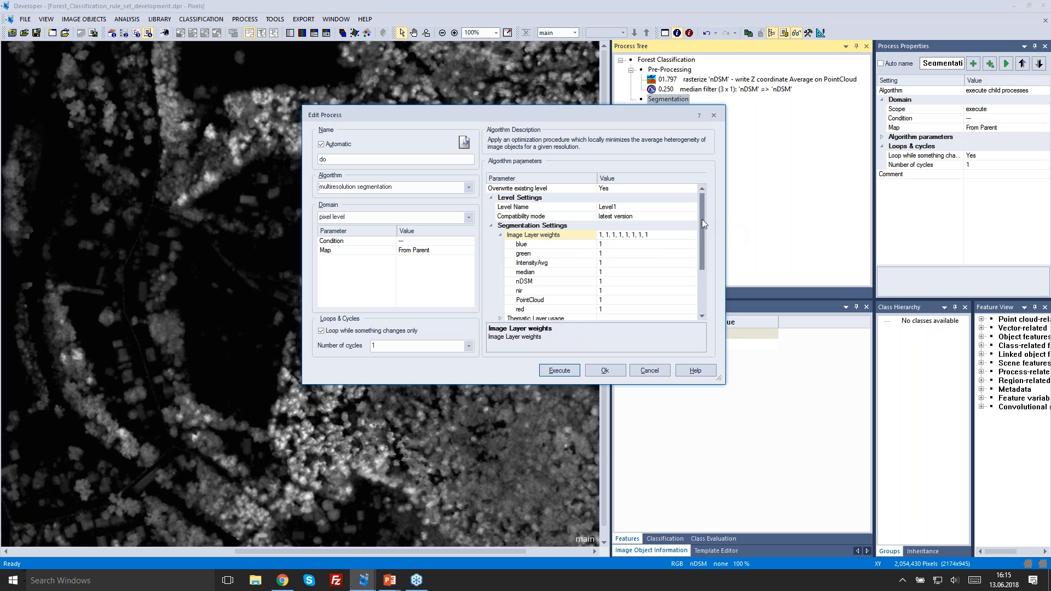
{"action": "left_click_drag", "start_coordinate": [702, 219], "coordinate": [701, 231]}
{"action": "left_click", "coordinate": [633, 247]}
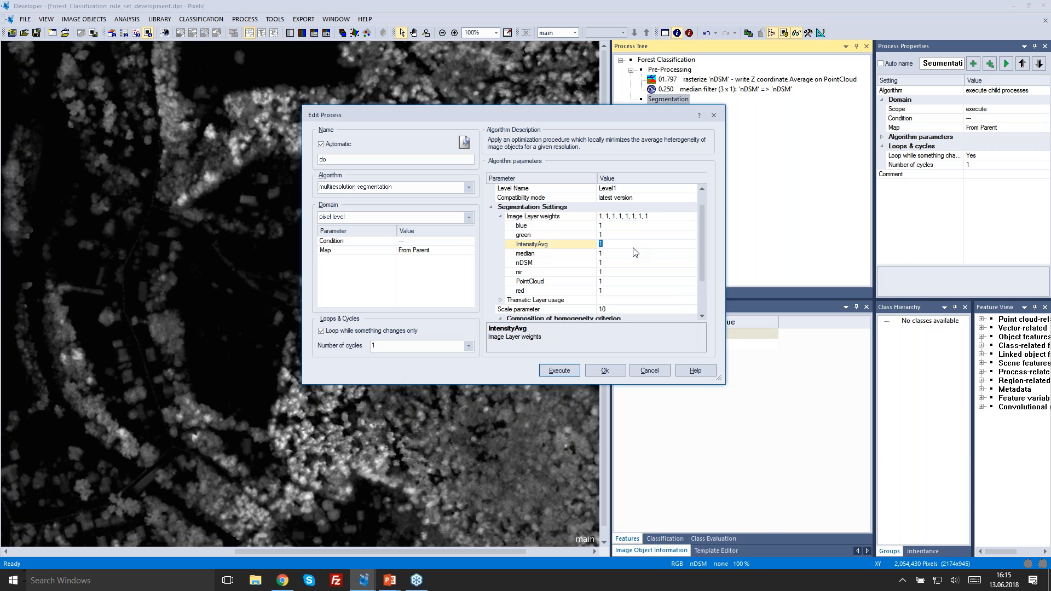
{"action": "type", "text": "0"}
{"action": "key", "text": "Down"}
{"action": "type", "text": "0"}
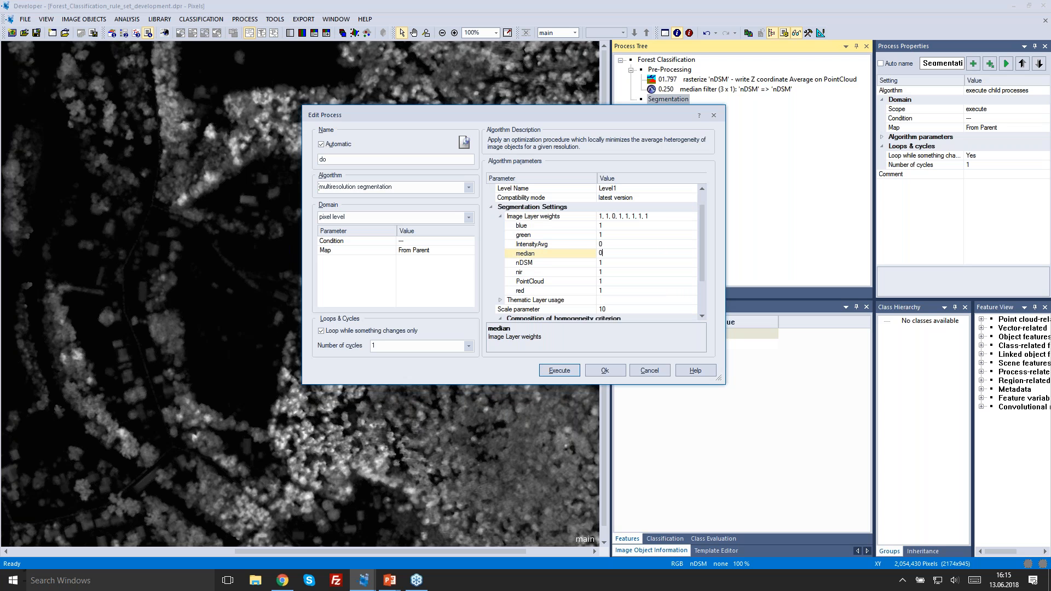
{"action": "key", "text": "Down"}
{"action": "key", "text": "Down"}
{"action": "key", "text": "Down"}
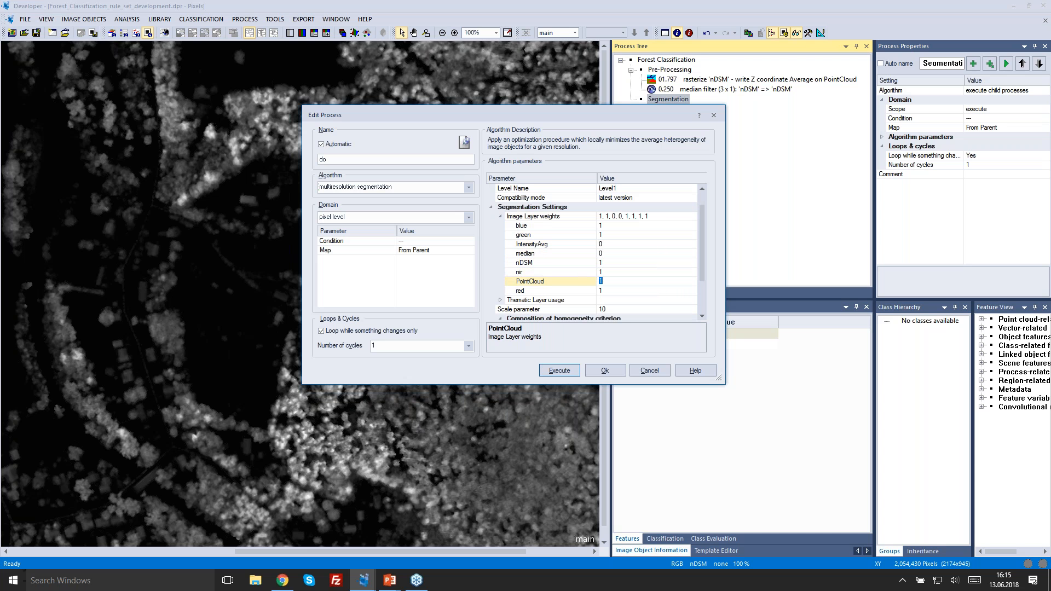
{"action": "type", "text": "0"}
{"action": "key", "text": "Down"}
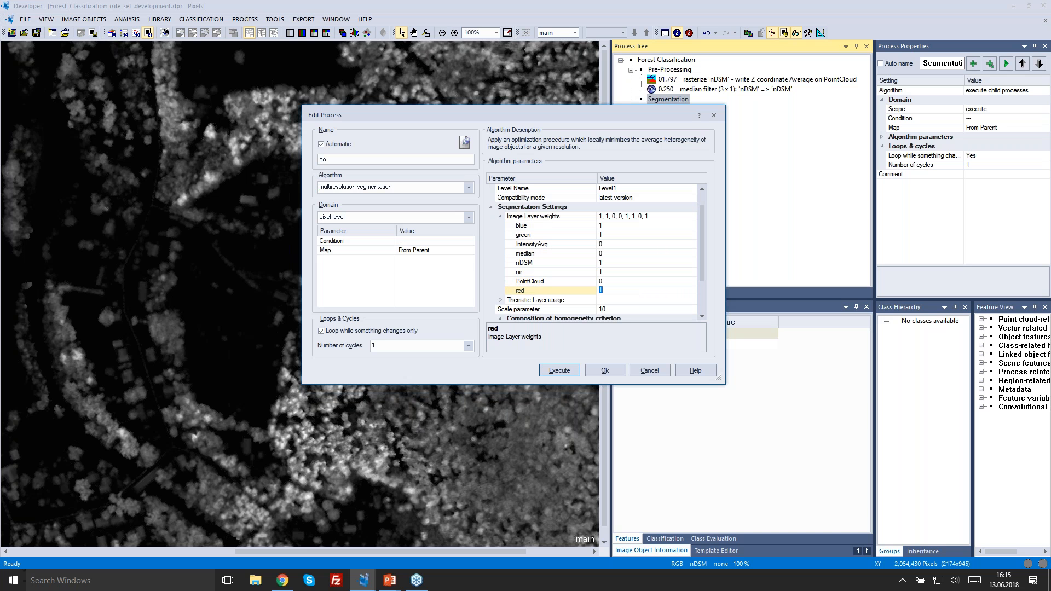
- Raise the nDSM image layer weight to 5 in the segmentation settings
{"action": "left_click", "coordinate": [620, 265]}
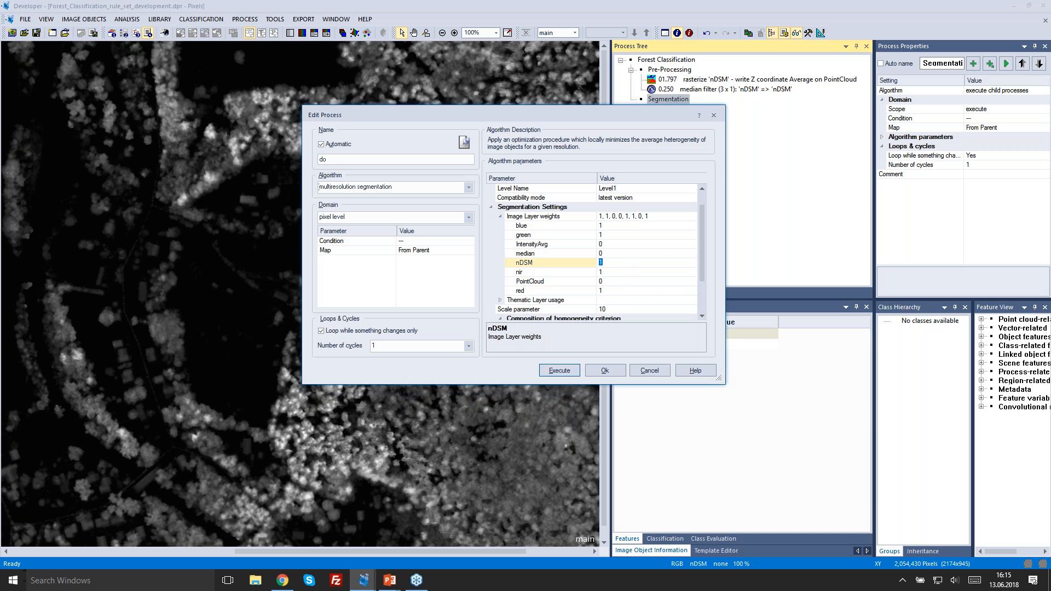
{"action": "type", "text": "5"}
{"action": "scroll", "coordinate": [702, 244], "scroll_direction": "down", "scroll_amount": 3}
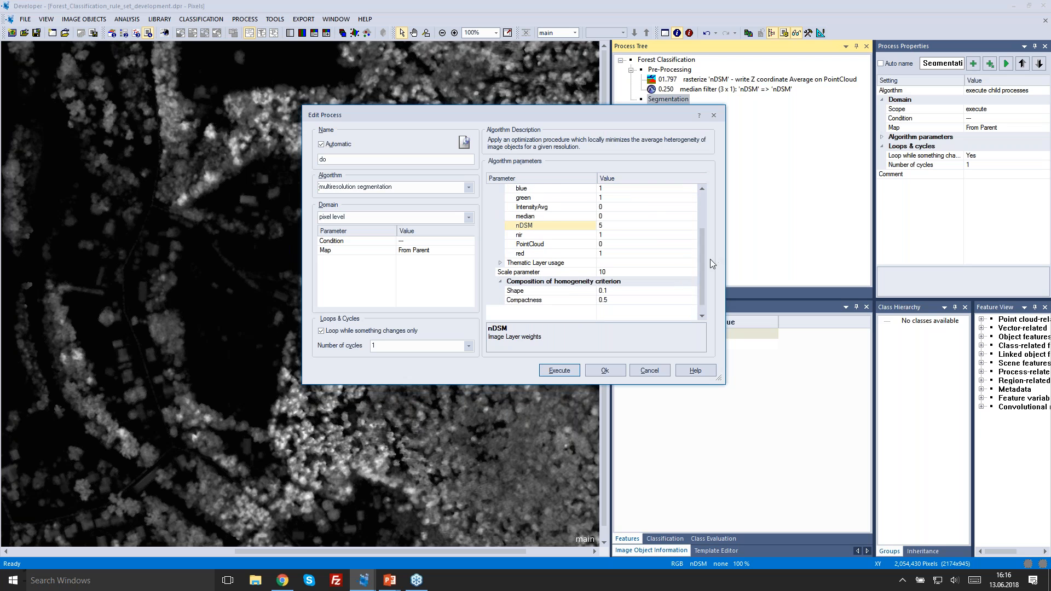
{"action": "scroll", "coordinate": [702, 250], "scroll_direction": "up", "scroll_amount": 1}
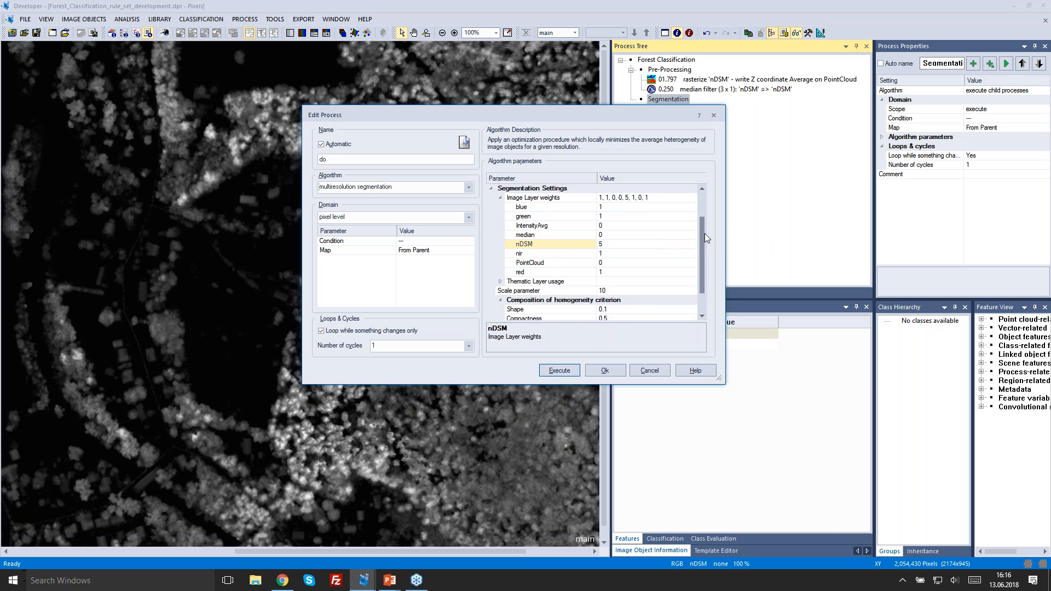
- Set the homogeneity criterion to shape 0.3 and compactness 0.8, and execute the multiresolution segmentation
{"action": "scroll", "coordinate": [704, 233], "scroll_direction": "down", "scroll_amount": 1}
{"action": "left_click", "coordinate": [676, 263]}
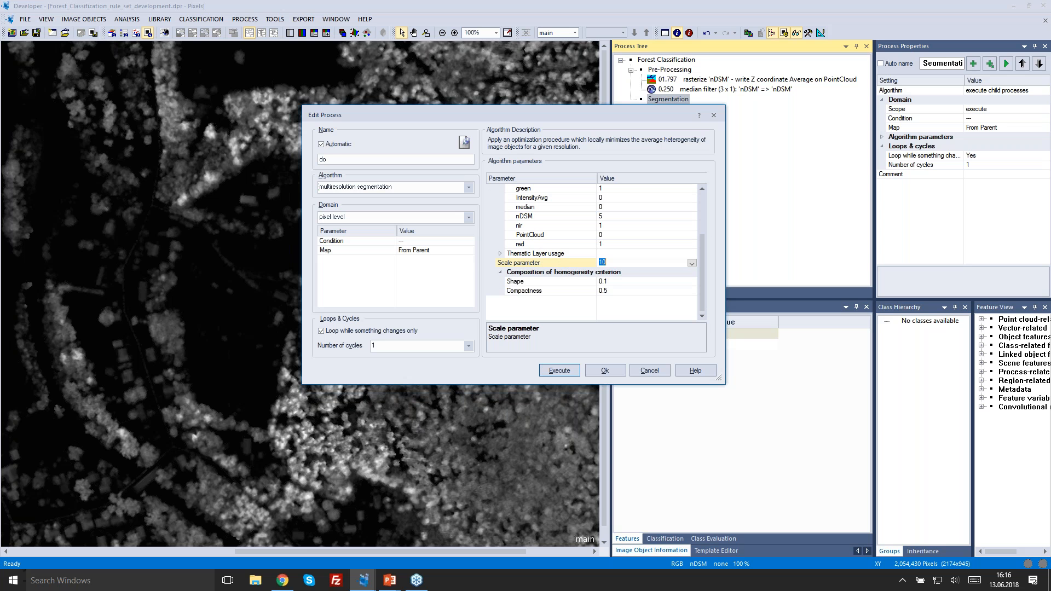
{"action": "left_click", "coordinate": [616, 263]}
{"action": "left_click", "coordinate": [623, 282]}
{"action": "left_click", "coordinate": [623, 281]}
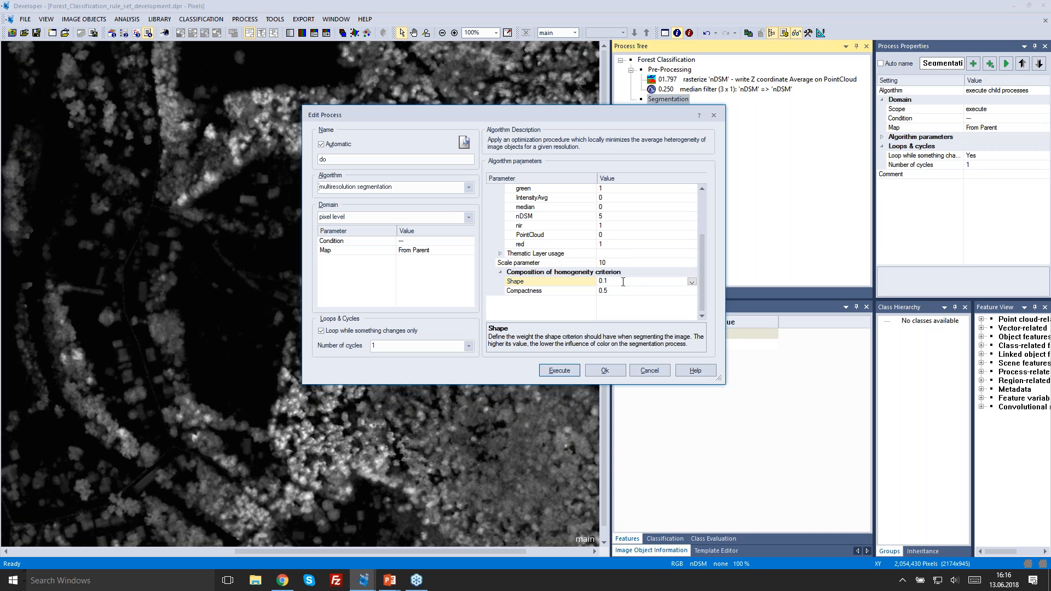
{"action": "key", "text": "BackSpace"}
{"action": "left_click", "coordinate": [644, 292]}
{"action": "left_click", "coordinate": [644, 292]}
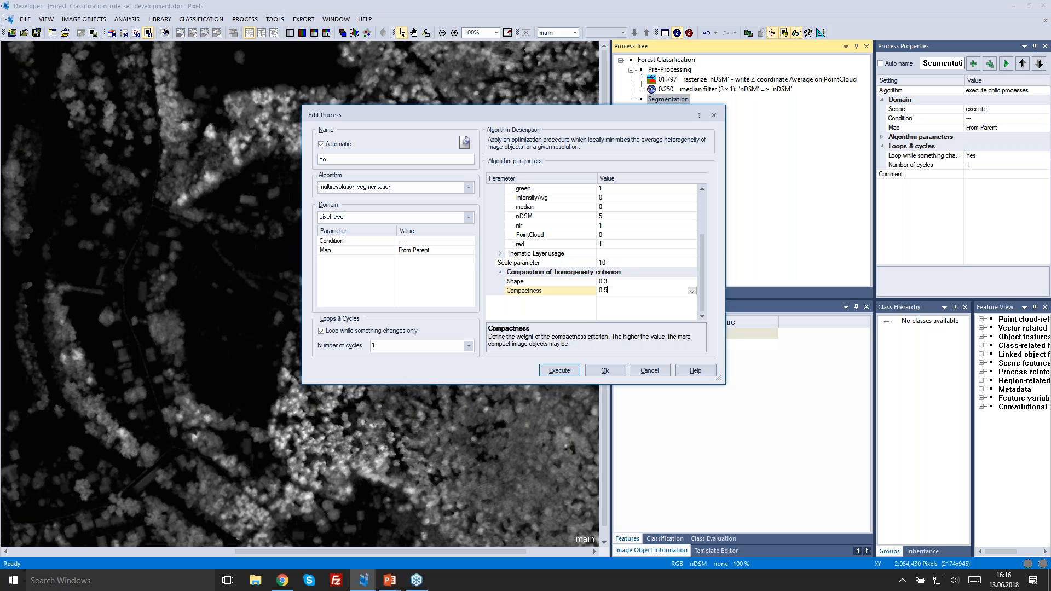
{"action": "type", "text": "8"}
{"action": "left_click_drag", "start_coordinate": [704, 270], "coordinate": [704, 255]}
{"action": "left_click", "coordinate": [500, 188]}
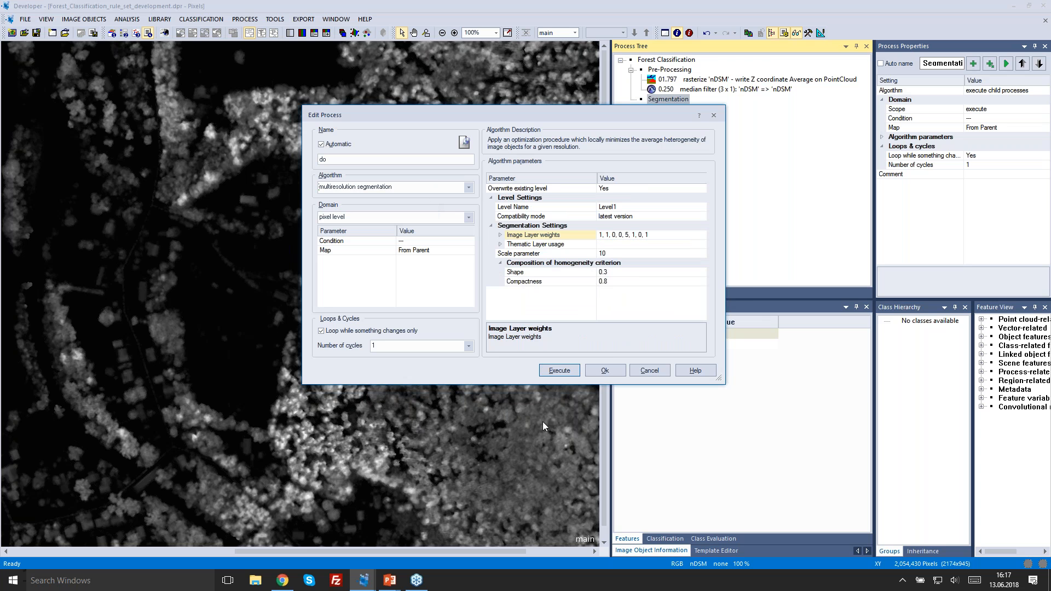
{"action": "left_click", "coordinate": [567, 374]}
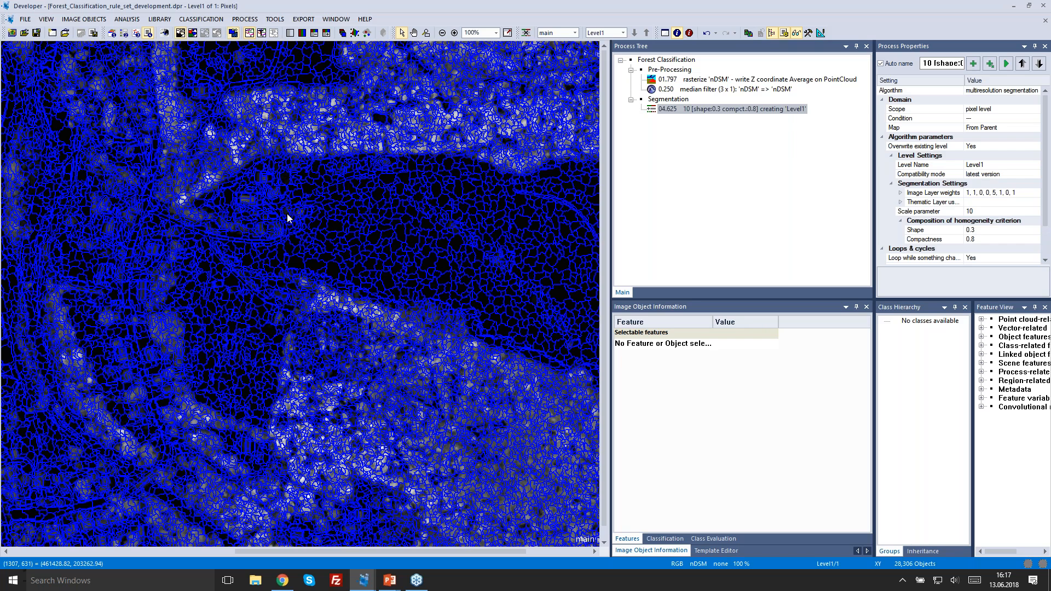
- Inspect the segmentation outlines over the nDSM layer around the fields and forest edge
{"action": "left_click_drag", "start_coordinate": [287, 214], "coordinate": [361, 214]}
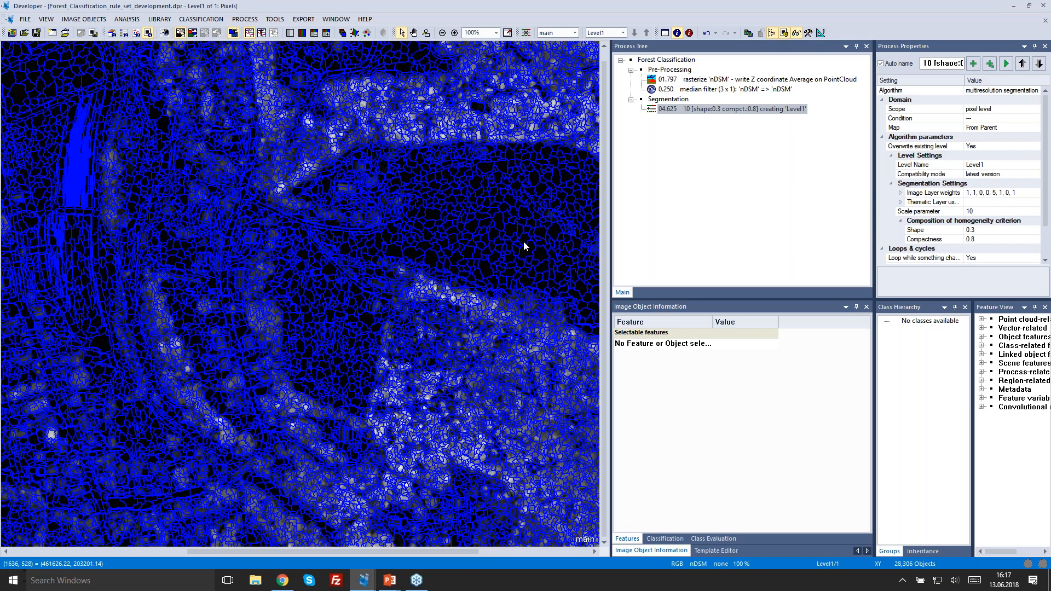
{"action": "scroll", "coordinate": [524, 240], "scroll_direction": "down", "scroll_amount": 2}
{"action": "scroll", "coordinate": [330, 276], "scroll_direction": "up", "scroll_amount": 2}
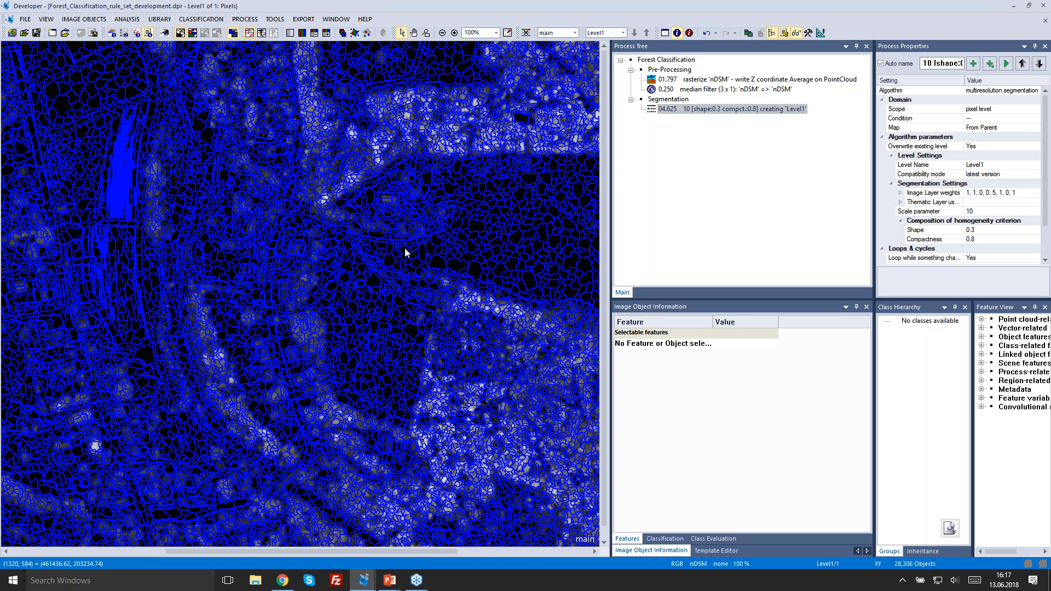
{"action": "scroll", "coordinate": [403, 279], "scroll_direction": "right", "scroll_amount": 1}
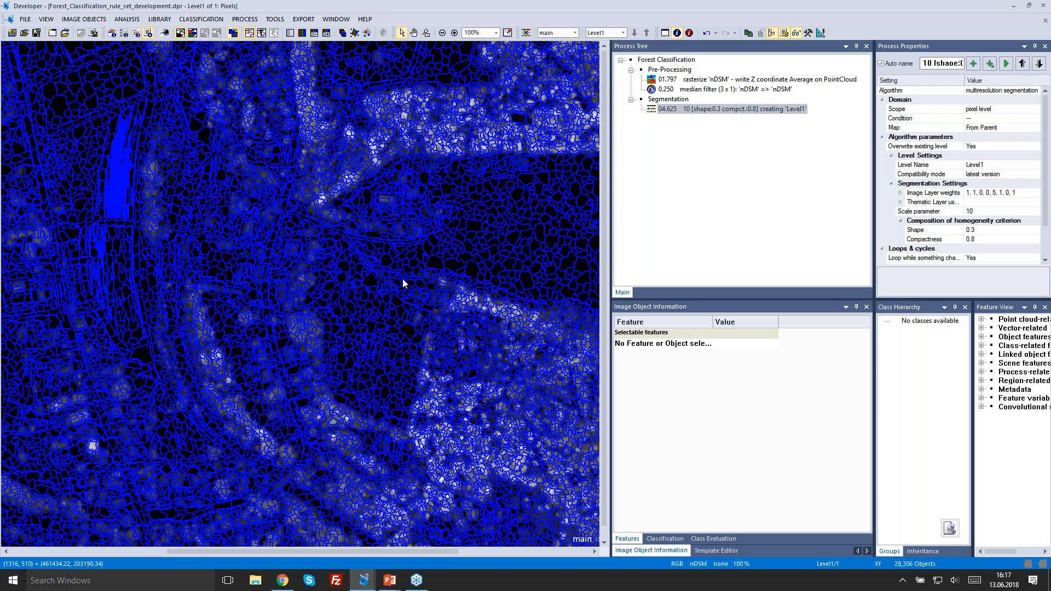
- Switch the view from the nDSM layer to the RGB image and compare it with and without the object outlines
{"action": "left_click", "coordinate": [303, 33]}
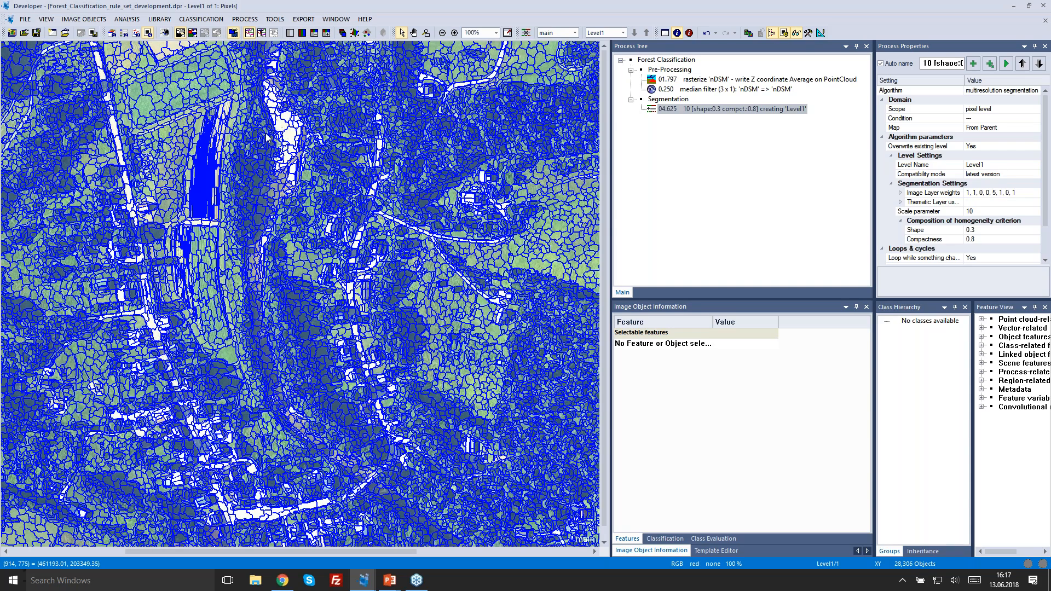
{"action": "left_click", "coordinate": [274, 33]}
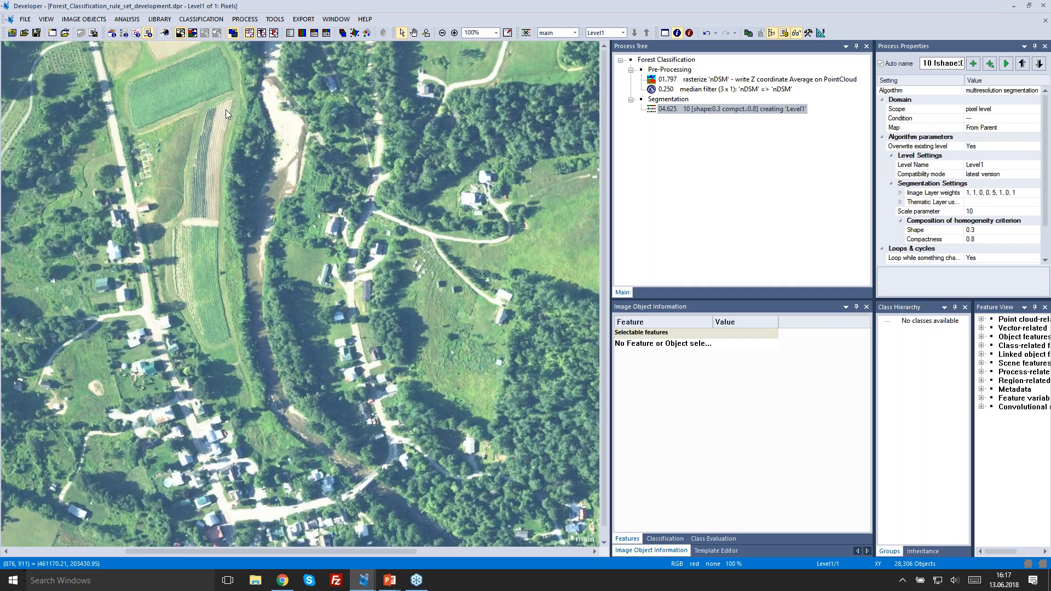
{"action": "scroll", "coordinate": [226, 110], "scroll_direction": "down", "scroll_amount": 1}
{"action": "left_click", "coordinate": [262, 33]}
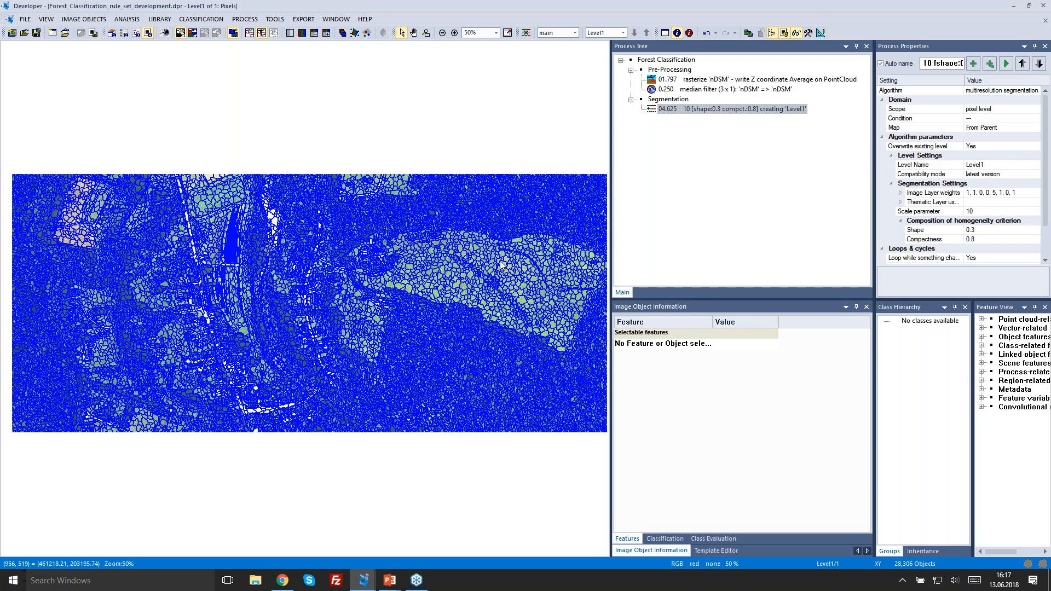
{"action": "left_click", "coordinate": [699, 196]}
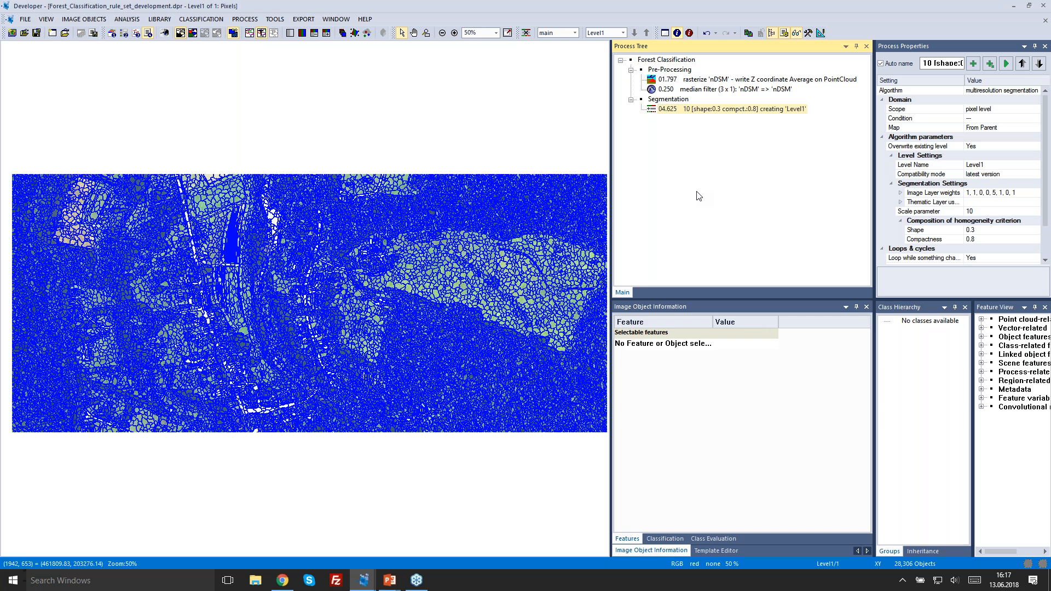
- Select several image objects around the open field and forest to compare their number of pixels
{"action": "left_click", "coordinate": [379, 285]}
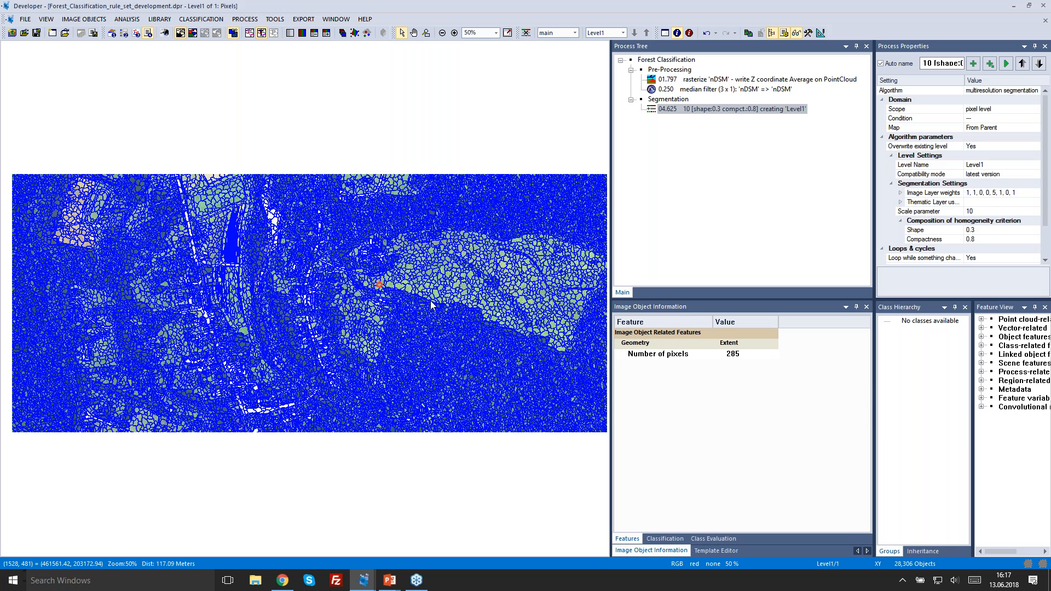
{"action": "left_click", "coordinate": [427, 230]}
{"action": "left_click", "coordinate": [418, 213]}
{"action": "scroll", "coordinate": [408, 205], "scroll_direction": "up", "scroll_amount": 1}
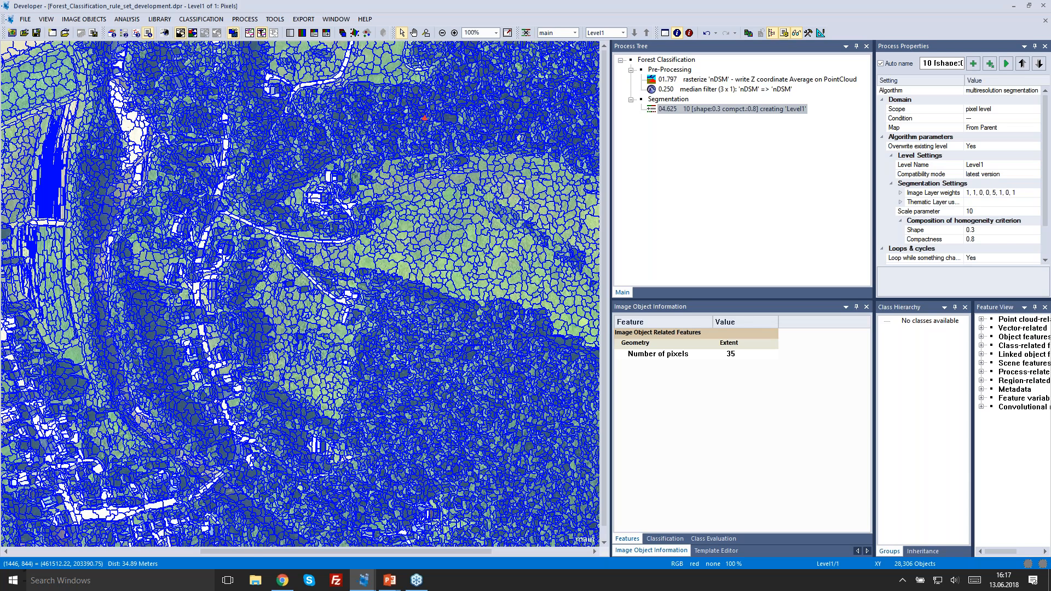
{"action": "scroll", "coordinate": [378, 79], "scroll_direction": "up", "scroll_amount": 1}
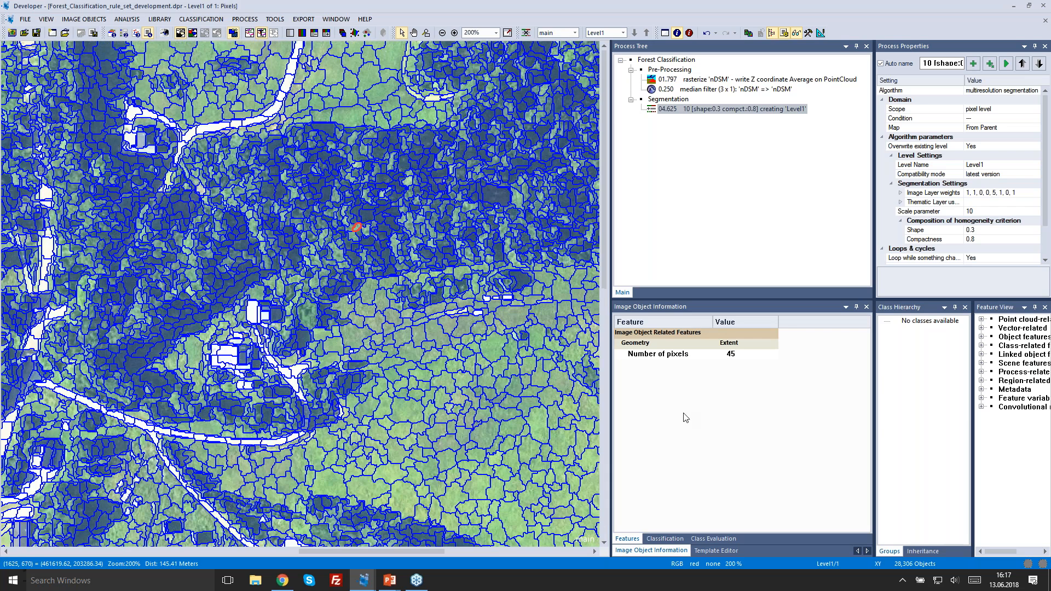
- Add the mean layer values Brightness, nDSM, nir and red to the features displayed for image objects
{"action": "right_click", "coordinate": [668, 384]}
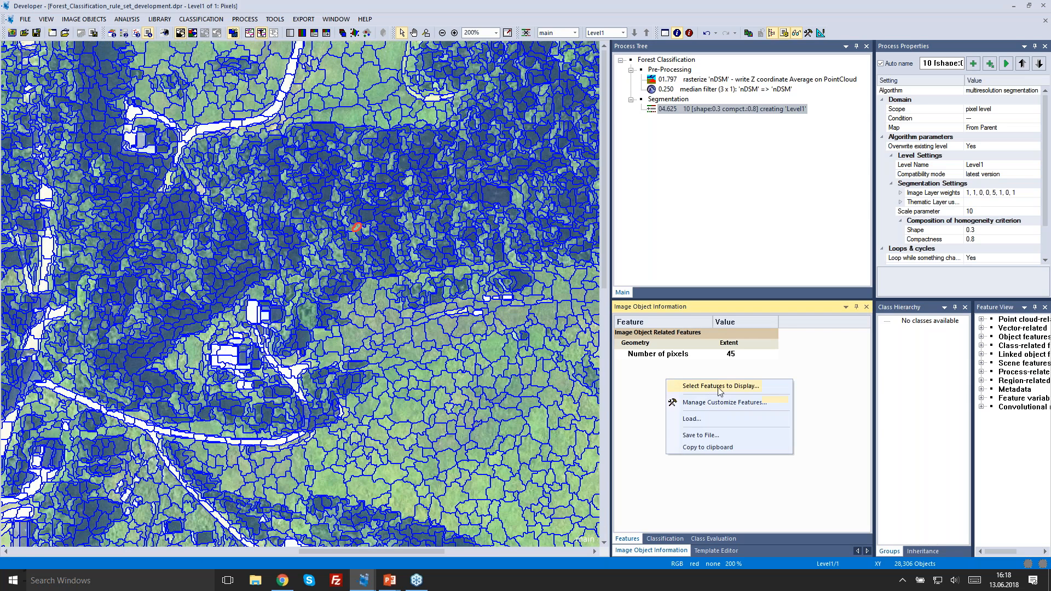
{"action": "right_click", "coordinate": [641, 382]}
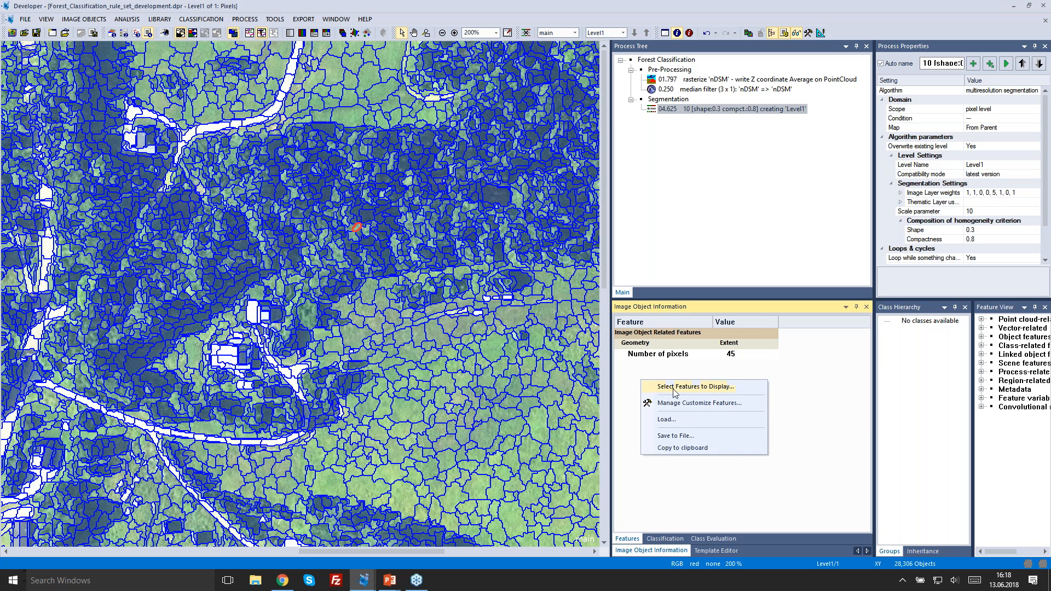
{"action": "left_click", "coordinate": [716, 387]}
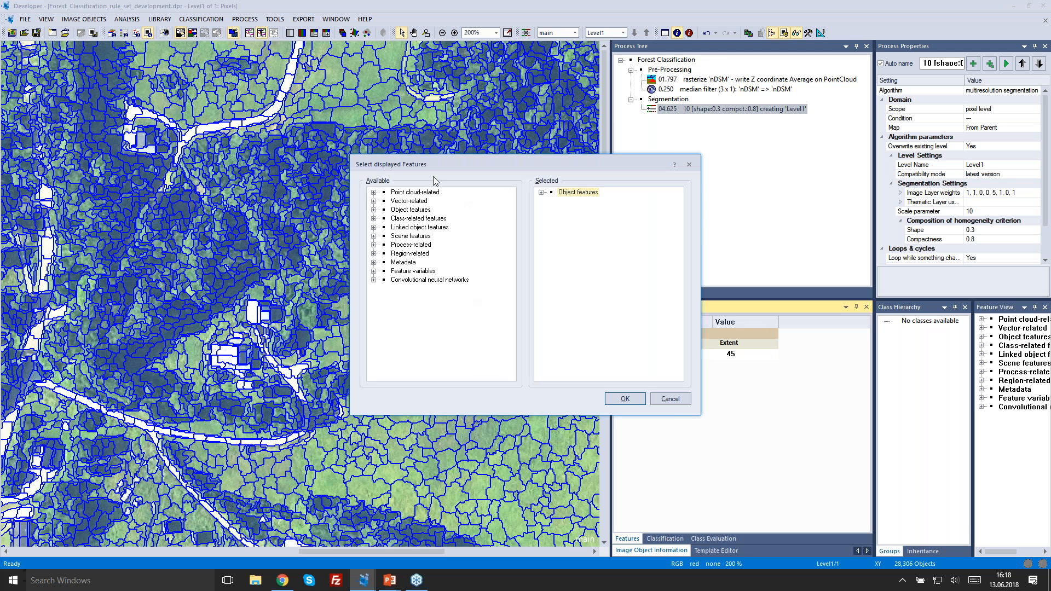
{"action": "left_click", "coordinate": [374, 210]}
{"action": "left_click", "coordinate": [384, 237]}
{"action": "left_click", "coordinate": [395, 244]}
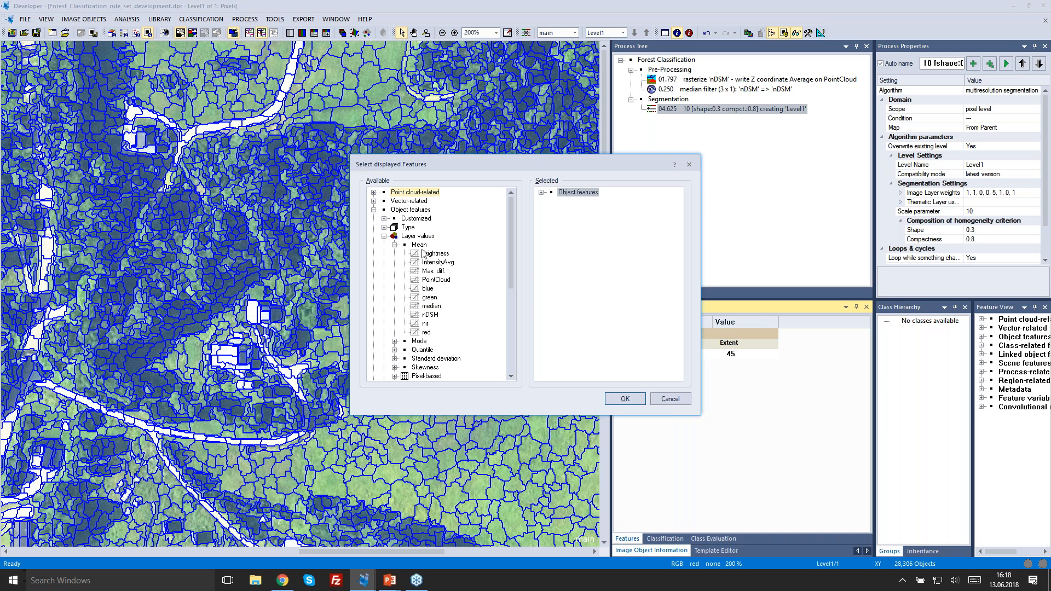
{"action": "double_click", "coordinate": [424, 253]}
{"action": "double_click", "coordinate": [426, 306]}
{"action": "double_click", "coordinate": [426, 306]}
{"action": "double_click", "coordinate": [426, 306]}
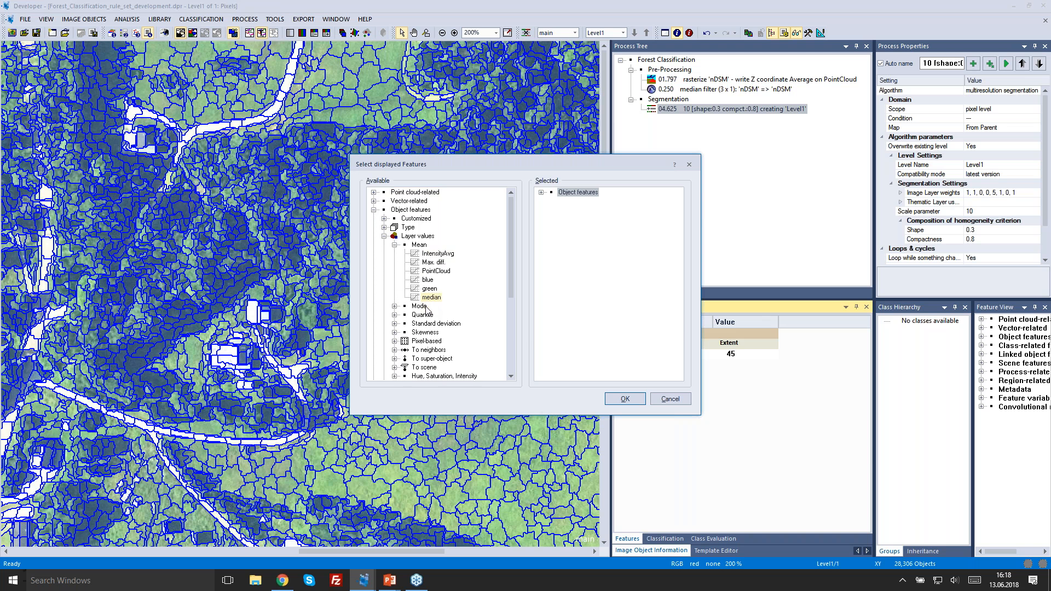
- Add the geometry extent feature Area to the displayed features and apply the selection
{"action": "left_click", "coordinate": [384, 236]}
{"action": "left_click", "coordinate": [385, 245]}
{"action": "left_click", "coordinate": [394, 253]}
{"action": "left_click", "coordinate": [417, 263]}
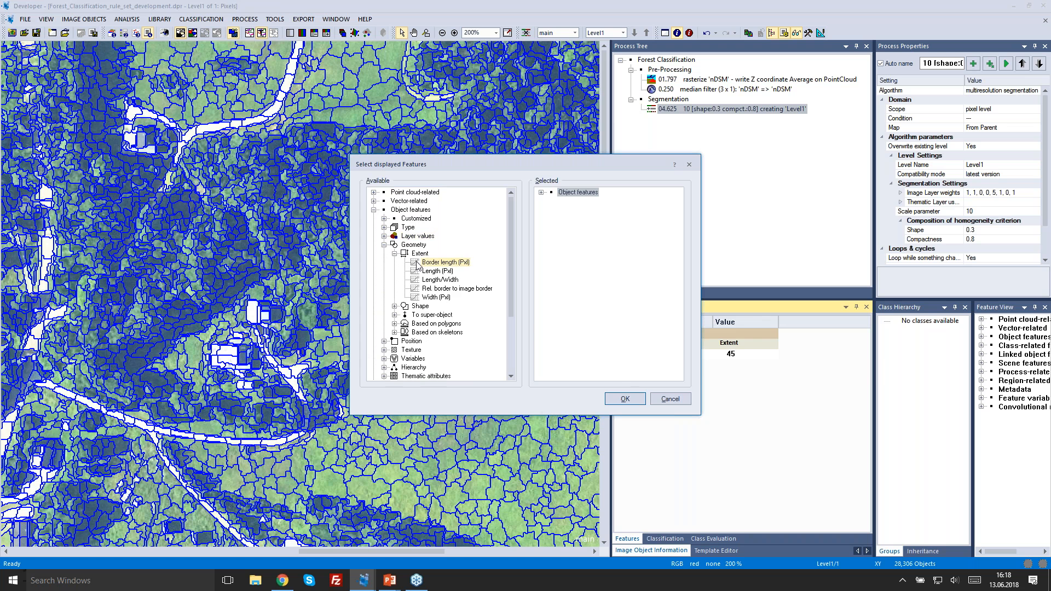
{"action": "left_click", "coordinate": [626, 399]}
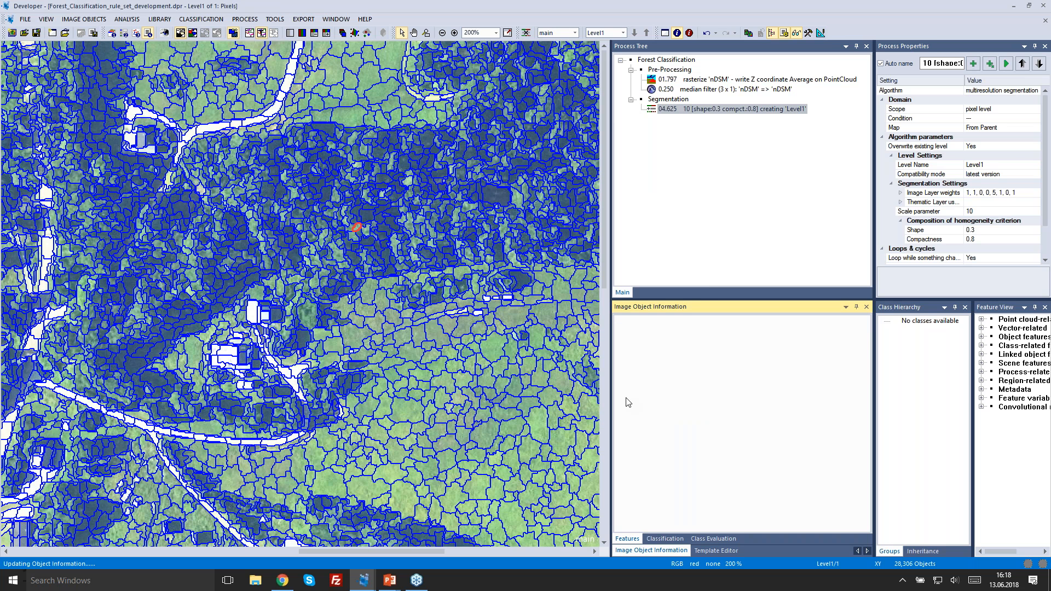
- Select a forest object, a meadow object and a building roof object to compare their feature values
{"action": "left_click", "coordinate": [355, 215]}
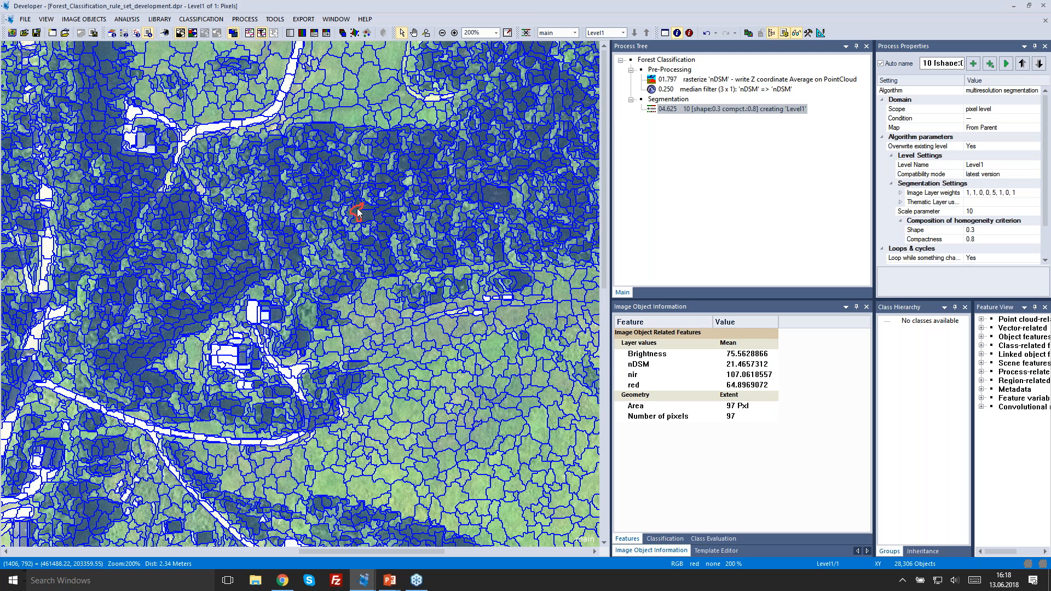
{"action": "left_click", "coordinate": [414, 367]}
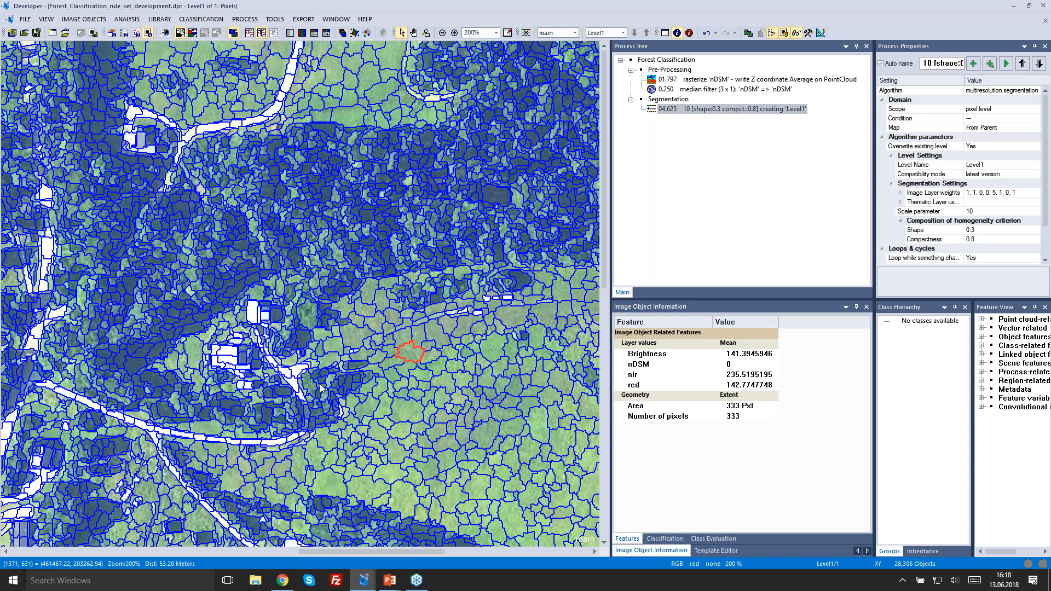
{"action": "left_click_drag", "start_coordinate": [322, 390], "coordinate": [329, 357]}
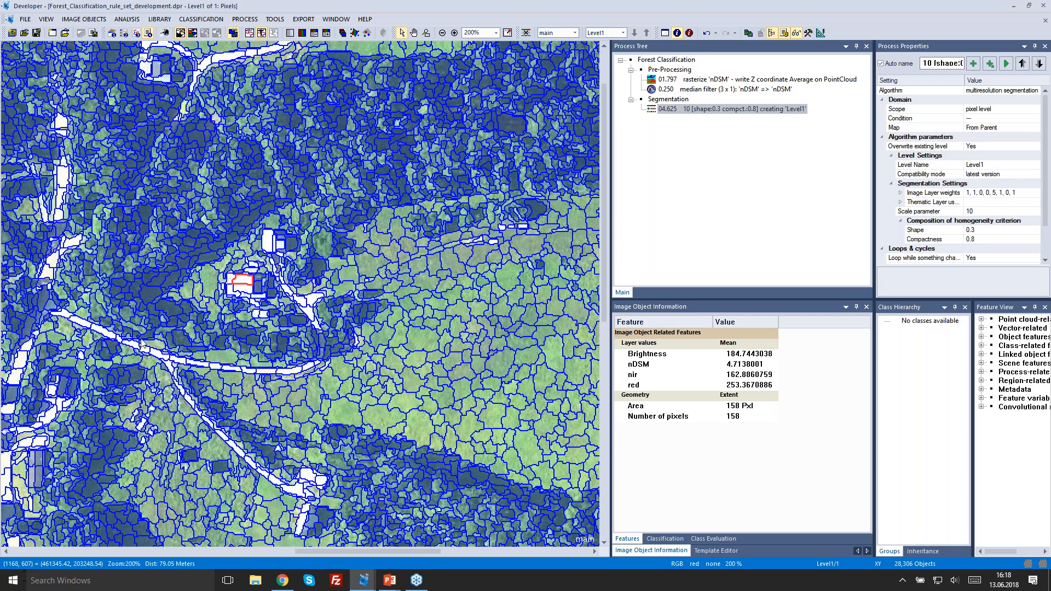
{"action": "left_click_drag", "start_coordinate": [140, 344], "coordinate": [323, 290]}
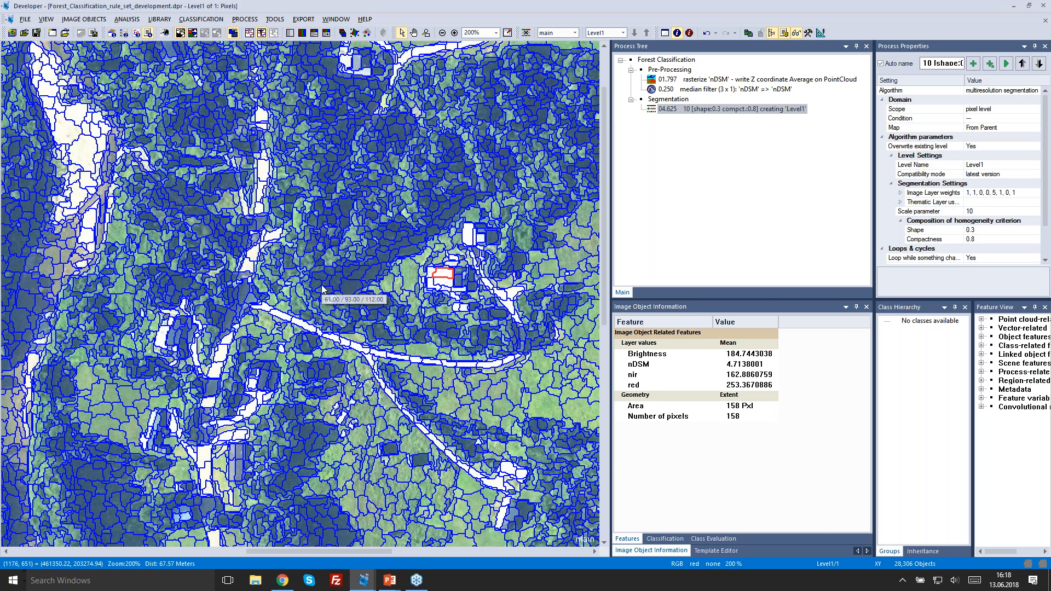
{"action": "key", "text": "alt+Tab"}
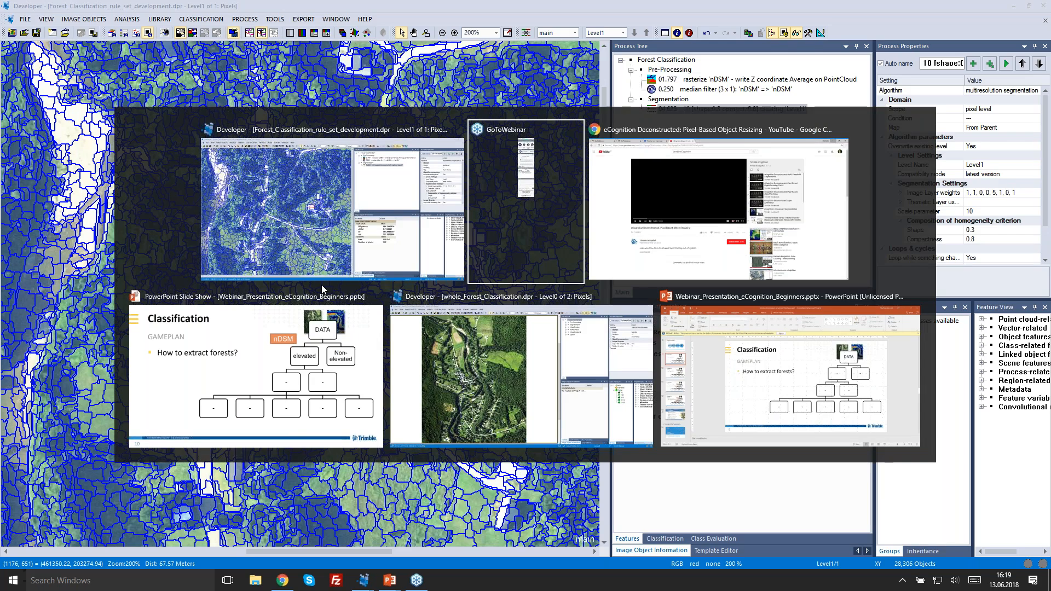
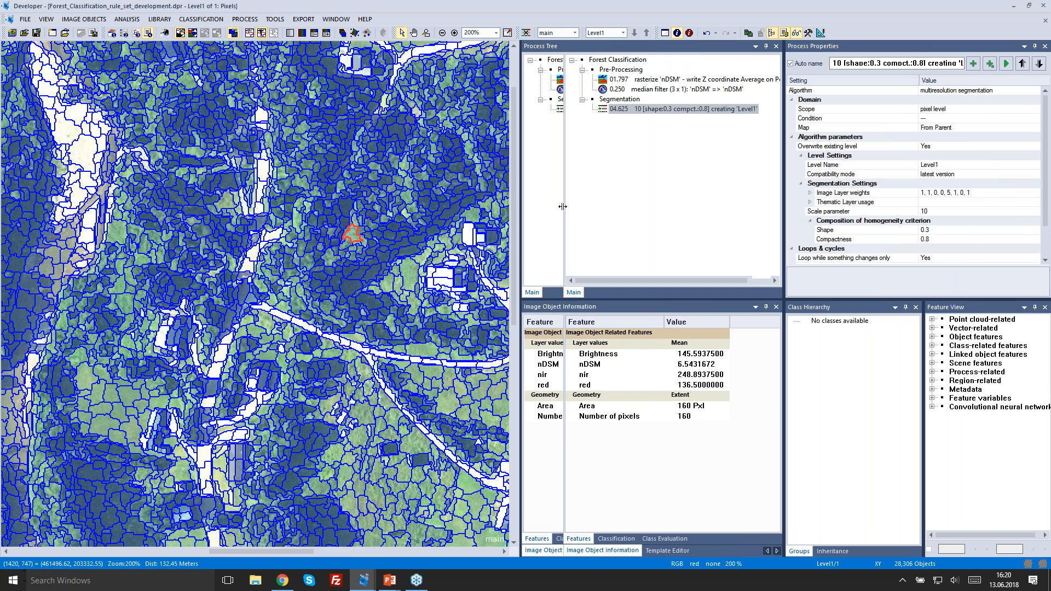
- Append a parent process named Classification after the Segmentation branch of the process tree
{"action": "left_click", "coordinate": [616, 100]}
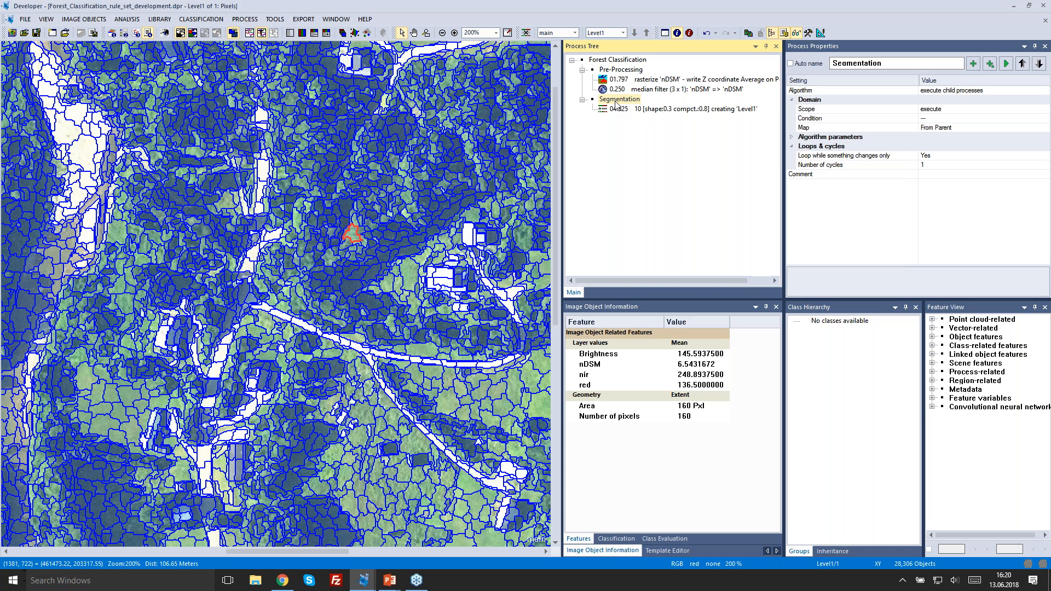
{"action": "right_click", "coordinate": [616, 104]}
{"action": "left_click", "coordinate": [636, 155]}
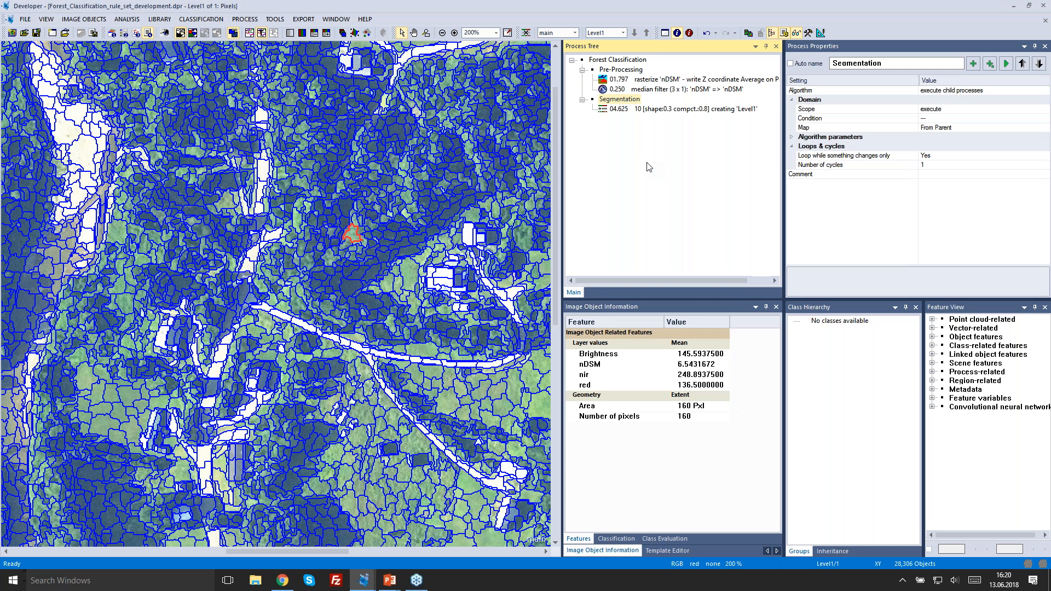
{"action": "left_click_drag", "start_coordinate": [617, 119], "coordinate": [628, 137]}
{"action": "key", "text": "shift+Tab"}
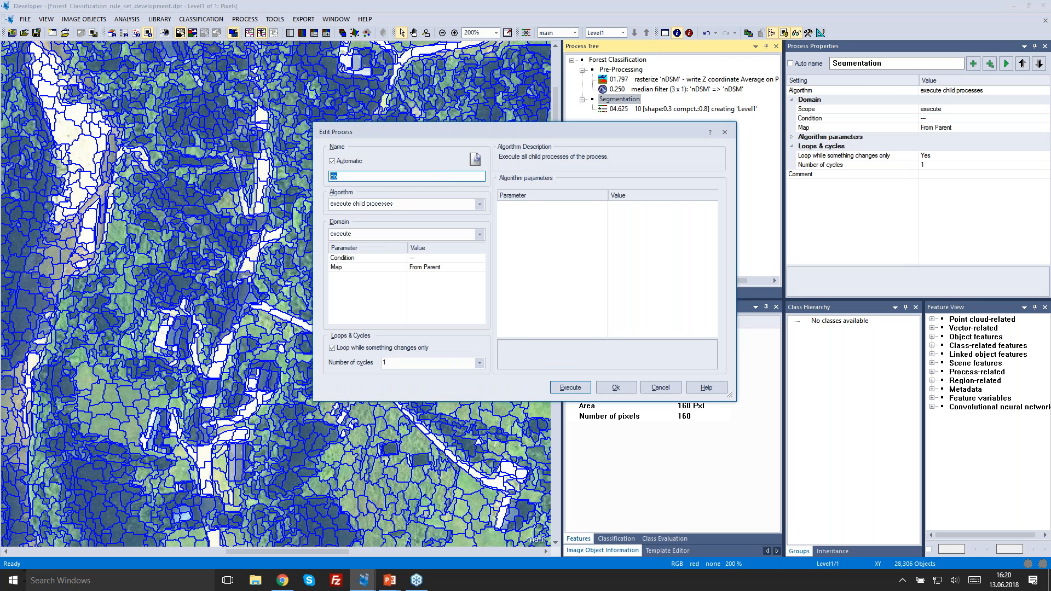
{"action": "type", "text": "Classification"}
{"action": "left_click", "coordinate": [616, 388]}
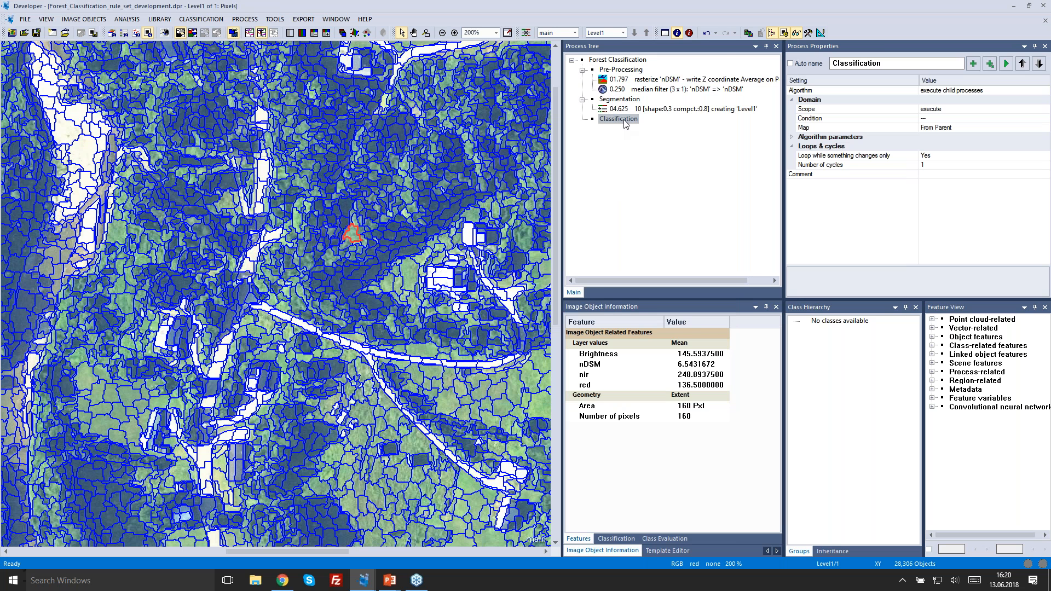
- Insert a child process named "elevated objects" under the Classification process
{"action": "right_click", "coordinate": [626, 123]}
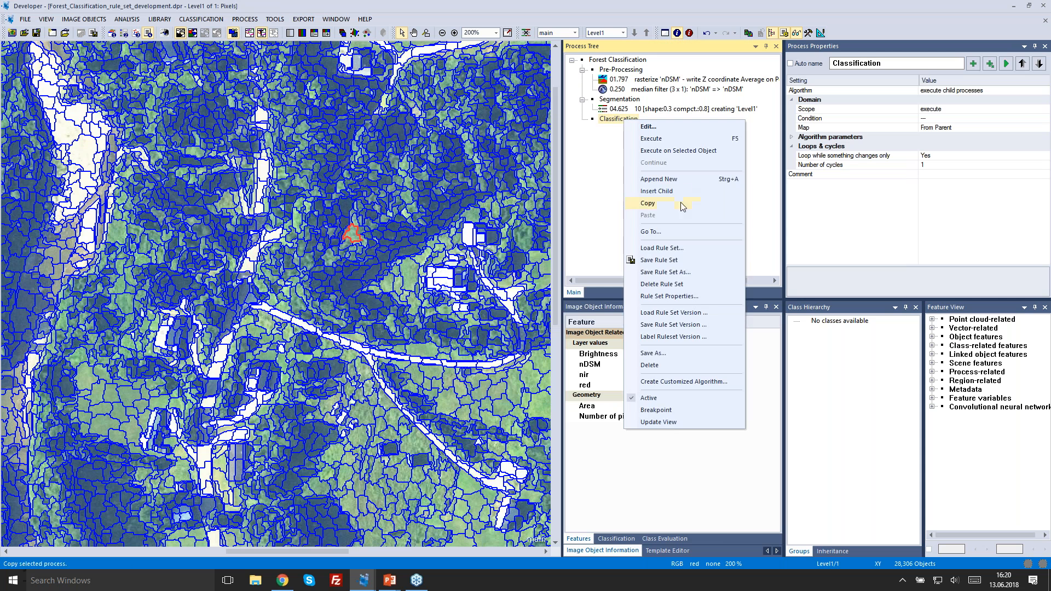
{"action": "left_click", "coordinate": [679, 194]}
{"action": "left_click", "coordinate": [484, 177]}
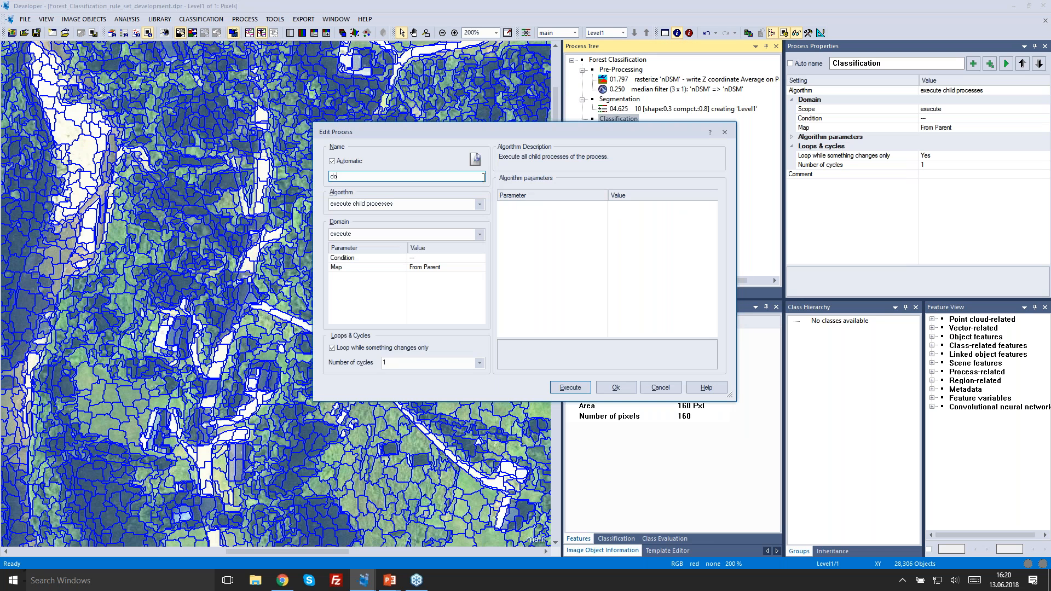
{"action": "left_click_drag", "start_coordinate": [387, 176], "coordinate": [241, 179]}
{"action": "type", "text": "elevated objects"}
{"action": "left_click_drag", "start_coordinate": [471, 129], "coordinate": [462, 130]}
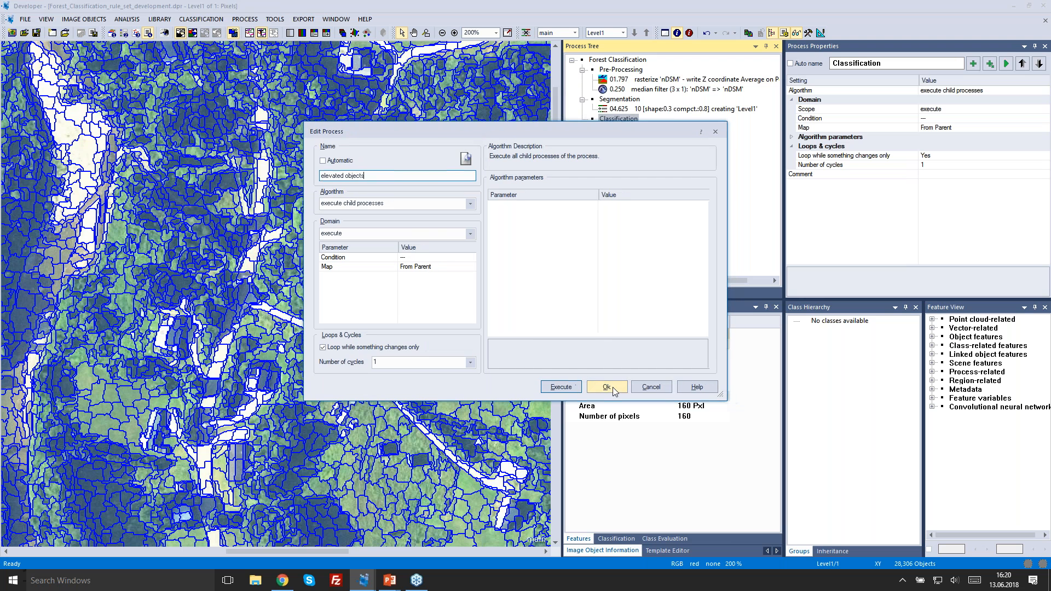
{"action": "left_click", "coordinate": [607, 387]}
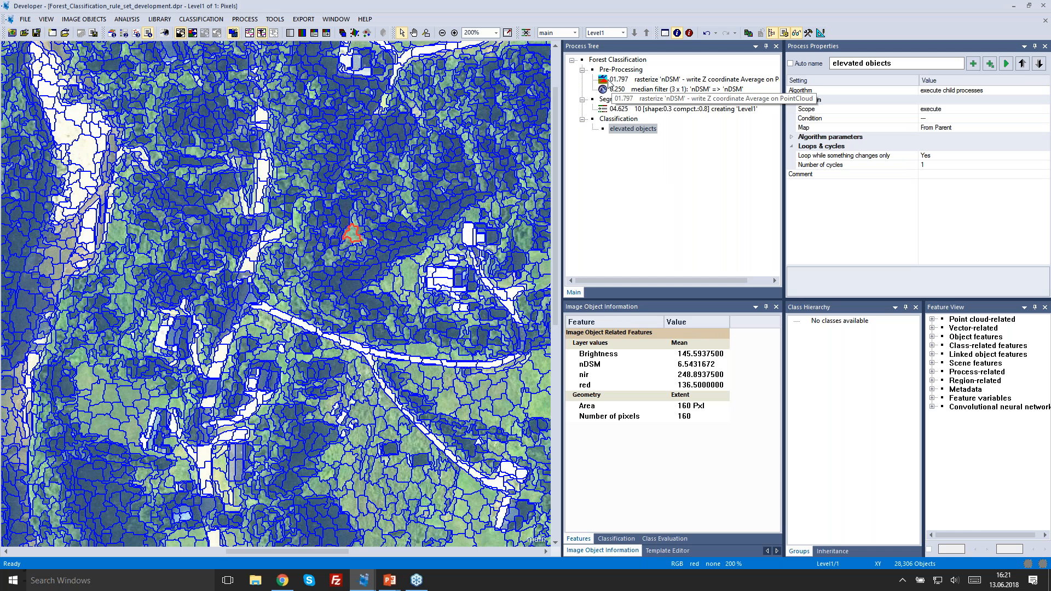
- Insert a child process under "elevated objects" that uses the assign class algorithm
{"action": "right_click", "coordinate": [639, 133]}
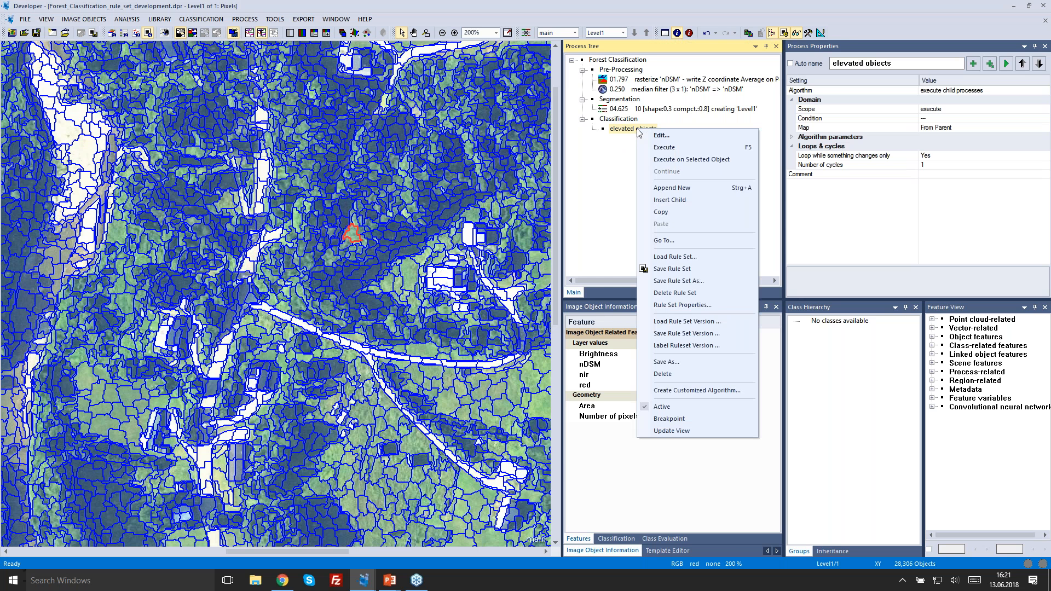
{"action": "left_click", "coordinate": [696, 199]}
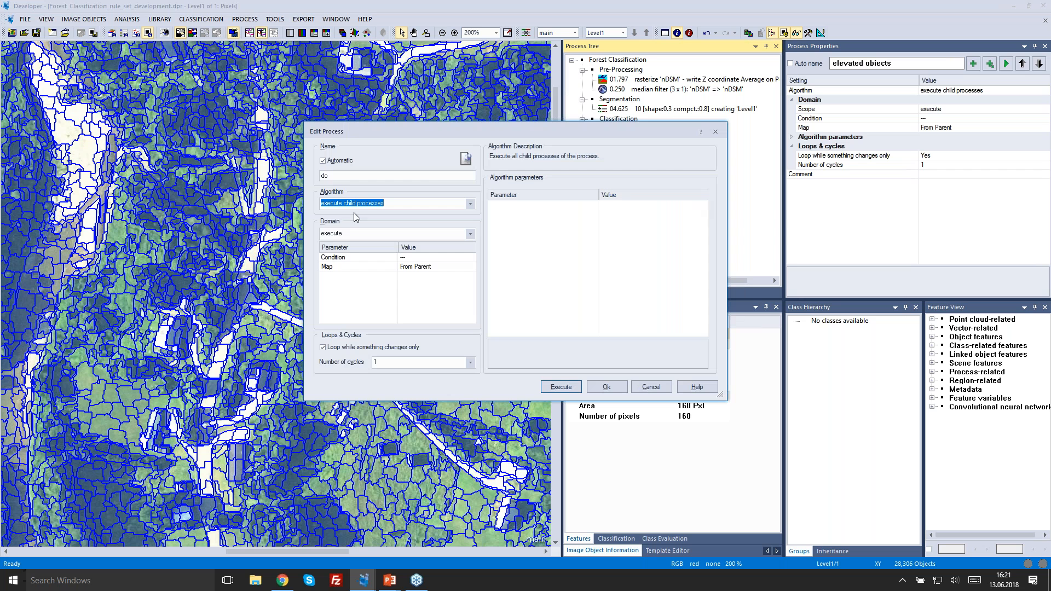
{"action": "type", "text": "assign class"}
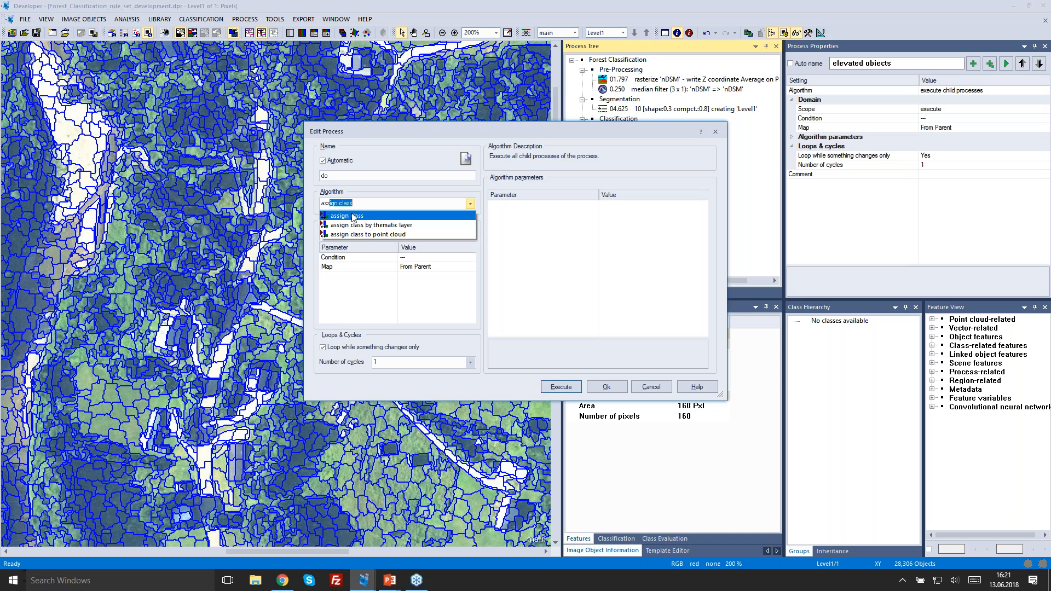
{"action": "left_click", "coordinate": [371, 216]}
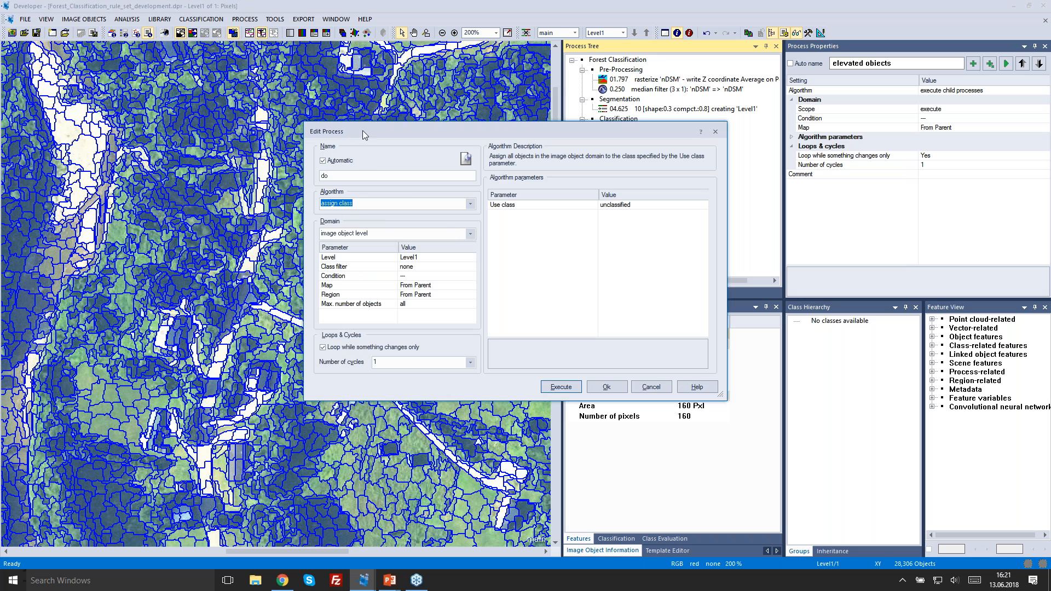
{"action": "left_click_drag", "start_coordinate": [359, 129], "coordinate": [349, 127]}
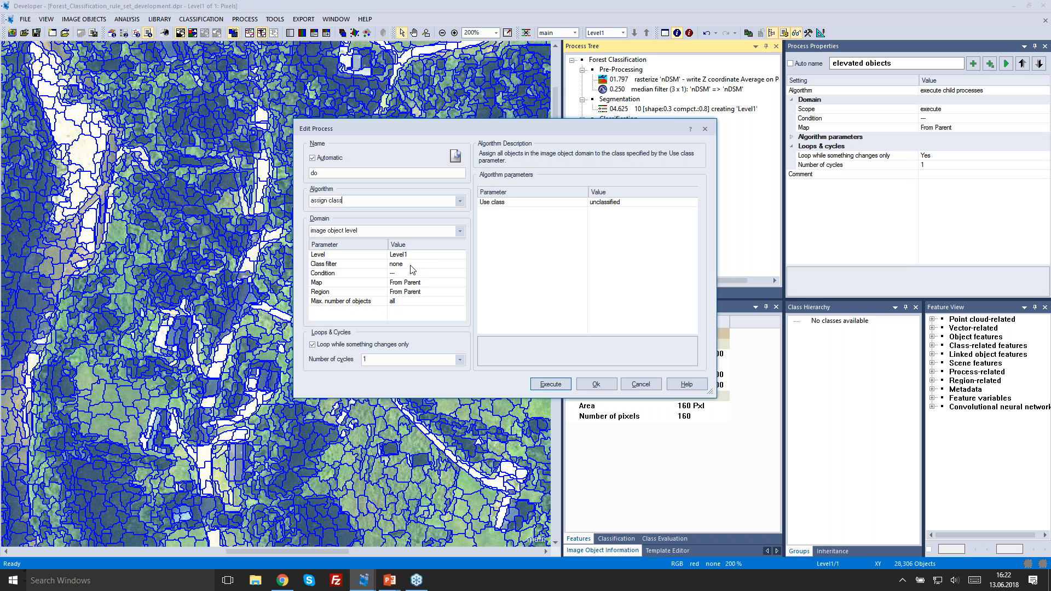
- Open the domain condition of the assign class process and choose the mean layer value nDSM as its first value
{"action": "left_click", "coordinate": [461, 274]}
{"action": "left_click", "coordinate": [460, 274]}
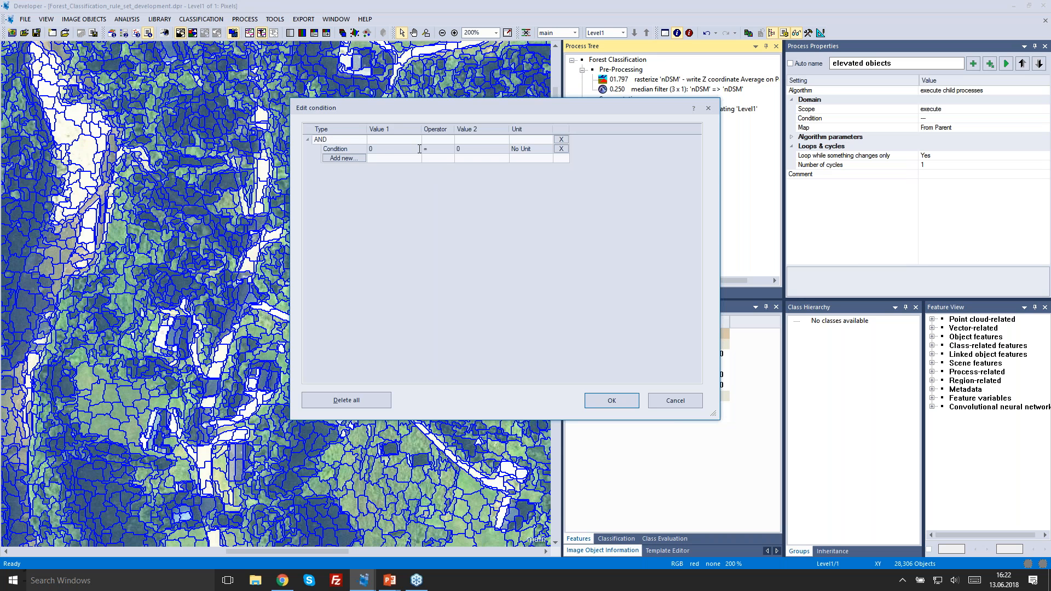
{"action": "left_click", "coordinate": [392, 148]}
{"action": "left_click", "coordinate": [418, 149]}
{"action": "left_click", "coordinate": [414, 159]}
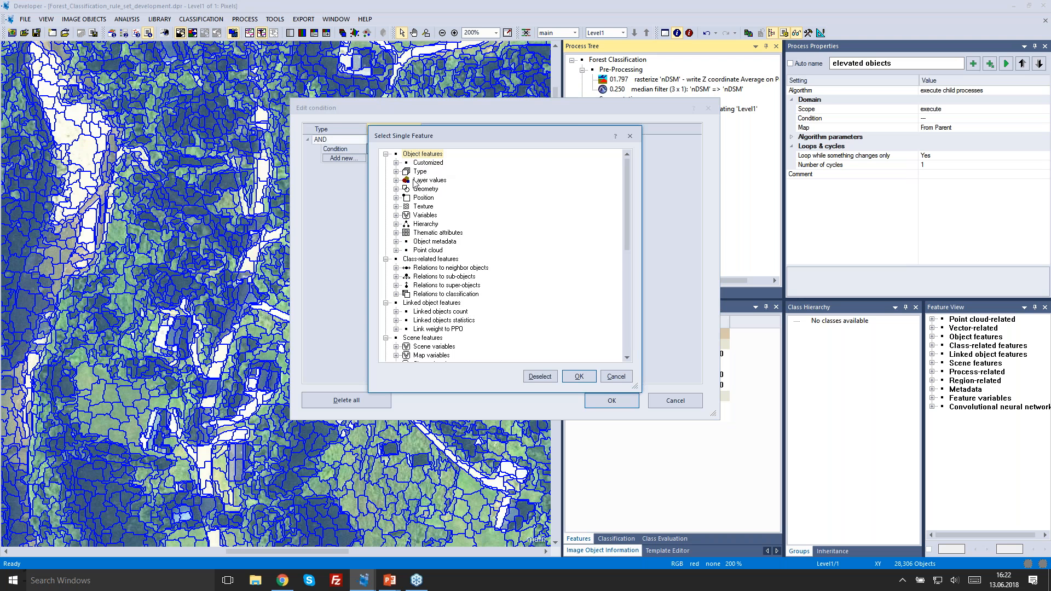
{"action": "left_click", "coordinate": [396, 180]}
{"action": "left_click", "coordinate": [406, 189]}
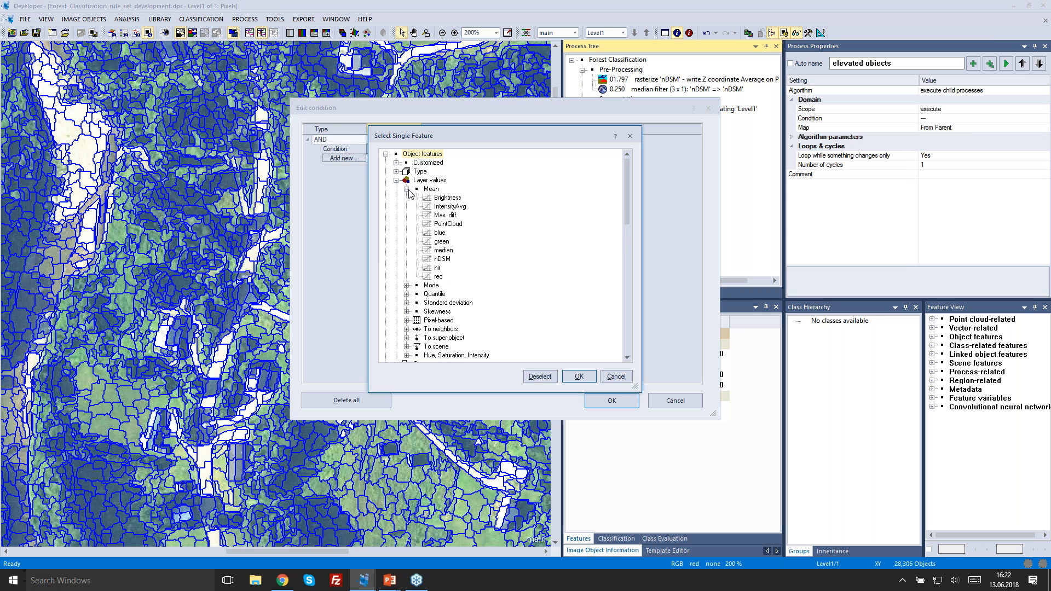
{"action": "left_click", "coordinate": [443, 259]}
{"action": "double_click", "coordinate": [444, 259]}
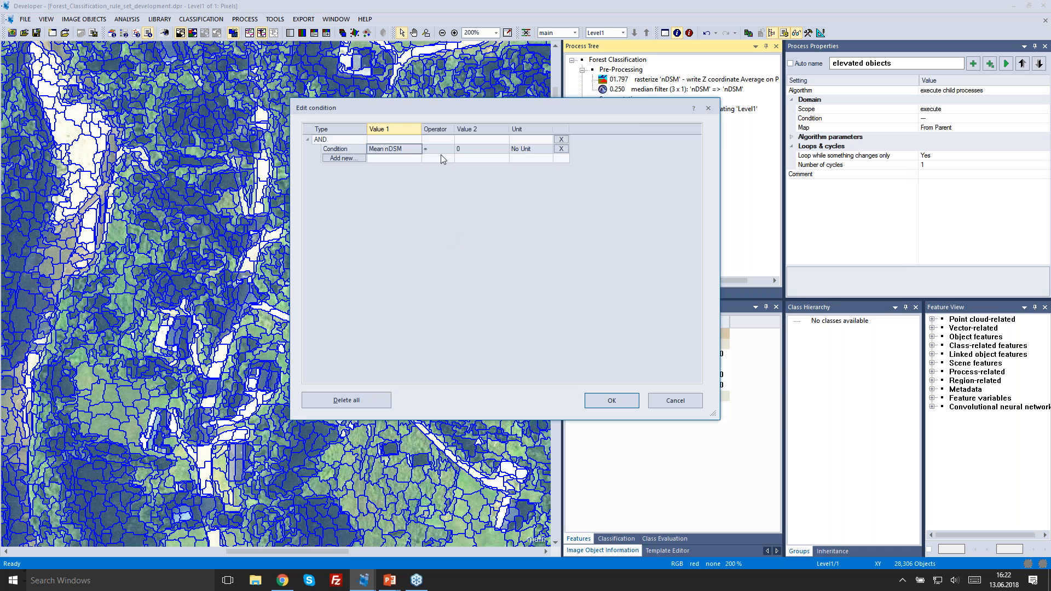
- Complete the Mean nDSM condition with the operator >= and the value 2, and save the assign class process
{"action": "left_click", "coordinate": [447, 152]}
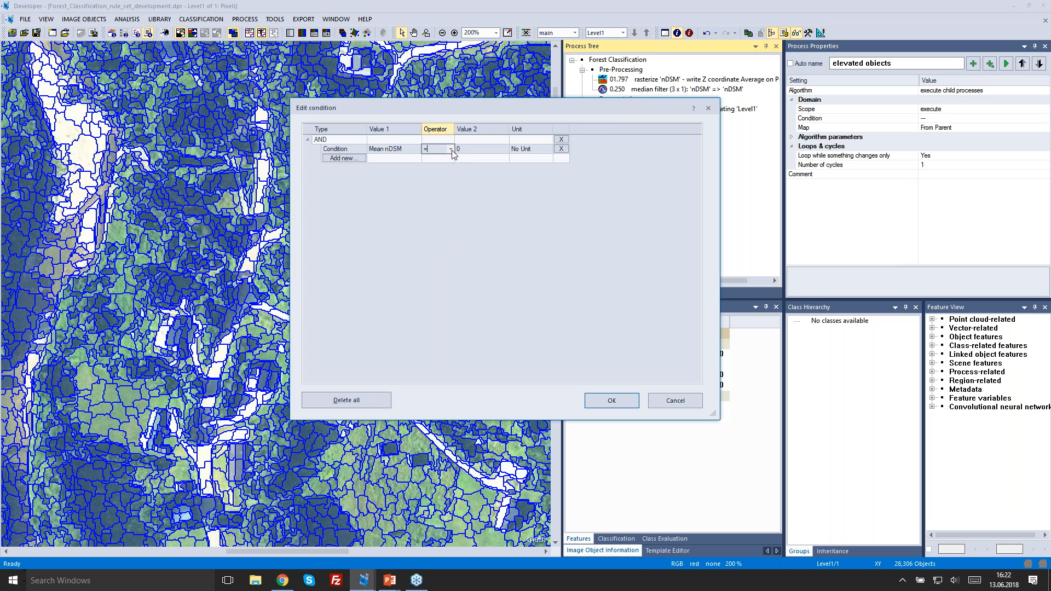
{"action": "left_click", "coordinate": [450, 148]}
{"action": "left_click", "coordinate": [444, 192]}
{"action": "key", "text": "Tab"}
{"action": "type", "text": "2"}
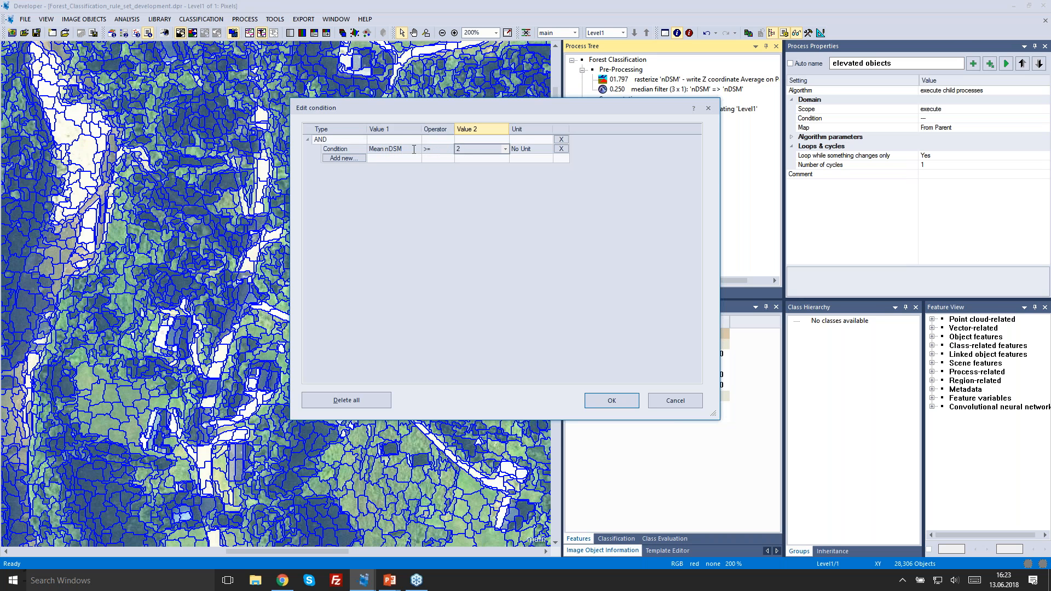
{"action": "left_click", "coordinate": [599, 400]}
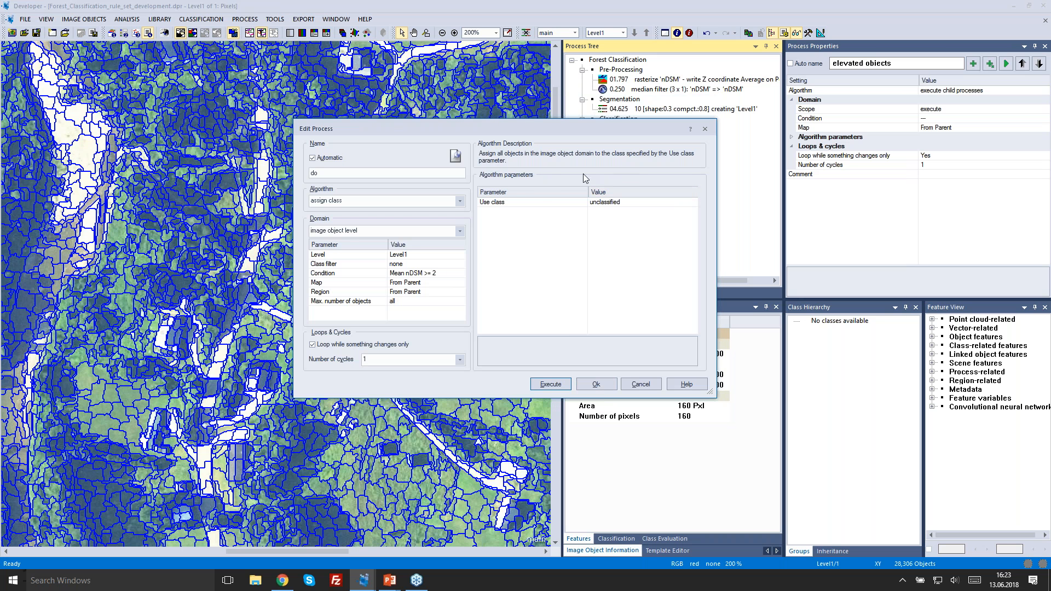
{"action": "left_click", "coordinate": [626, 203]}
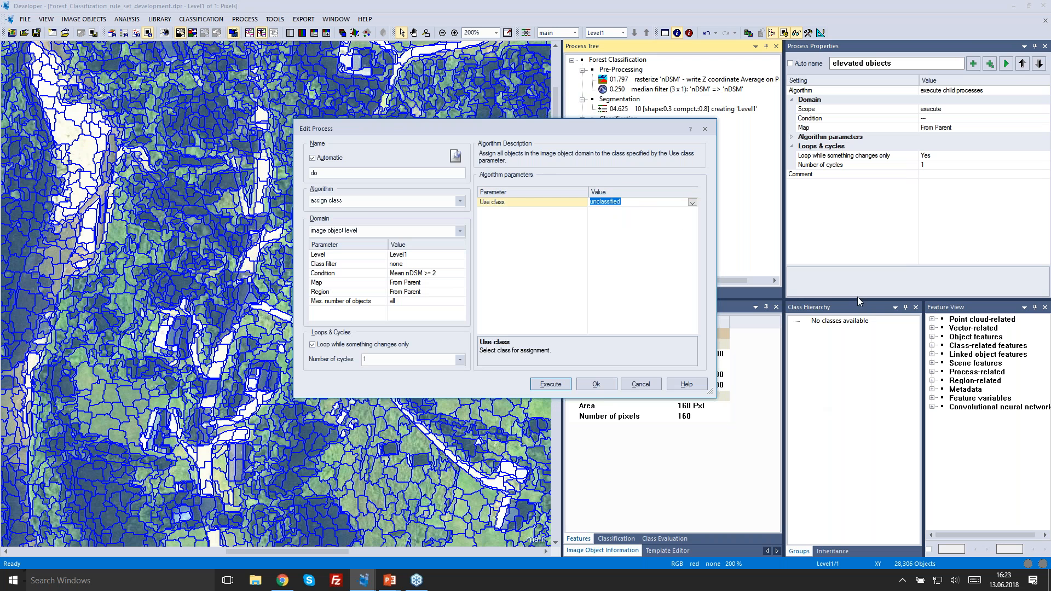
{"action": "left_click", "coordinate": [602, 387]}
{"action": "left_click", "coordinate": [597, 384]}
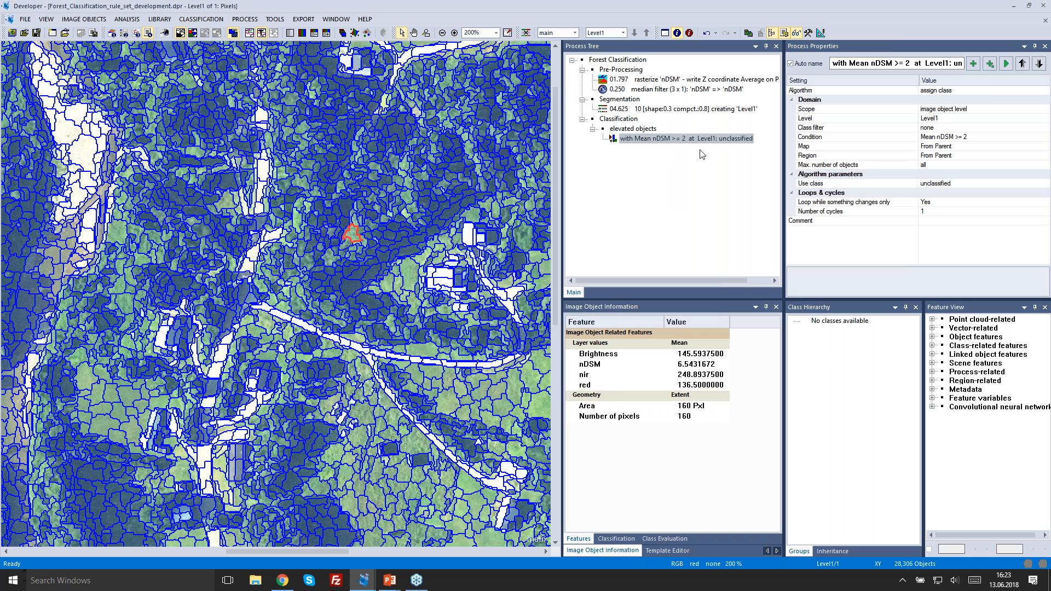
- Create a class named "elevated" with an orange-yellow display color in the class hierarchy
{"action": "right_click", "coordinate": [809, 335]}
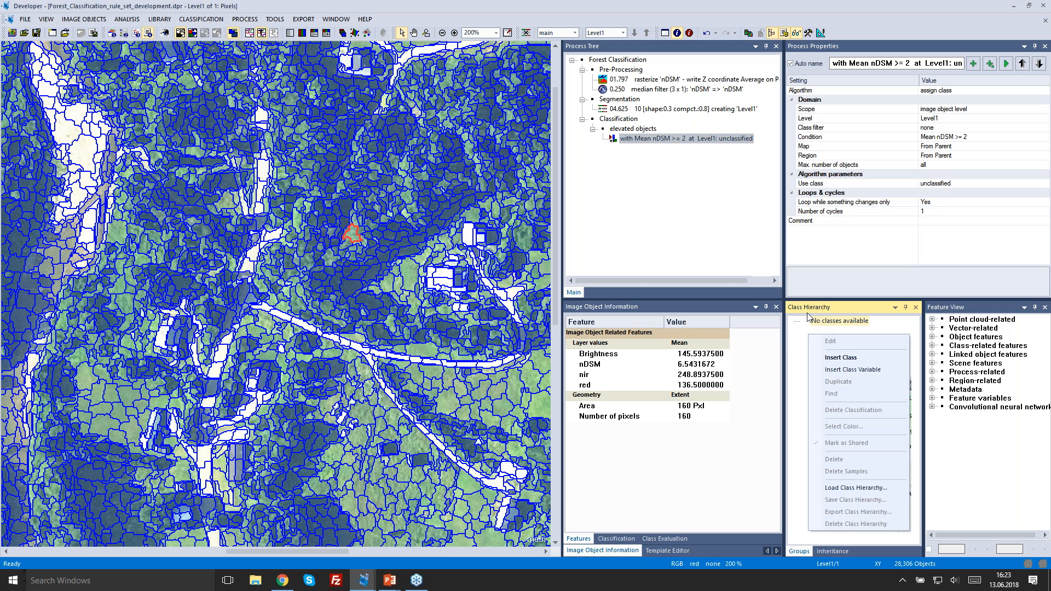
{"action": "left_click", "coordinate": [837, 361]}
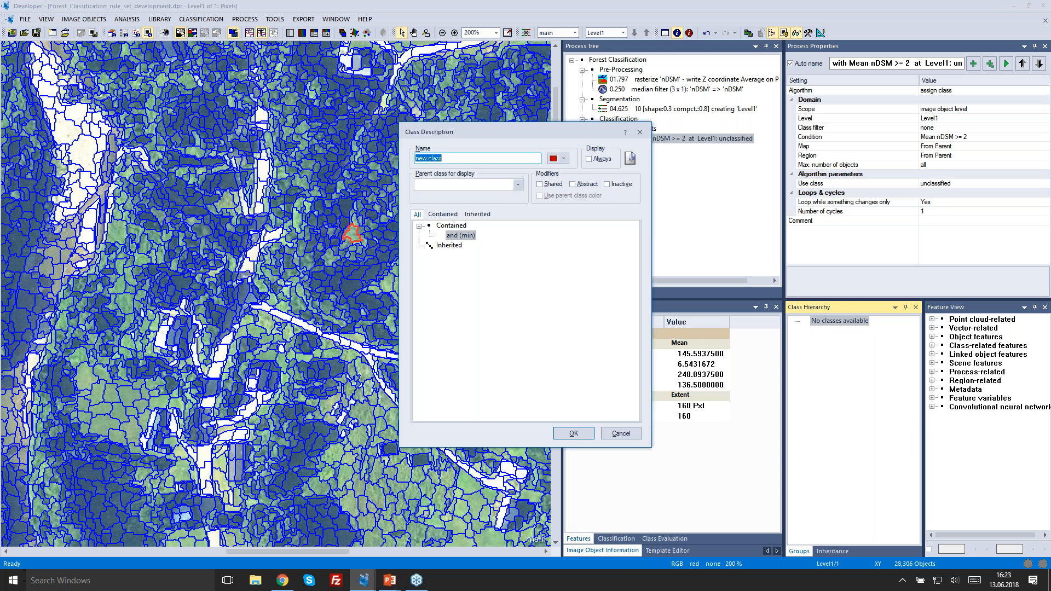
{"action": "type", "text": "elevated"}
{"action": "left_click", "coordinate": [563, 159]}
{"action": "left_click", "coordinate": [569, 215]}
{"action": "left_click", "coordinate": [510, 296]}
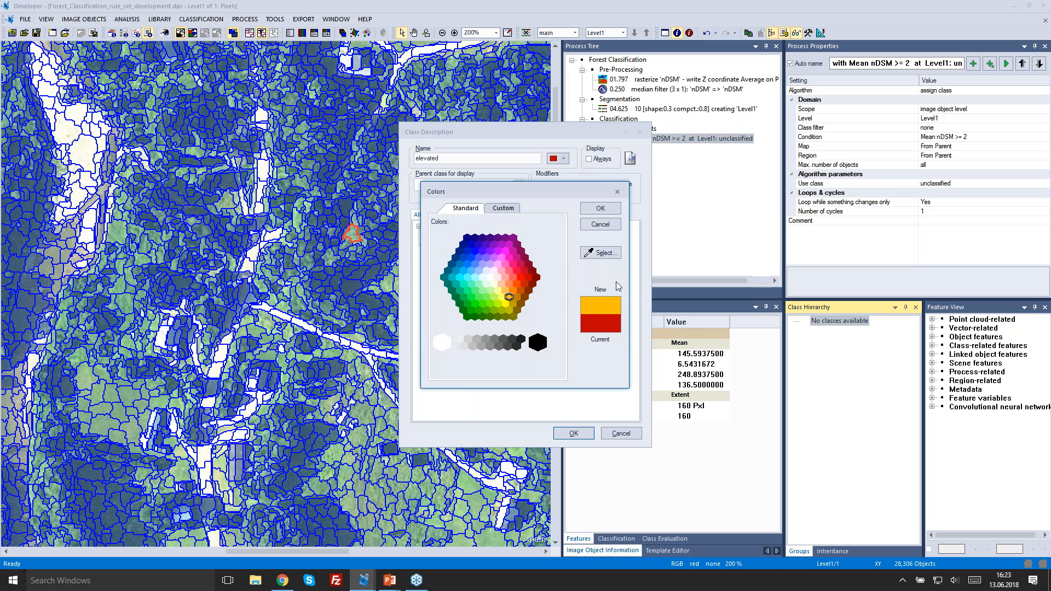
{"action": "left_click", "coordinate": [606, 210]}
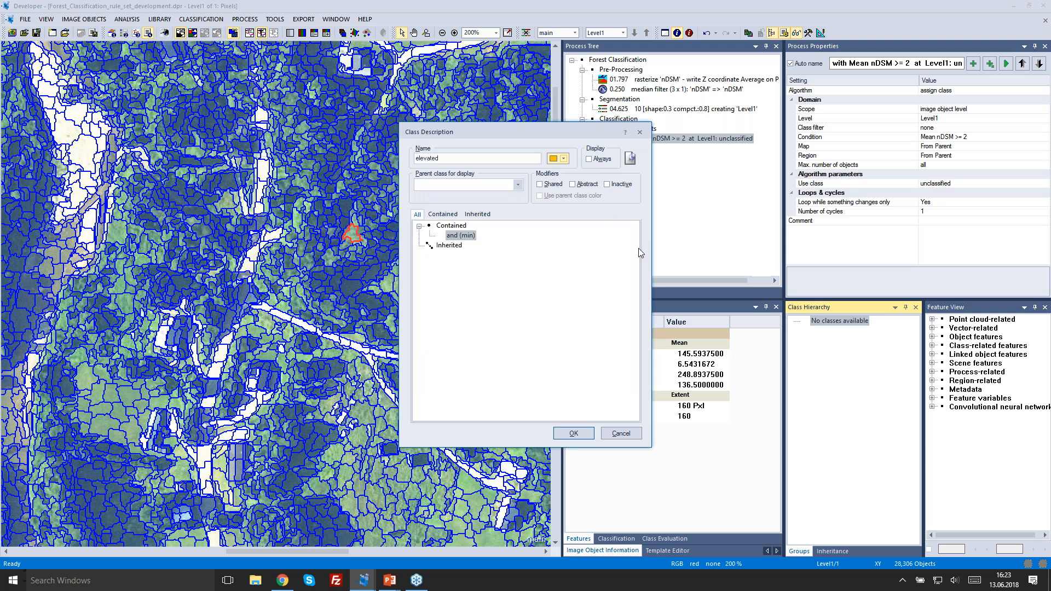
{"action": "left_click", "coordinate": [583, 436]}
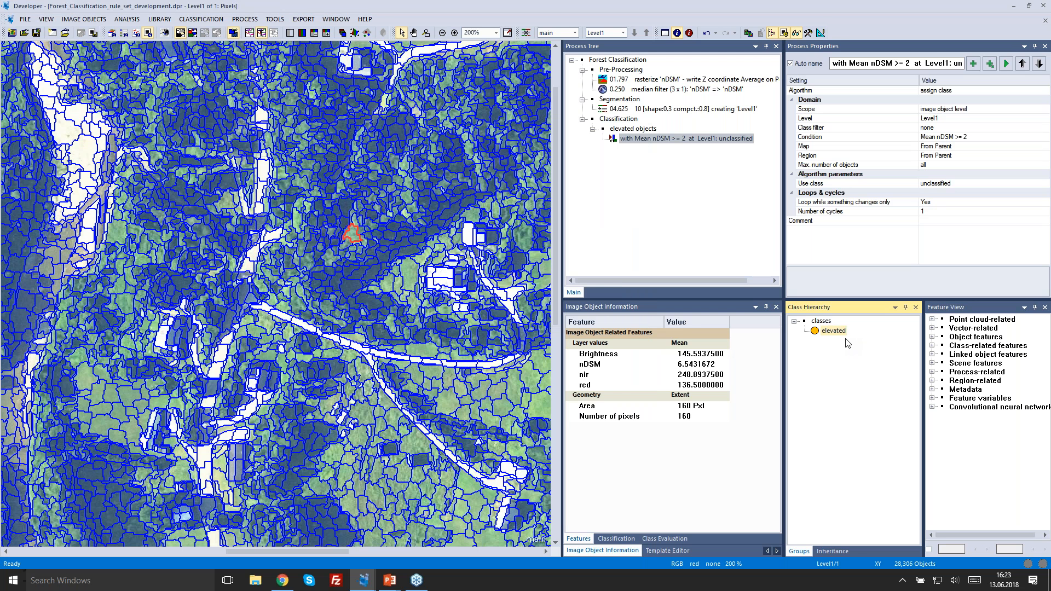
- Edit the Mean nDSM >= 2 process to assign the class "elevated" and execute it
{"action": "right_click", "coordinate": [664, 142]}
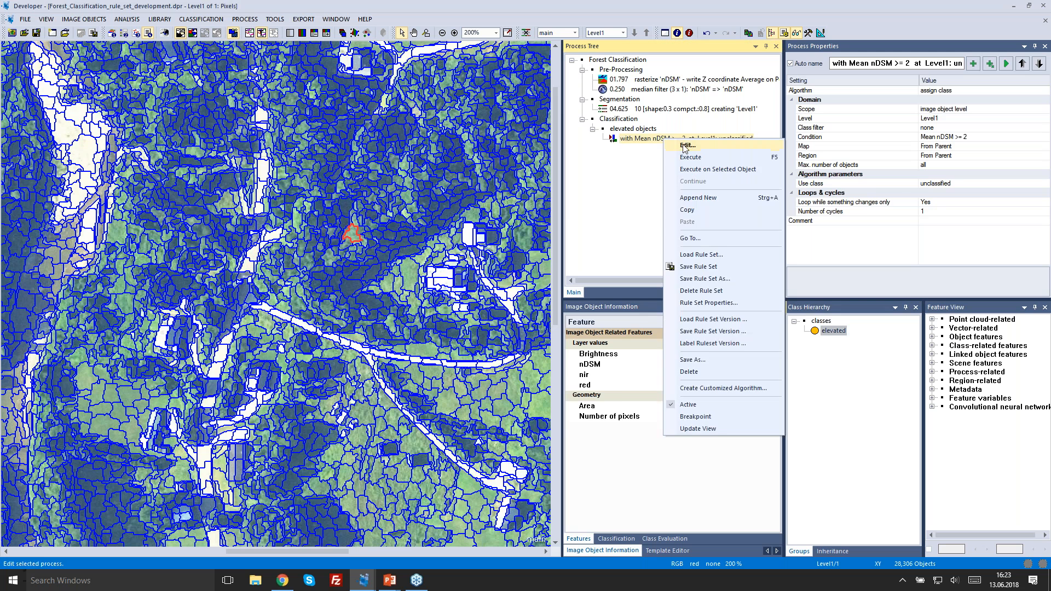
{"action": "left_click", "coordinate": [683, 147]}
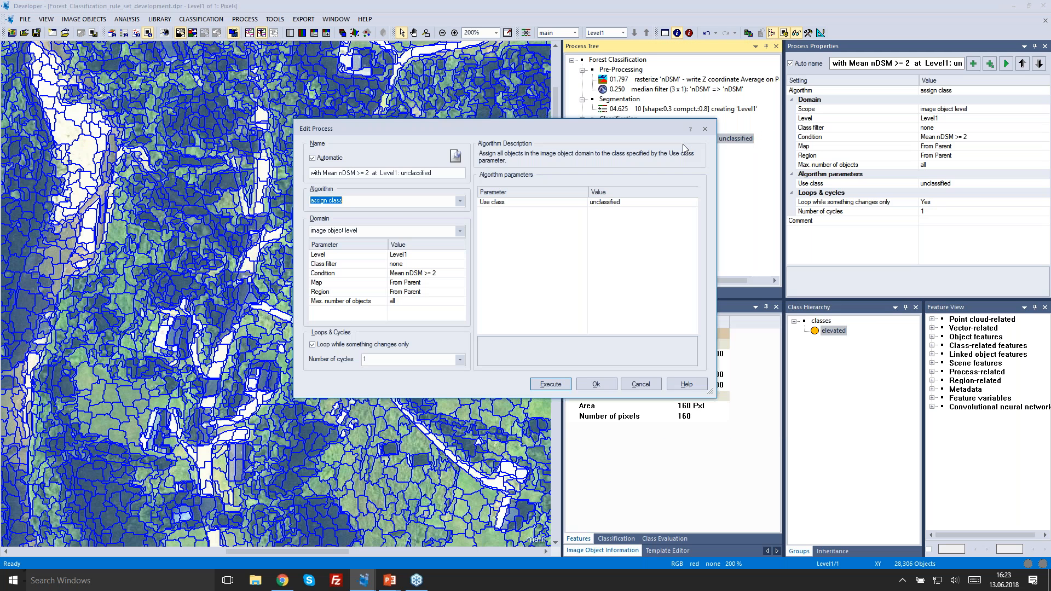
{"action": "left_click", "coordinate": [696, 204]}
{"action": "left_click", "coordinate": [696, 203]}
{"action": "left_click", "coordinate": [646, 220]}
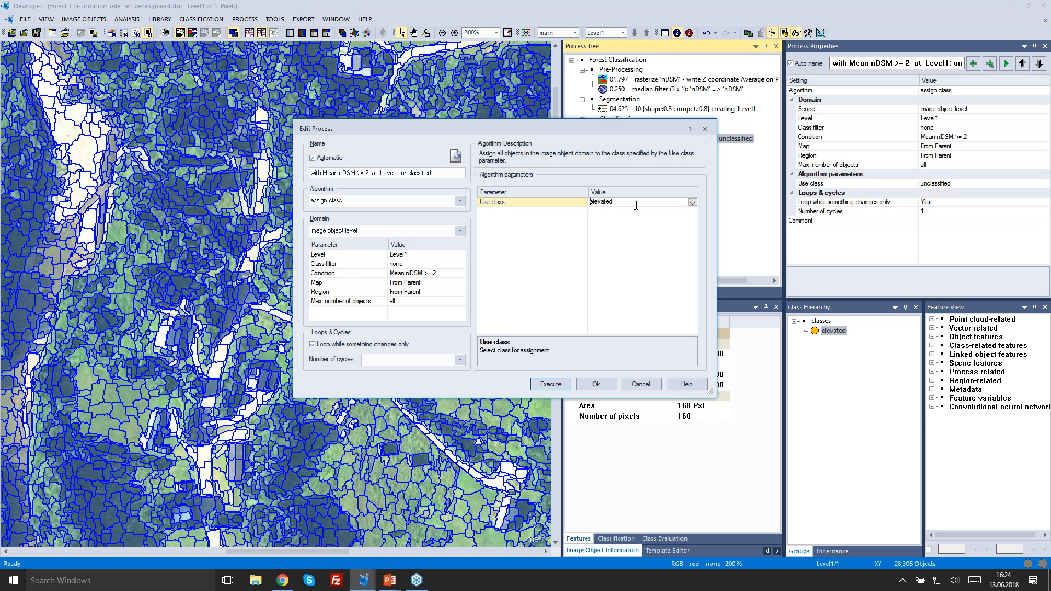
{"action": "left_click", "coordinate": [550, 384]}
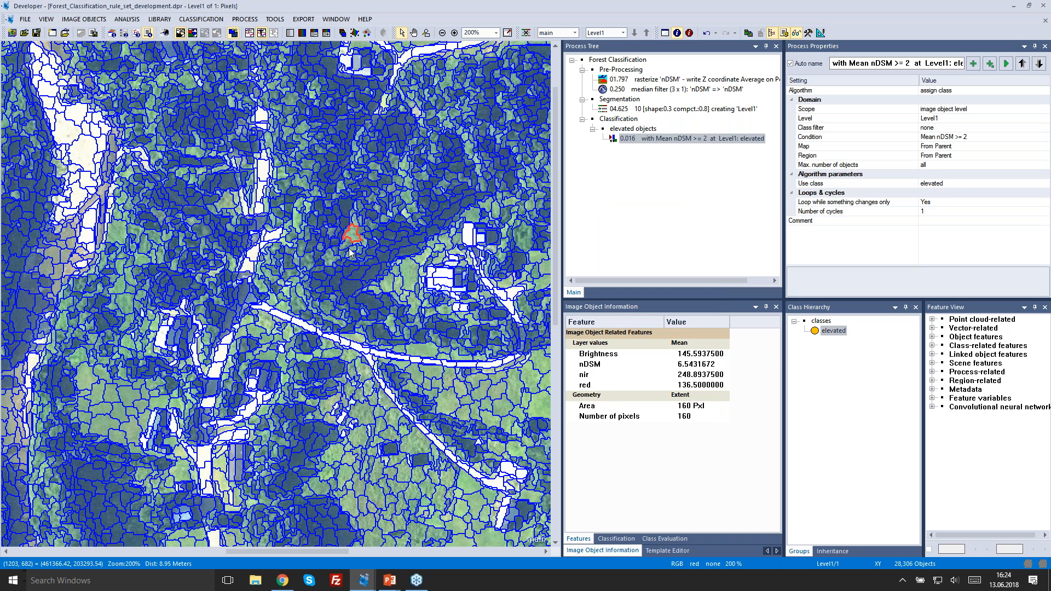
{"action": "left_click_drag", "start_coordinate": [351, 251], "coordinate": [327, 233]}
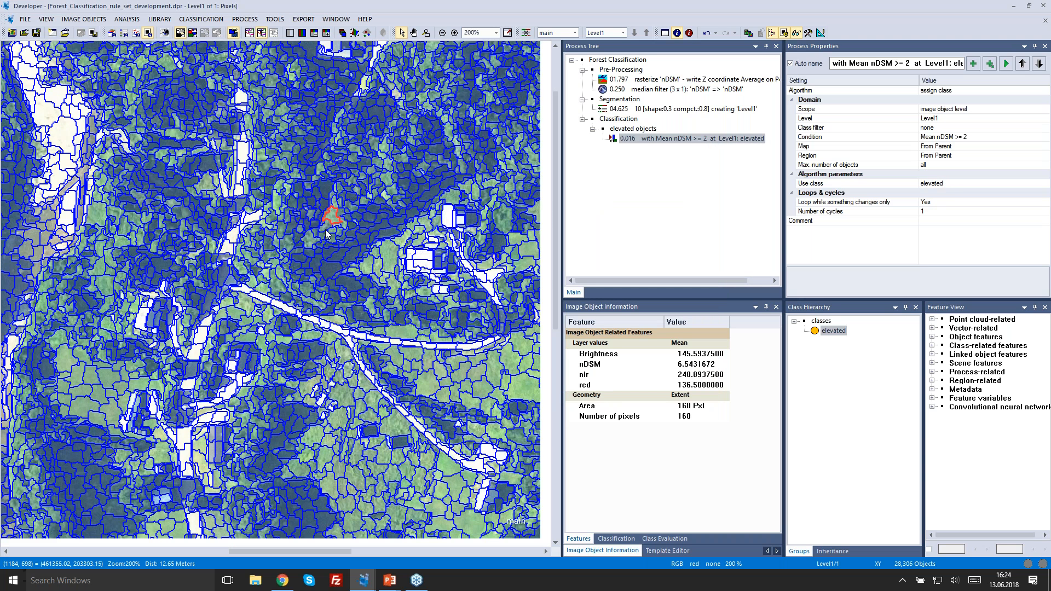
- Display the classification of Level1 over the whole image and hide the object outlines
{"action": "scroll", "coordinate": [326, 234], "scroll_direction": "down", "scroll_amount": 1}
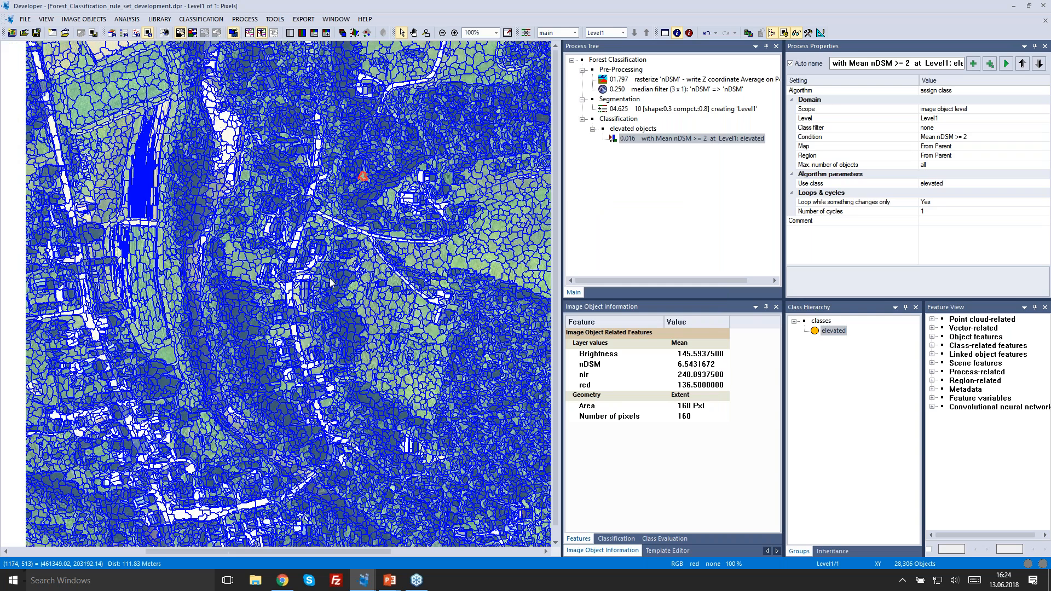
{"action": "left_click_drag", "start_coordinate": [330, 283], "coordinate": [381, 283]}
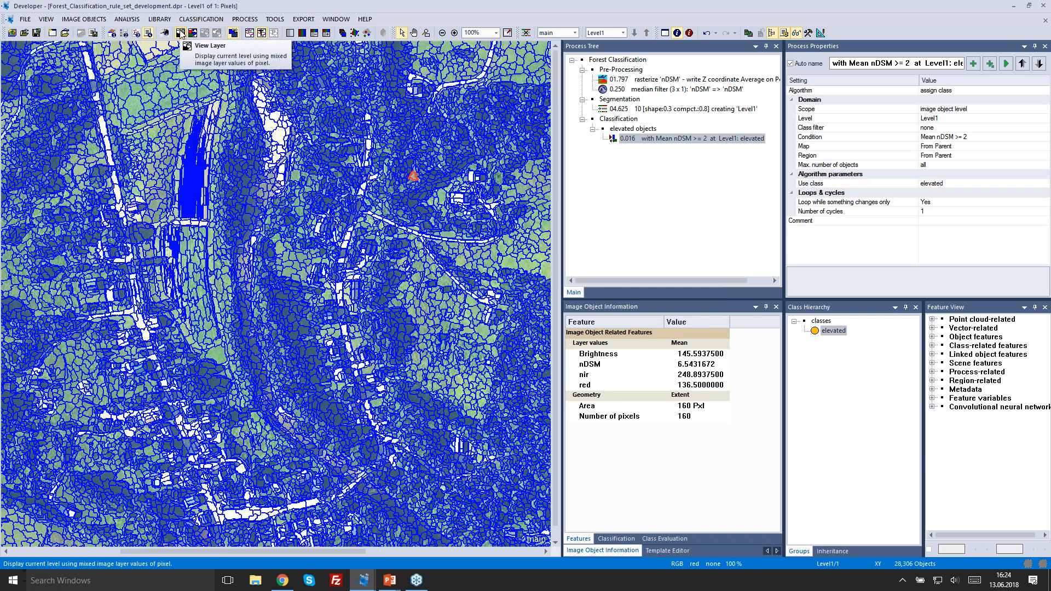
{"action": "left_click", "coordinate": [193, 33]}
{"action": "scroll", "coordinate": [230, 93], "scroll_direction": "down", "scroll_amount": 1}
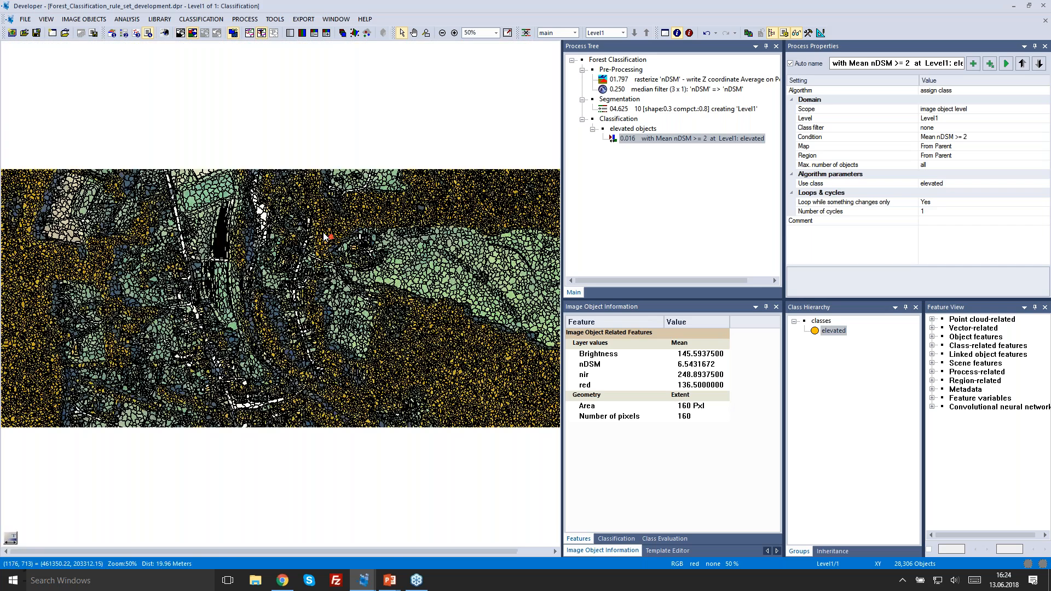
{"action": "left_click", "coordinate": [262, 33]}
{"action": "left_click_drag", "start_coordinate": [315, 229], "coordinate": [280, 229]}
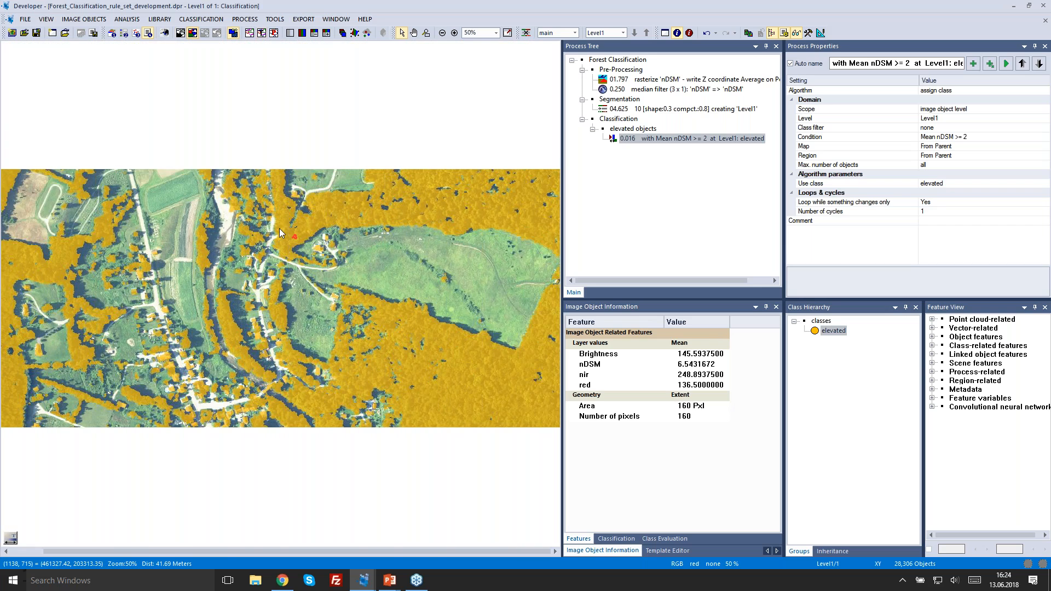
- Examine the elevated areas along the river, village and forest, and inspect the feature values of two house roof objects
{"action": "scroll", "coordinate": [279, 228], "scroll_direction": "up", "scroll_amount": 1}
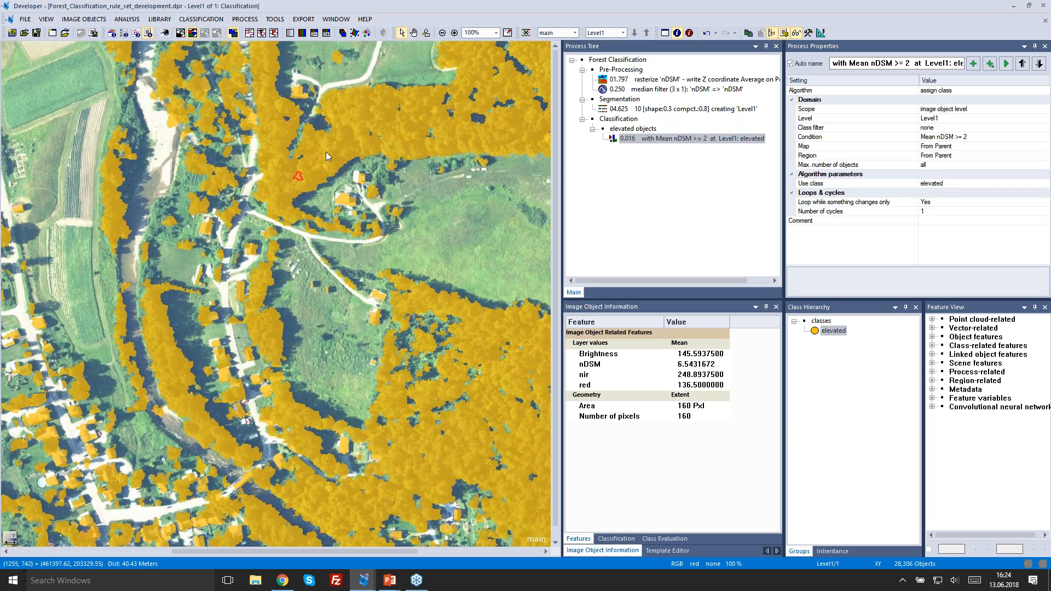
{"action": "left_click_drag", "start_coordinate": [325, 156], "coordinate": [300, 159]}
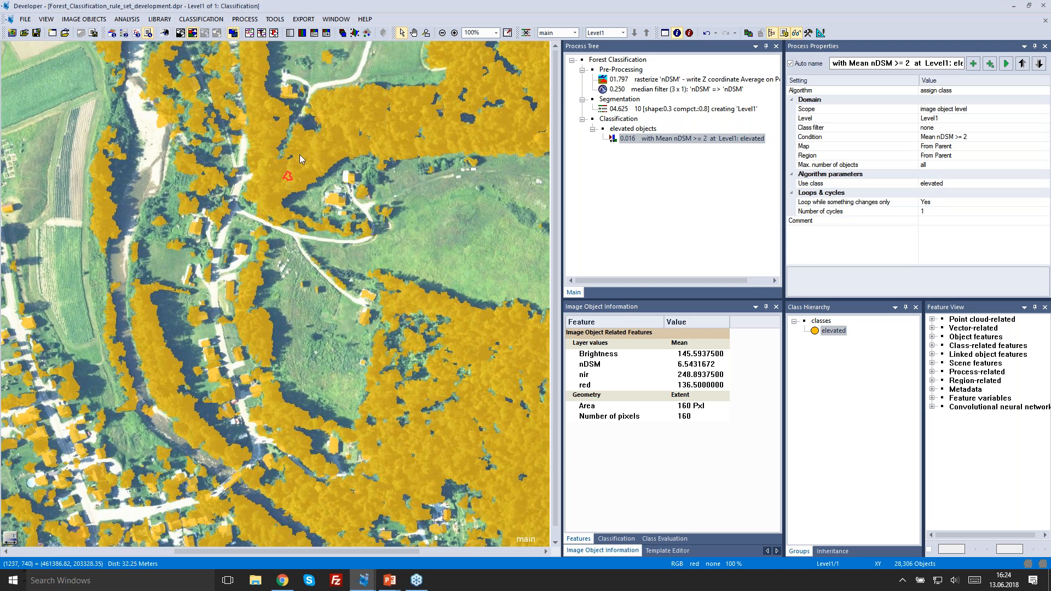
{"action": "left_click_drag", "start_coordinate": [500, 131], "coordinate": [345, 129]}
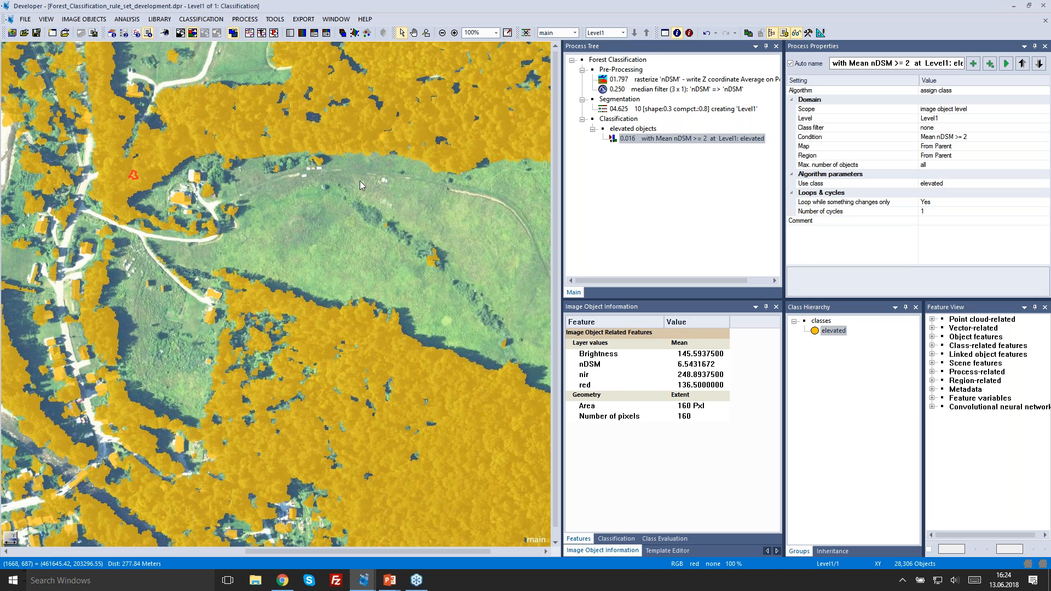
{"action": "scroll", "coordinate": [359, 184], "scroll_direction": "down", "scroll_amount": 2}
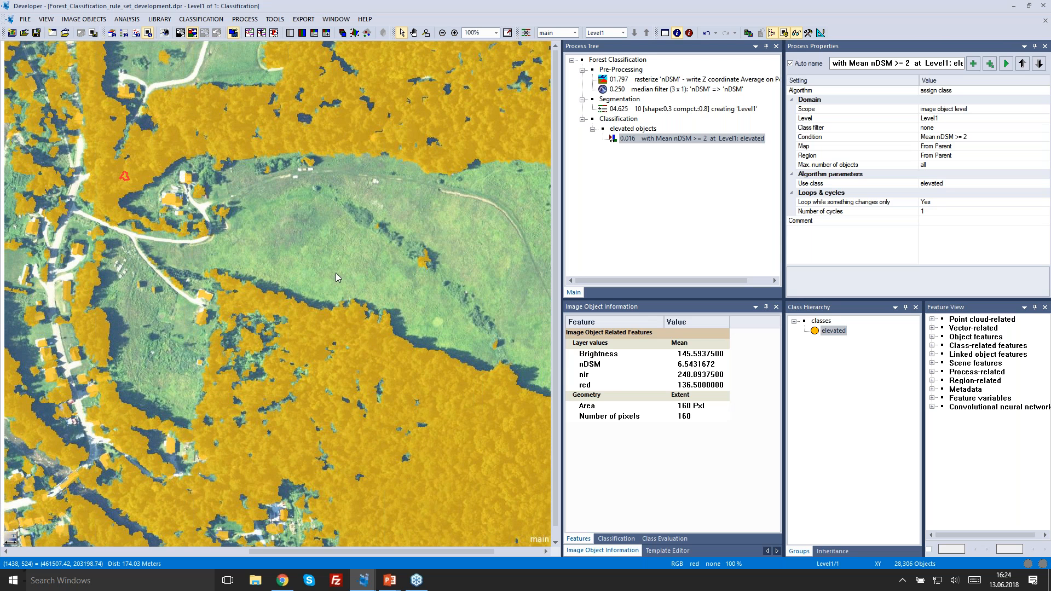
{"action": "scroll", "coordinate": [374, 250], "scroll_direction": "up", "scroll_amount": 2}
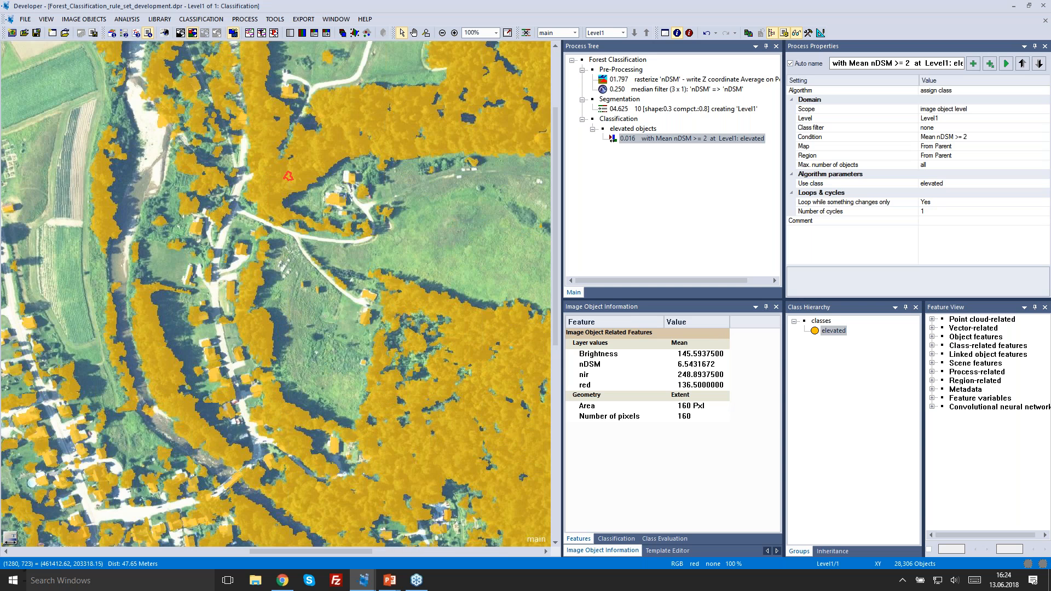
{"action": "scroll", "coordinate": [323, 214], "scroll_direction": "up", "scroll_amount": 2}
{"action": "left_click_drag", "start_coordinate": [154, 342], "coordinate": [380, 283]}
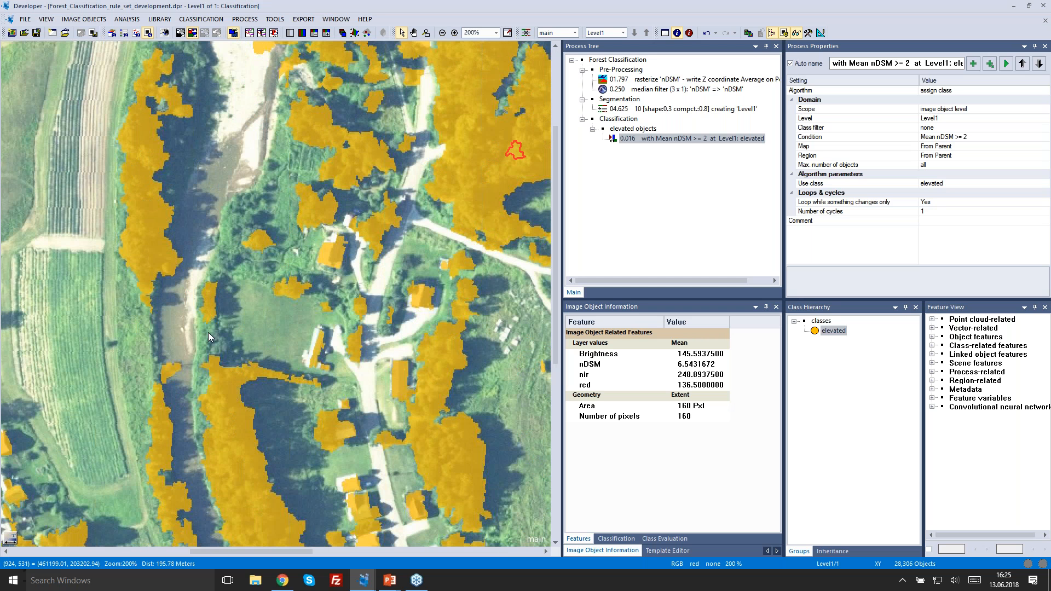
{"action": "left_click_drag", "start_coordinate": [242, 309], "coordinate": [478, 183]}
{"action": "left_click", "coordinate": [232, 314]}
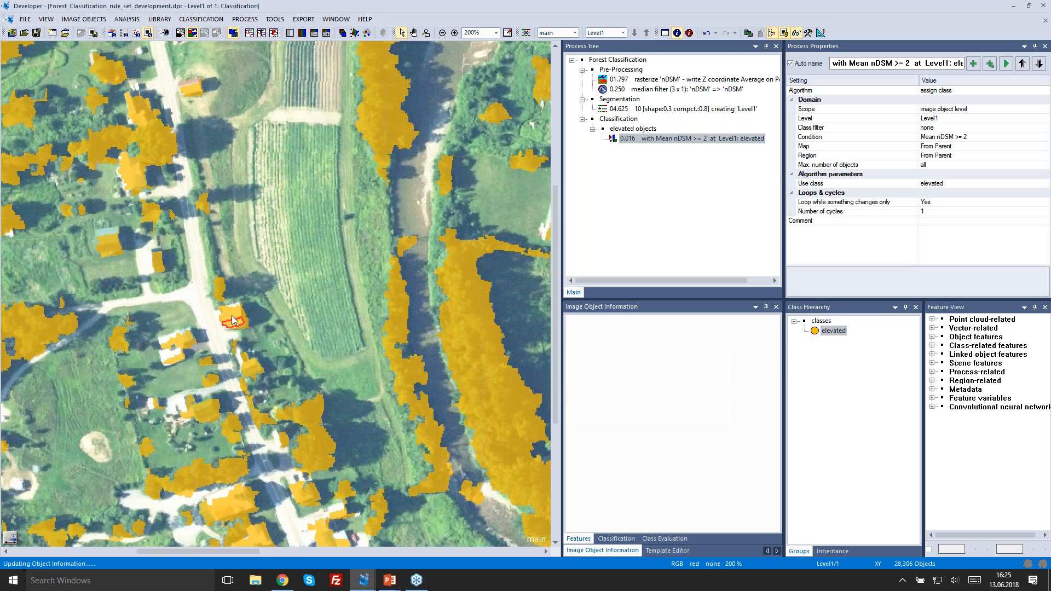
{"action": "left_click", "coordinate": [113, 242]}
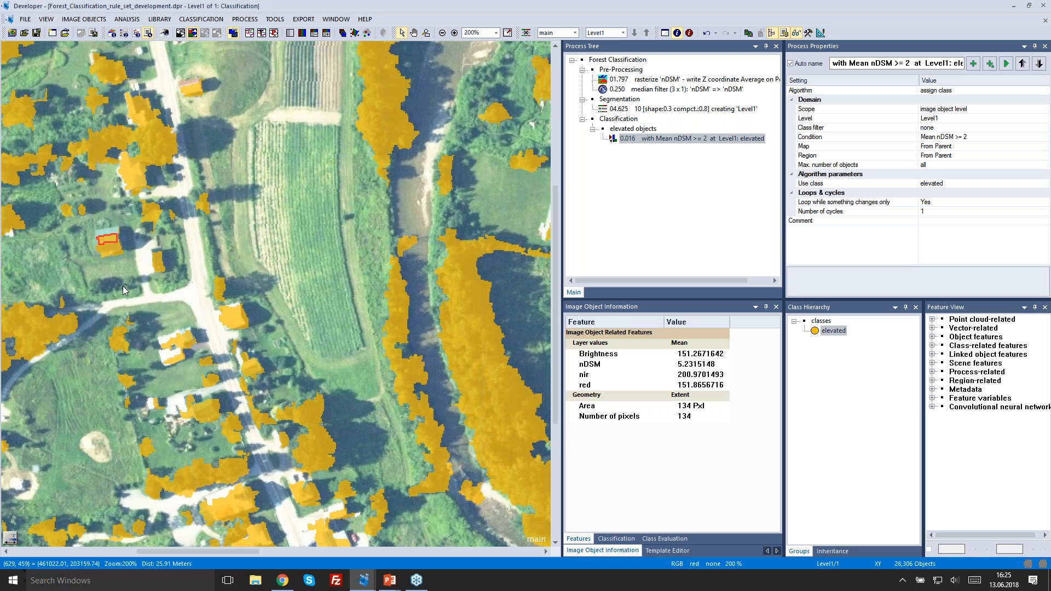
{"action": "left_click_drag", "start_coordinate": [241, 475], "coordinate": [294, 329]}
{"action": "scroll", "coordinate": [294, 329], "scroll_direction": "down", "scroll_amount": 2}
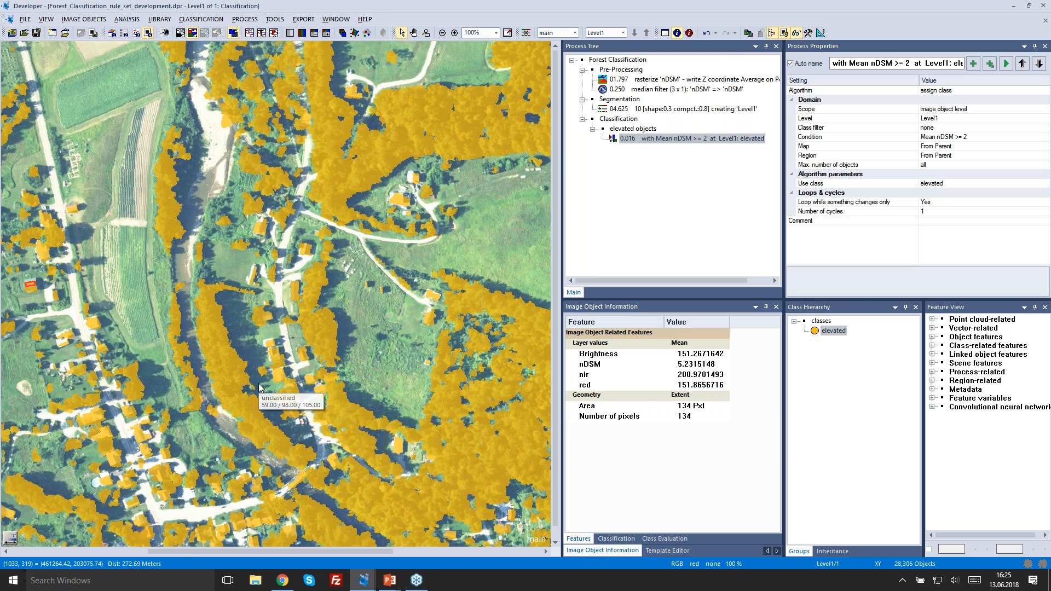
{"action": "key", "text": "alt+Tab"}
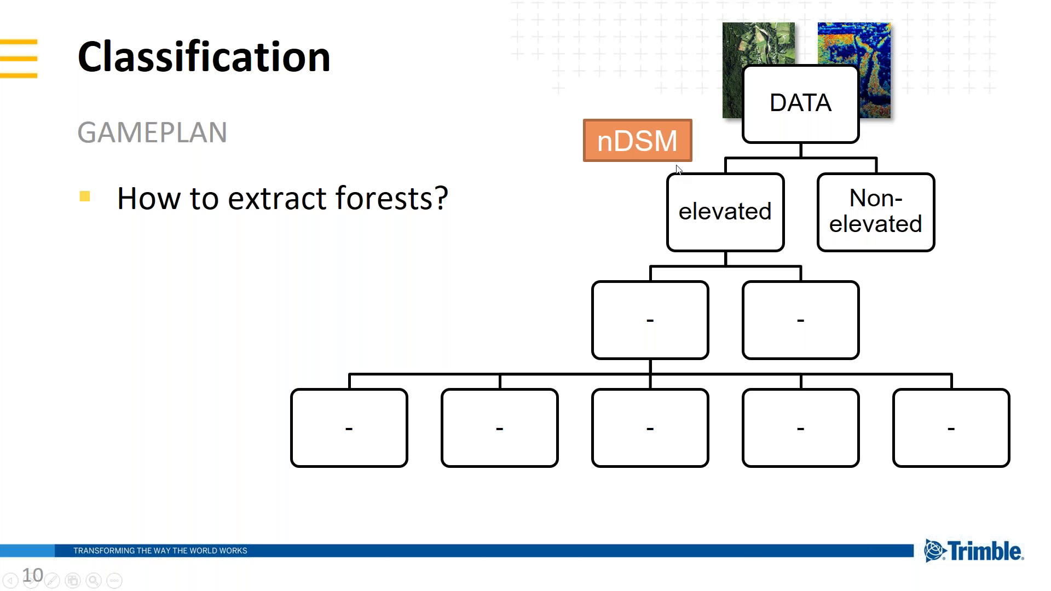
{"action": "left_click", "coordinate": [625, 296]}
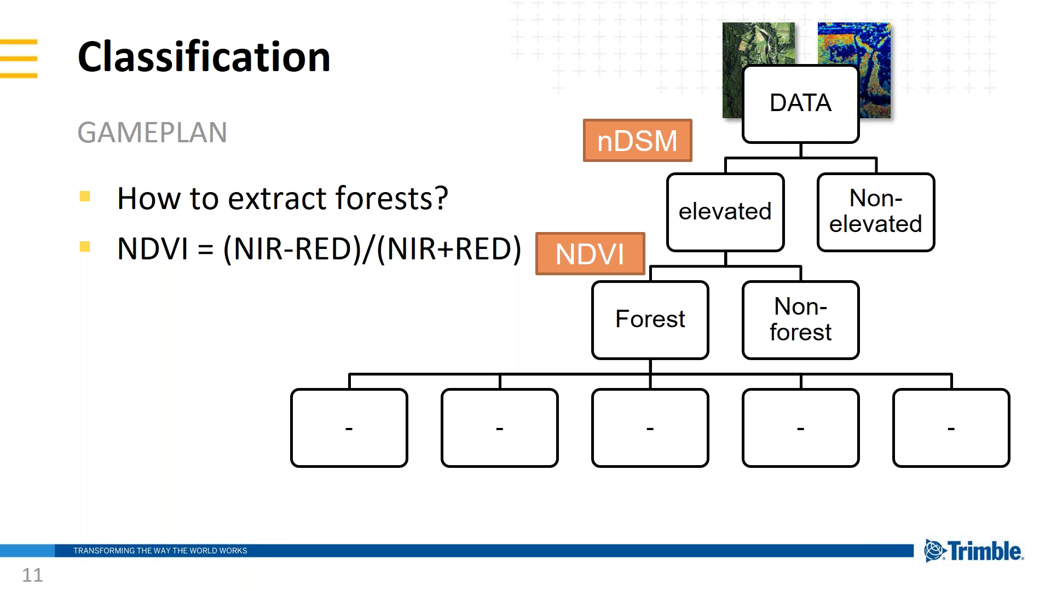
{"action": "key", "text": "alt+Tab"}
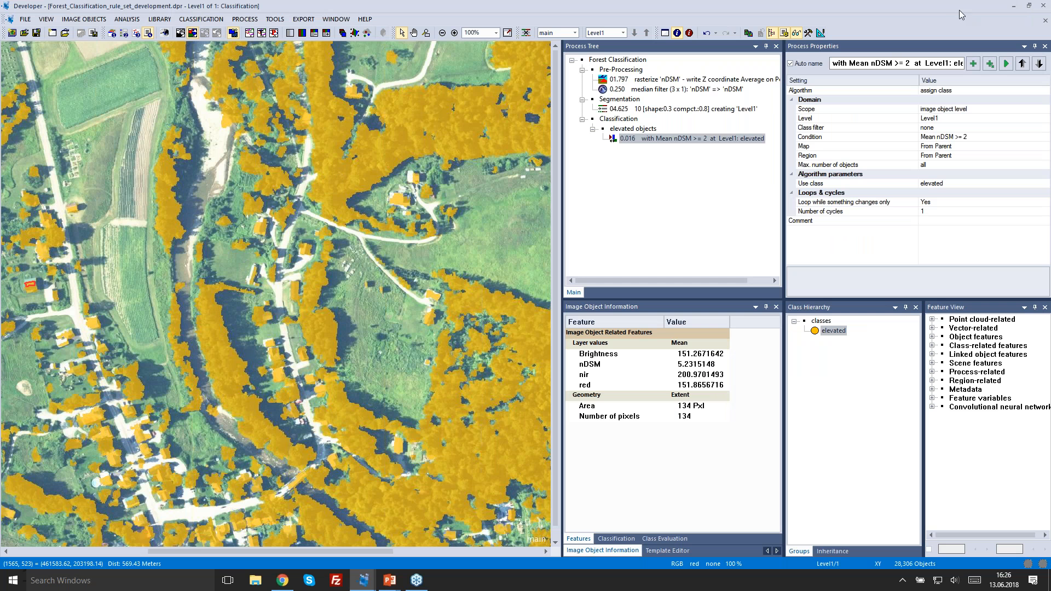
{"action": "left_click", "coordinate": [996, 7]}
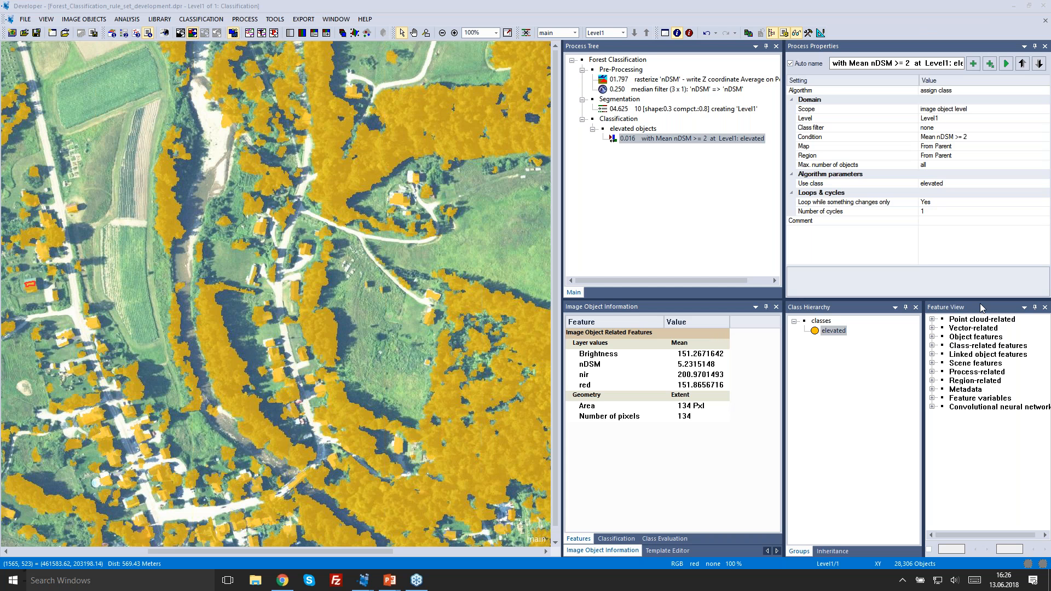
- Undock and widen the Feature View, and expand the Customized group under Object features
{"action": "left_click_drag", "start_coordinate": [983, 305], "coordinate": [419, 79]}
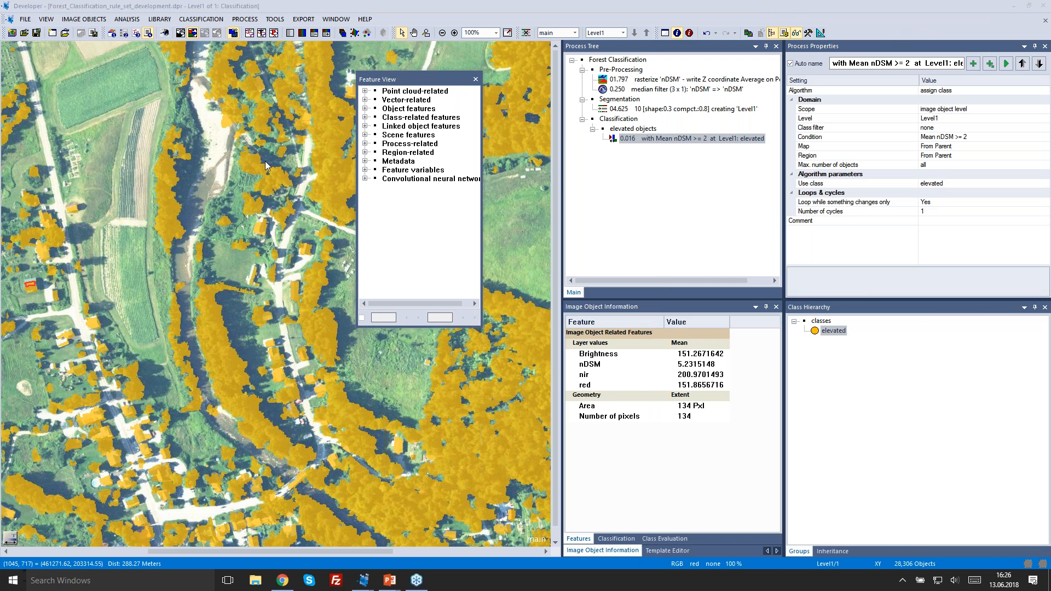
{"action": "left_click", "coordinate": [364, 109]}
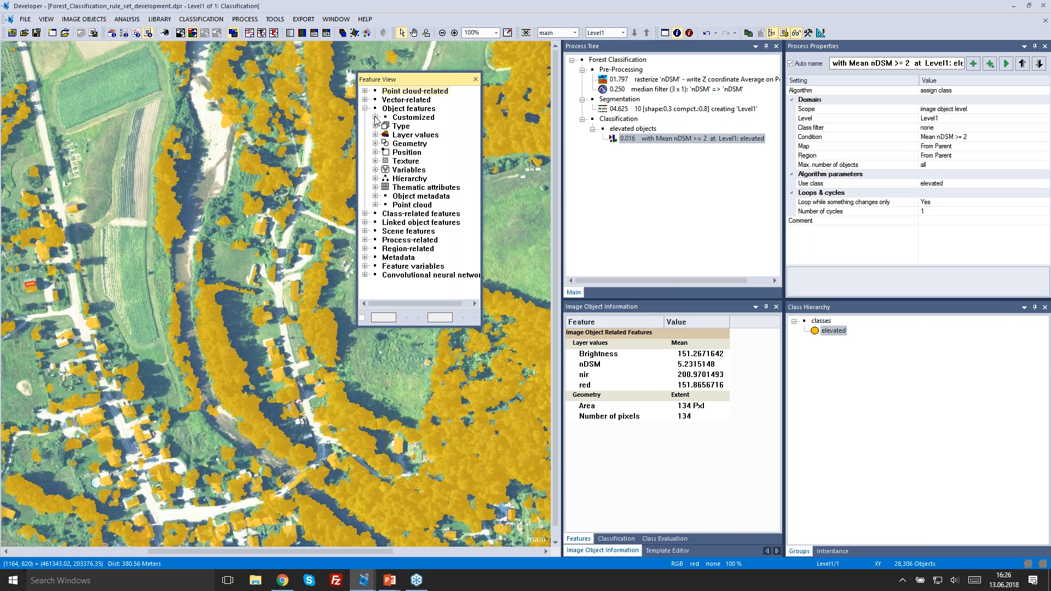
{"action": "left_click_drag", "start_coordinate": [481, 173], "coordinate": [603, 175]}
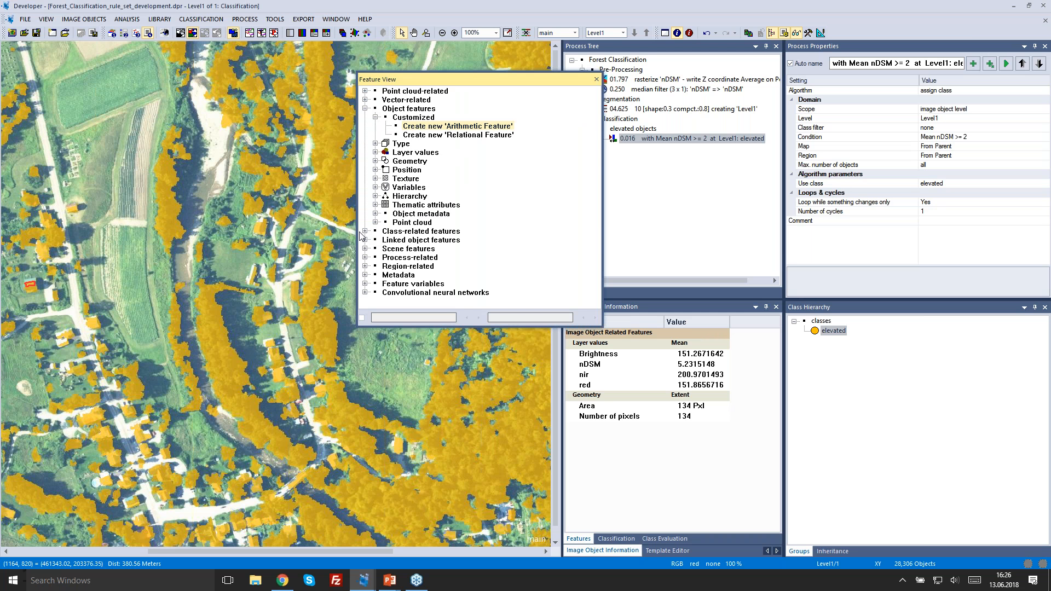
- Create a new arithmetic feature and name it NDVI
{"action": "left_click", "coordinate": [427, 127]}
{"action": "double_click", "coordinate": [428, 129]}
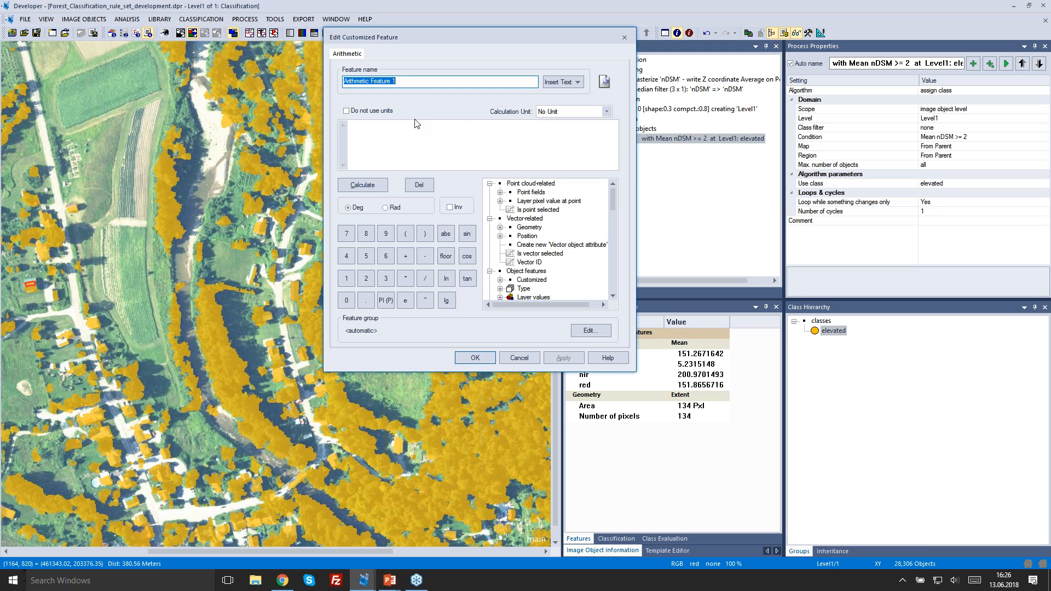
{"action": "left_click", "coordinate": [424, 80]}
{"action": "key", "text": "ctrl+a"}
{"action": "type", "text": "NDI"}
{"action": "type", "text": "VI"}
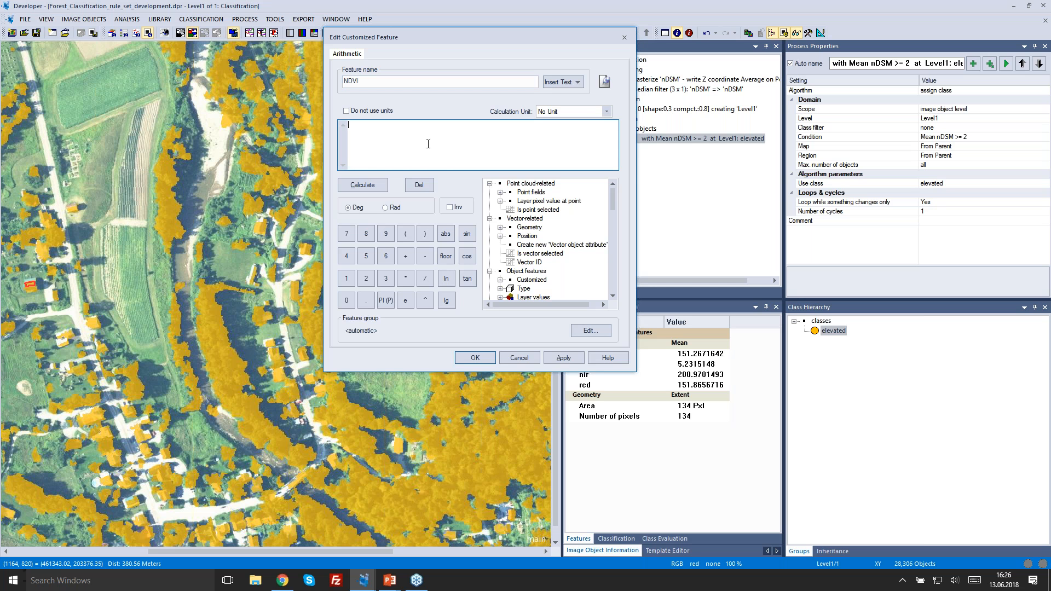
- Build the numerator of the NDVI formula as ([Mean nir]-[Mean red]) from the mean layer values
{"action": "mouse_move", "coordinate": [614, 199]}
{"action": "left_mouse_down"}
{"action": "mouse_move", "coordinate": [614, 282]}
{"action": "mouse_move", "coordinate": [613, 200]}
{"action": "left_mouse_up"}
{"action": "left_click", "coordinate": [406, 234]}
{"action": "left_click_drag", "start_coordinate": [615, 197], "coordinate": [616, 208]}
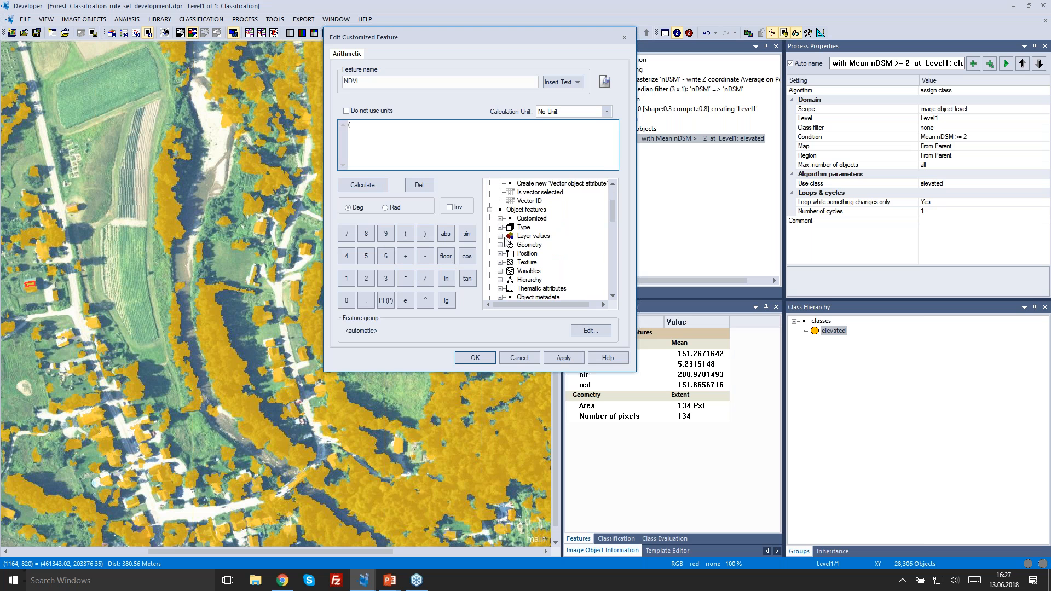
{"action": "left_click", "coordinate": [501, 236]}
{"action": "left_click", "coordinate": [511, 212]}
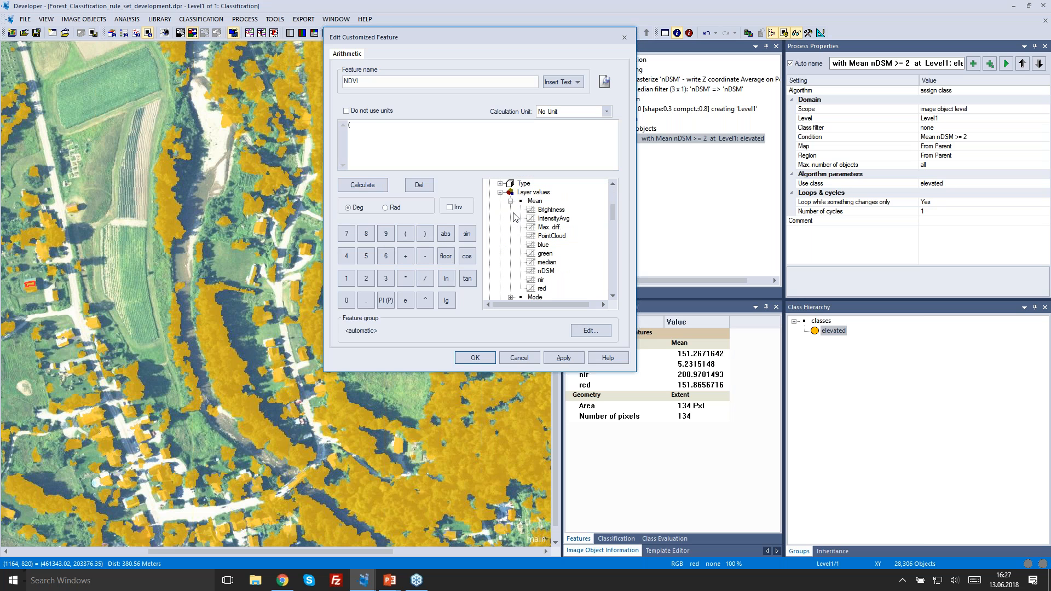
{"action": "double_click", "coordinate": [541, 280]}
{"action": "left_click", "coordinate": [425, 256]}
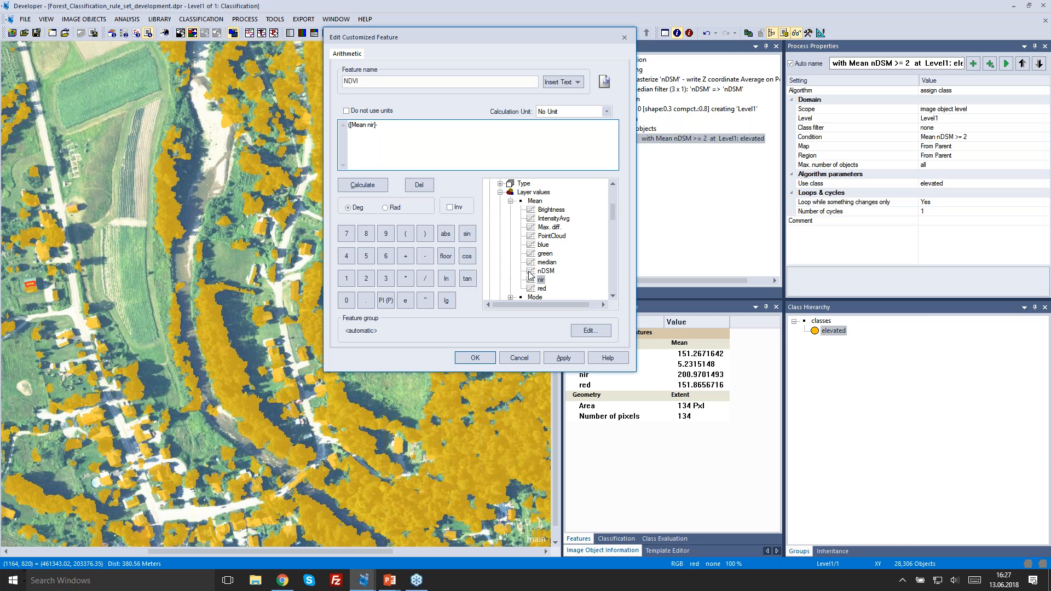
{"action": "double_click", "coordinate": [541, 289]}
{"action": "left_click", "coordinate": [425, 234]}
- Complete the NDVI formula with the denominator /([Mean nir]+[Mean red]) and save the feature
{"action": "left_click", "coordinate": [424, 278]}
{"action": "left_click", "coordinate": [405, 234]}
{"action": "double_click", "coordinate": [541, 280]}
{"action": "left_click", "coordinate": [405, 255]}
{"action": "double_click", "coordinate": [541, 288]}
{"action": "left_click", "coordinate": [424, 234]}
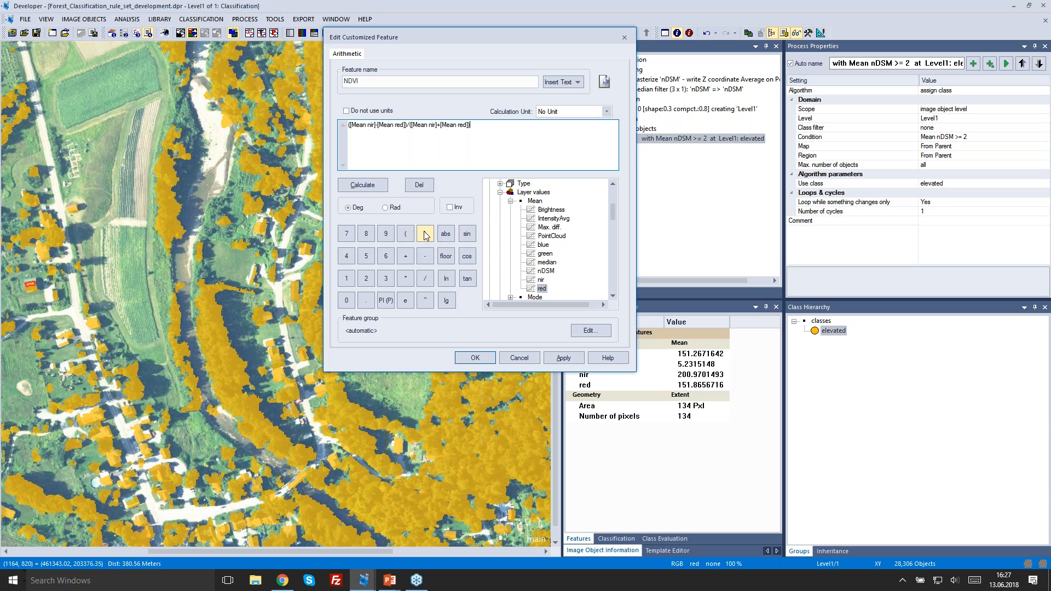
{"action": "left_click", "coordinate": [474, 131]}
{"action": "left_click", "coordinate": [475, 358]}
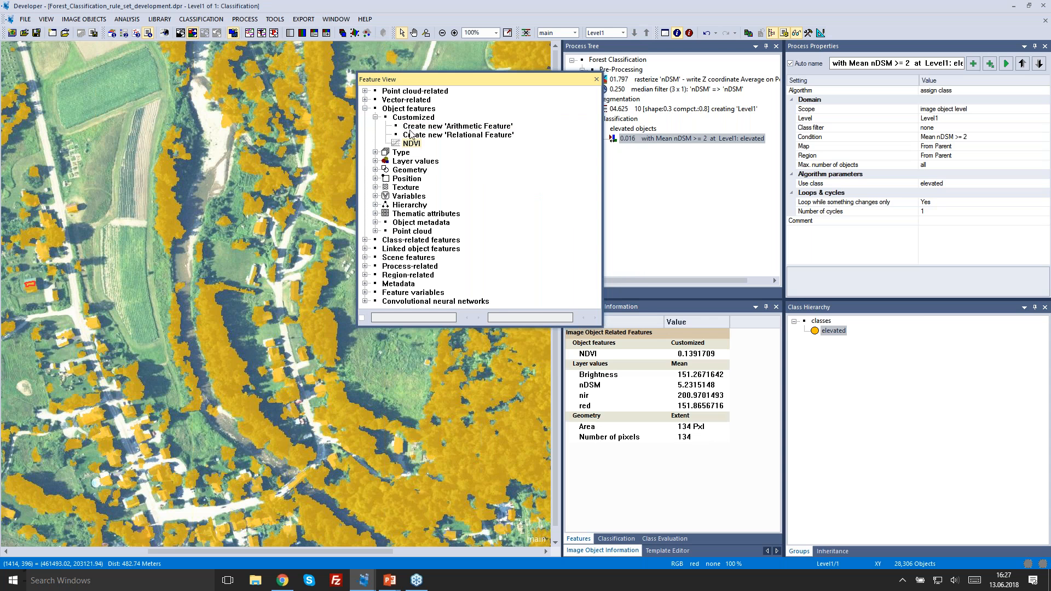
- Move the floating Feature View away from the process tree, dock the Class Hierarchy in its own column, and widen the image view
{"action": "left_click_drag", "start_coordinate": [403, 80], "coordinate": [565, 95]}
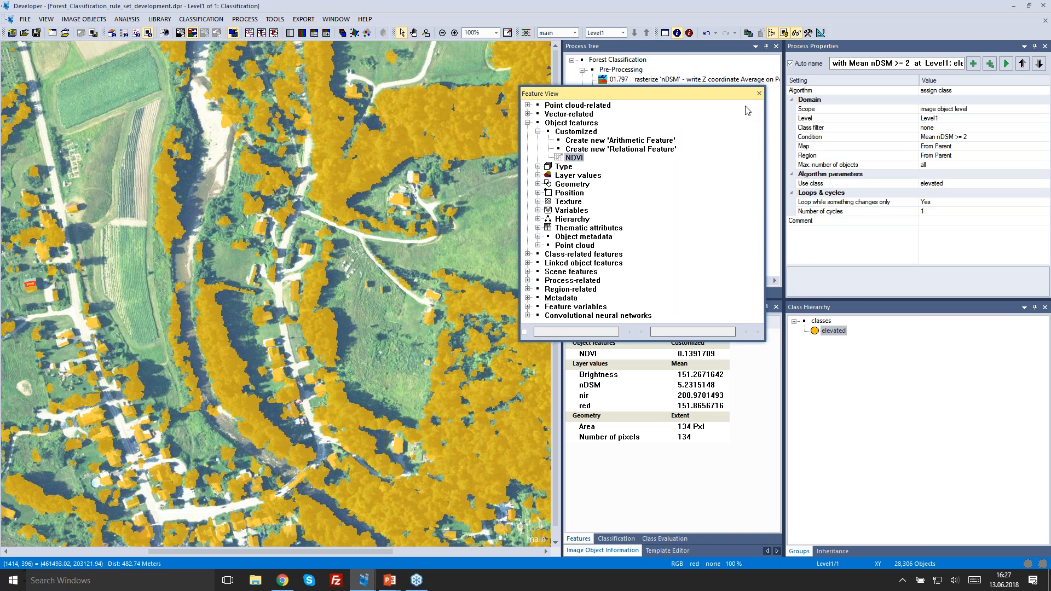
{"action": "left_click_drag", "start_coordinate": [721, 98], "coordinate": [814, 333]}
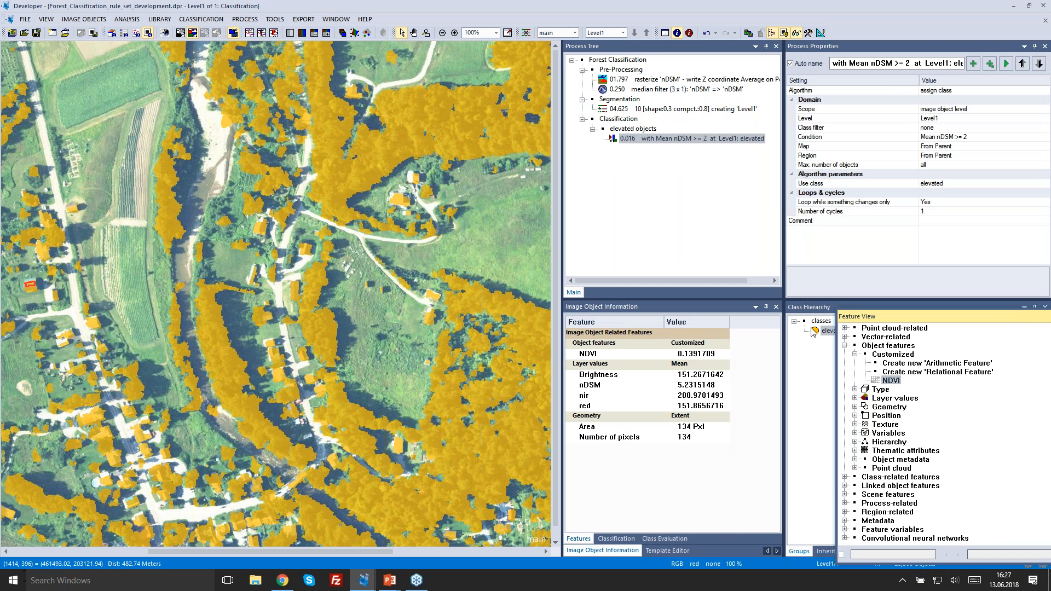
{"action": "left_click_drag", "start_coordinate": [982, 310], "coordinate": [1030, 301]}
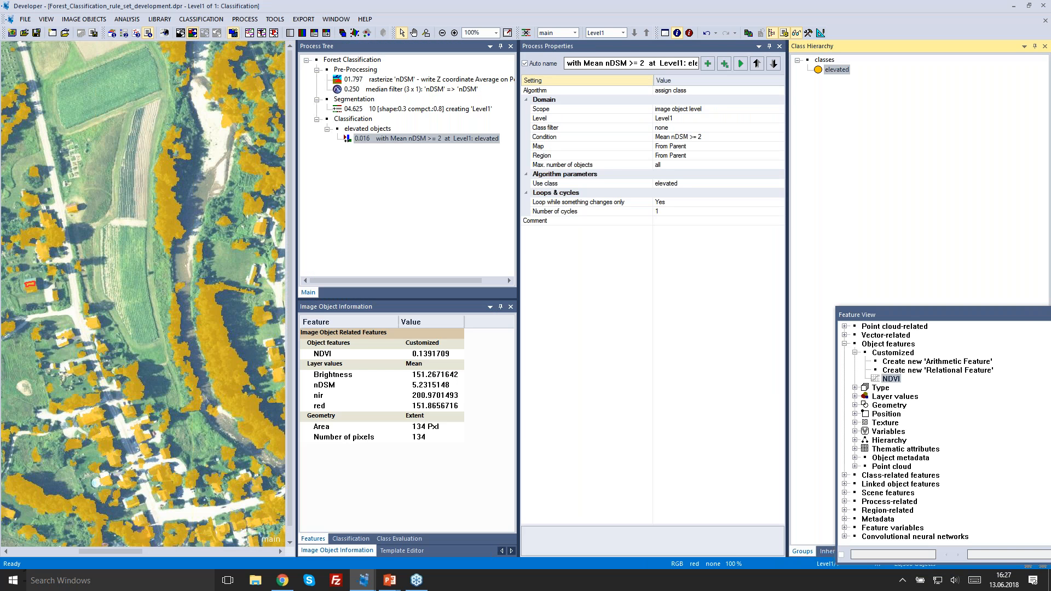
{"action": "left_click_drag", "start_coordinate": [518, 82], "coordinate": [634, 110]}
{"action": "left_click_drag", "start_coordinate": [409, 160], "coordinate": [474, 160]}
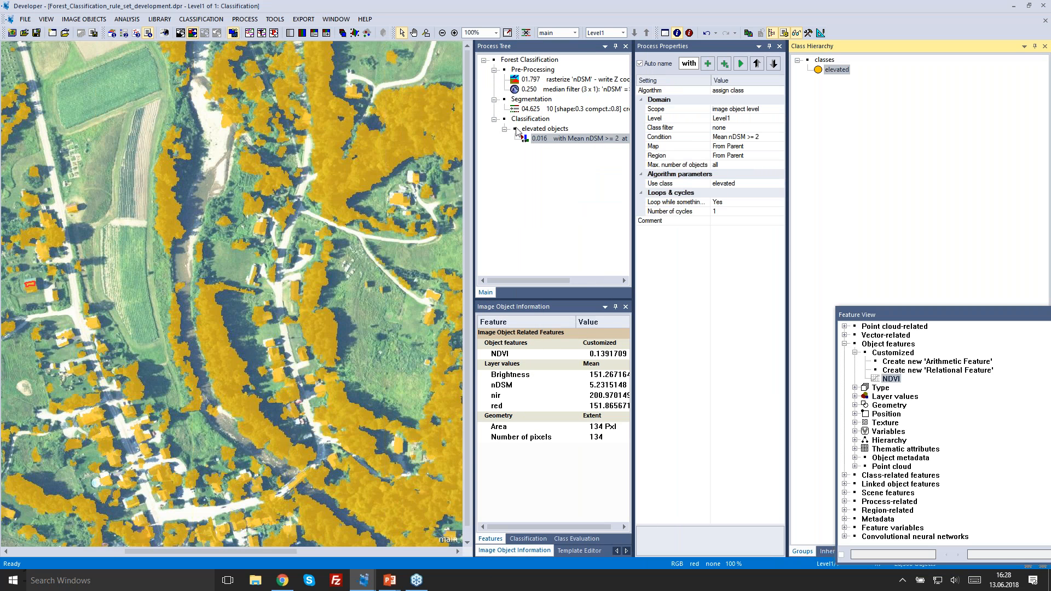
- Append a new parent process named "forest" after "elevated objects" in the process tree
{"action": "left_click", "coordinate": [533, 129]}
{"action": "right_click", "coordinate": [534, 132]}
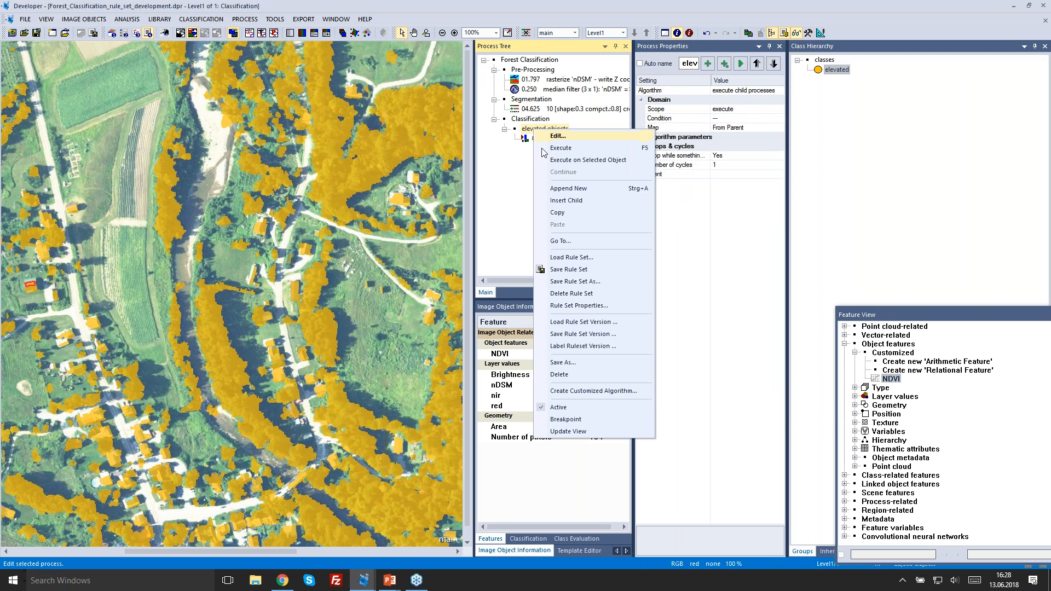
{"action": "left_click", "coordinate": [583, 193]}
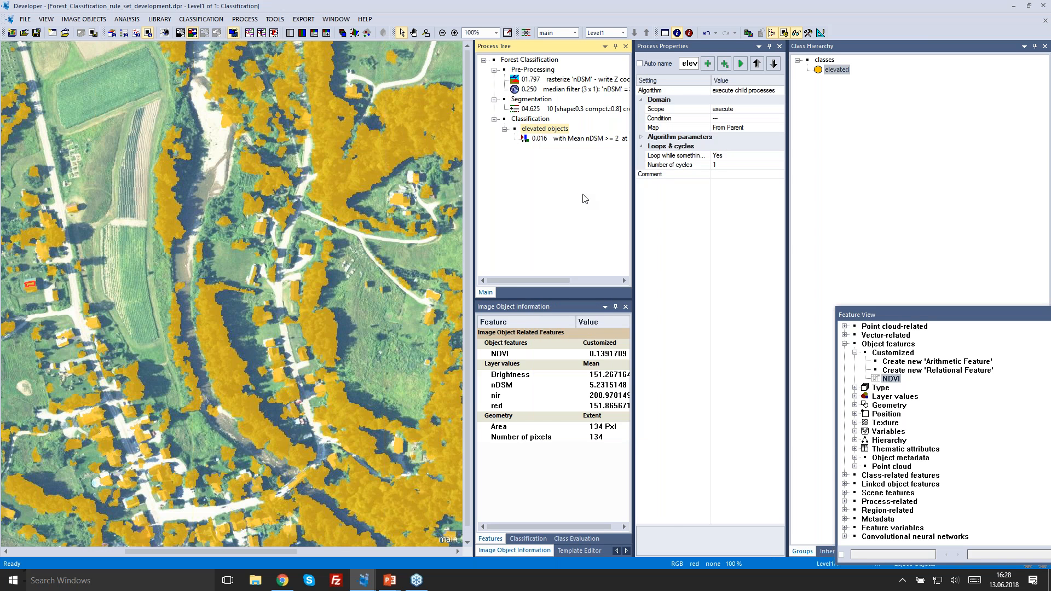
{"action": "left_click_drag", "start_coordinate": [424, 173], "coordinate": [92, 184]}
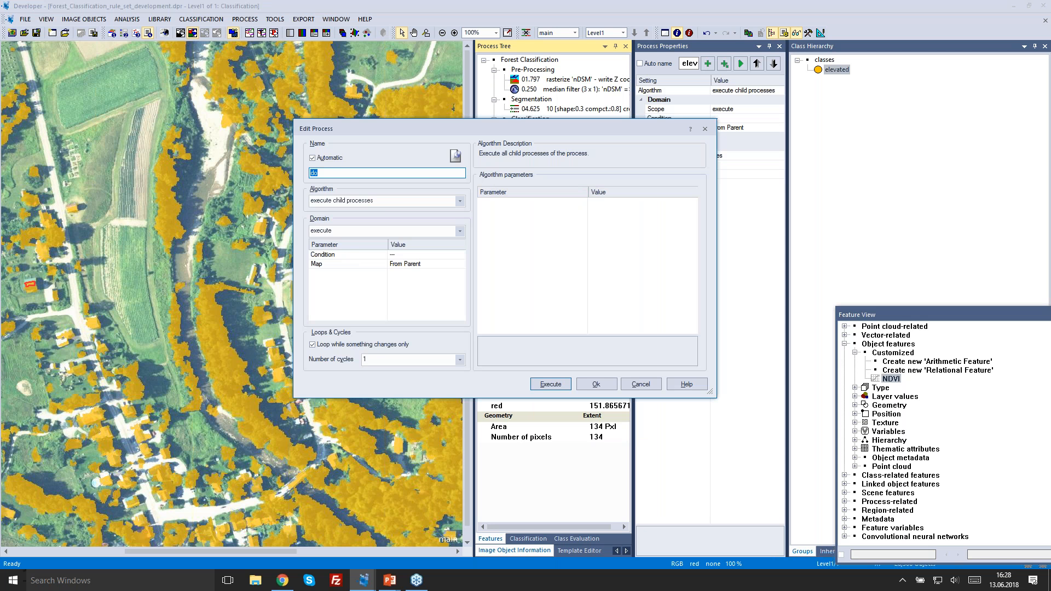
{"action": "type", "text": "forest"}
{"action": "left_click", "coordinate": [609, 391]}
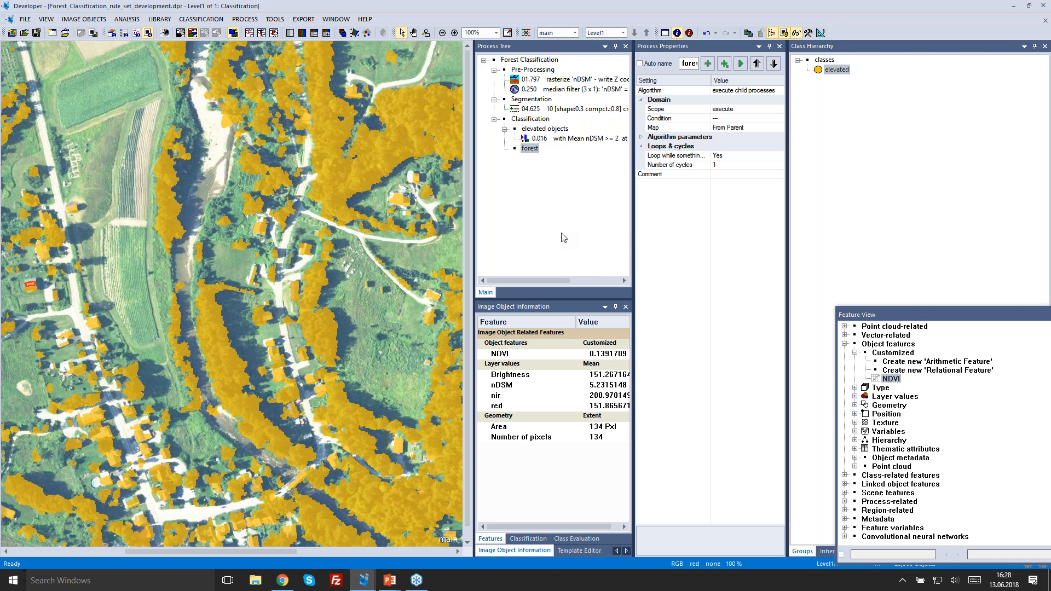
- Bring the floating Feature View over the image and examine the Extent and Shape features under the Geometry object features
{"action": "left_click", "coordinate": [896, 382]}
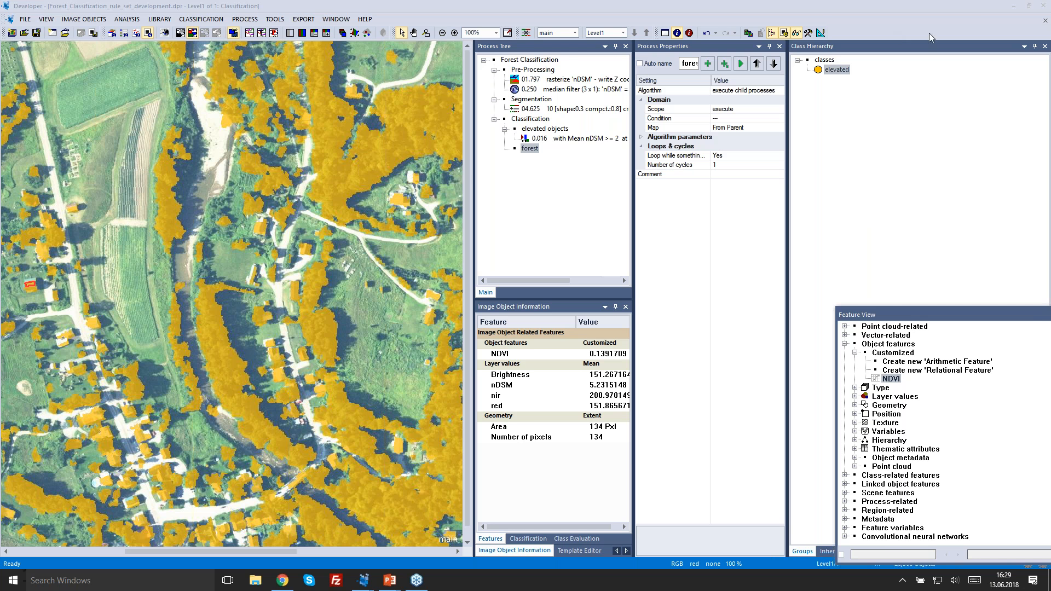
{"action": "left_click", "coordinate": [1025, 316]}
{"action": "left_click_drag", "start_coordinate": [1019, 316], "coordinate": [477, 119]}
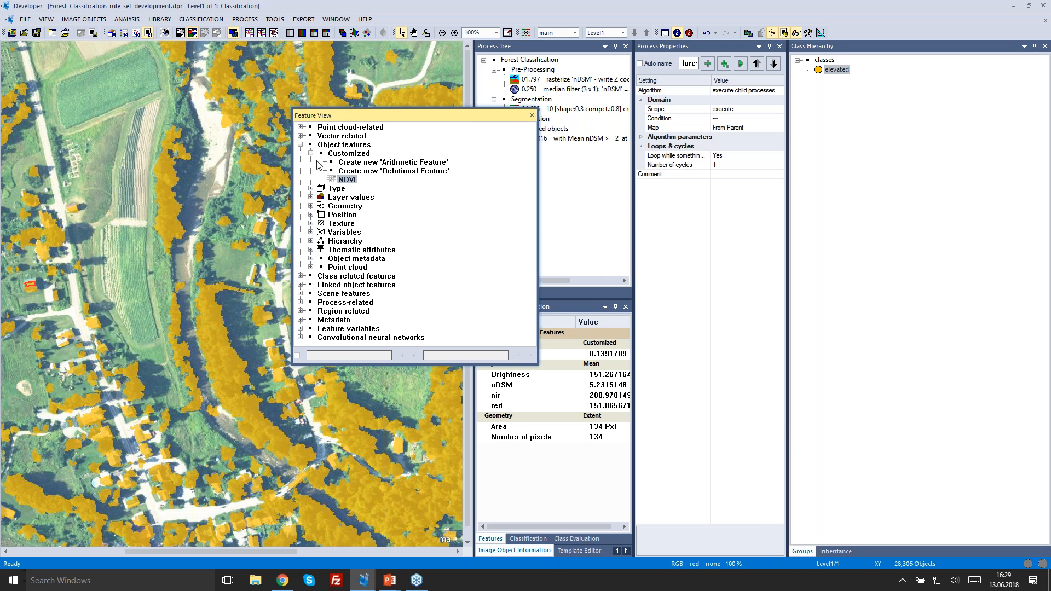
{"action": "left_click", "coordinate": [311, 154]}
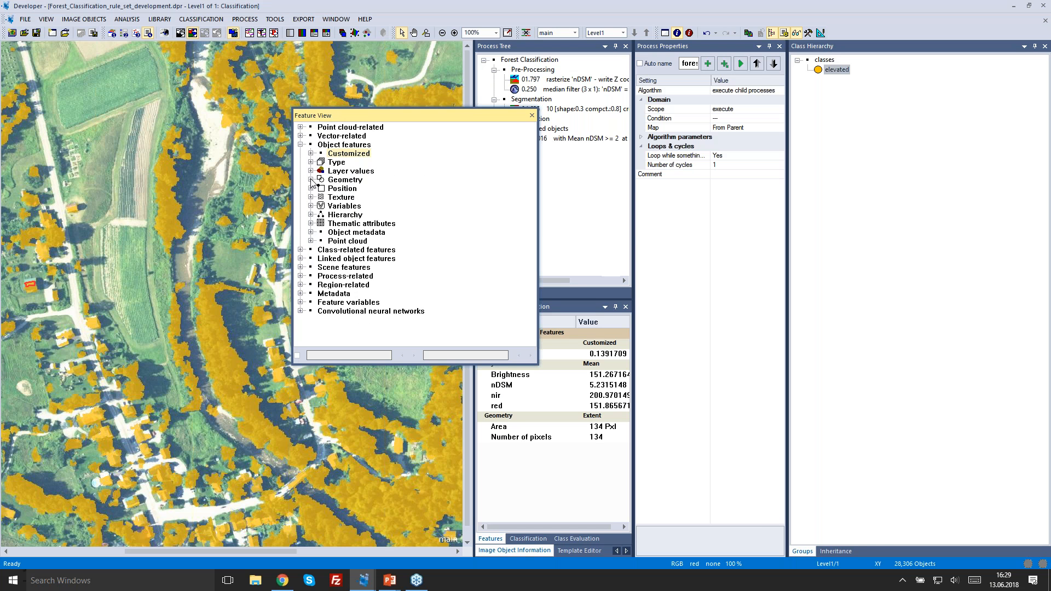
{"action": "left_click", "coordinate": [311, 180]}
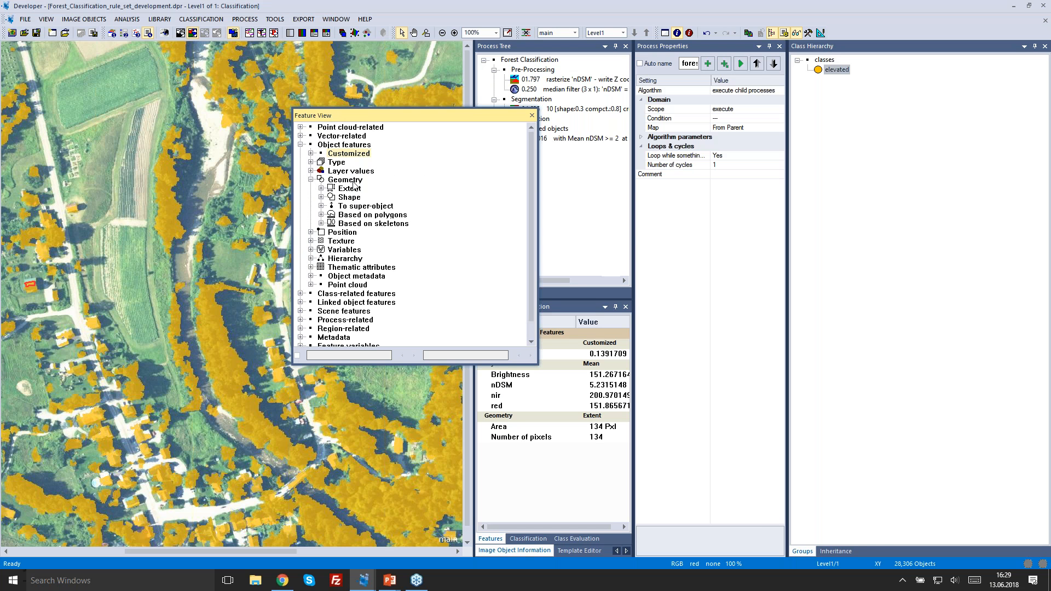
{"action": "left_click", "coordinate": [321, 189]}
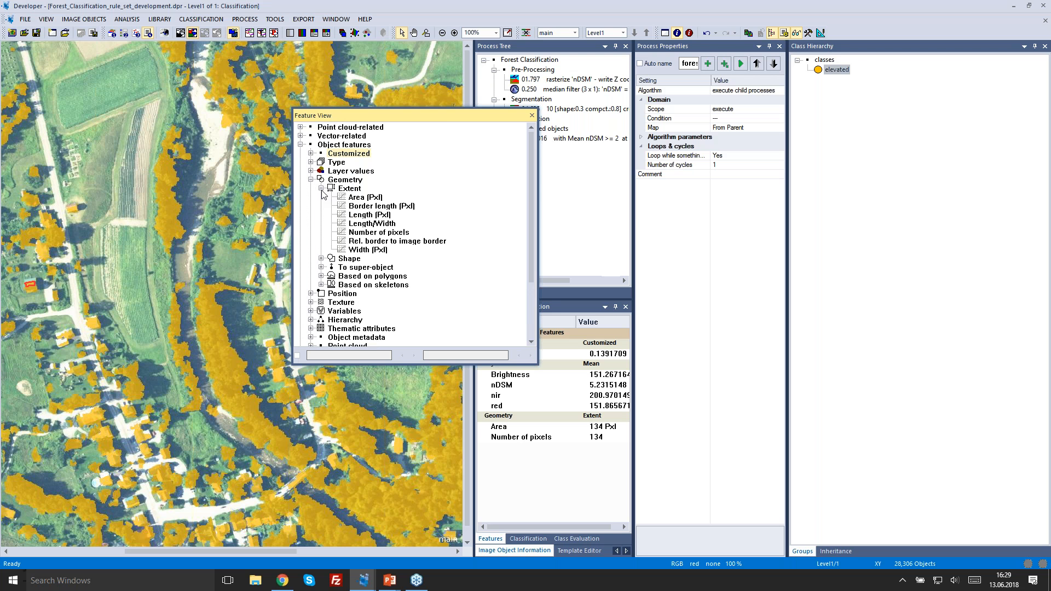
{"action": "left_click", "coordinate": [321, 259]}
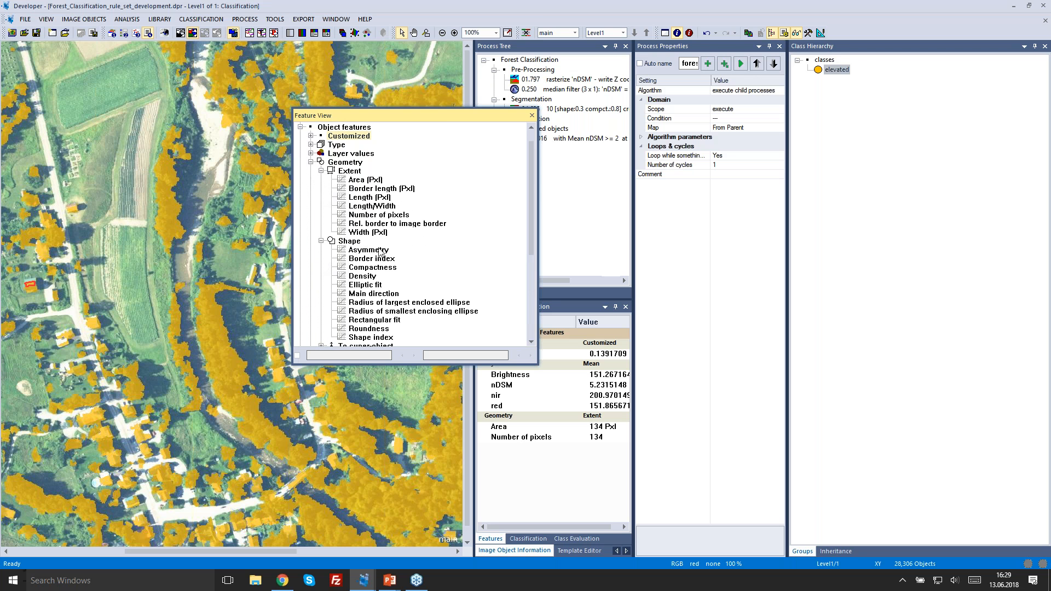
{"action": "left_click_drag", "start_coordinate": [530, 211], "coordinate": [530, 225]}
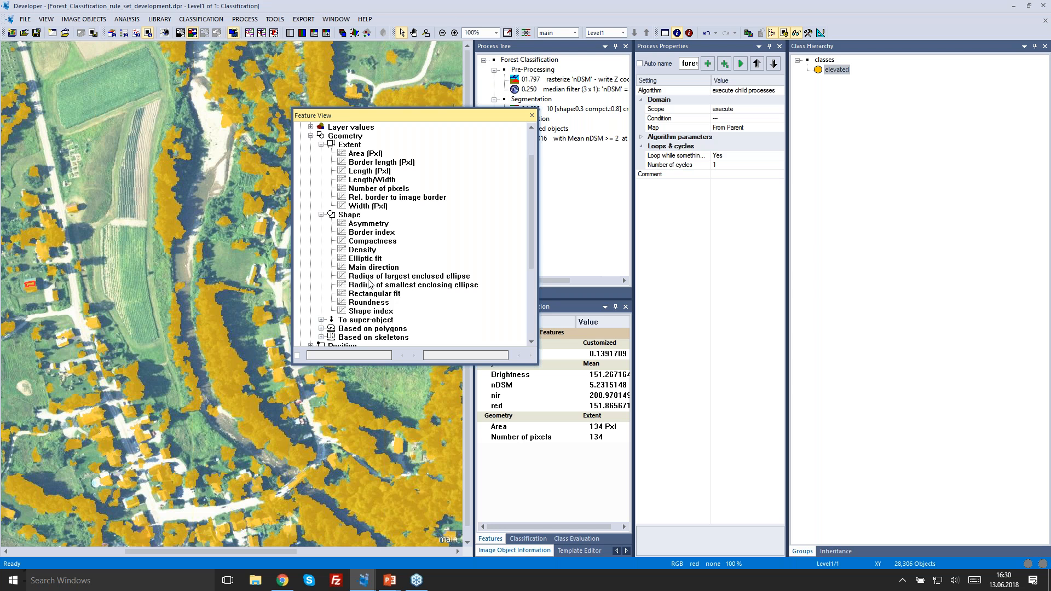
- Dock the Feature View in its own column and place the Class Hierarchy below the Process Properties
{"action": "left_click_drag", "start_coordinate": [415, 116], "coordinate": [1033, 306]}
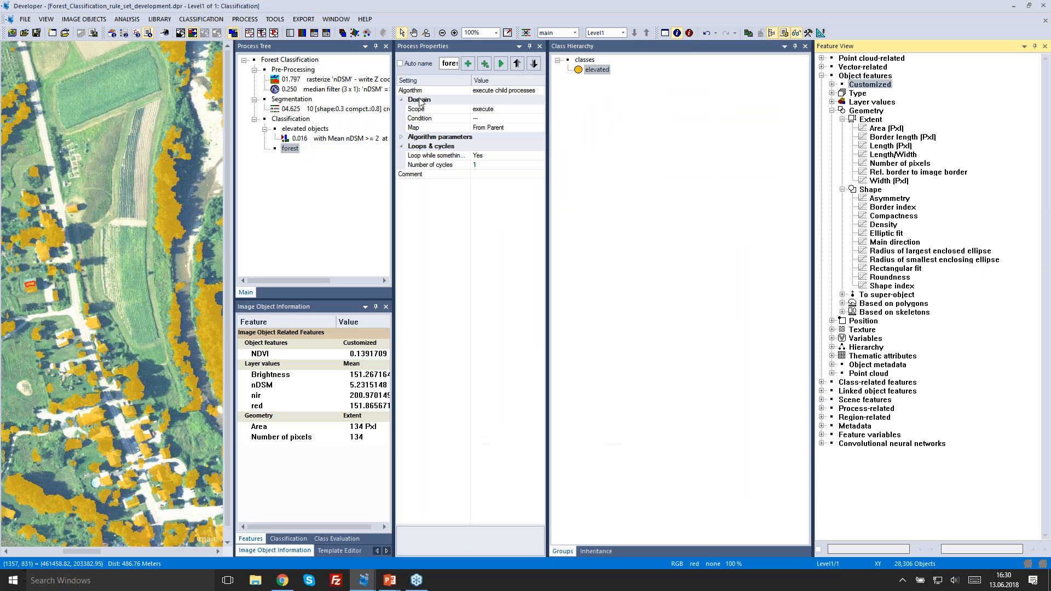
{"action": "left_click_drag", "start_coordinate": [662, 44], "coordinate": [735, 324]}
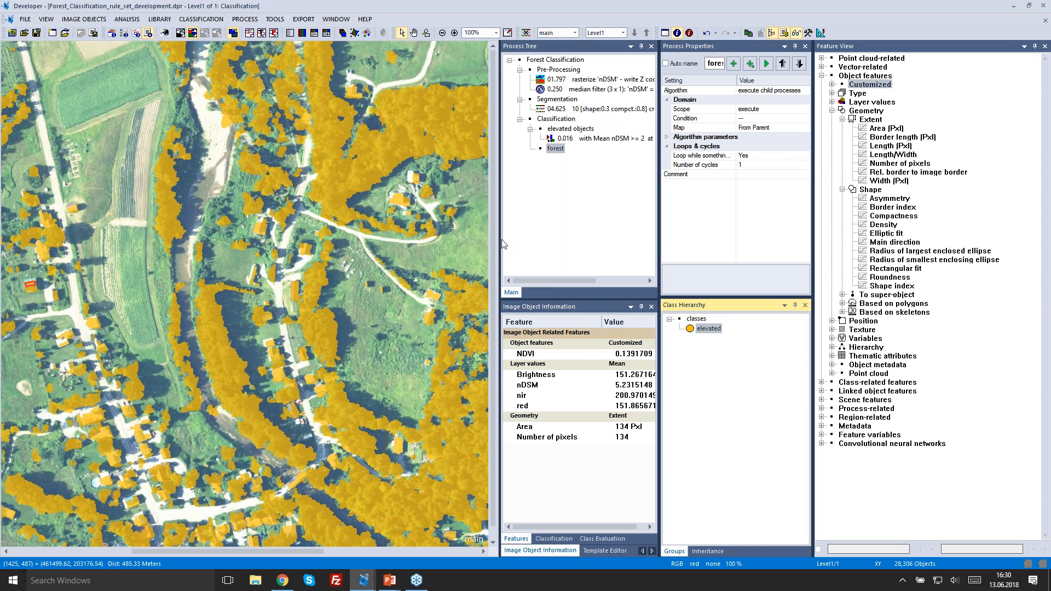
- Insert a child process under "forest" with the assign class algorithm and the class filter set to elevated
{"action": "left_click", "coordinate": [556, 148]}
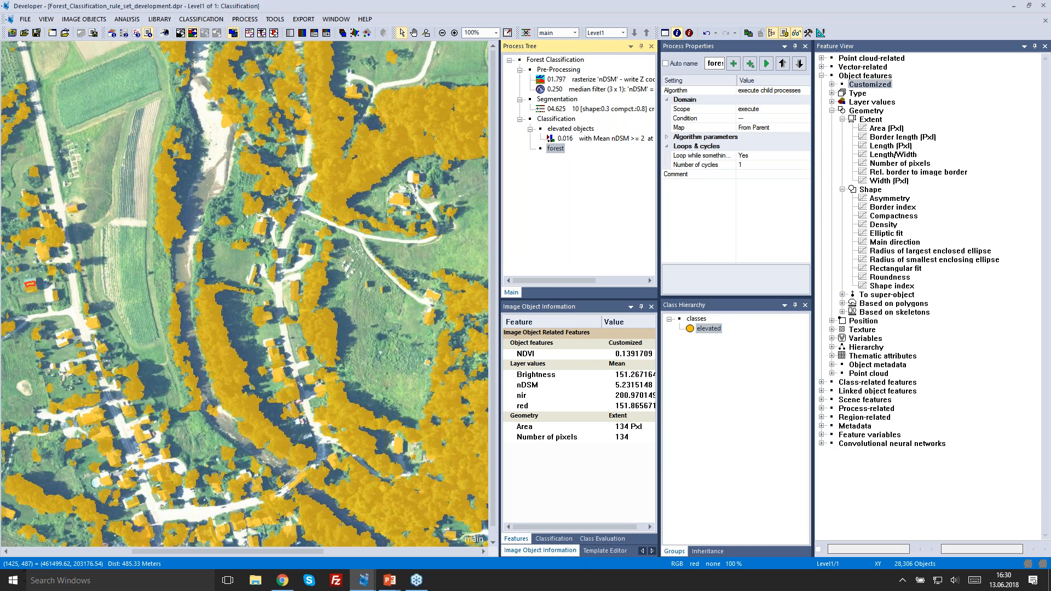
{"action": "right_click", "coordinate": [556, 152]}
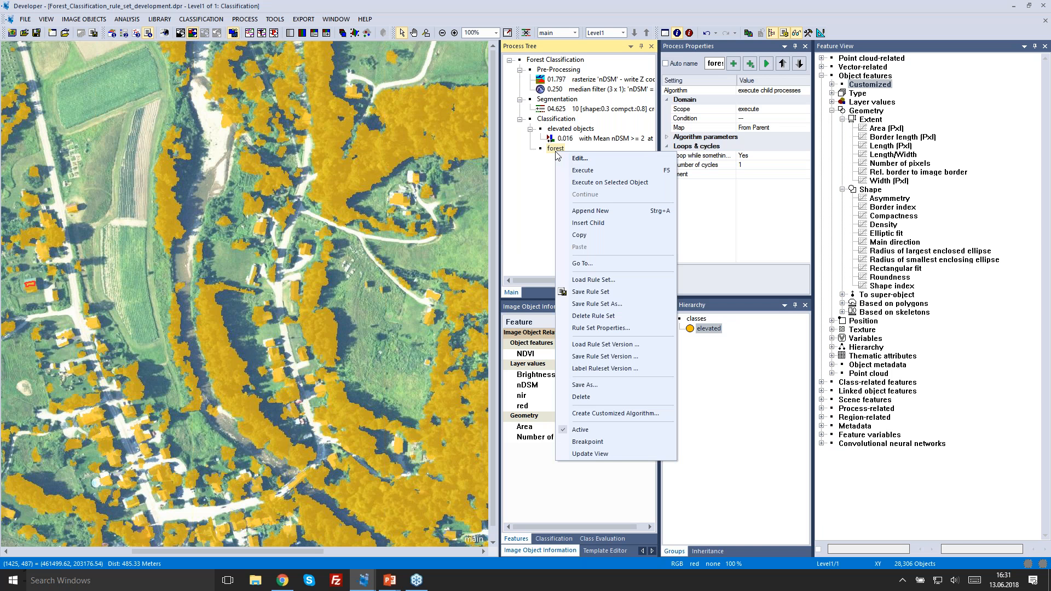
{"action": "left_click", "coordinate": [588, 224]}
{"action": "type", "text": "assign class"}
{"action": "left_click", "coordinate": [393, 212]}
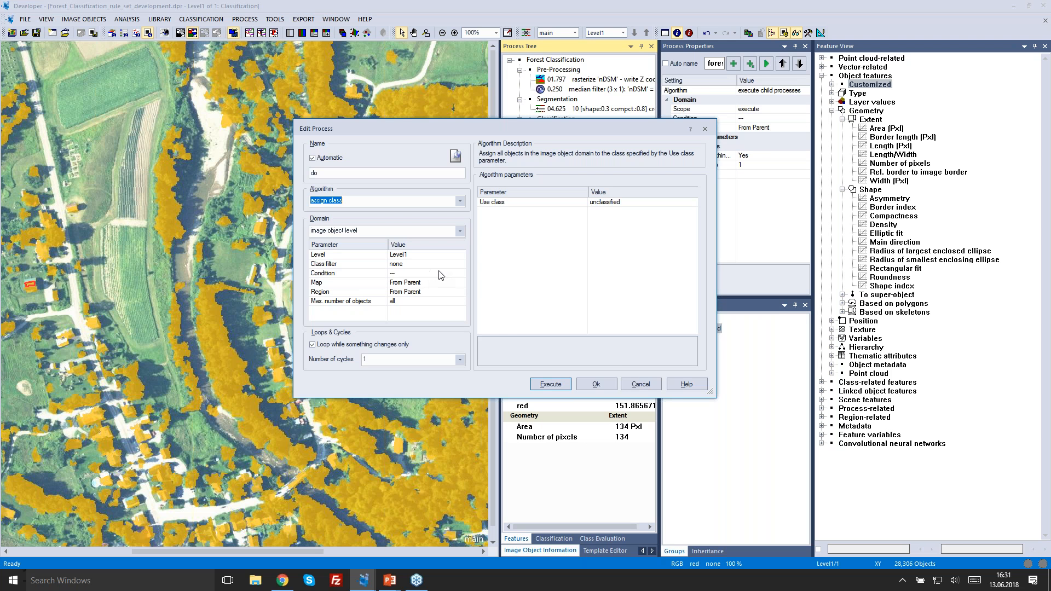
{"action": "left_click", "coordinate": [462, 263]}
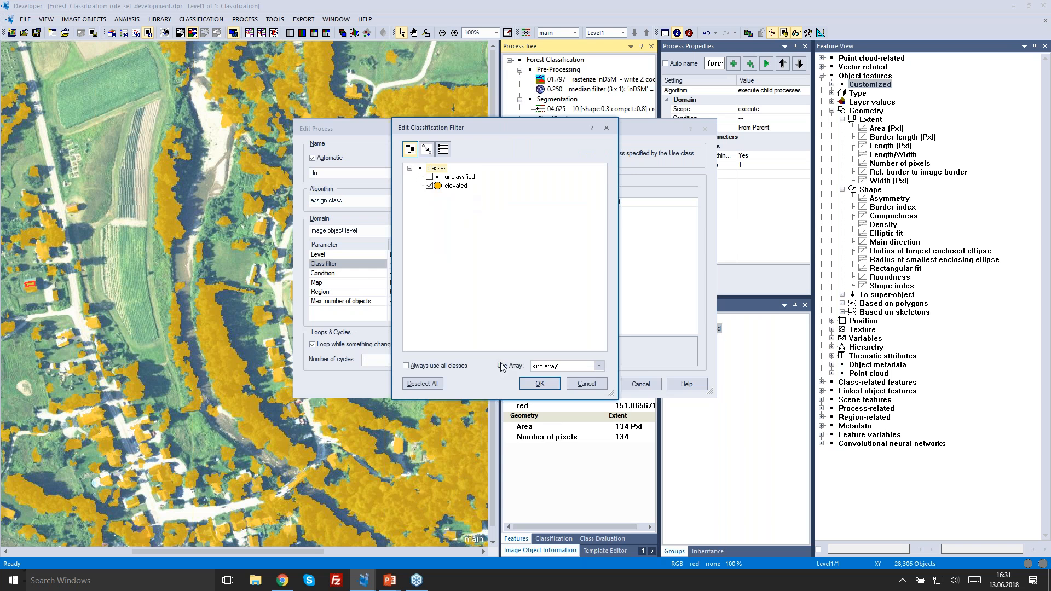
{"action": "left_click", "coordinate": [535, 384]}
- Start a condition for the assign class process with the customized NDVI feature as its first value
{"action": "left_click", "coordinate": [461, 274]}
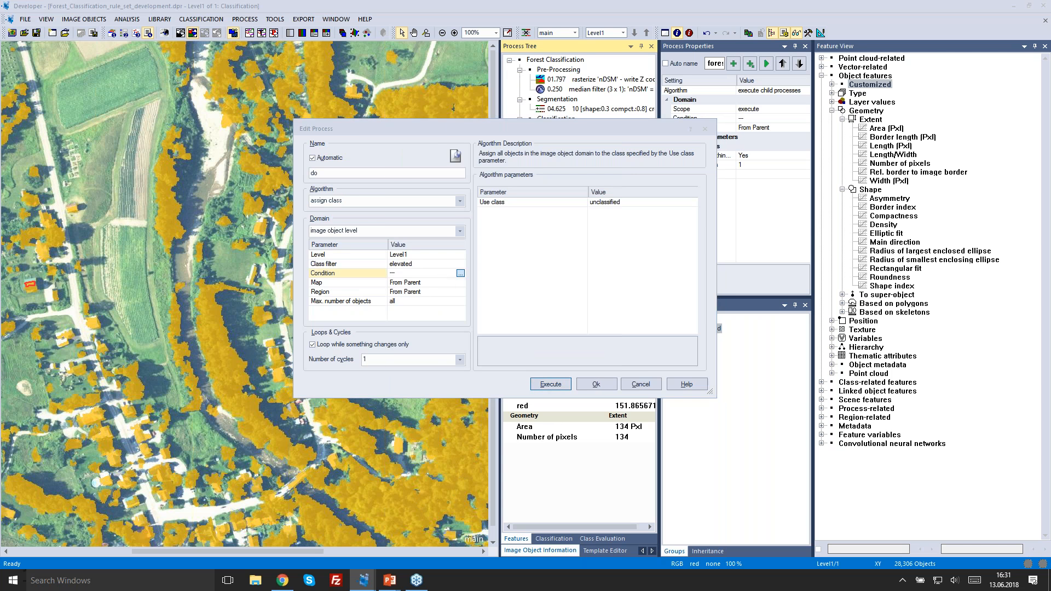
{"action": "left_click", "coordinate": [461, 273]}
{"action": "left_click", "coordinate": [418, 149]}
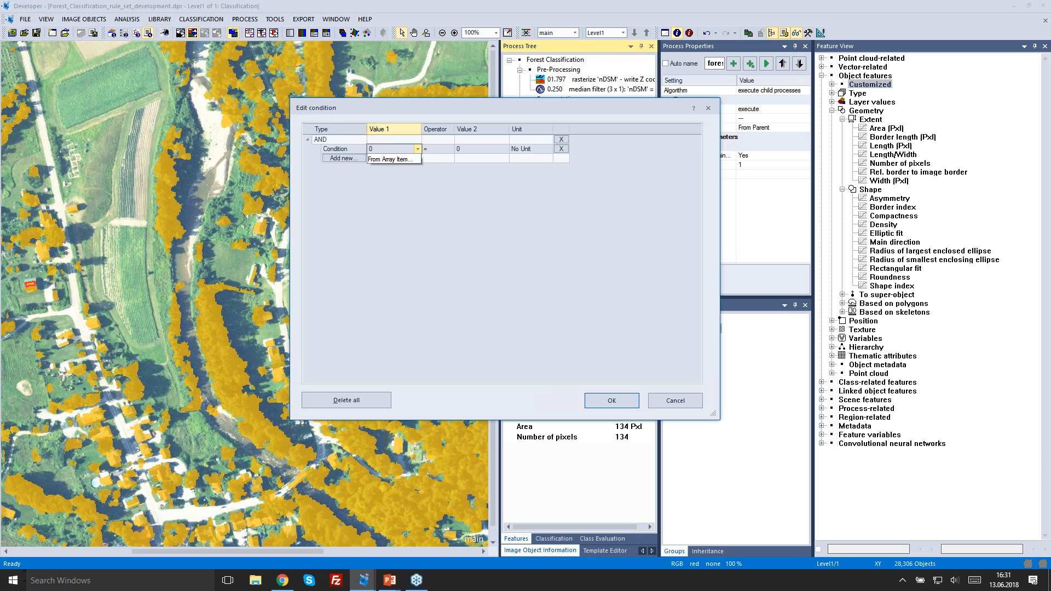
{"action": "left_click", "coordinate": [399, 158]}
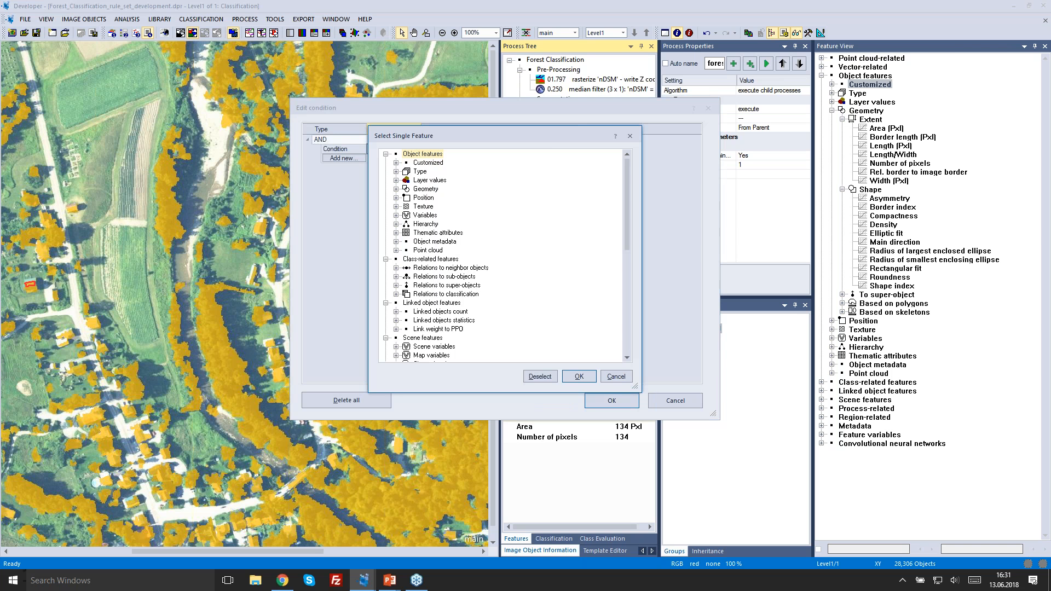
{"action": "left_click", "coordinate": [396, 162]}
{"action": "double_click", "coordinate": [430, 188]}
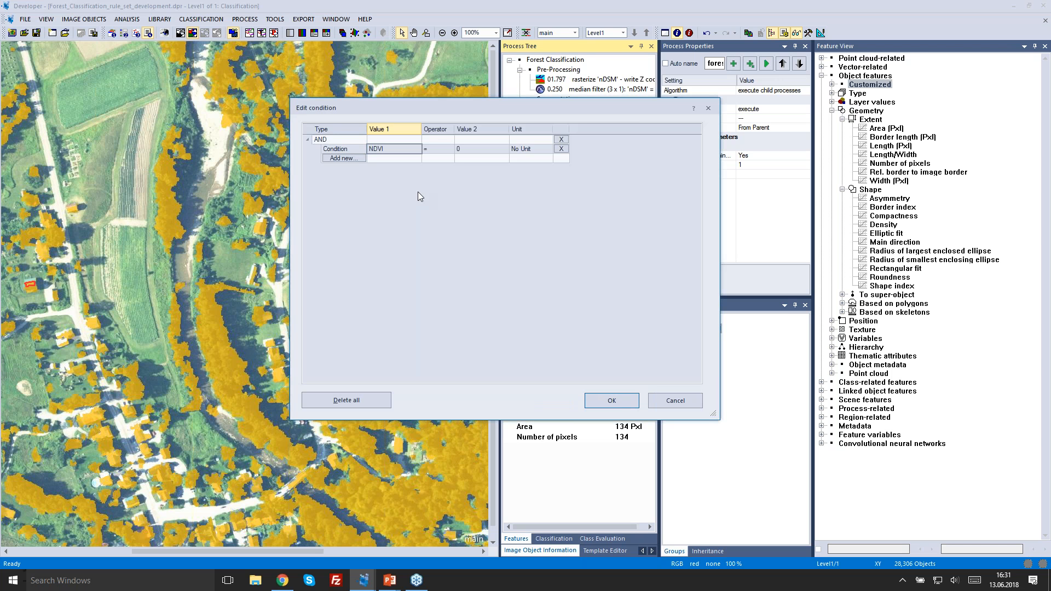
- Complete the condition as NDVI > 0.01 and apply it to the process
{"action": "left_click", "coordinate": [448, 151]}
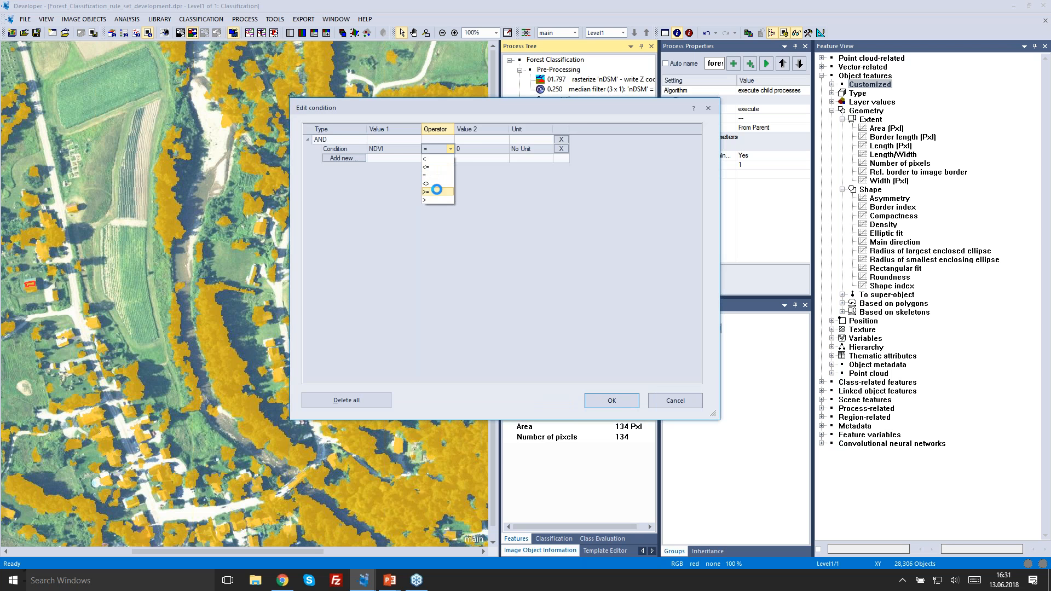
{"action": "left_click", "coordinate": [432, 192]}
{"action": "key", "text": "Tab"}
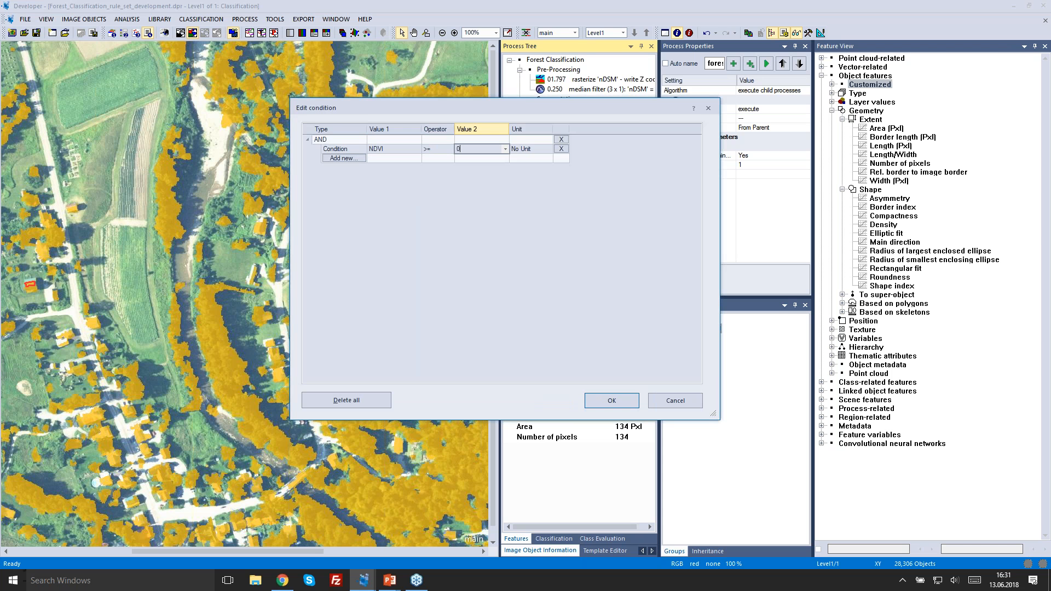
{"action": "type", "text": ".01"}
{"action": "left_click", "coordinate": [449, 149]}
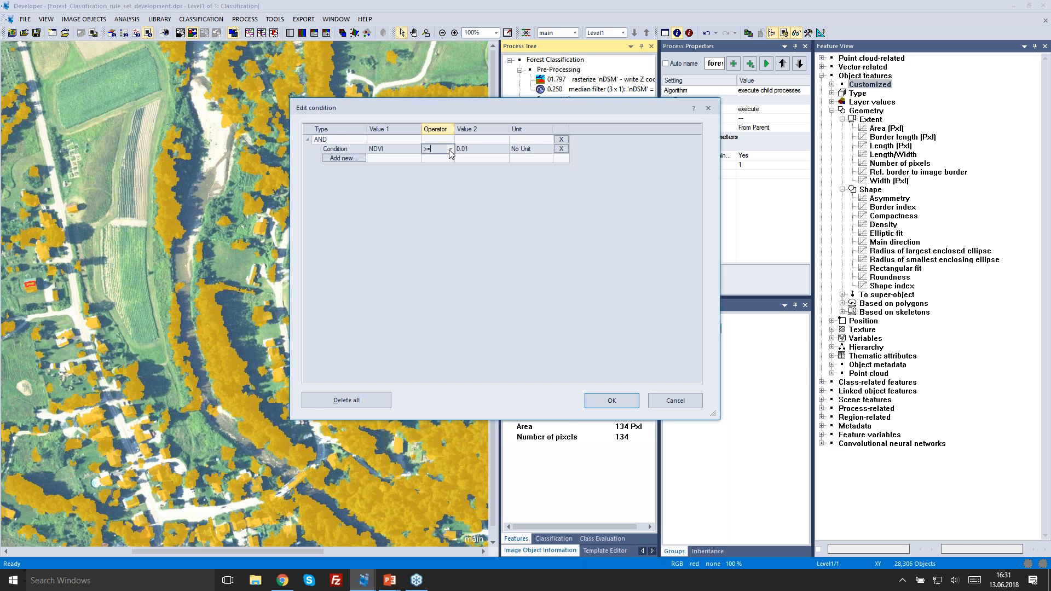
{"action": "left_click", "coordinate": [431, 200]}
{"action": "left_click", "coordinate": [597, 403]}
- Create a new green class named "forest" as the class the process assigns
{"action": "left_click", "coordinate": [636, 202]}
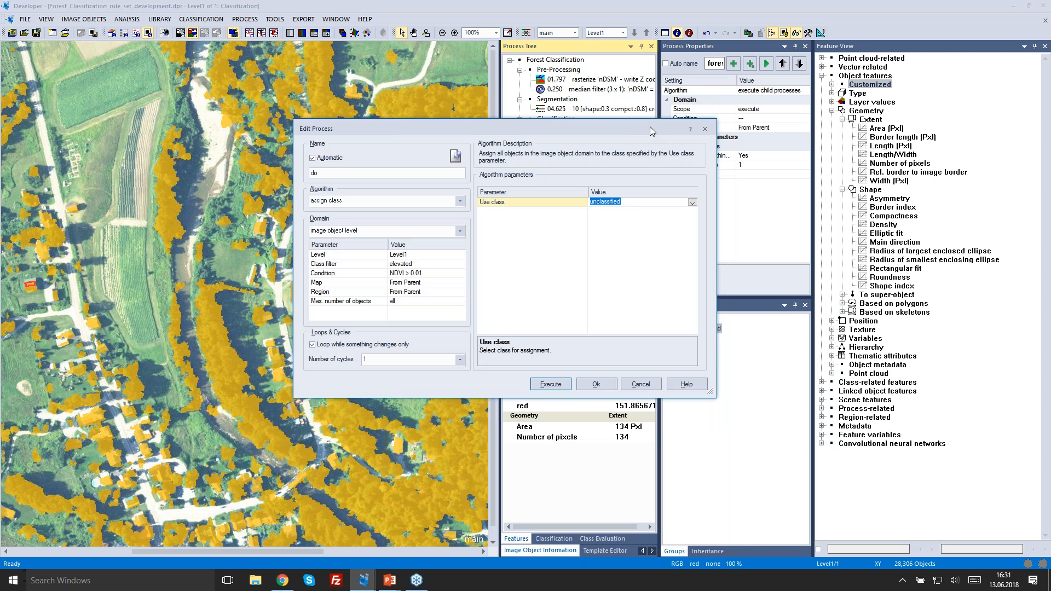
{"action": "left_click_drag", "start_coordinate": [650, 127], "coordinate": [494, 146]}
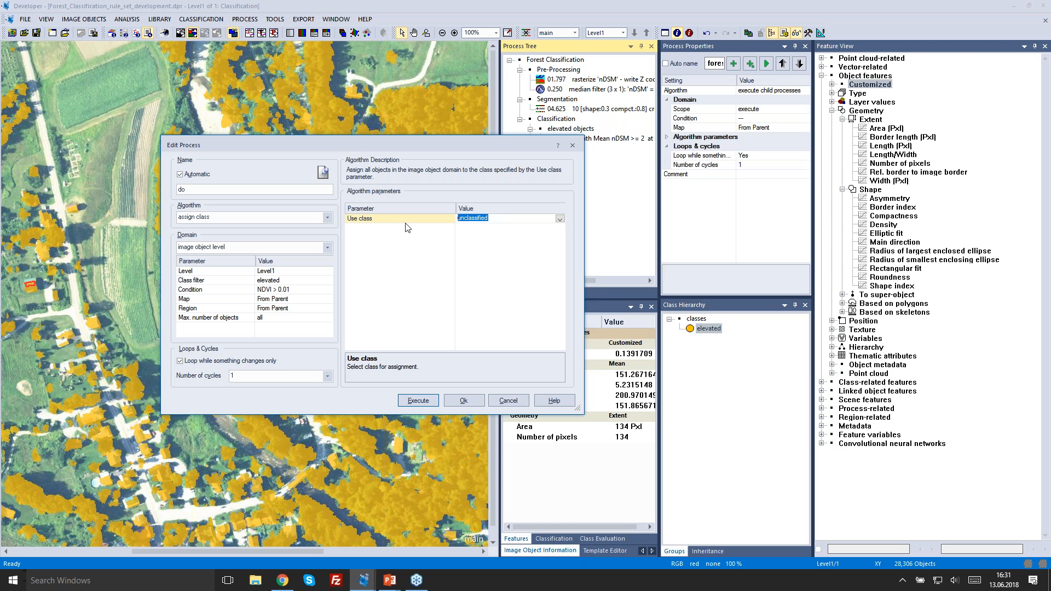
{"action": "type", "text": "forest"}
{"action": "left_click", "coordinate": [419, 286]}
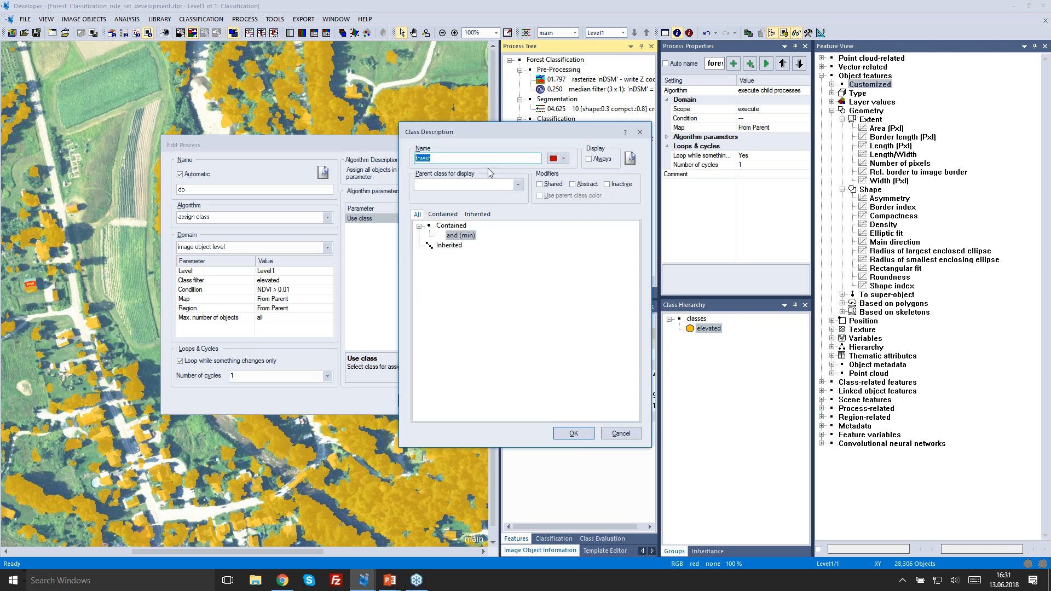
{"action": "left_click", "coordinate": [564, 160]}
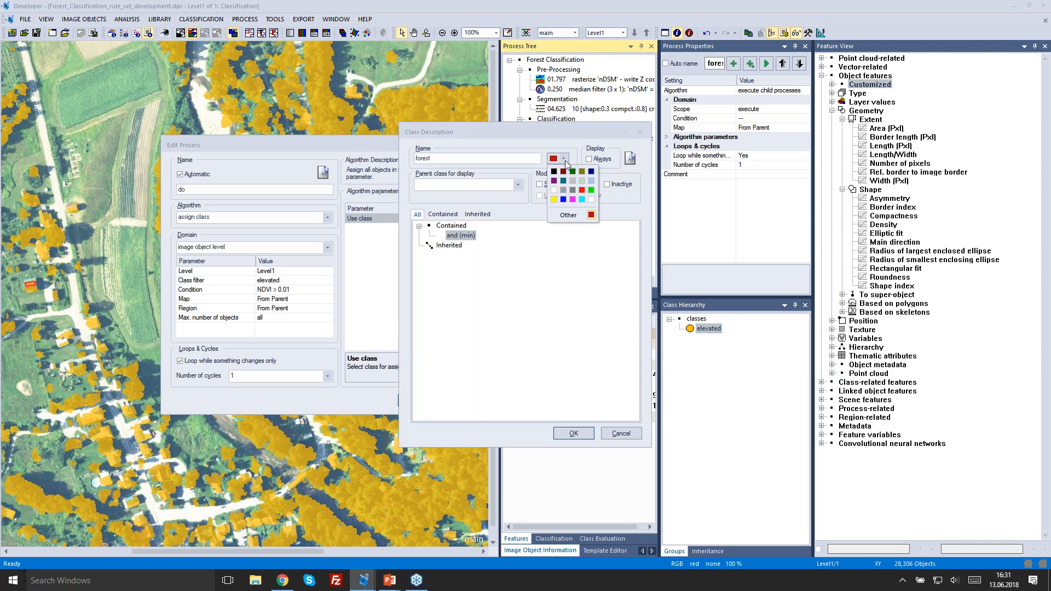
{"action": "left_click", "coordinate": [591, 191]}
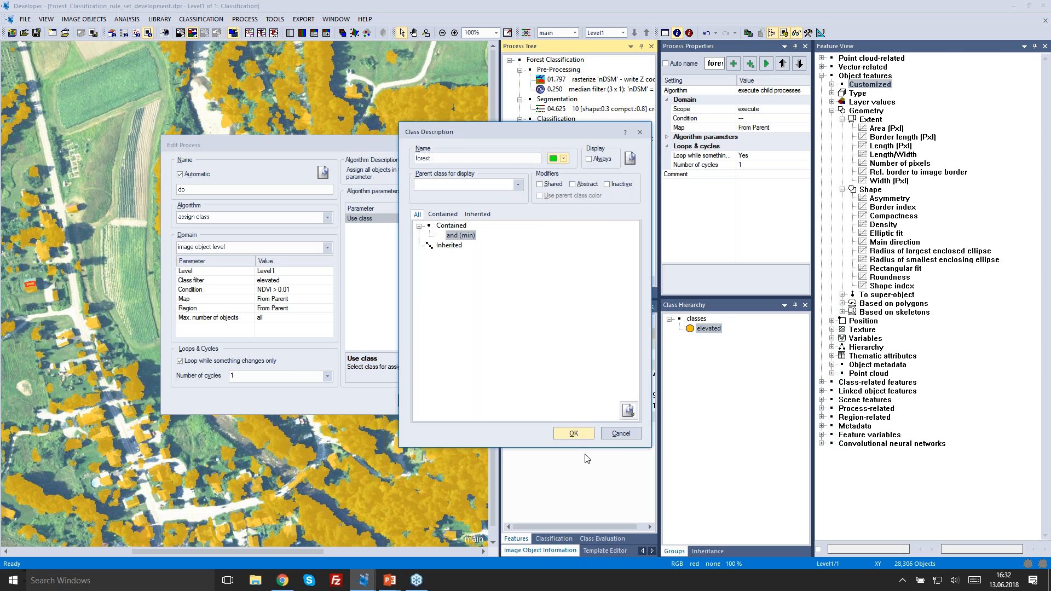
{"action": "left_click", "coordinate": [581, 432]}
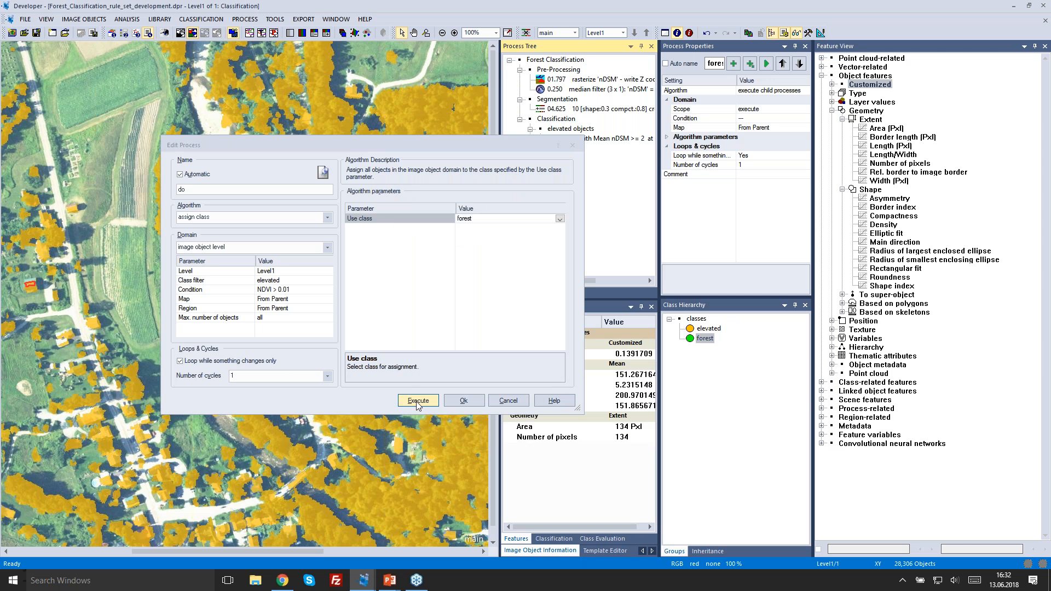
- Execute the forest assignment and check the classification across the whole image
{"action": "left_click", "coordinate": [419, 406]}
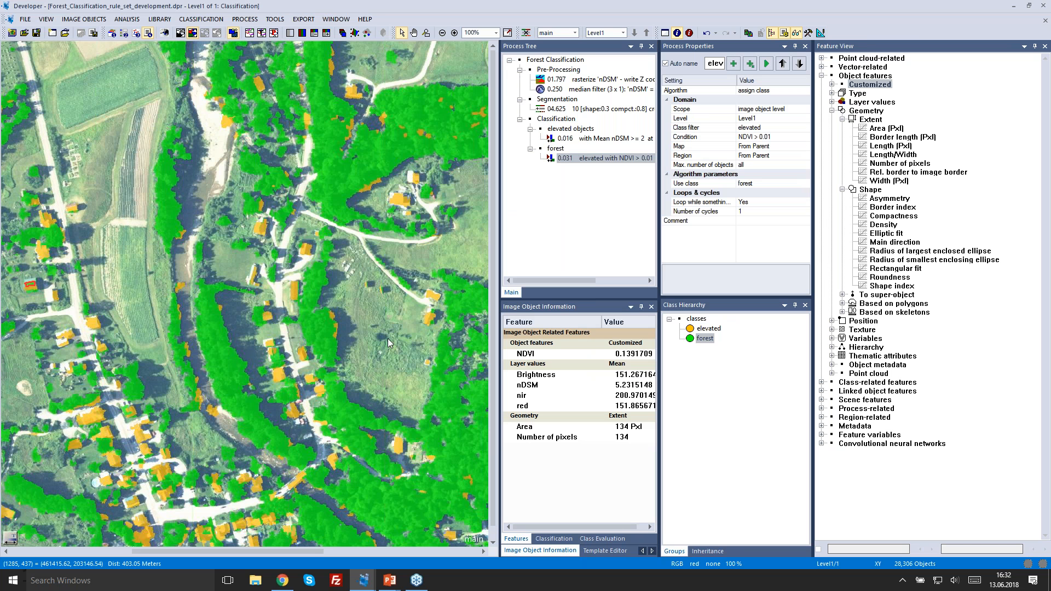
{"action": "scroll", "coordinate": [388, 339], "scroll_direction": "down", "scroll_amount": 2}
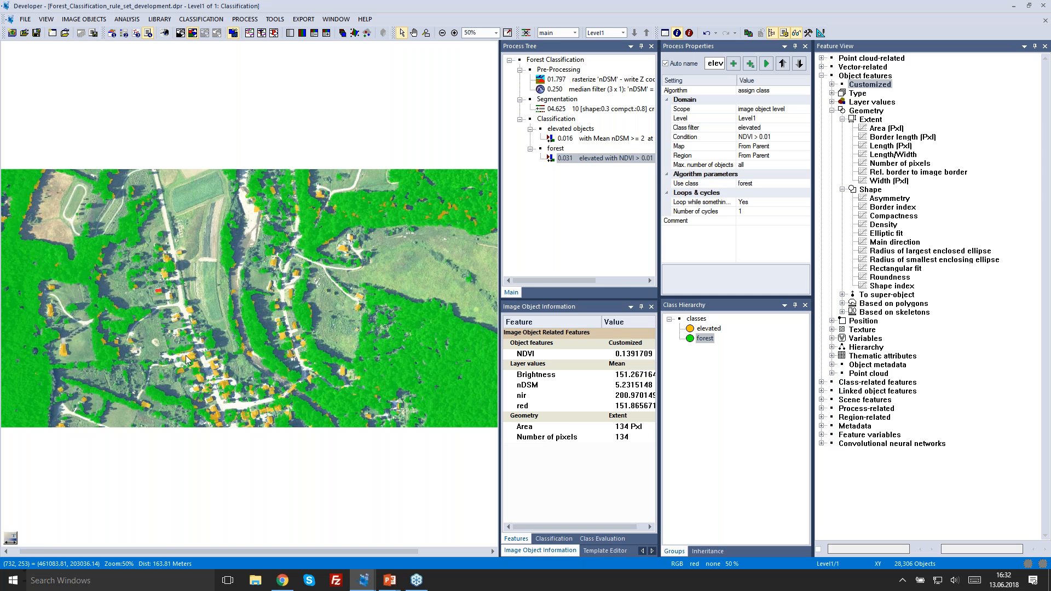
{"action": "mouse_move", "coordinate": [191, 361]}
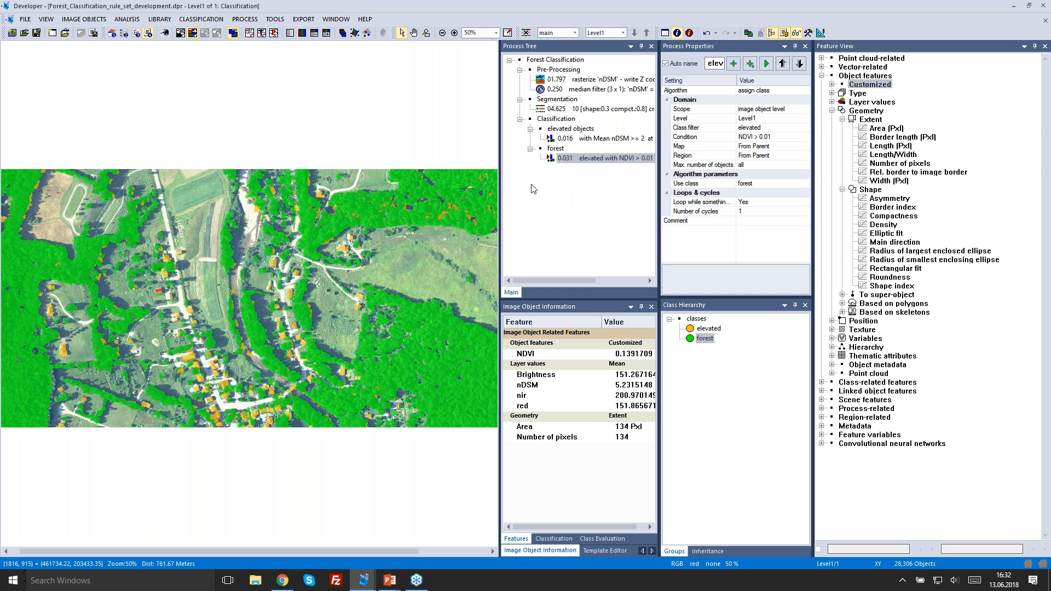
{"action": "mouse_move", "coordinate": [257, 213]}
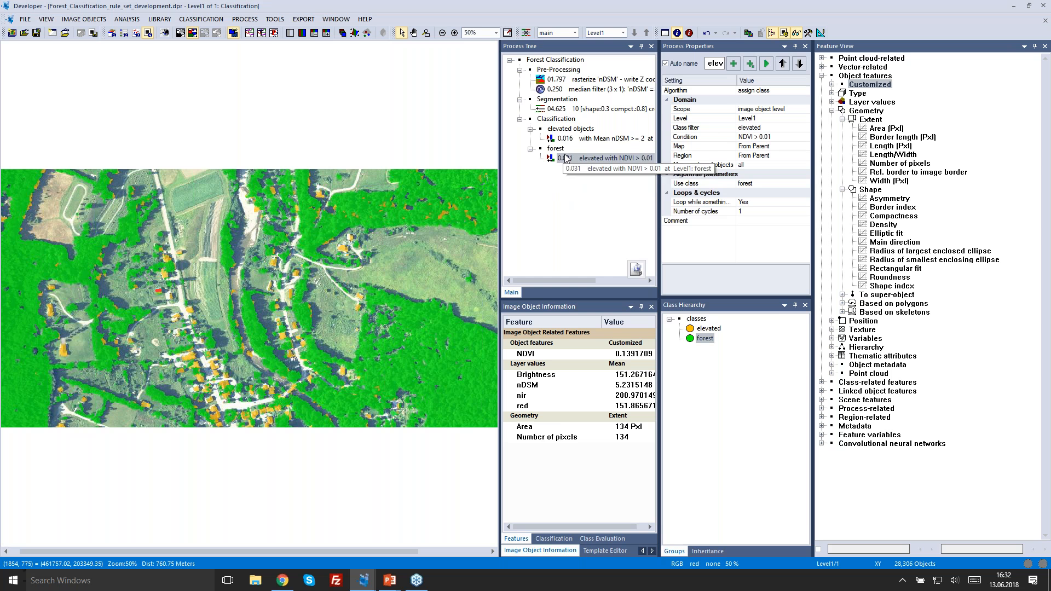
- Duplicate the "elevated with NDVI > 0.01" process directly below itself in the forest group
{"action": "left_click", "coordinate": [569, 139]}
{"action": "left_click", "coordinate": [570, 159]}
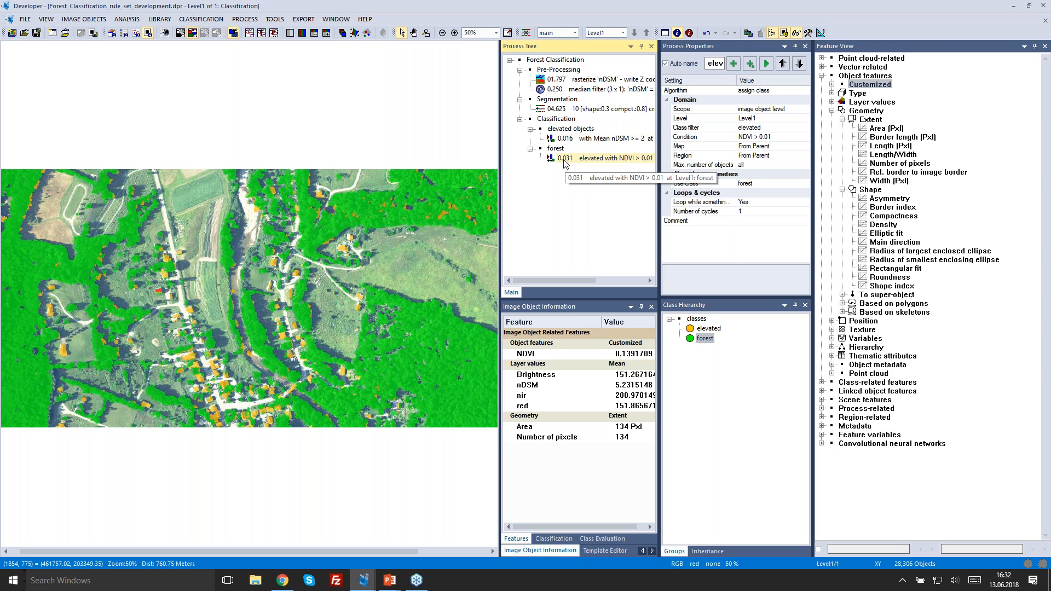
{"action": "left_click", "coordinate": [600, 218]}
{"action": "key", "text": "ctrl+v"}
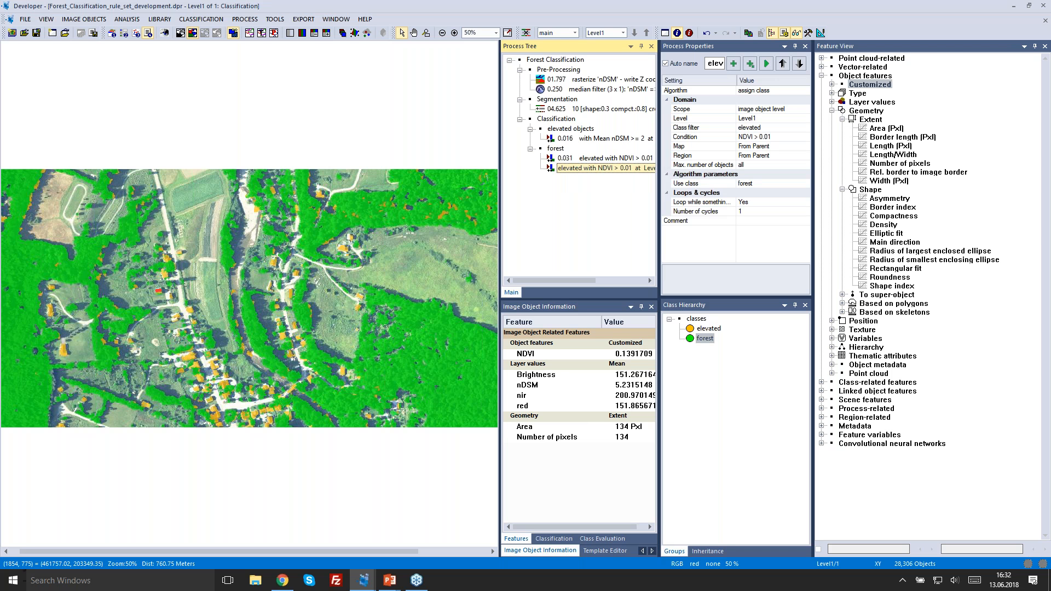
- Edit the copied process to remove its condition and assign the elevated objects to unclassified, and execute it
{"action": "double_click", "coordinate": [572, 173]}
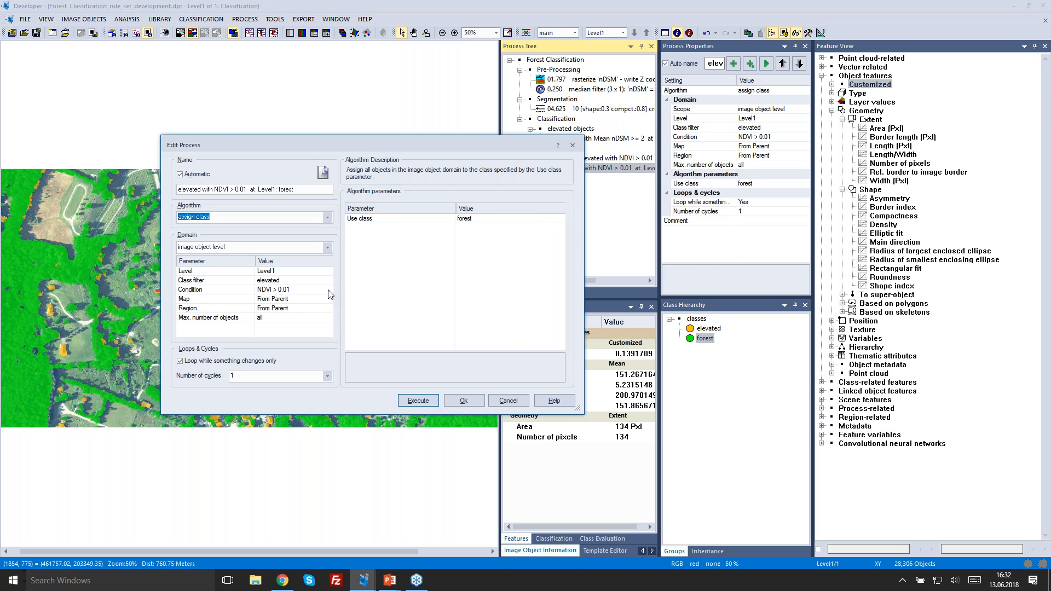
{"action": "left_click", "coordinate": [329, 290]}
{"action": "left_click", "coordinate": [366, 398]}
{"action": "left_click", "coordinate": [560, 219]}
{"action": "left_click", "coordinate": [501, 229]}
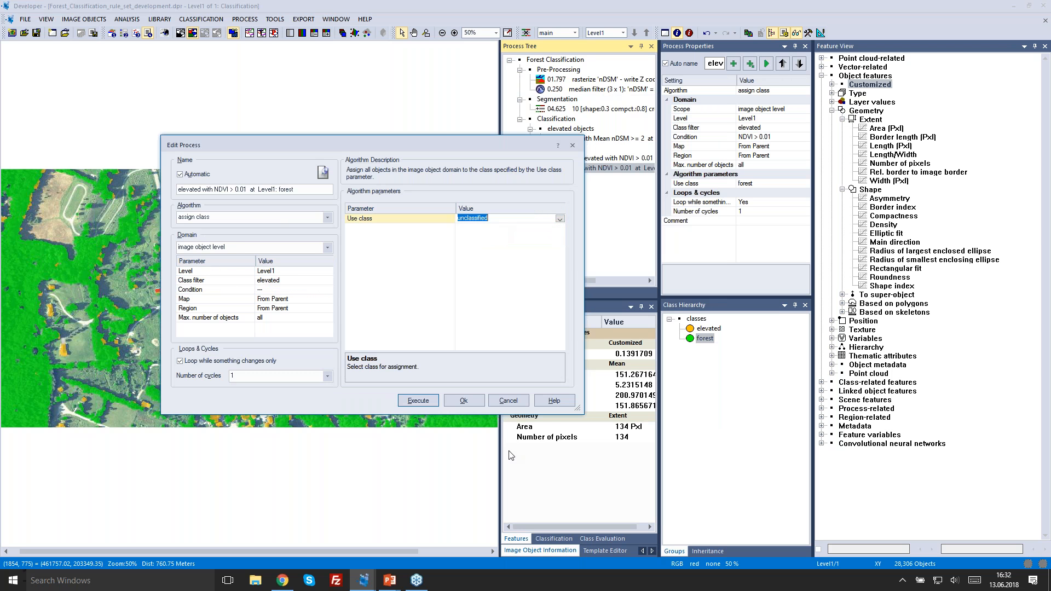
{"action": "left_click", "coordinate": [437, 404]}
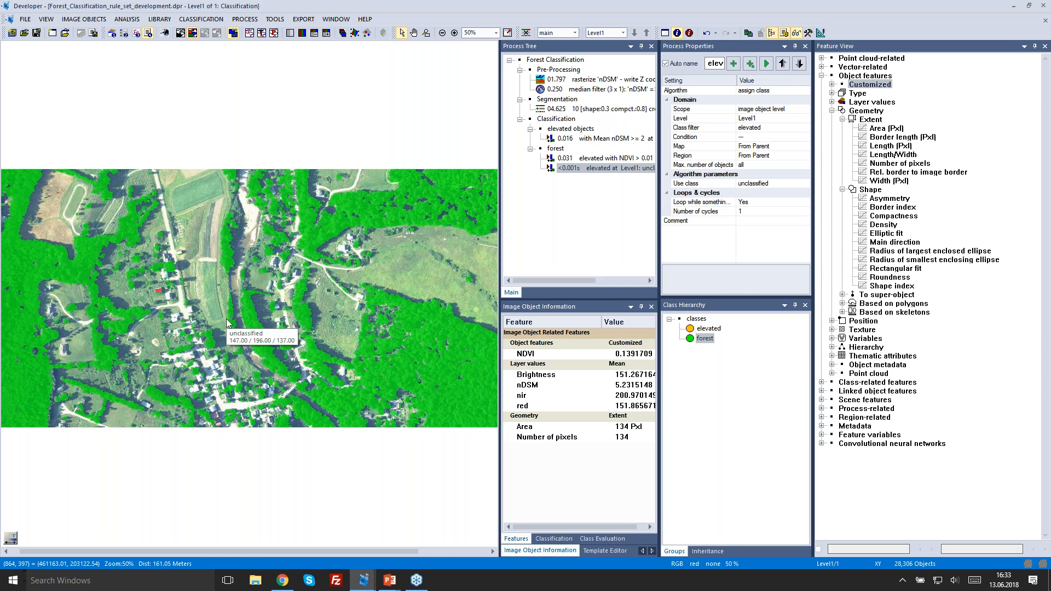
- Inspect the forest classification up close across the village, woodland and open field, briefly showing the image object outlines
{"action": "scroll", "coordinate": [143, 311], "scroll_direction": "up", "scroll_amount": 1}
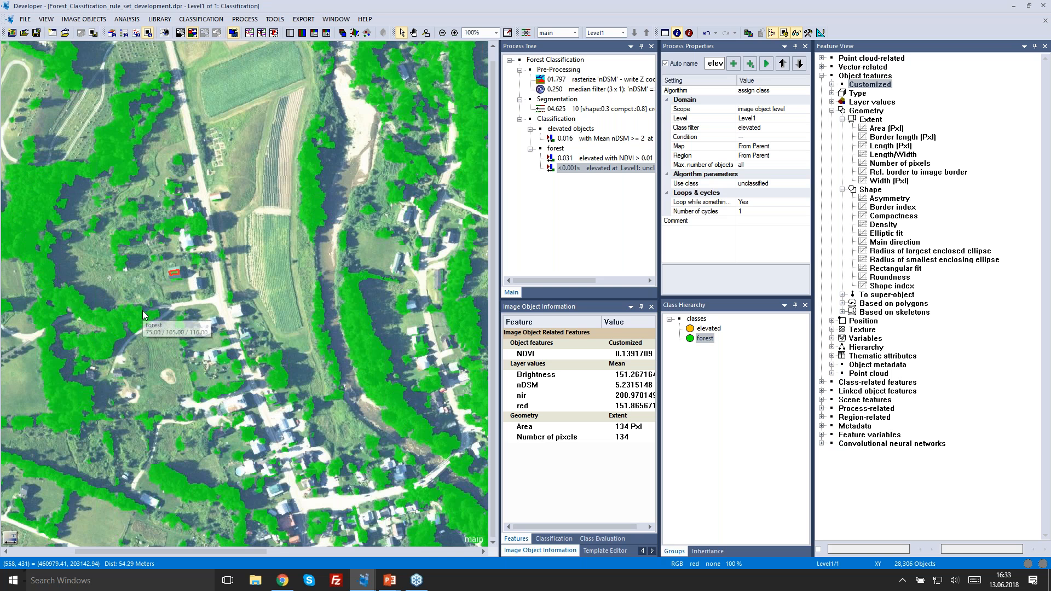
{"action": "left_click_drag", "start_coordinate": [143, 310], "coordinate": [279, 320]}
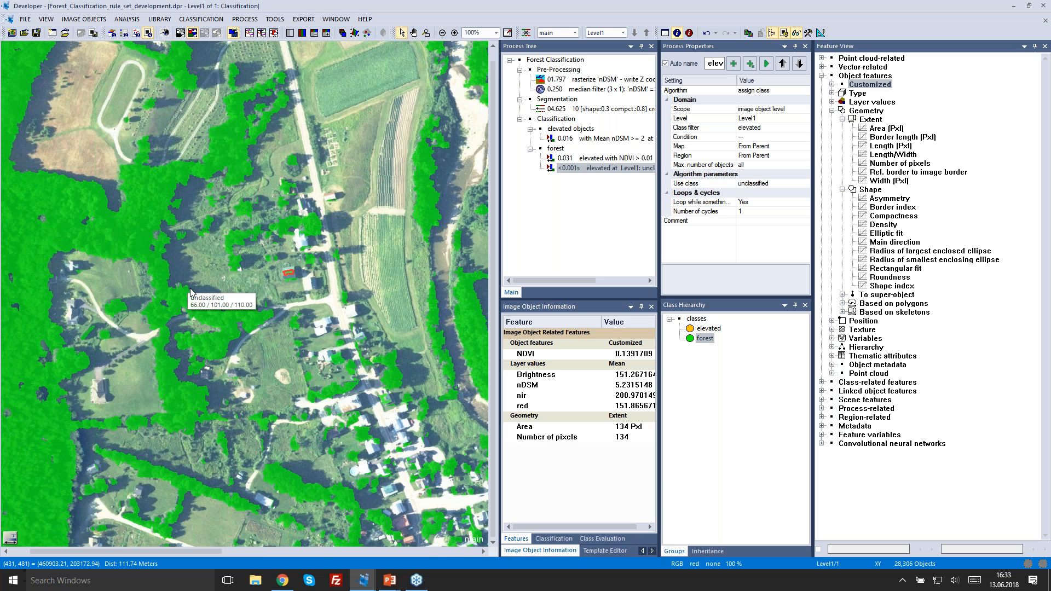
{"action": "left_click_drag", "start_coordinate": [190, 288], "coordinate": [247, 304]}
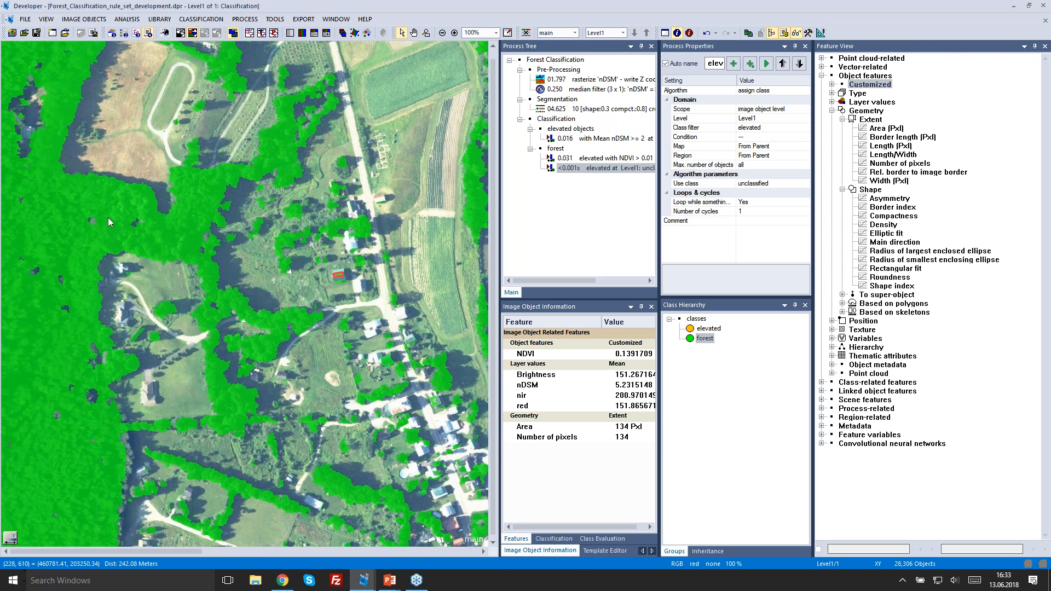
{"action": "left_click_drag", "start_coordinate": [107, 218], "coordinate": [74, 222]}
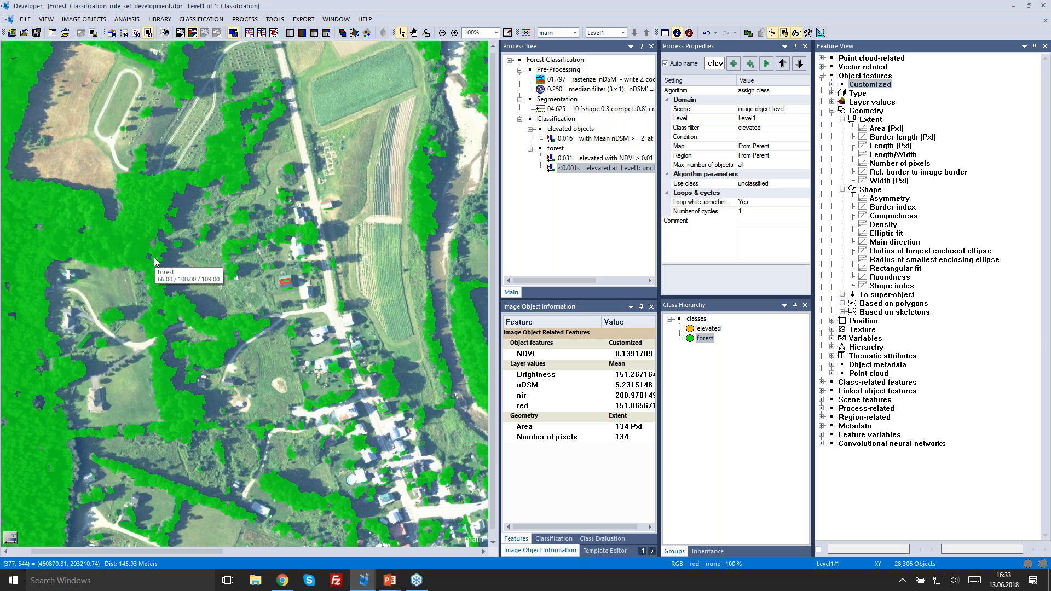
{"action": "left_click_drag", "start_coordinate": [153, 258], "coordinate": [231, 285]}
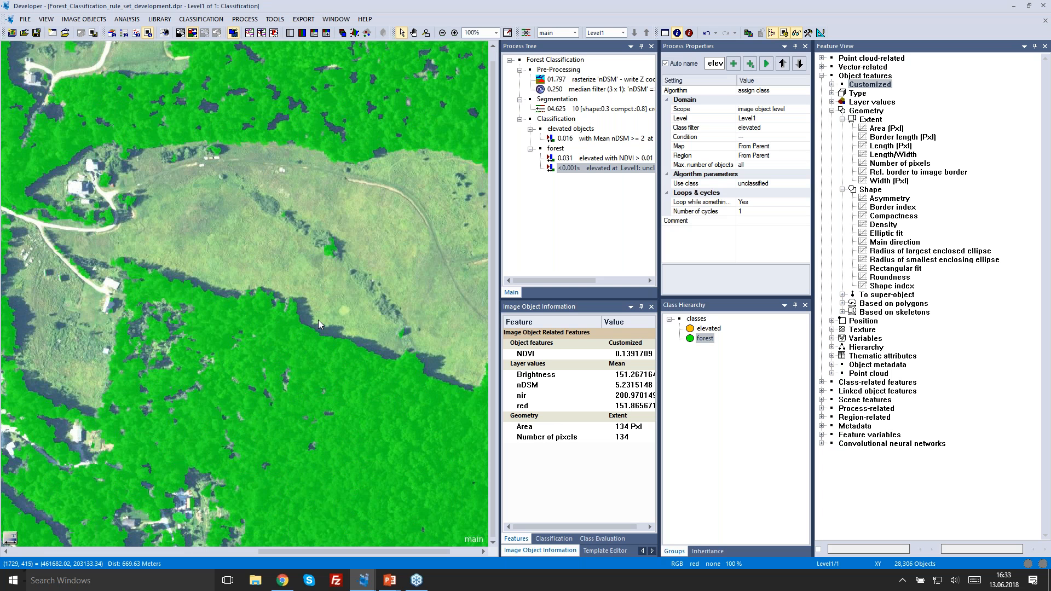
{"action": "left_click", "coordinate": [259, 37]}
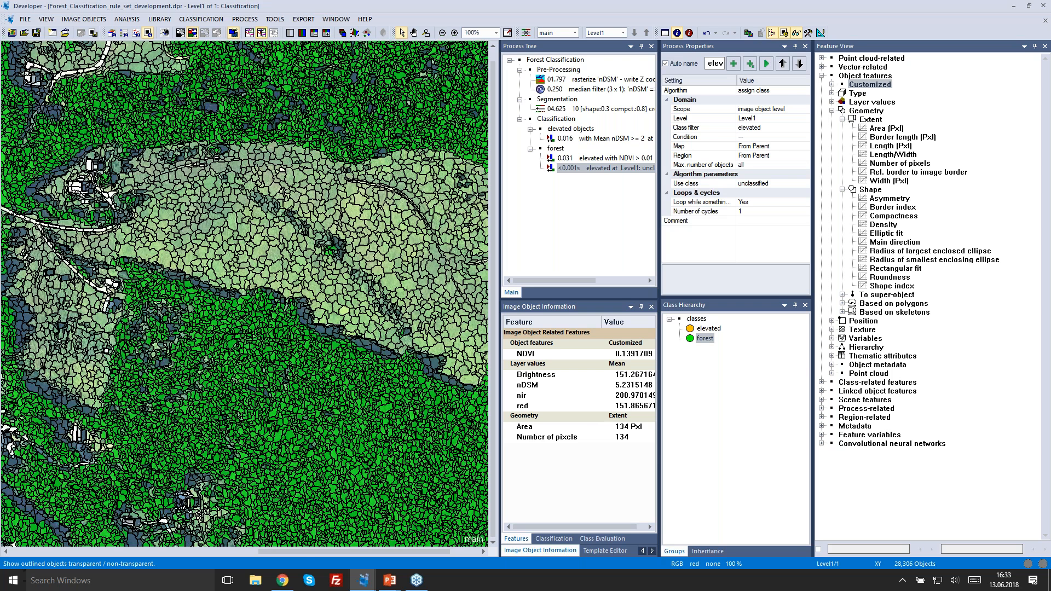
{"action": "left_click", "coordinate": [249, 33]}
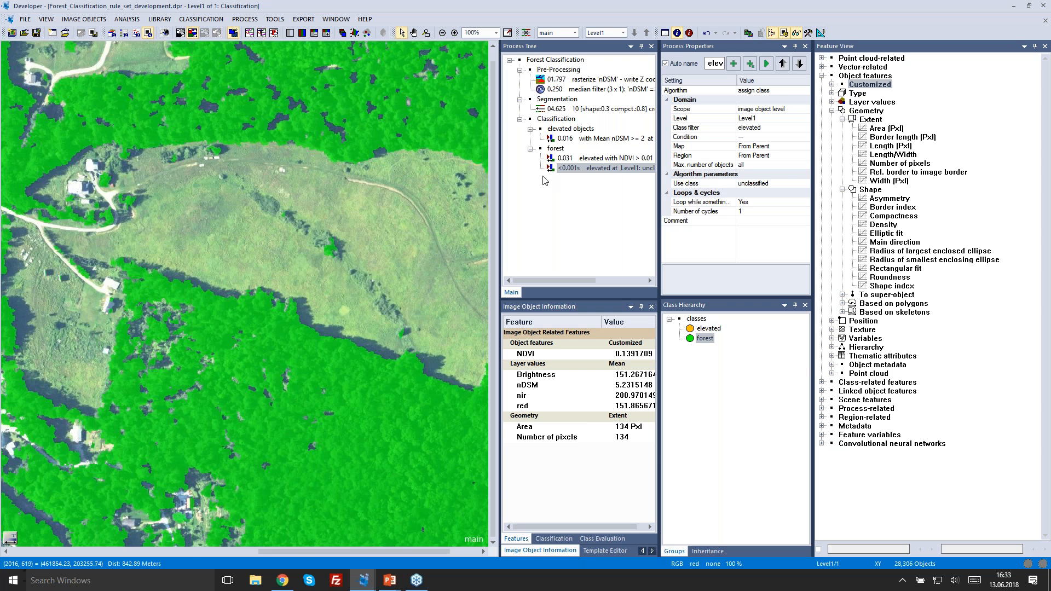
- Collapse the elevated objects, forest, Segmentation, Pre-Processing and Classification groups in the rule set
{"action": "left_click", "coordinate": [531, 129]}
{"action": "left_click", "coordinate": [530, 139]}
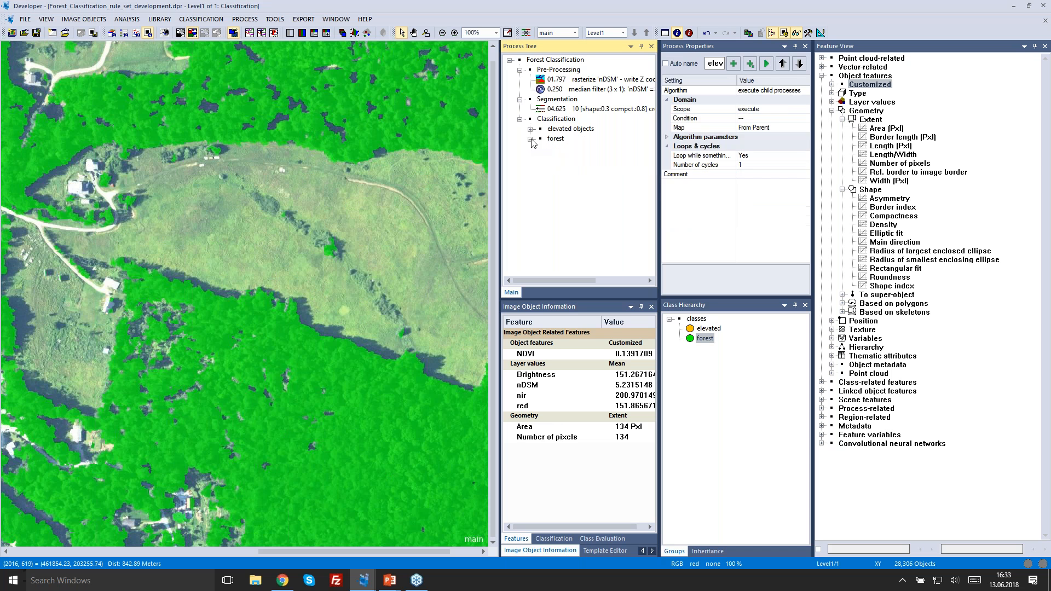
{"action": "left_click", "coordinate": [519, 99]}
{"action": "left_click", "coordinate": [520, 70]}
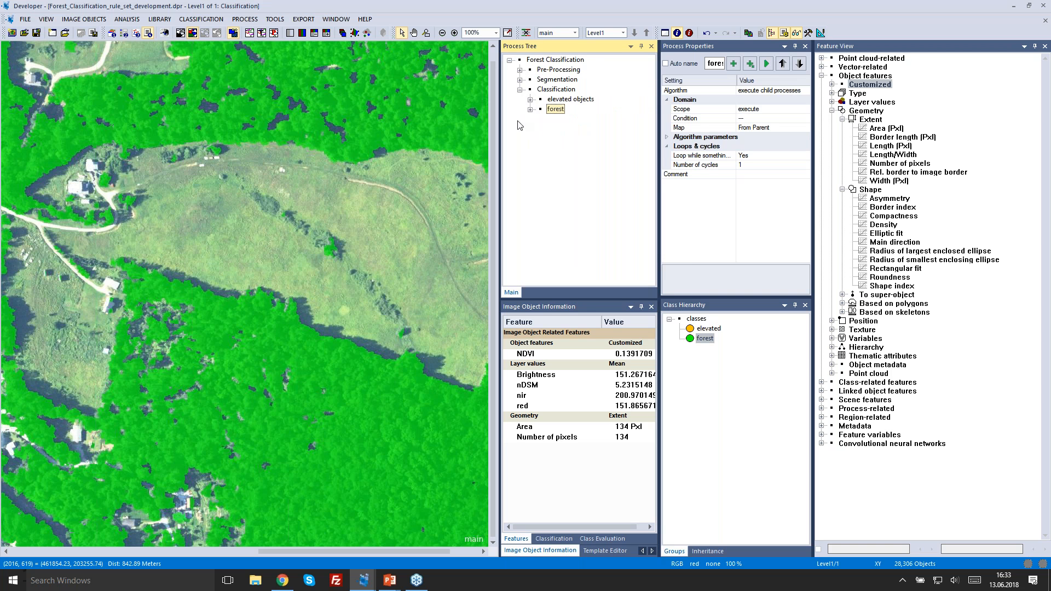
{"action": "left_click", "coordinate": [520, 89]}
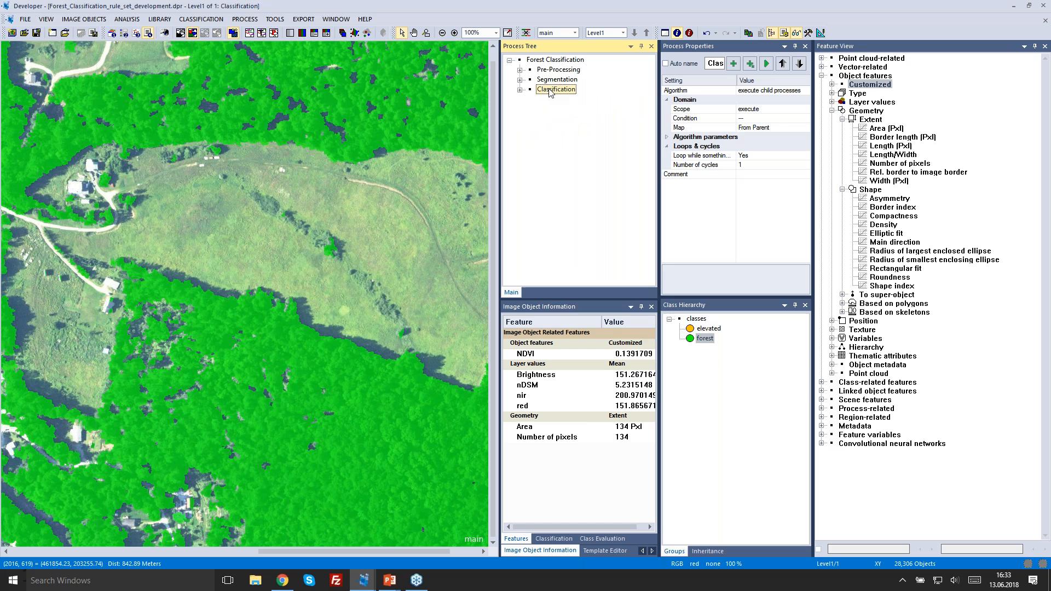
- Append a new parent process named "Refinement" after the Classification group
{"action": "right_click", "coordinate": [551, 92]}
{"action": "left_click", "coordinate": [569, 145]}
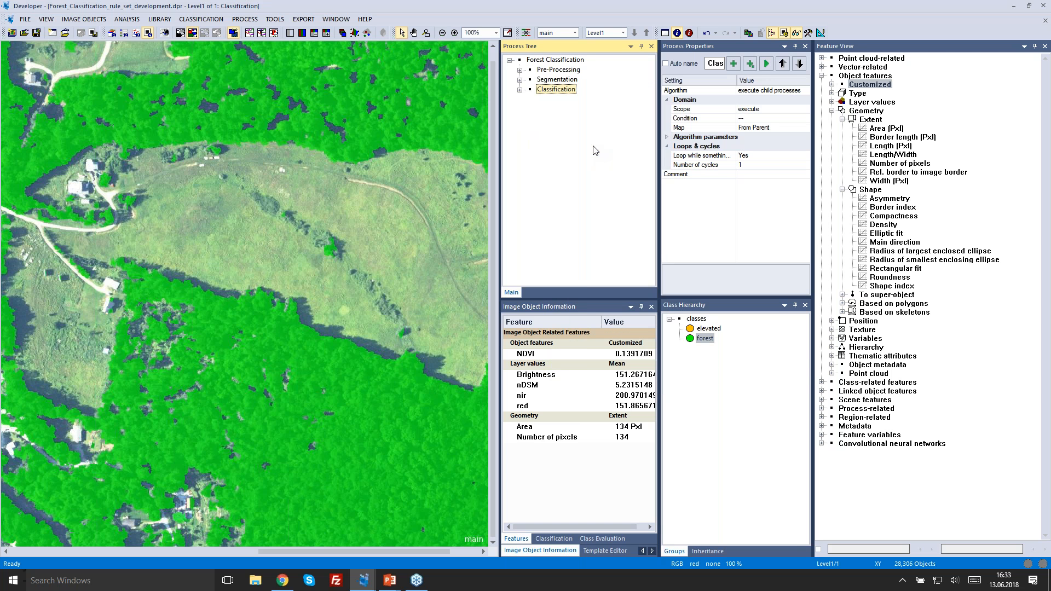
{"action": "double_click", "coordinate": [299, 188]}
{"action": "type", "text": "Refinement"}
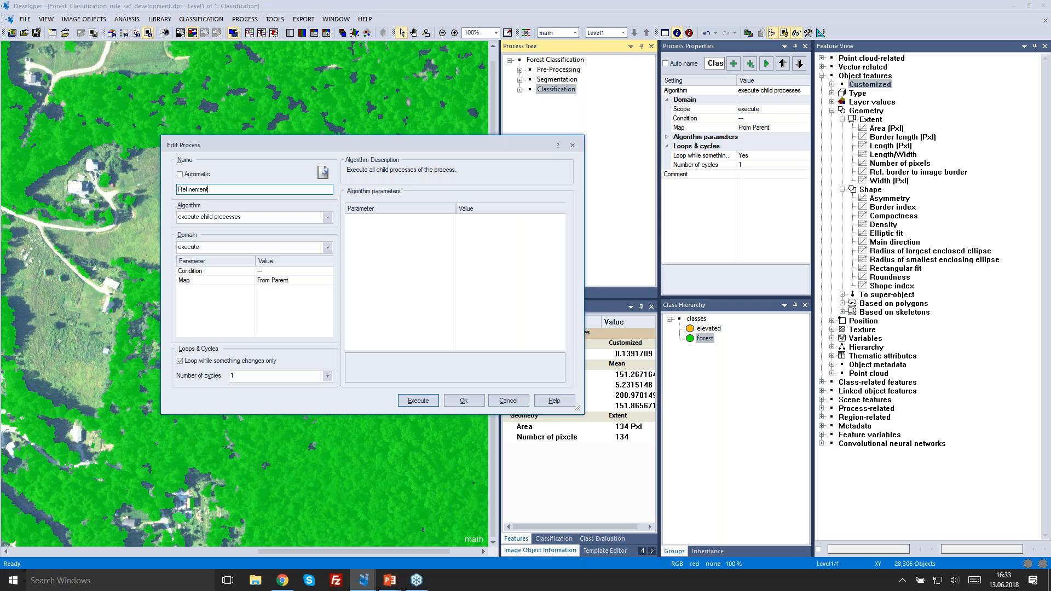
{"action": "left_click", "coordinate": [477, 403]}
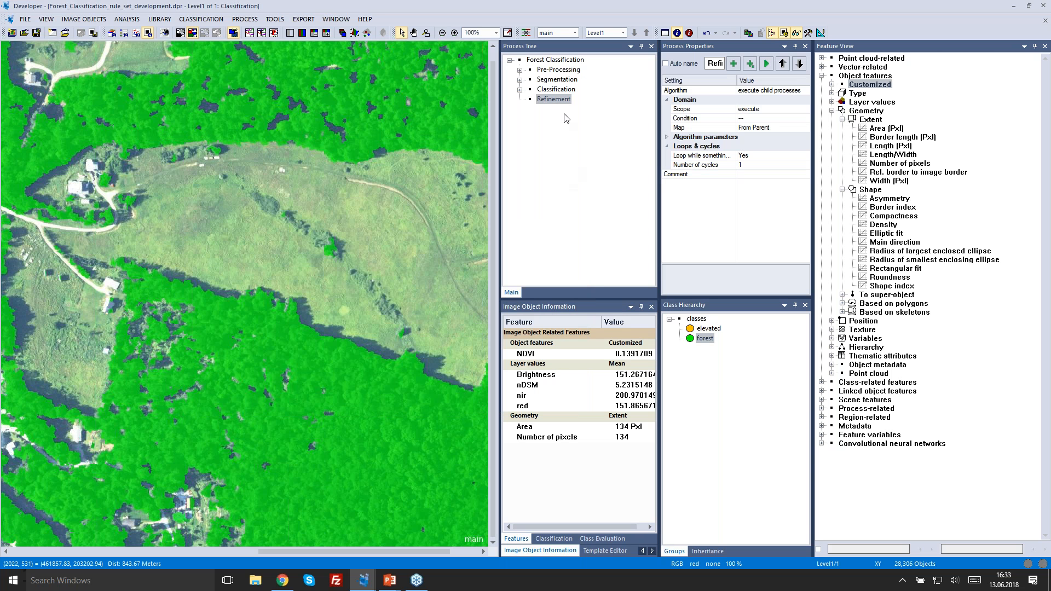
- Add a process named "merge" and nest it as a child of Refinement
{"action": "right_click", "coordinate": [559, 99]}
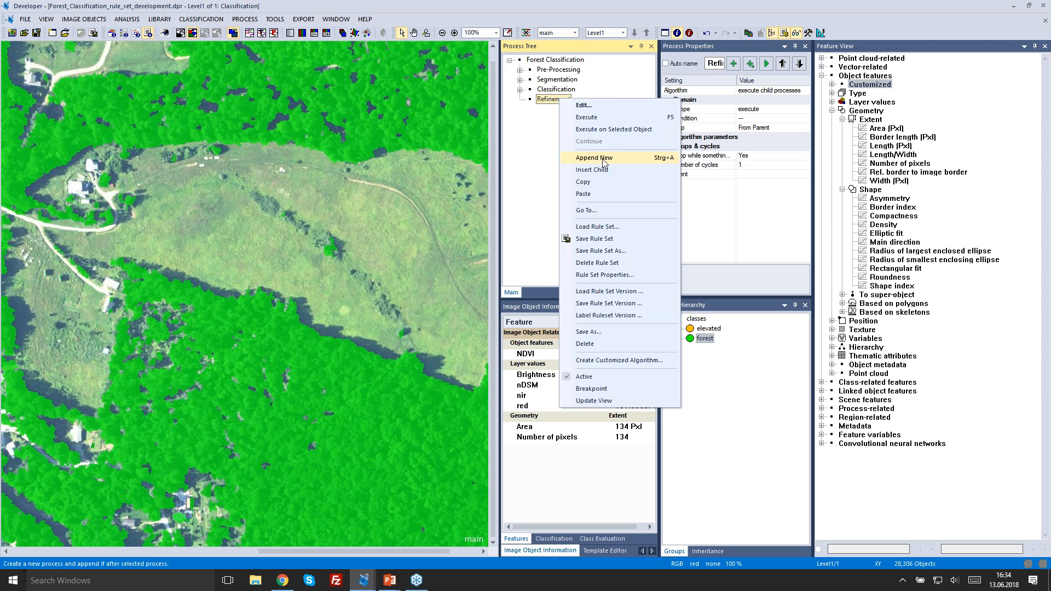
{"action": "left_click", "coordinate": [606, 161]}
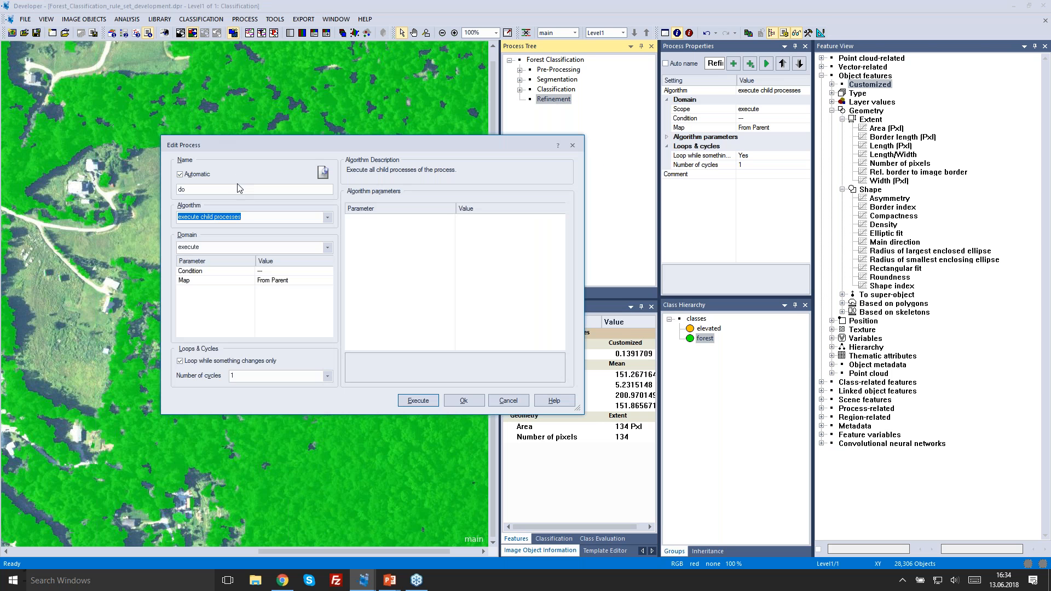
{"action": "type", "text": "merge"}
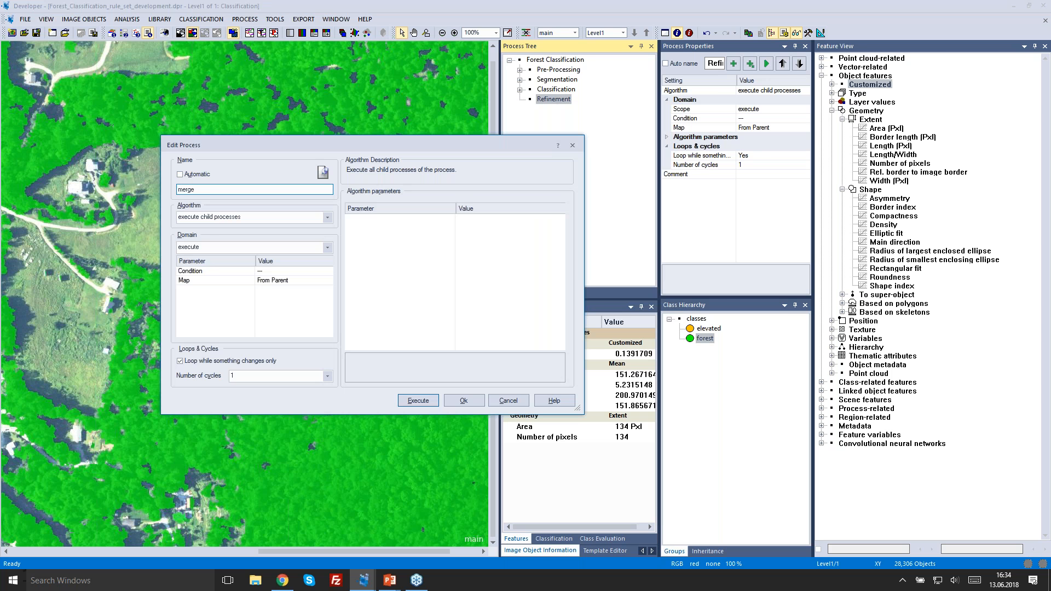
{"action": "left_click", "coordinate": [460, 401]}
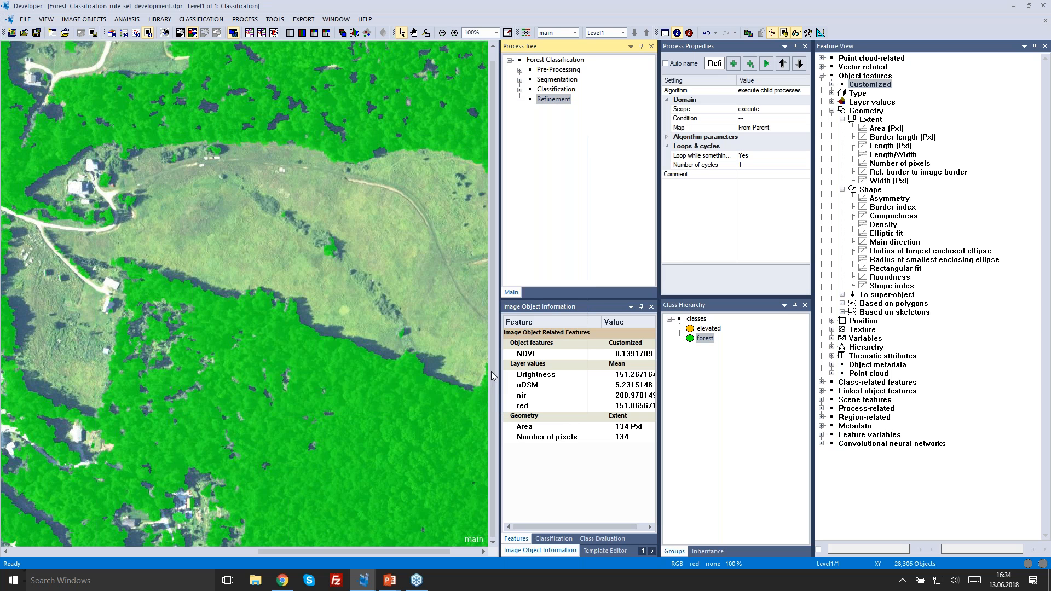
{"action": "left_click_drag", "start_coordinate": [546, 111], "coordinate": [550, 102]}
- Insert a merge region process under merge on Level1, with the class filter set to forest
{"action": "right_click", "coordinate": [558, 112]}
{"action": "left_click", "coordinate": [598, 188]}
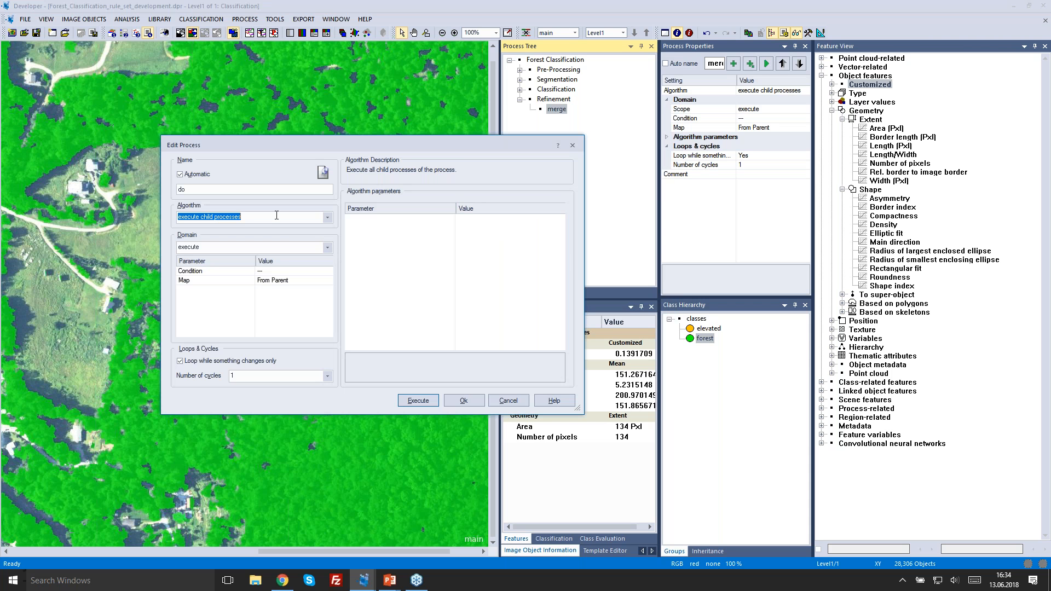
{"action": "type", "text": "merge region"}
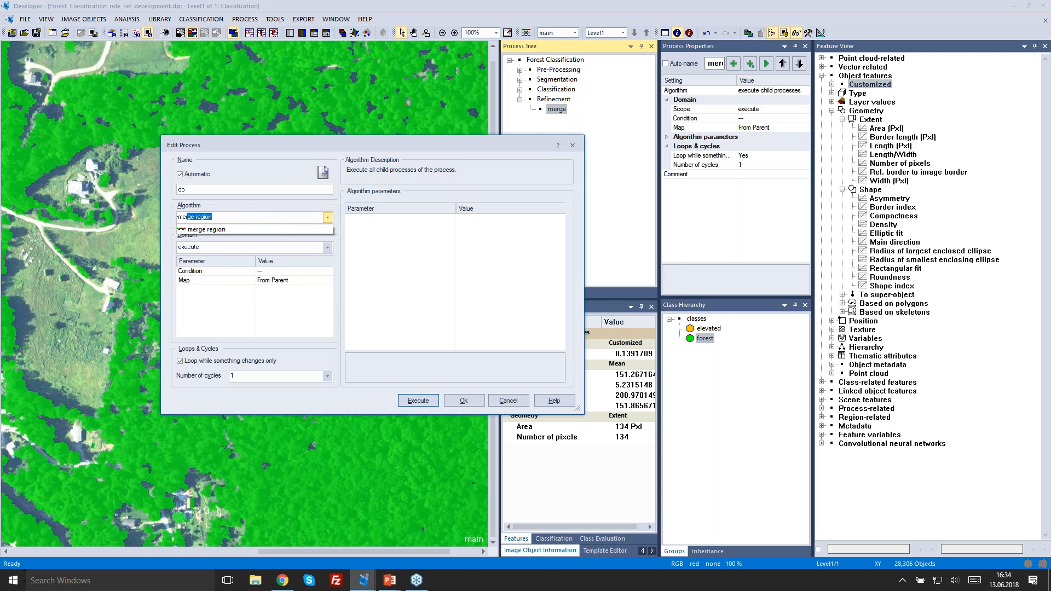
{"action": "key", "text": "Return"}
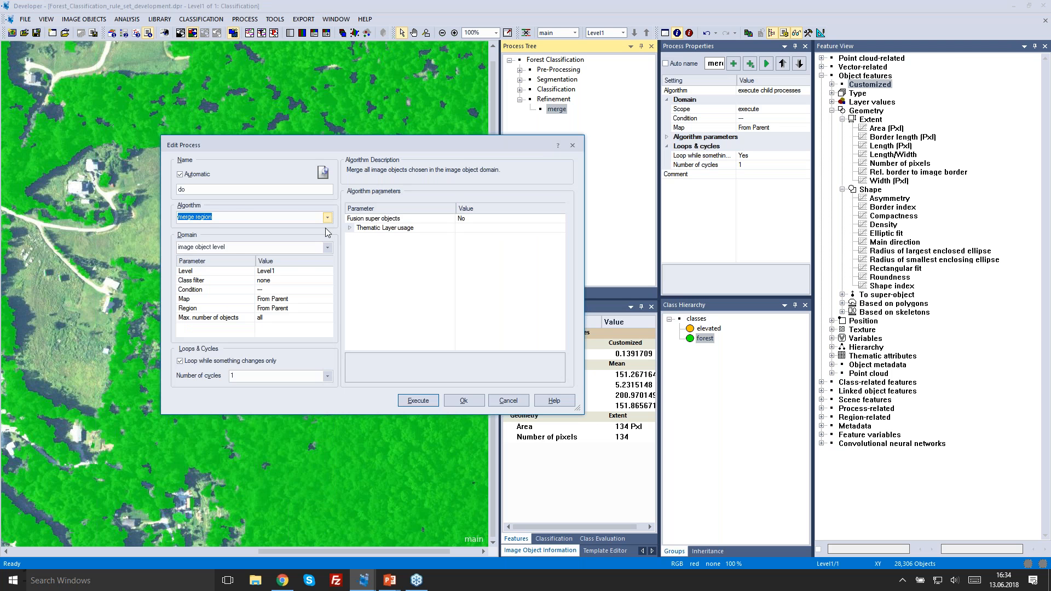
{"action": "left_click", "coordinate": [331, 281]}
{"action": "left_click", "coordinate": [328, 280]}
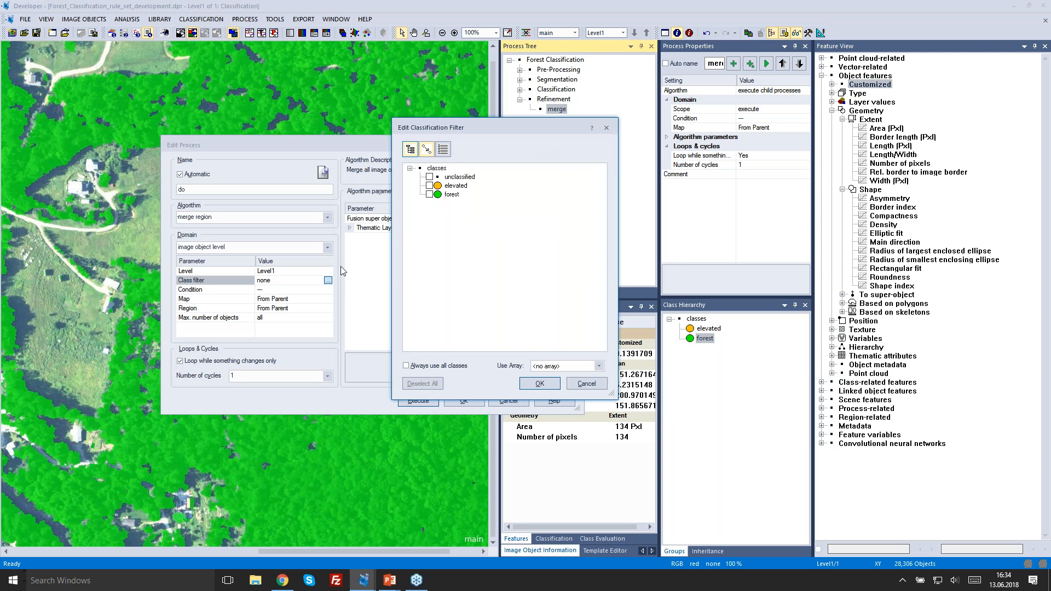
{"action": "left_click", "coordinate": [430, 195]}
{"action": "left_click", "coordinate": [539, 383]}
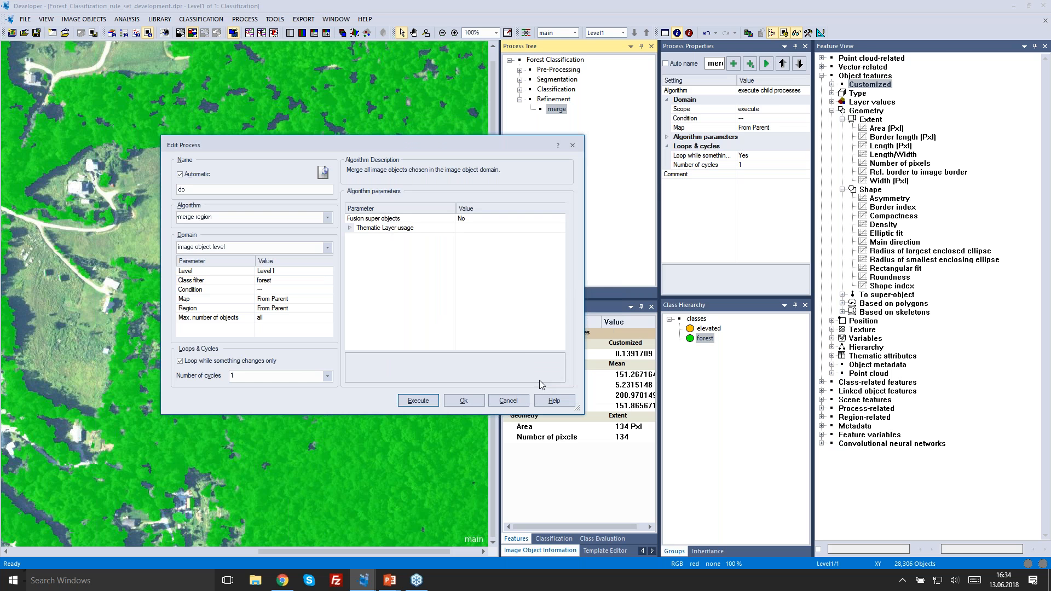
{"action": "left_click", "coordinate": [463, 401]}
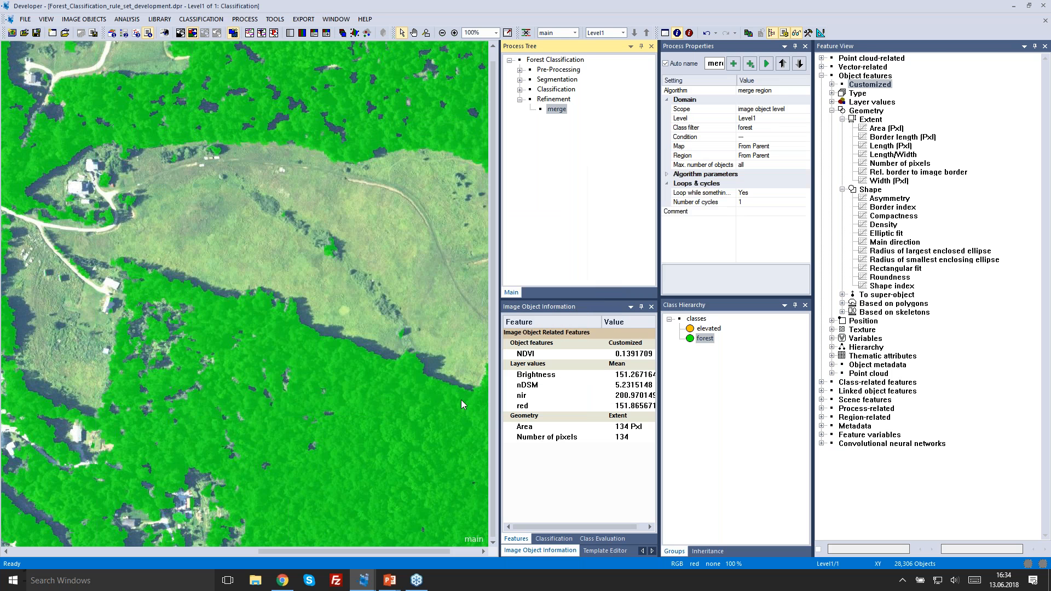
- Execute the forest merge region process with object outlines shown and check the merged forest areas
{"action": "left_click_drag", "start_coordinate": [290, 415], "coordinate": [303, 411]}
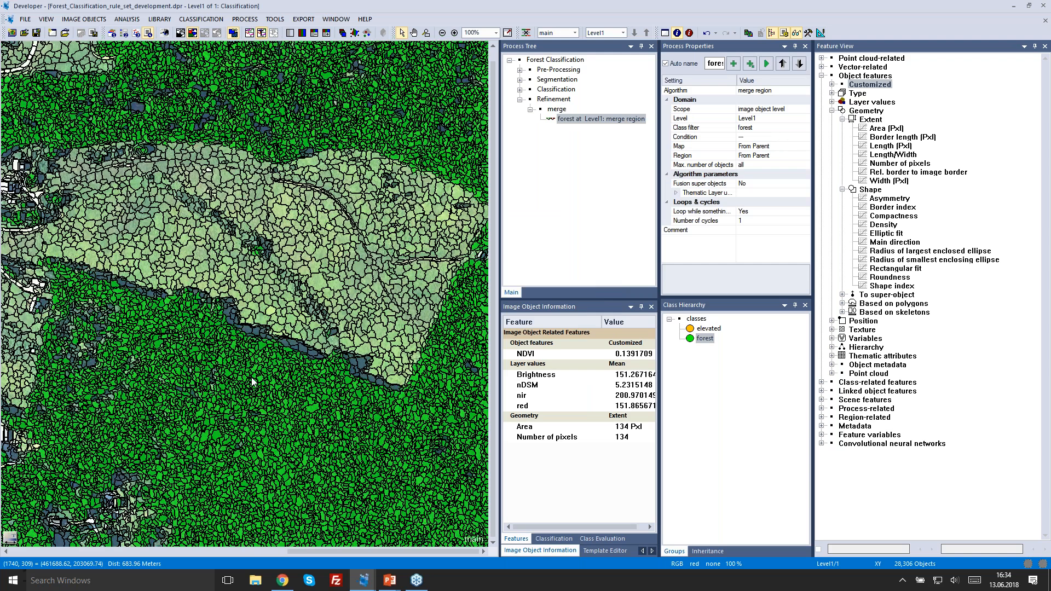
{"action": "scroll", "coordinate": [252, 382], "scroll_direction": "up", "scroll_amount": 1}
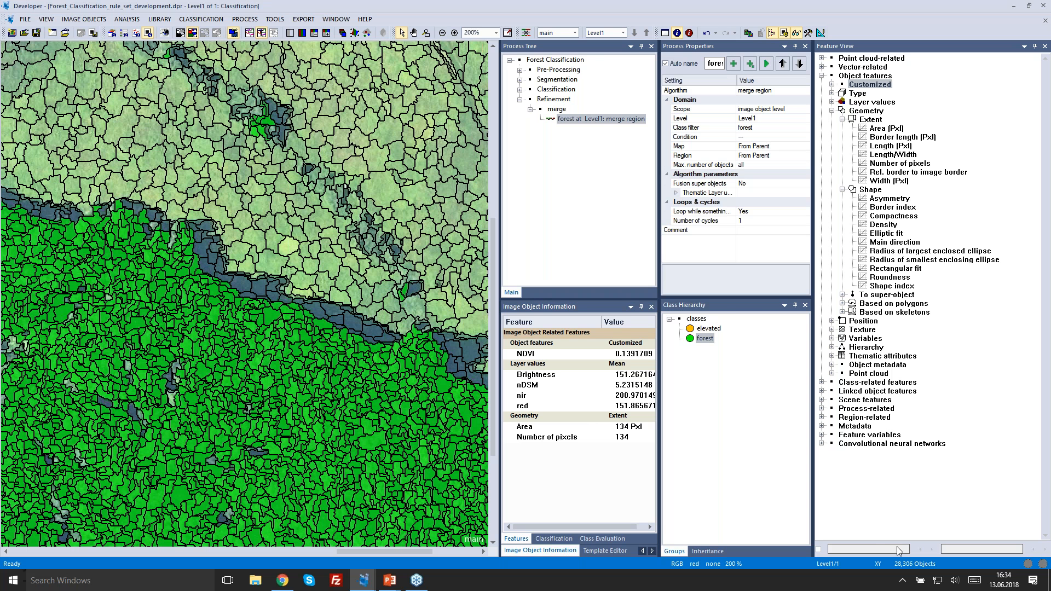
{"action": "left_click", "coordinate": [941, 20]}
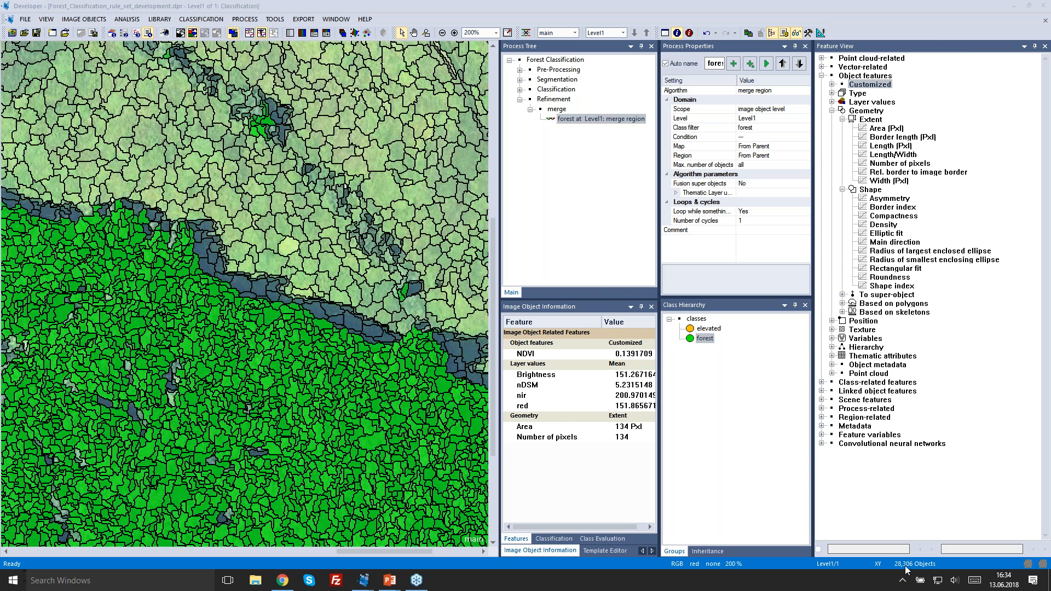
{"action": "left_click", "coordinate": [561, 120]}
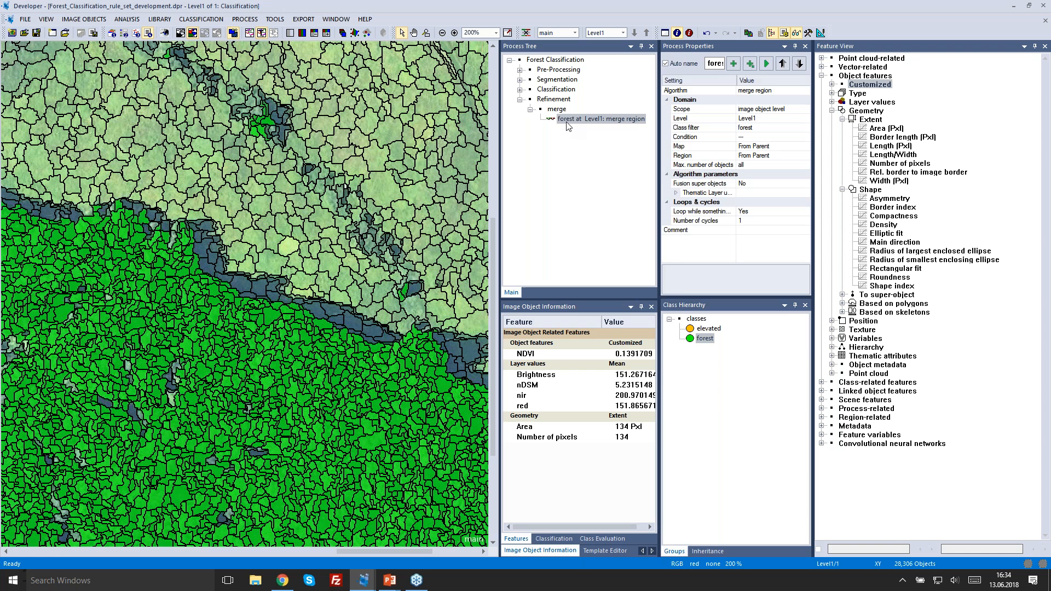
{"action": "right_click", "coordinate": [563, 123]}
{"action": "left_click", "coordinate": [574, 121]}
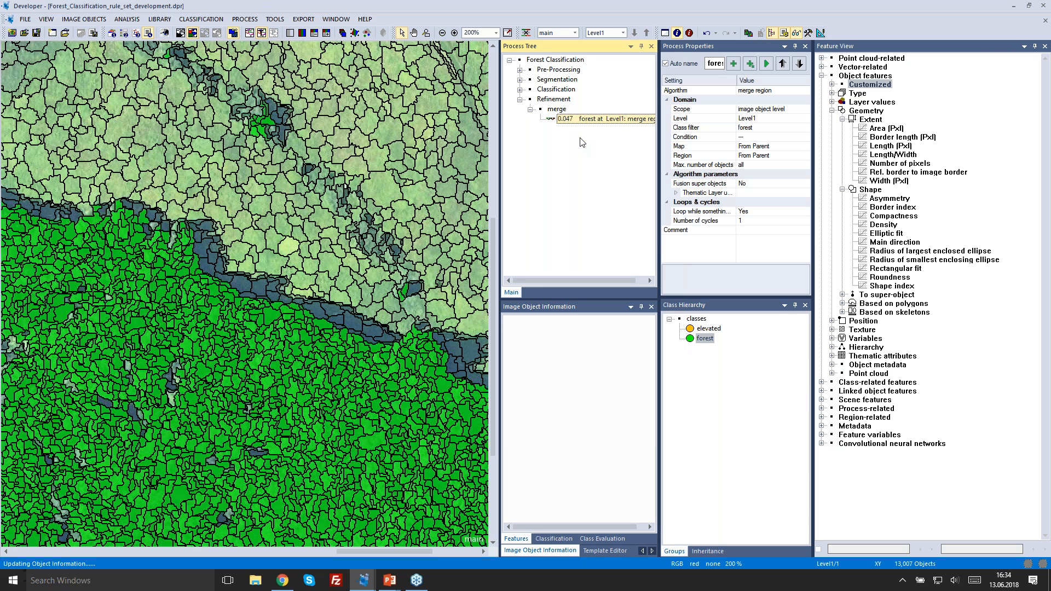
{"action": "left_click_drag", "start_coordinate": [87, 282], "coordinate": [140, 280]}
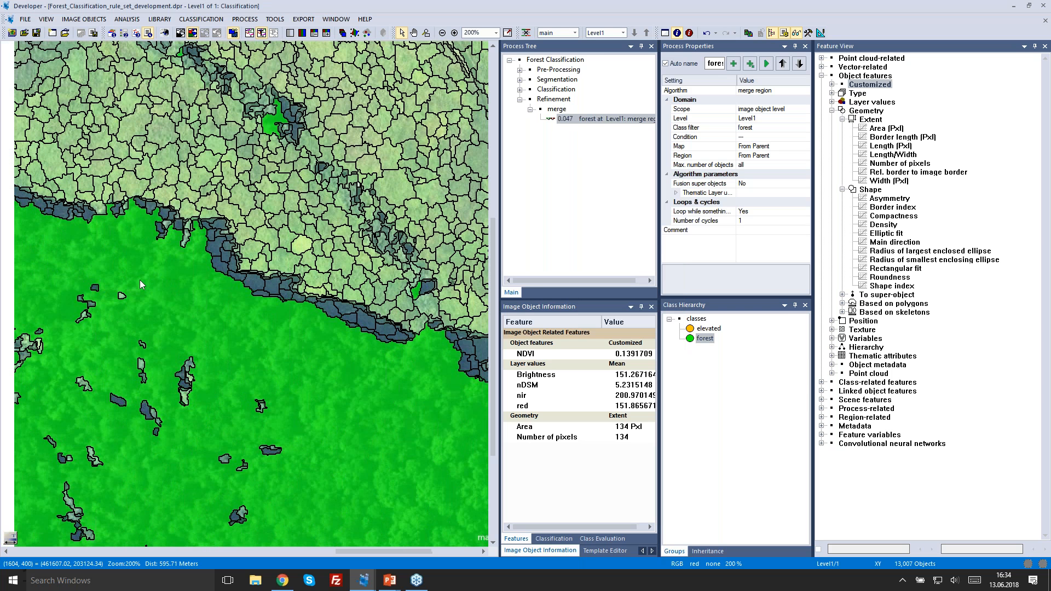
{"action": "scroll", "coordinate": [280, 402], "scroll_direction": "down", "scroll_amount": 1}
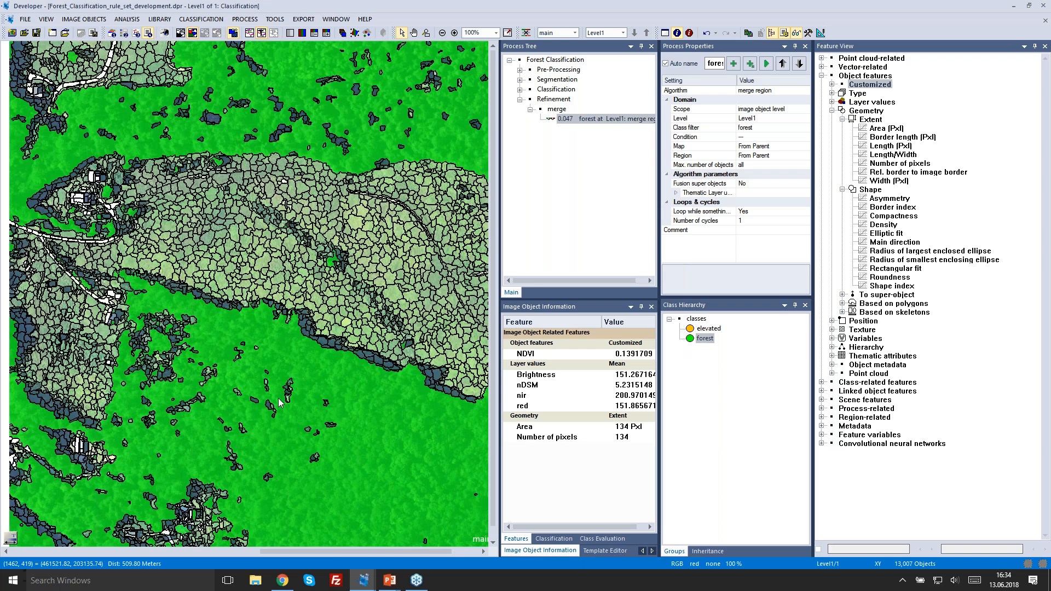
{"action": "left_click_drag", "start_coordinate": [278, 402], "coordinate": [334, 382]}
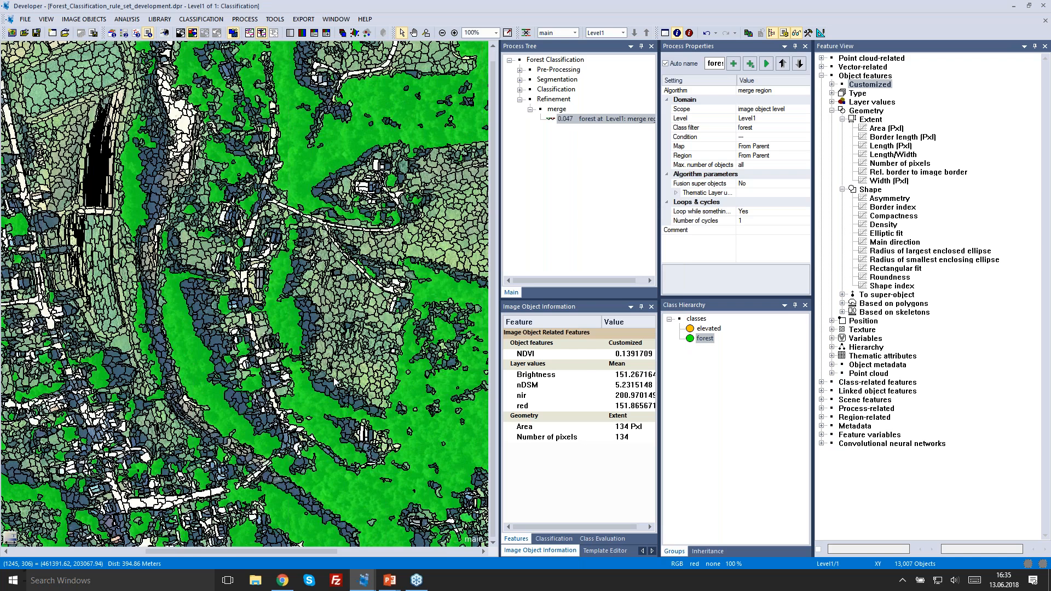
- Duplicate the forest merge process, set the copy's class filter to unclassified, execute it and check the merged objects
{"action": "double_click", "coordinate": [566, 129]}
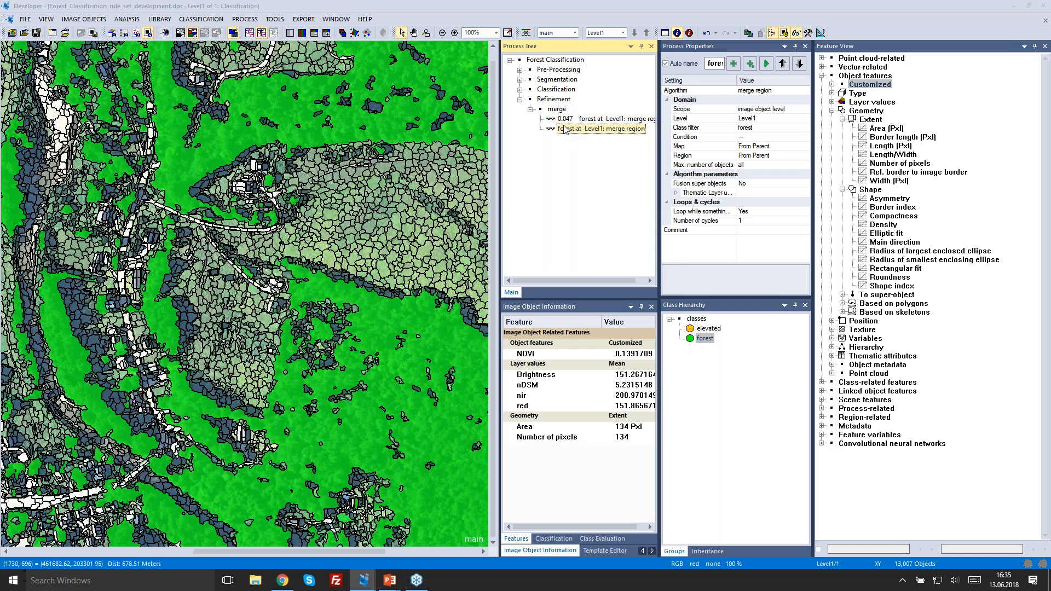
{"action": "left_click", "coordinate": [323, 280]}
{"action": "left_click", "coordinate": [328, 280]}
{"action": "left_click", "coordinate": [537, 383]}
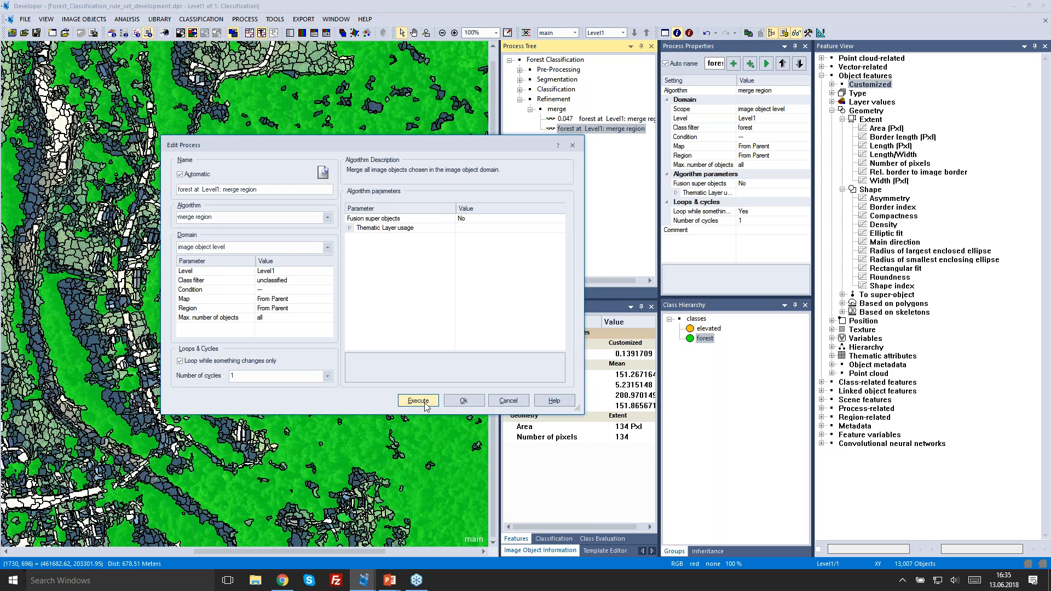
{"action": "left_click", "coordinate": [418, 401]}
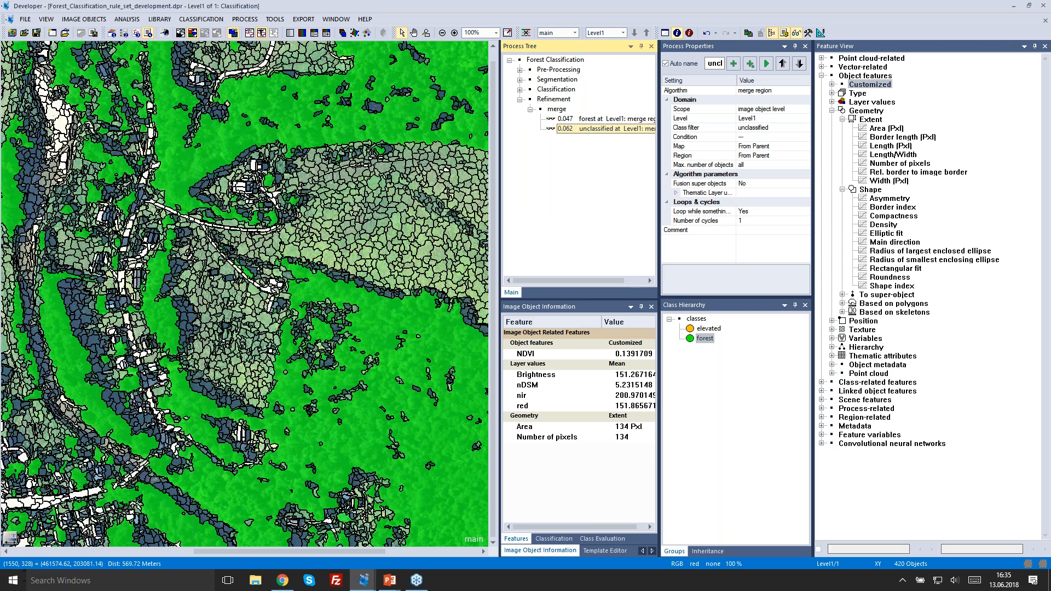
{"action": "left_click_drag", "start_coordinate": [289, 552], "coordinate": [174, 552]}
{"action": "left_click_drag", "start_coordinate": [299, 210], "coordinate": [380, 288]}
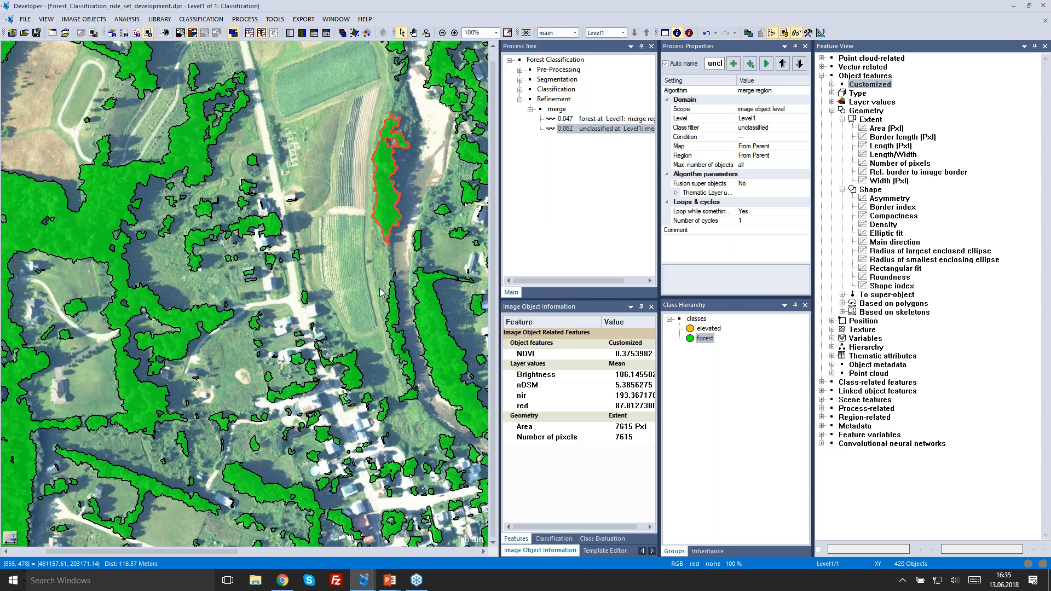
- Append a process named "Reshape" after the merge process, at the same level within Refinement
{"action": "scroll", "coordinate": [380, 292], "scroll_direction": "down", "scroll_amount": 1}
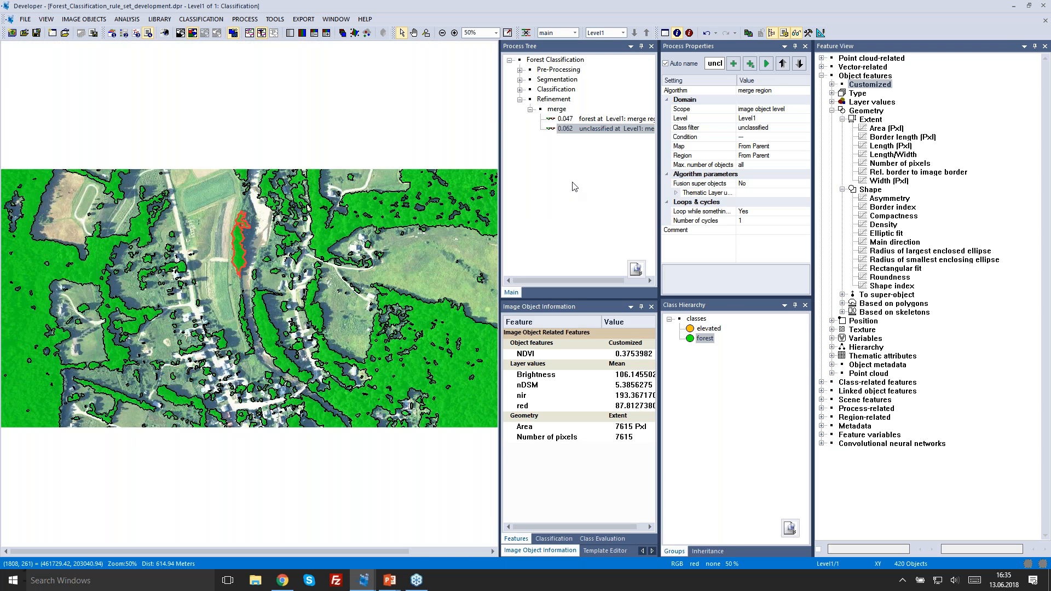
{"action": "left_click", "coordinate": [556, 110]}
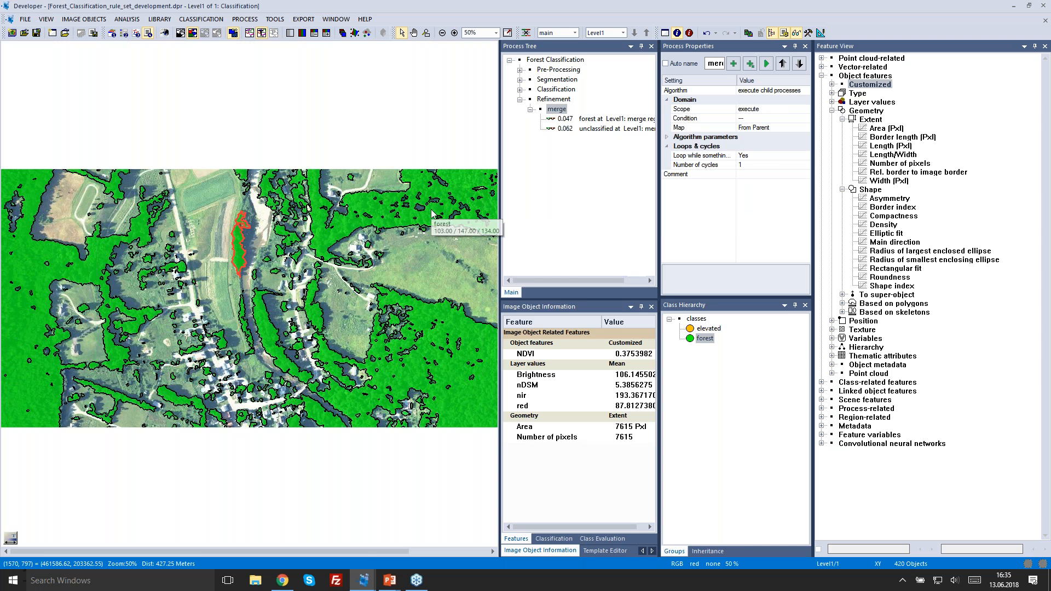
{"action": "scroll", "coordinate": [431, 211], "scroll_direction": "up", "scroll_amount": 1}
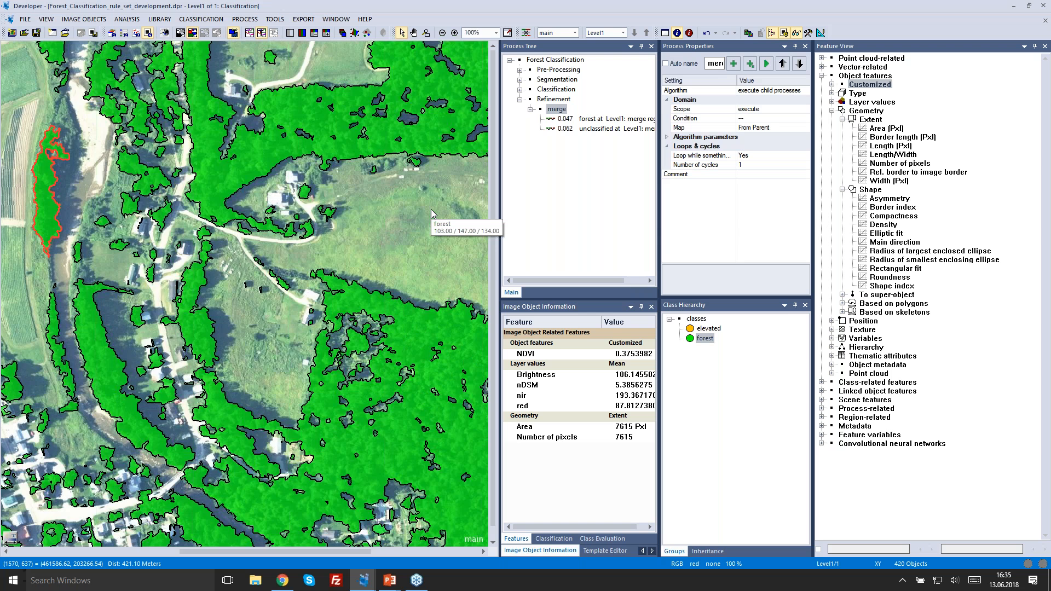
{"action": "scroll", "coordinate": [431, 209], "scroll_direction": "up", "scroll_amount": 2}
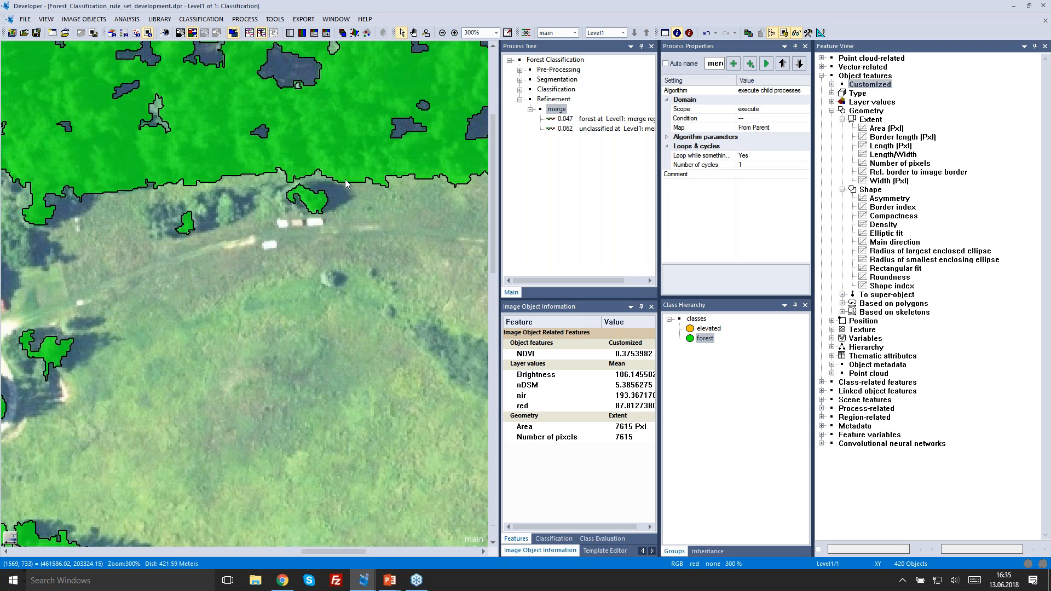
{"action": "scroll", "coordinate": [344, 179], "scroll_direction": "right", "scroll_amount": 3}
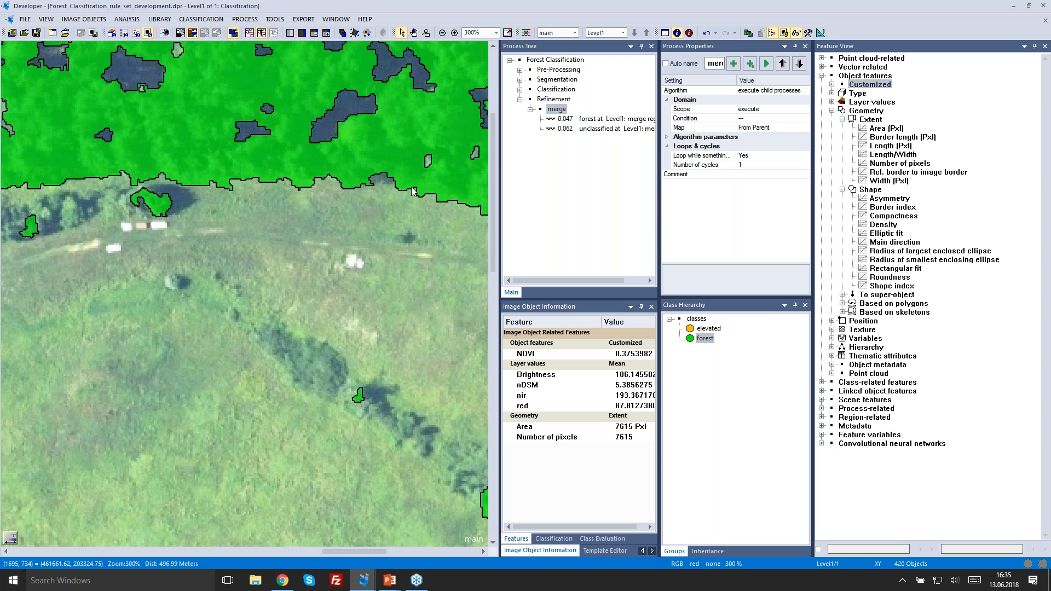
{"action": "scroll", "coordinate": [414, 191], "scroll_direction": "right", "scroll_amount": 3}
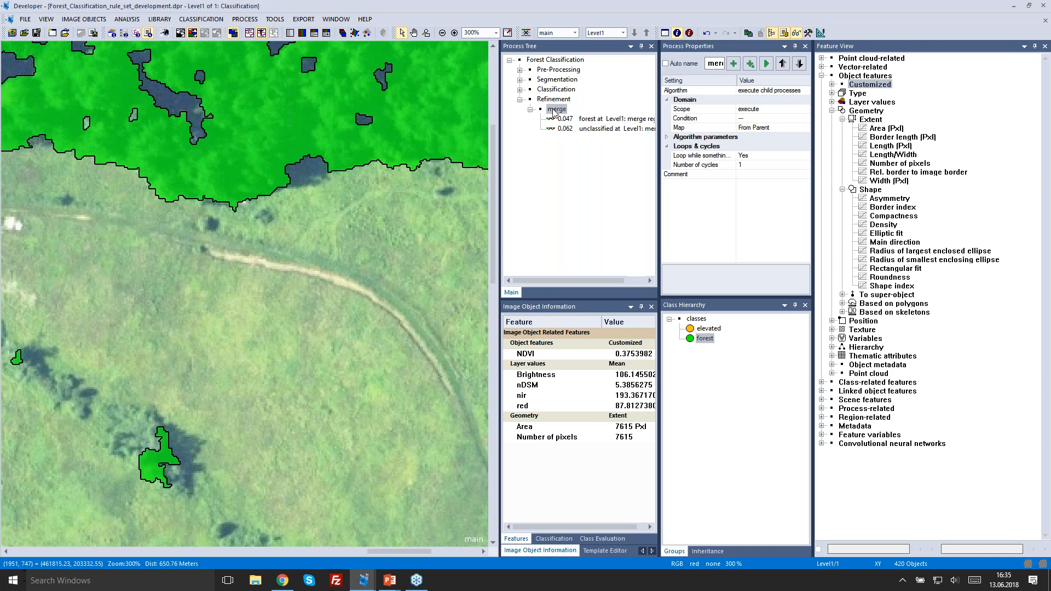
{"action": "right_click", "coordinate": [554, 110]}
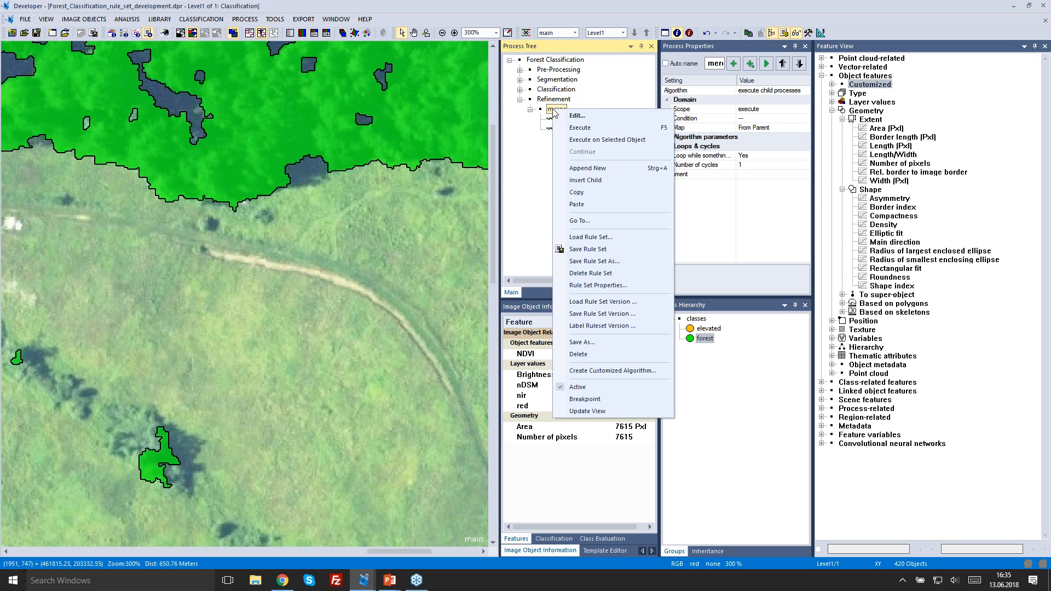
{"action": "left_click", "coordinate": [589, 169]}
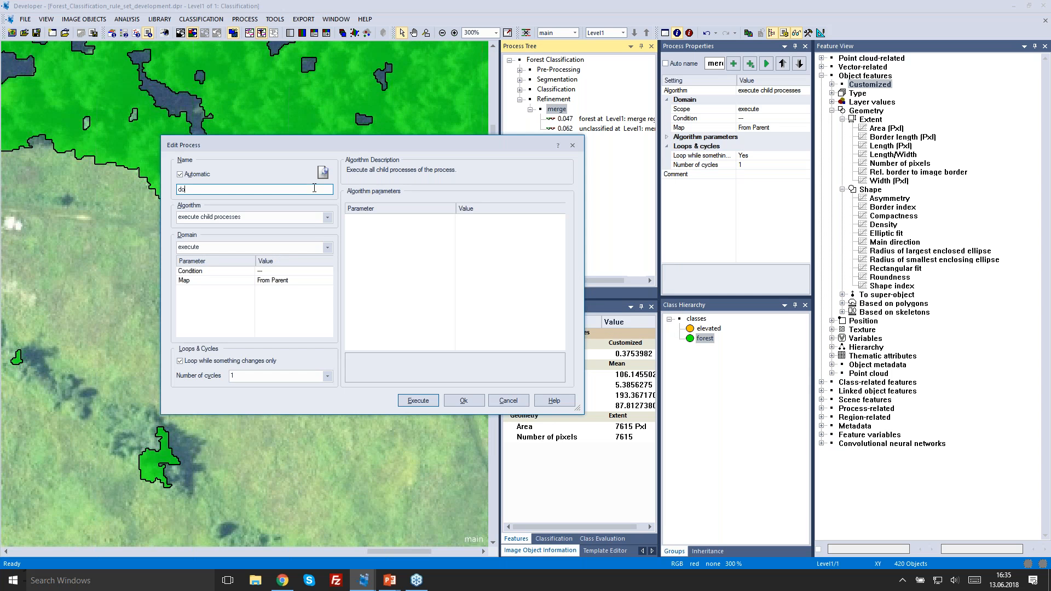
{"action": "type", "text": "Reshape"}
{"action": "left_click", "coordinate": [463, 400]}
- Insert a child process under Reshape using the pixel-based object resizing algorithm, with the mode set to Growing
{"action": "right_click", "coordinate": [564, 144]}
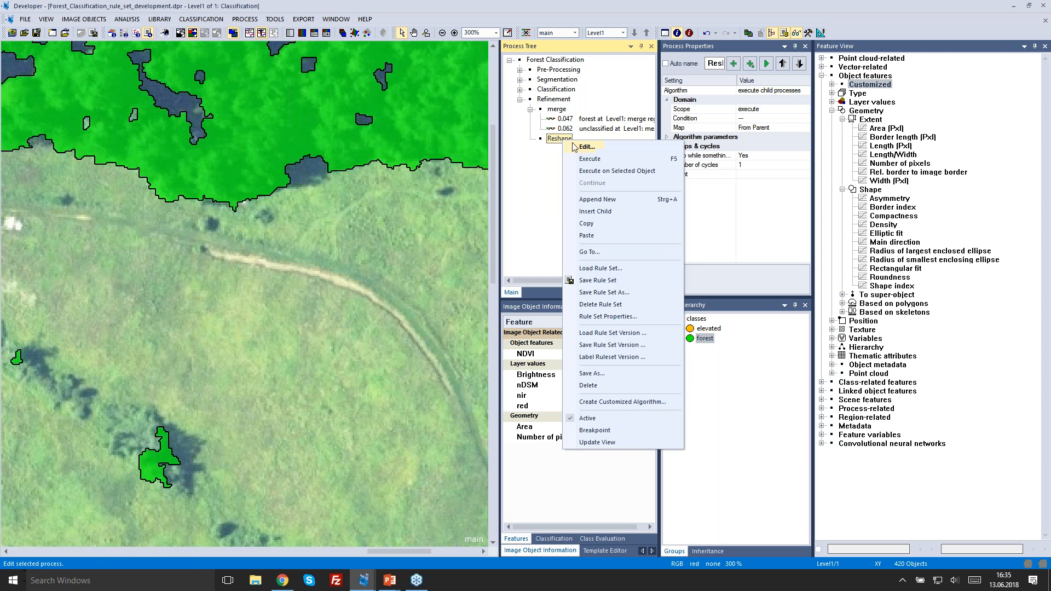
{"action": "left_click", "coordinate": [621, 212]}
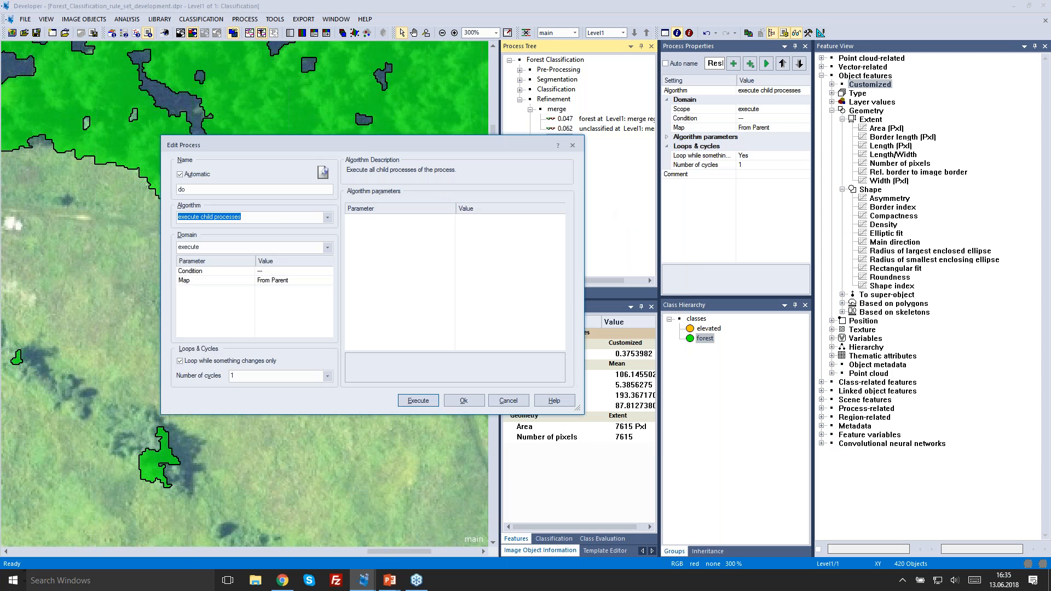
{"action": "type", "text": "pixel-based object resizing"}
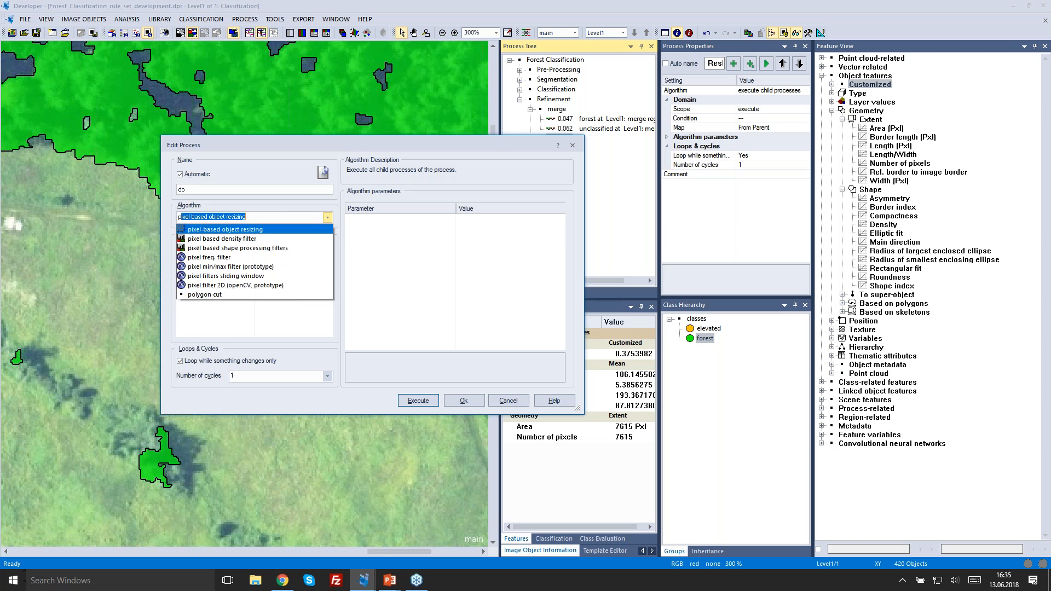
{"action": "left_click", "coordinate": [283, 231]}
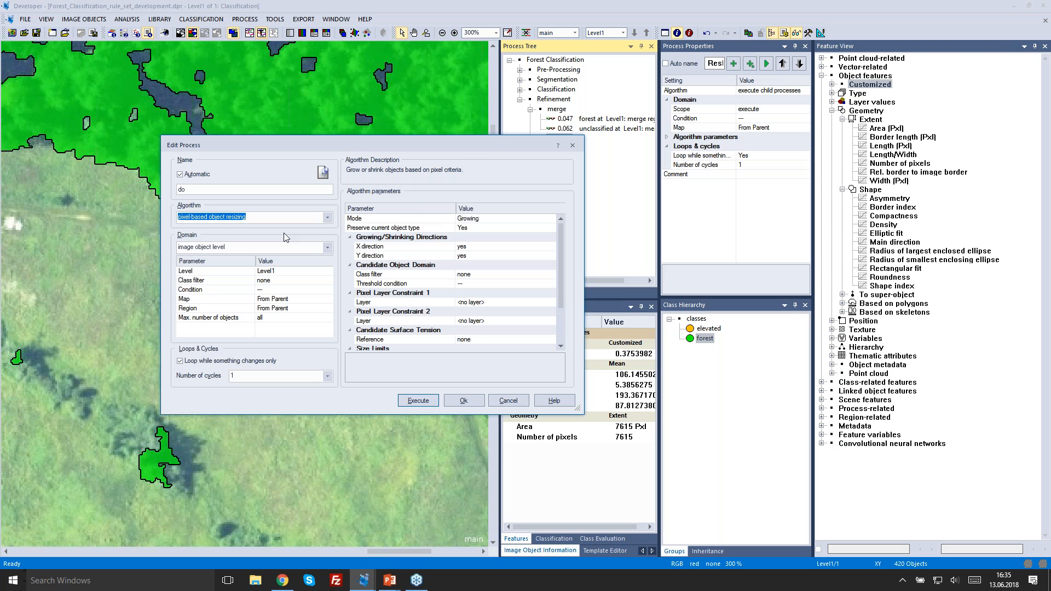
{"action": "left_click", "coordinate": [554, 218]}
{"action": "left_click", "coordinate": [482, 225]}
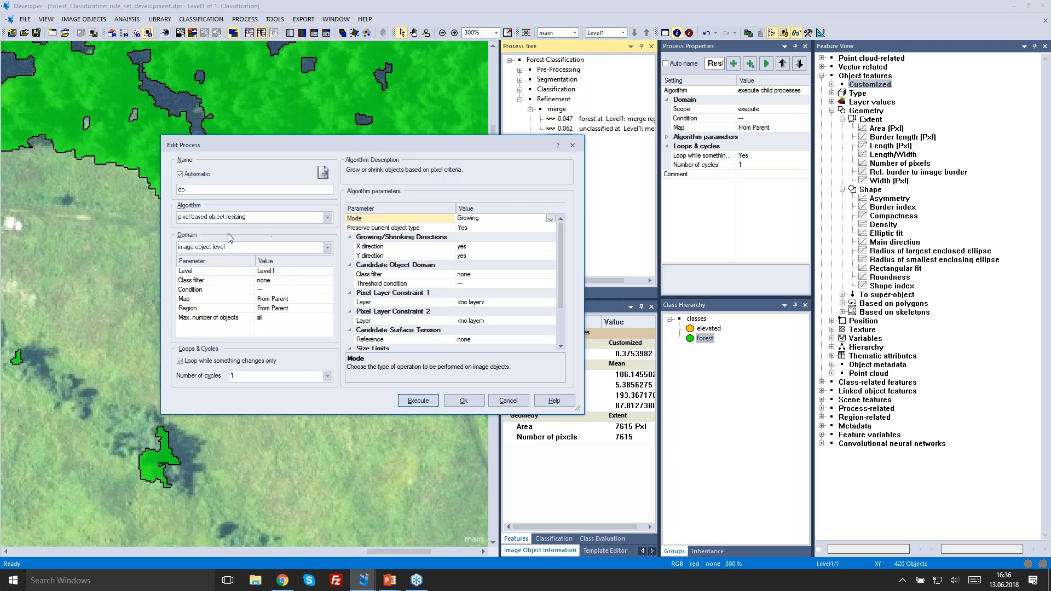
- Set the domain class filter of the object resizing process to forest and review its remaining algorithm parameters
{"action": "left_click", "coordinate": [330, 283]}
{"action": "left_click", "coordinate": [430, 195]}
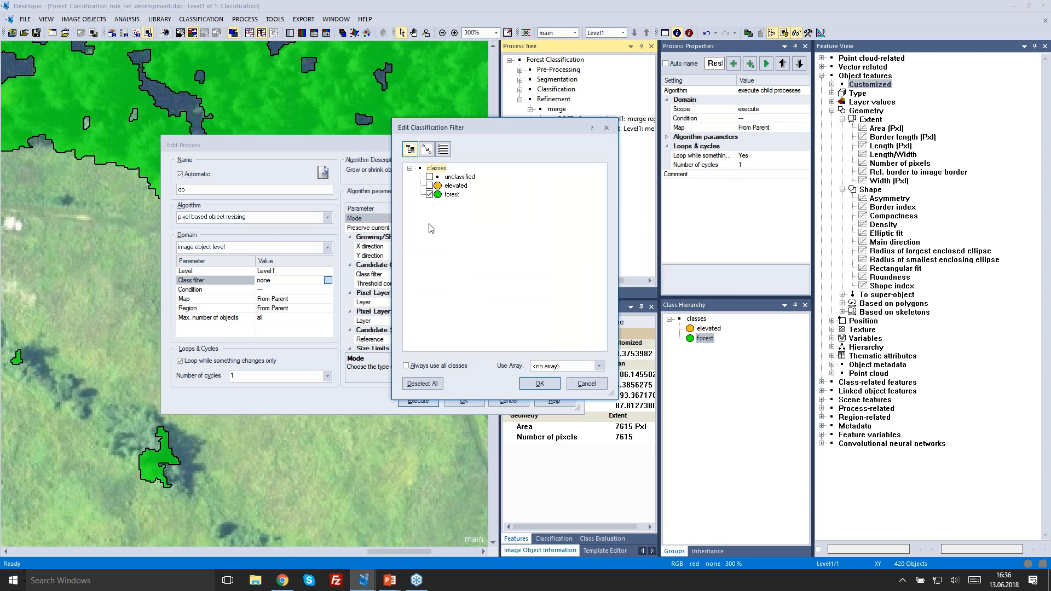
{"action": "left_click", "coordinate": [539, 384]}
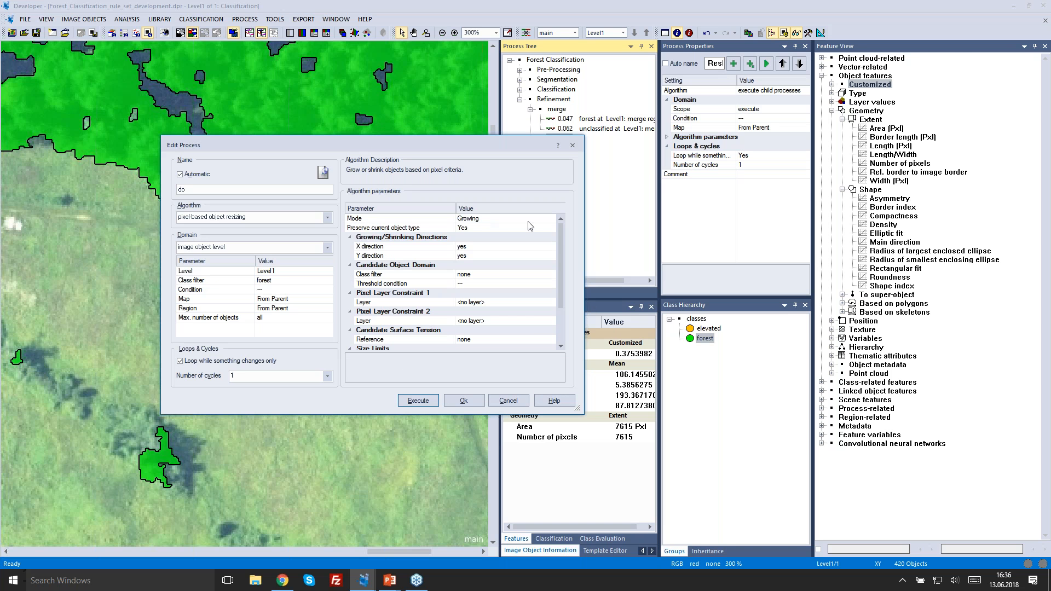
{"action": "left_click_drag", "start_coordinate": [560, 241], "coordinate": [558, 307]}
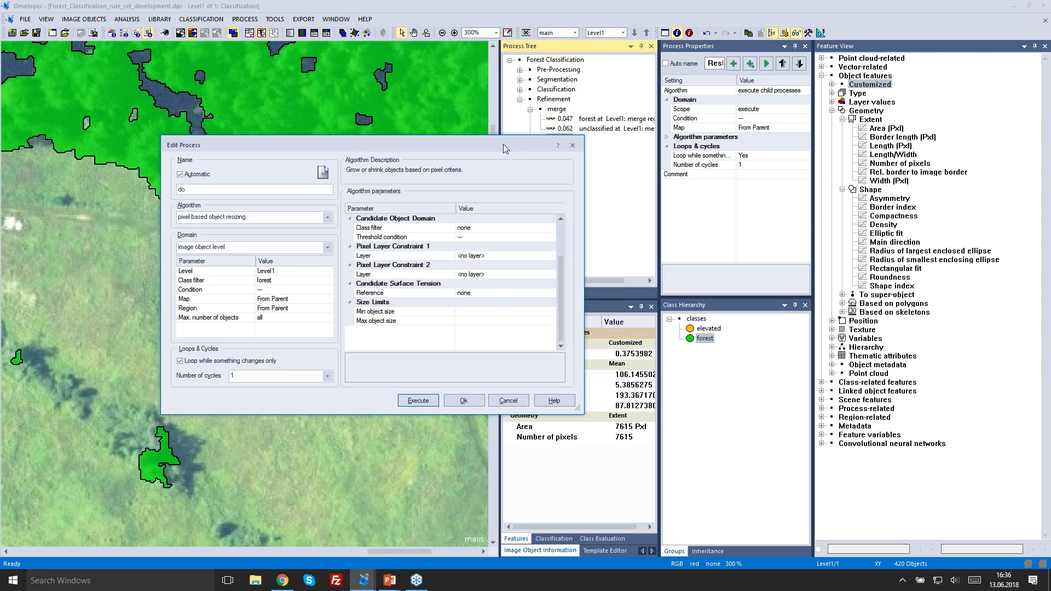
- Review the algorithm parameters of the pixel-based object resizing process for the forest class
{"action": "left_click_drag", "start_coordinate": [504, 143], "coordinate": [483, 135]}
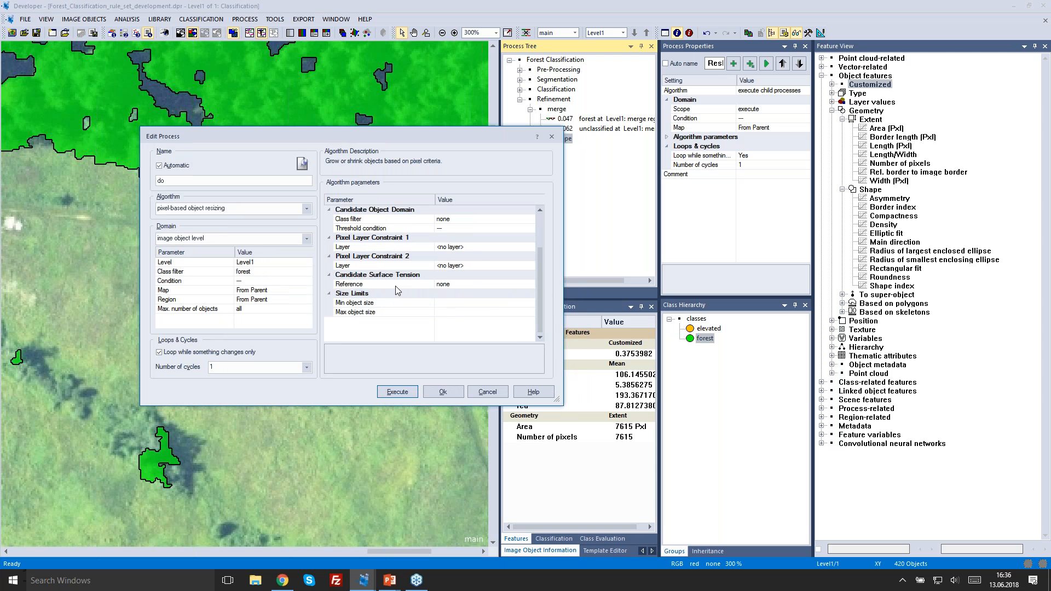
{"action": "left_click_drag", "start_coordinate": [543, 282], "coordinate": [540, 257]}
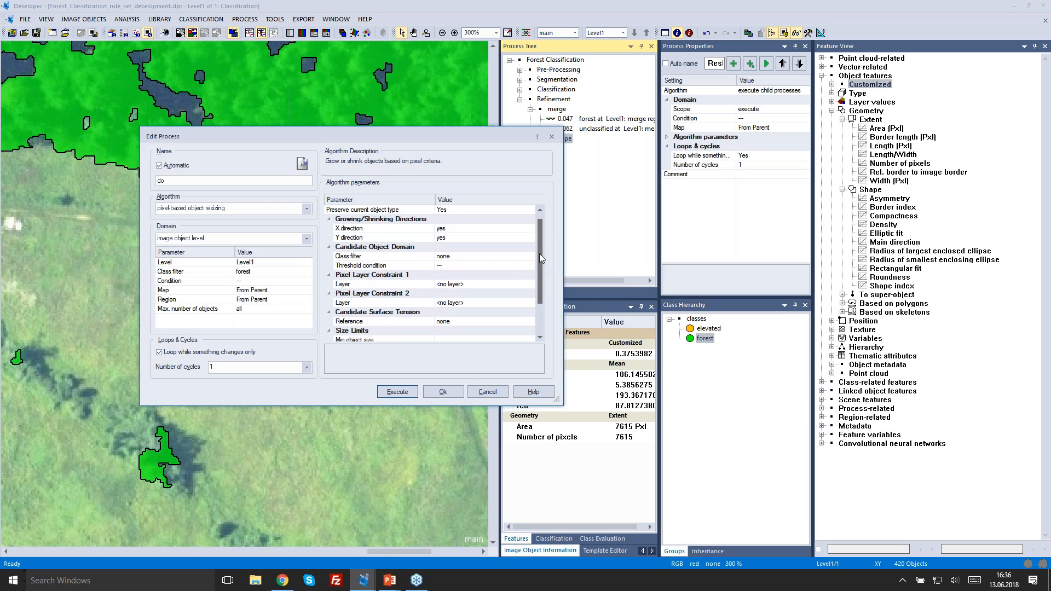
{"action": "scroll", "coordinate": [540, 271], "scroll_direction": "down", "scroll_amount": 1}
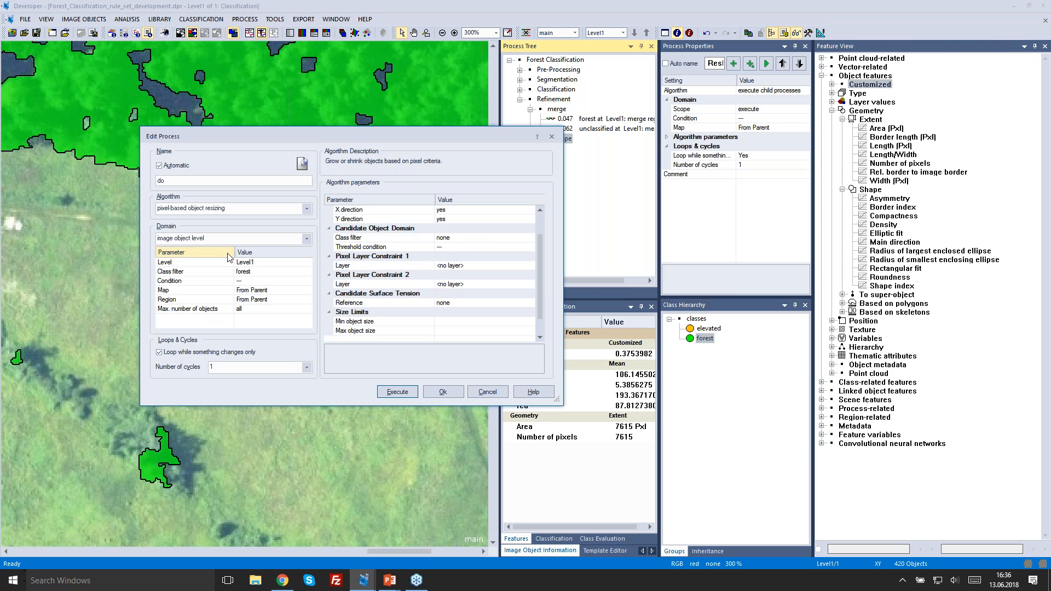
- Switch to the browser and briefly play the YouTube video "eCognition Deconstructed: Pixel-Based Object Resizing", pausing it at the title screen
{"action": "key", "text": "alt+Tab"}
{"action": "key", "text": "Tab"}
{"action": "key", "text": "Tab"}
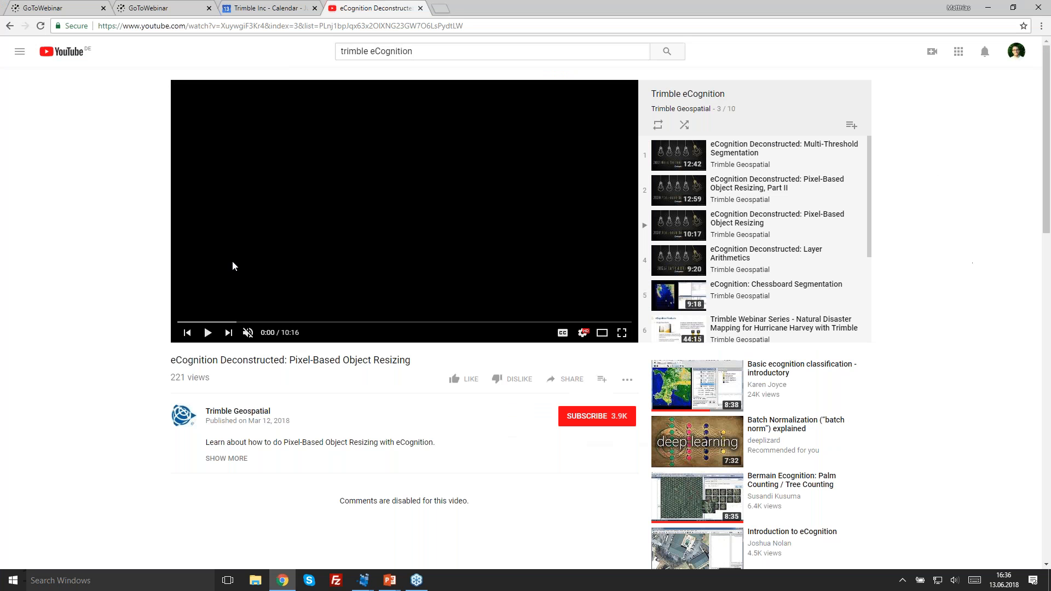
{"action": "left_click", "coordinate": [208, 332]}
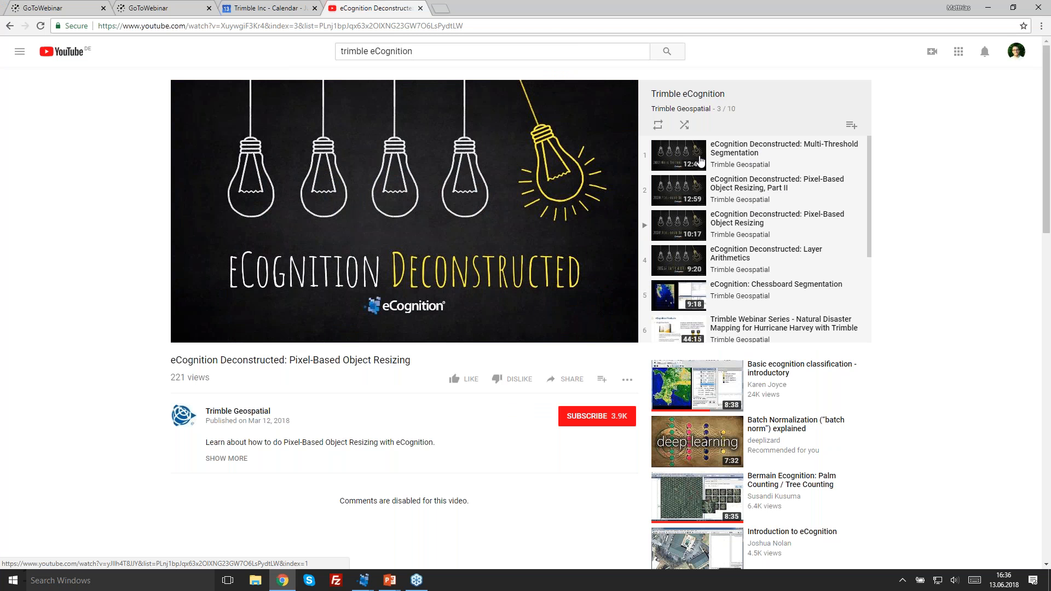
{"action": "mouse_move", "coordinate": [587, 199]}
{"action": "left_click", "coordinate": [208, 333]}
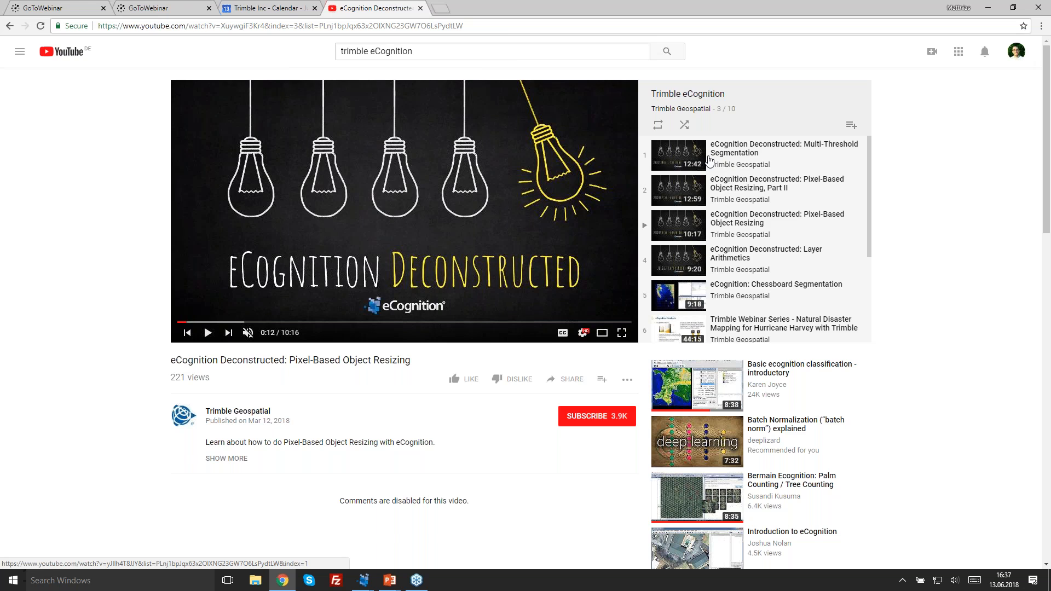
- Back in eCognition Developer, set the Candidate Surface Tension reference to object with value 0.5 and save the resizing process without executing it
{"action": "key", "text": "alt+Tab"}
{"action": "scroll", "coordinate": [538, 290], "scroll_direction": "down", "scroll_amount": 2}
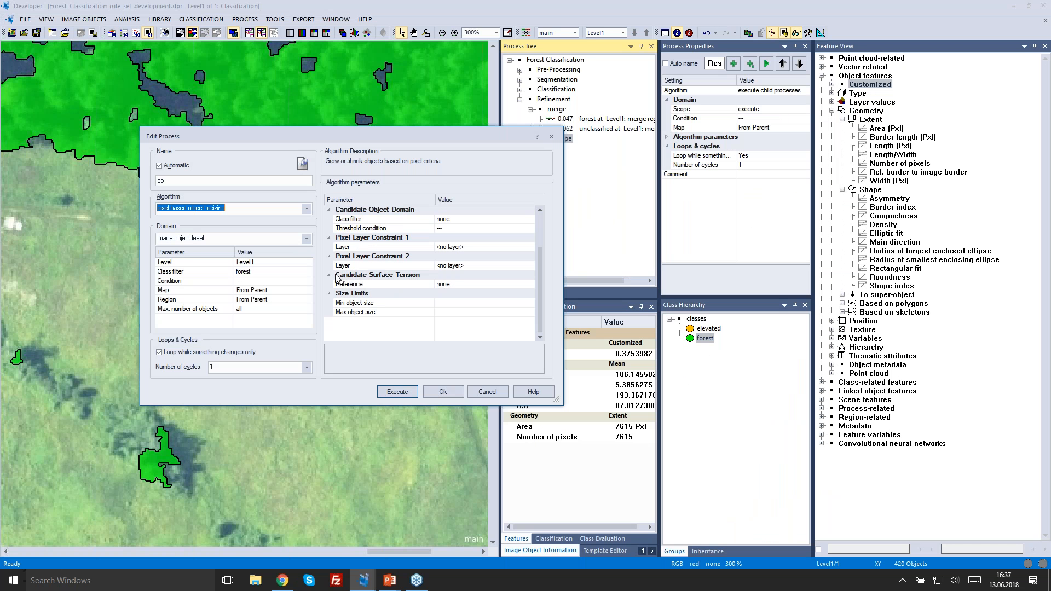
{"action": "left_click", "coordinate": [530, 286]}
{"action": "left_click", "coordinate": [530, 285]}
{"action": "left_click", "coordinate": [466, 306]}
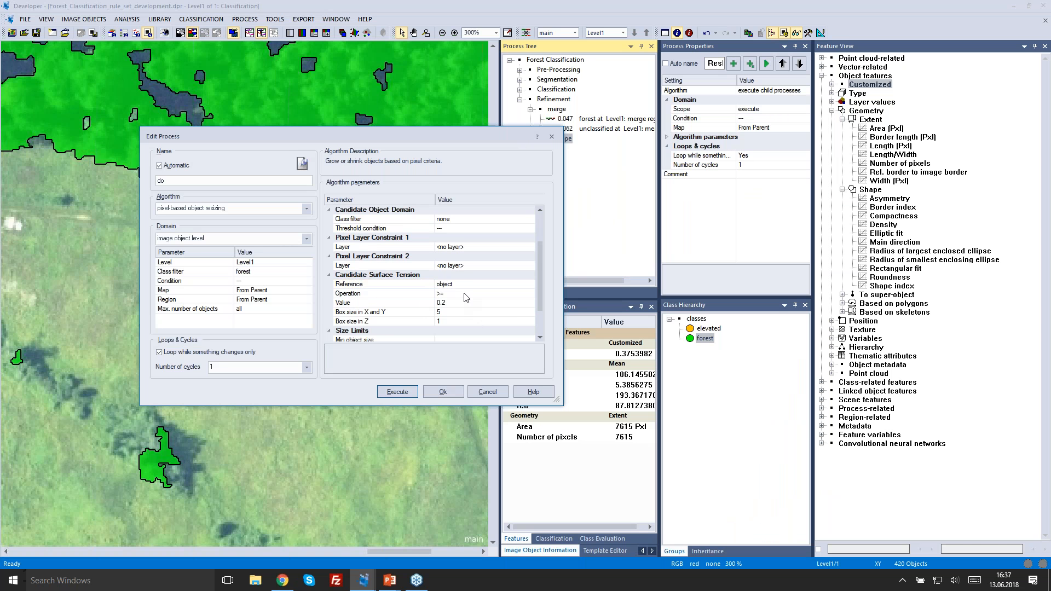
{"action": "left_click", "coordinate": [467, 312]}
{"action": "left_click", "coordinate": [465, 302]}
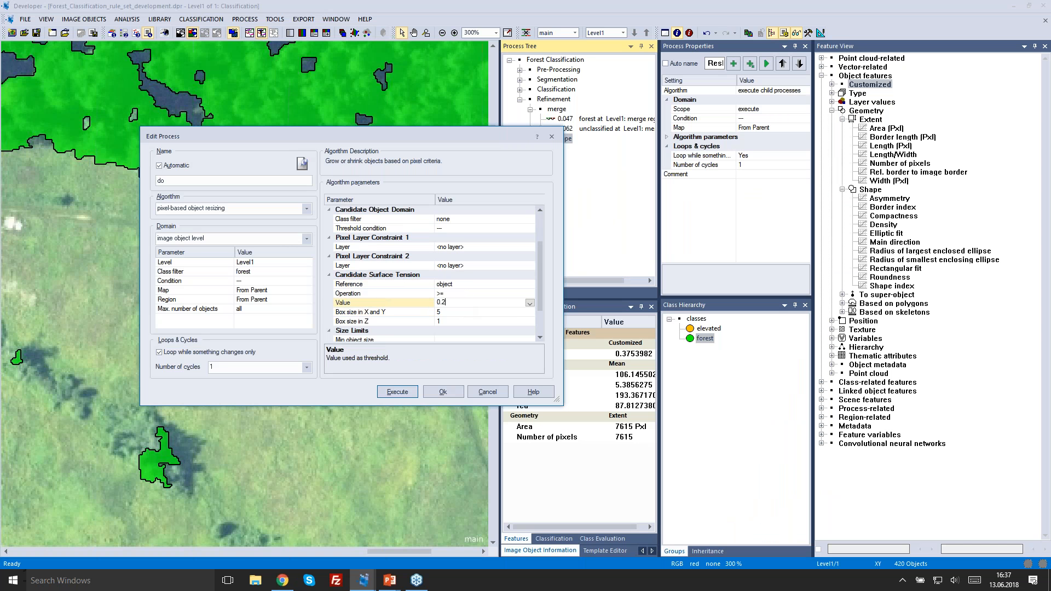
{"action": "type", "text": "5"}
{"action": "left_click", "coordinate": [449, 391]}
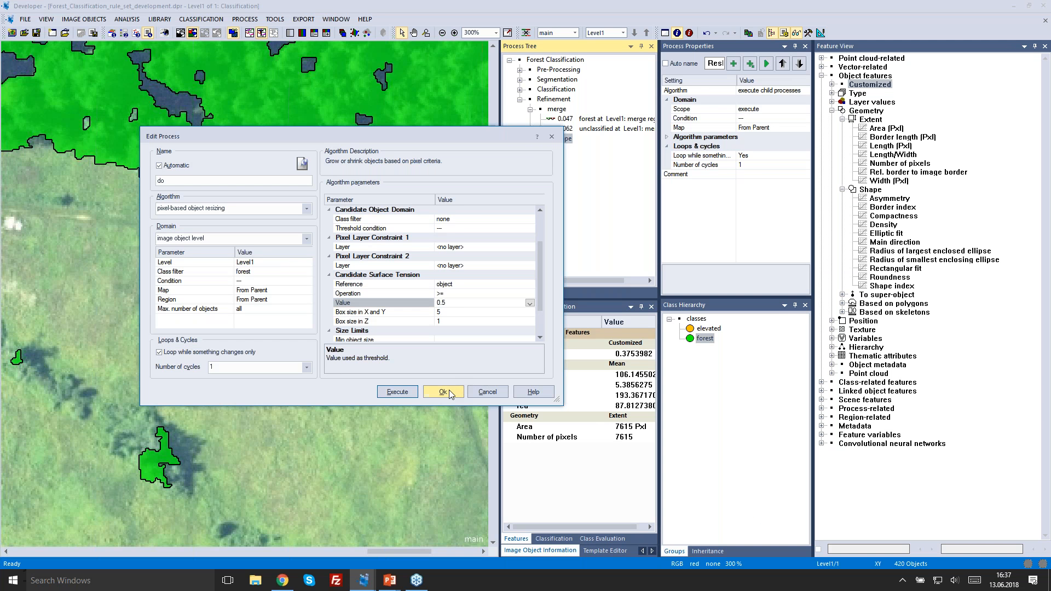
{"action": "left_click", "coordinate": [449, 389]}
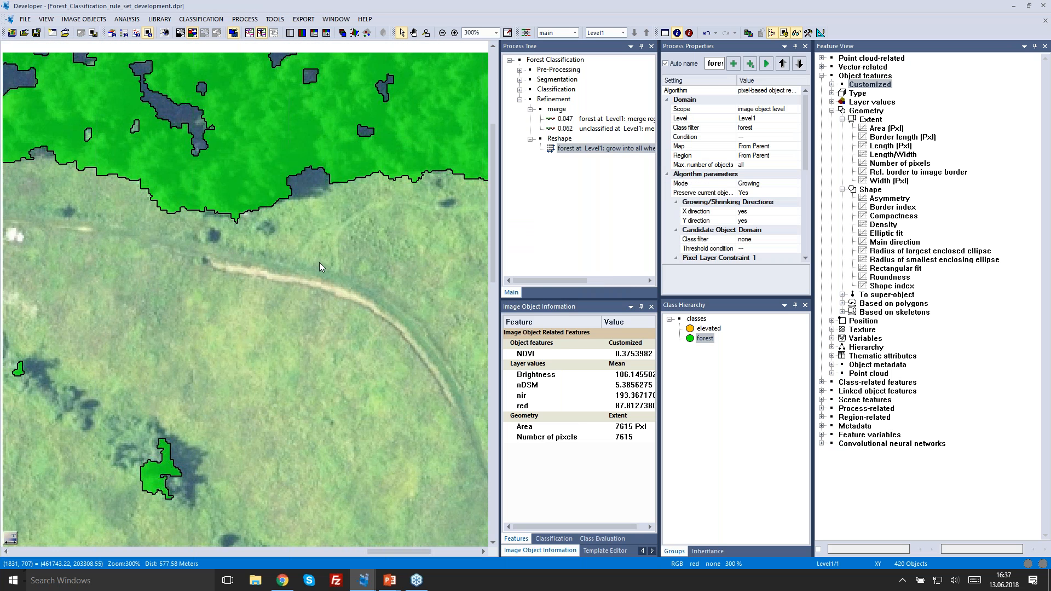
- Examine the jagged forest outlines along the forest edge at 800% zoom
{"action": "scroll", "coordinate": [320, 262], "scroll_direction": "up", "scroll_amount": 1}
{"action": "scroll", "coordinate": [326, 267], "scroll_direction": "up", "scroll_amount": 2}
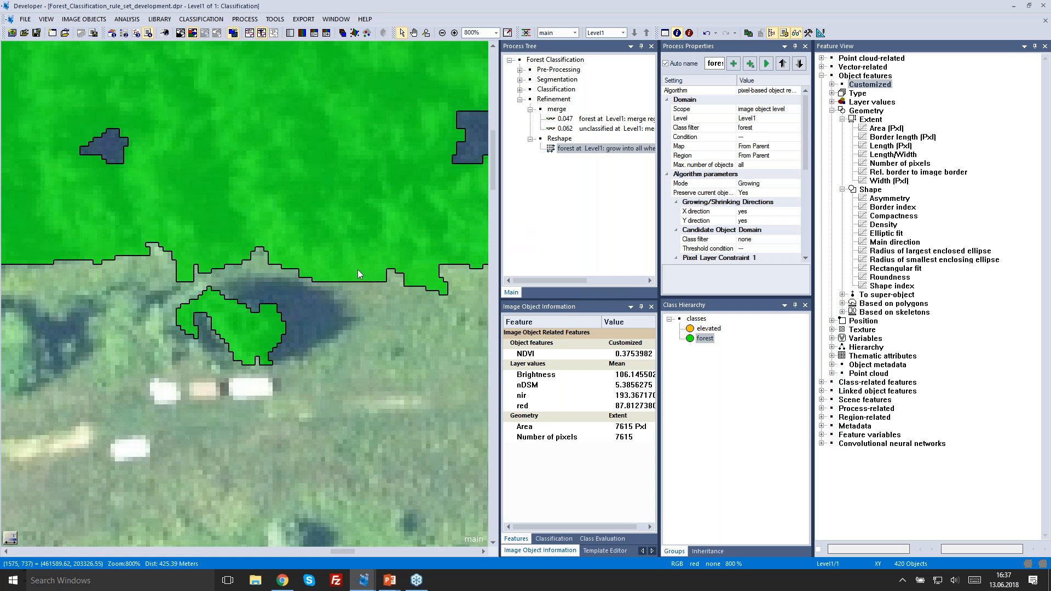
{"action": "left_click_drag", "start_coordinate": [80, 261], "coordinate": [423, 263]}
{"action": "left_click_drag", "start_coordinate": [123, 284], "coordinate": [307, 263]}
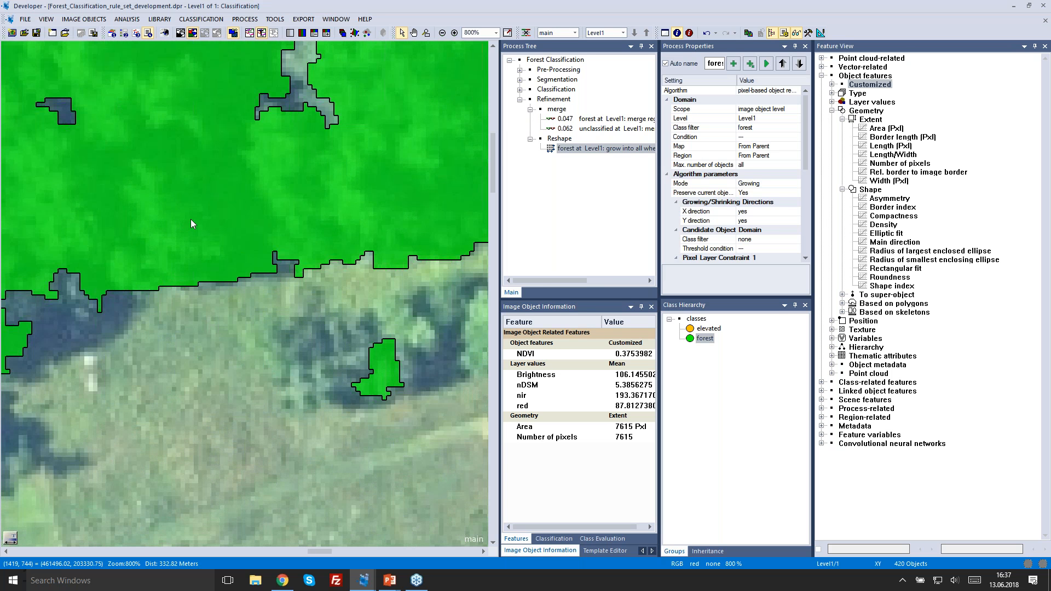
{"action": "left_click_drag", "start_coordinate": [191, 219], "coordinate": [304, 247]}
{"action": "left_click_drag", "start_coordinate": [130, 138], "coordinate": [242, 160]}
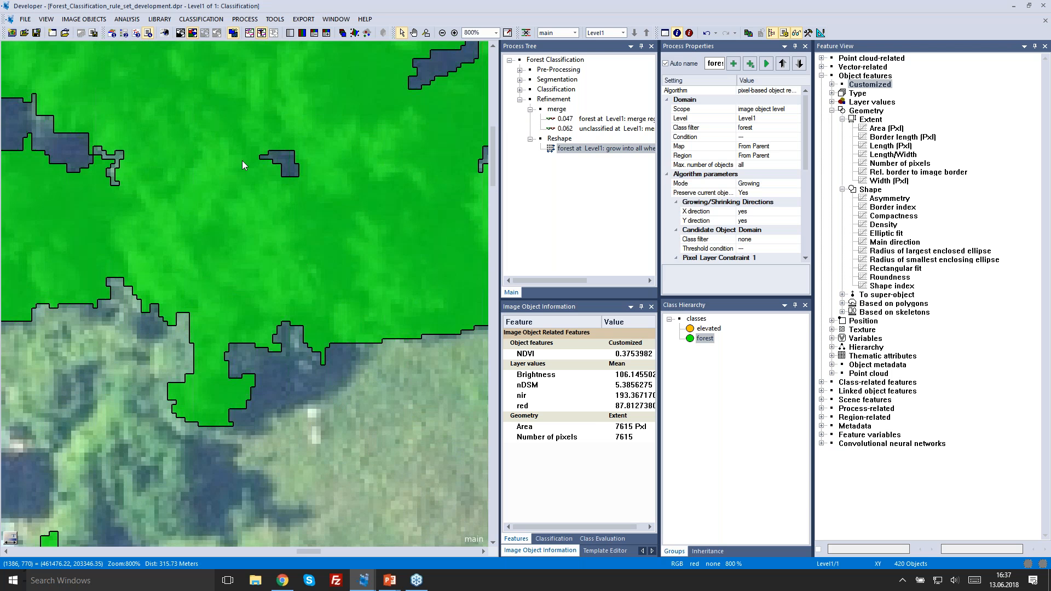
{"action": "left_click_drag", "start_coordinate": [131, 167], "coordinate": [163, 208]}
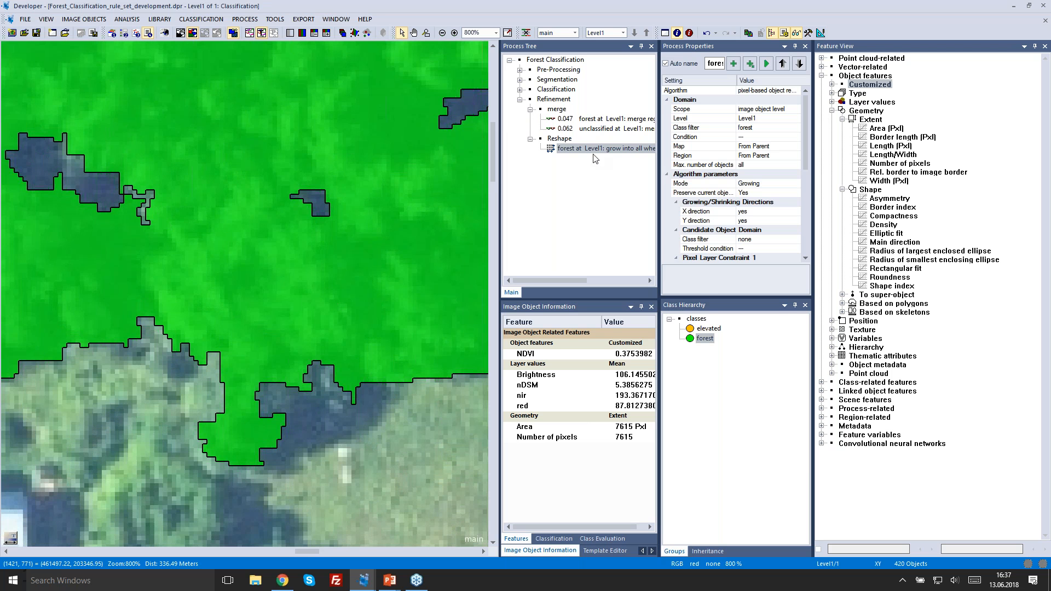
- Edit the forest growing process under Reshape, set its number of cycles to 3, and execute it
{"action": "right_click", "coordinate": [560, 149]}
{"action": "left_click", "coordinate": [607, 153]}
{"action": "left_click_drag", "start_coordinate": [474, 140], "coordinate": [433, 141]}
{"action": "left_click", "coordinate": [187, 370]}
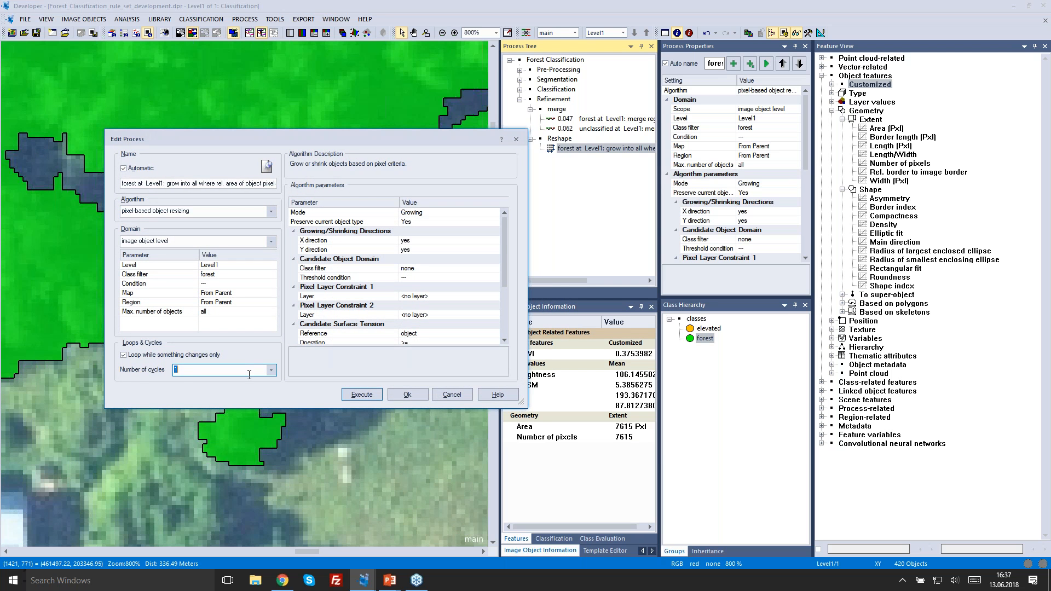
{"action": "type", "text": "3"}
{"action": "left_click", "coordinate": [358, 394]}
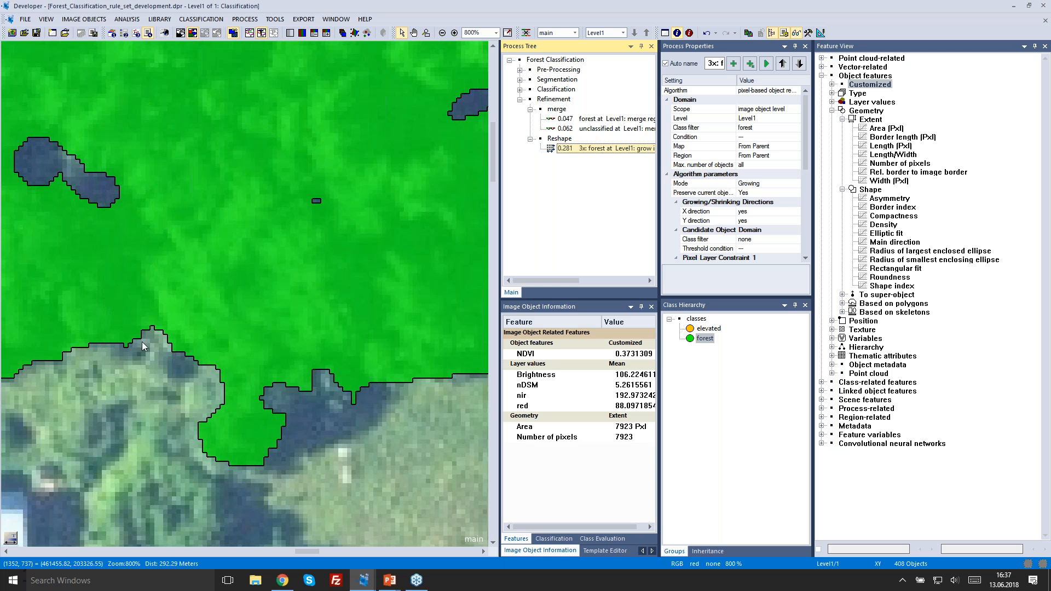
- Inspect the reshaped forest borders and the gaps around the houses at lower zoom levels
{"action": "left_click_drag", "start_coordinate": [147, 329], "coordinate": [273, 271]}
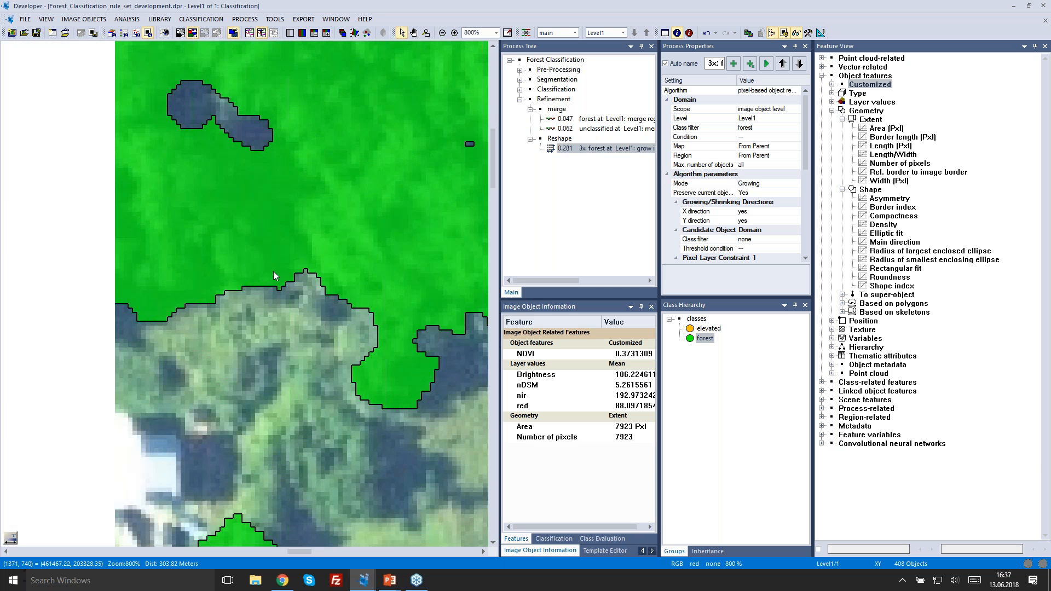
{"action": "scroll", "coordinate": [274, 271], "scroll_direction": "down", "scroll_amount": 1}
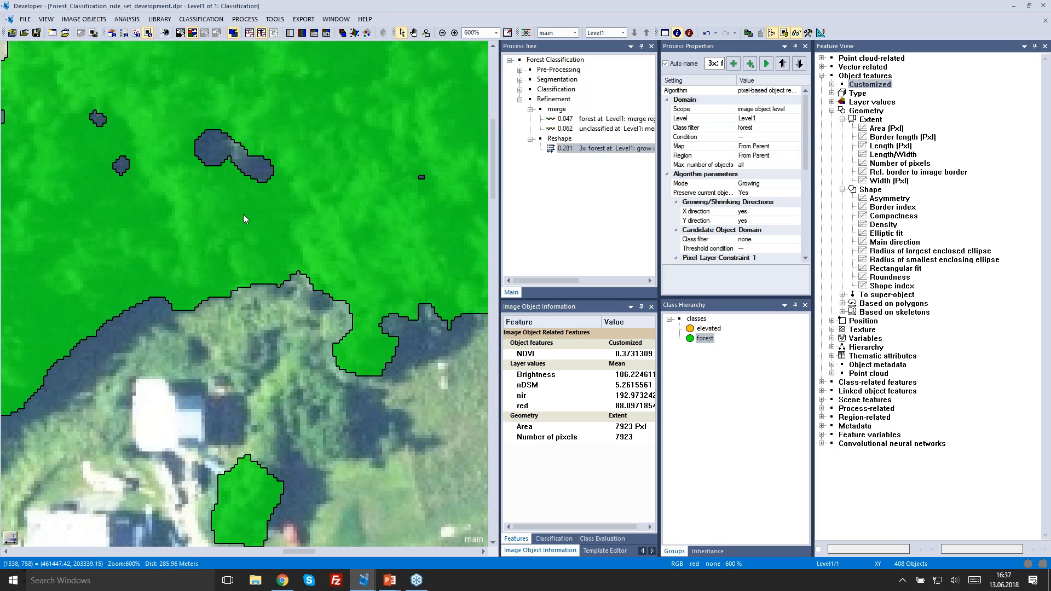
{"action": "scroll", "coordinate": [244, 219], "scroll_direction": "down", "scroll_amount": 1}
{"action": "left_click_drag", "start_coordinate": [213, 301], "coordinate": [245, 291]}
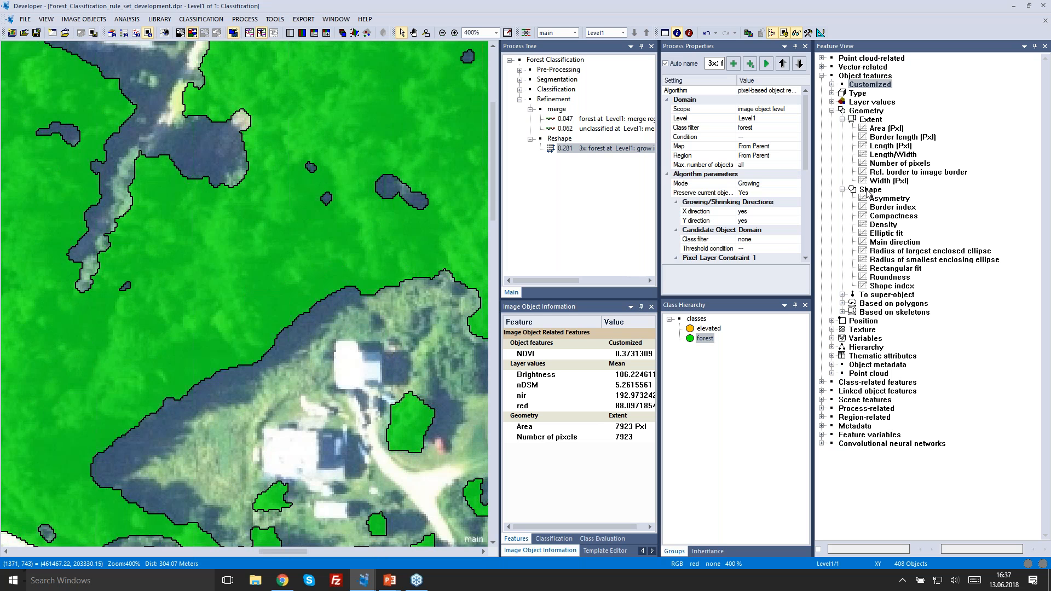
{"action": "key", "text": "alt+Tab"}
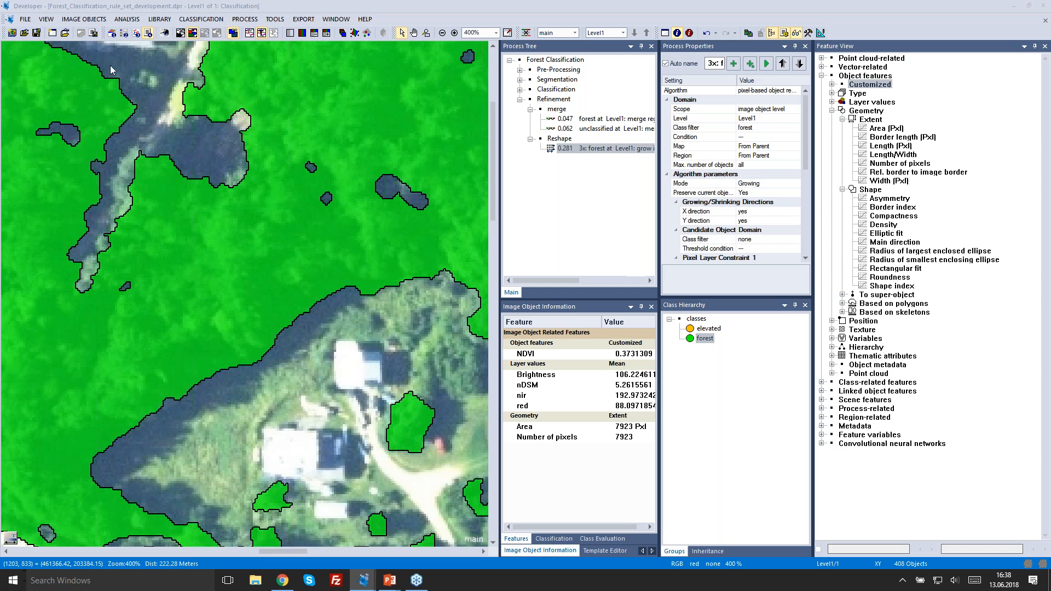
- Open the project's modification settings, review its resolution and image layers, and accept the dialog
{"action": "left_click", "coordinate": [26, 20]}
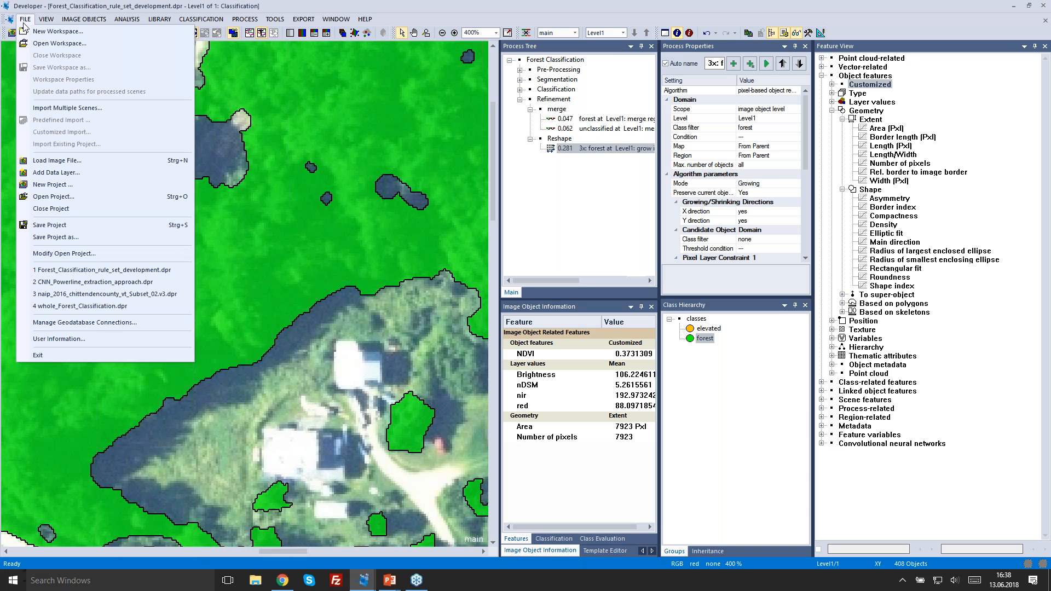
{"action": "left_click", "coordinate": [61, 255]}
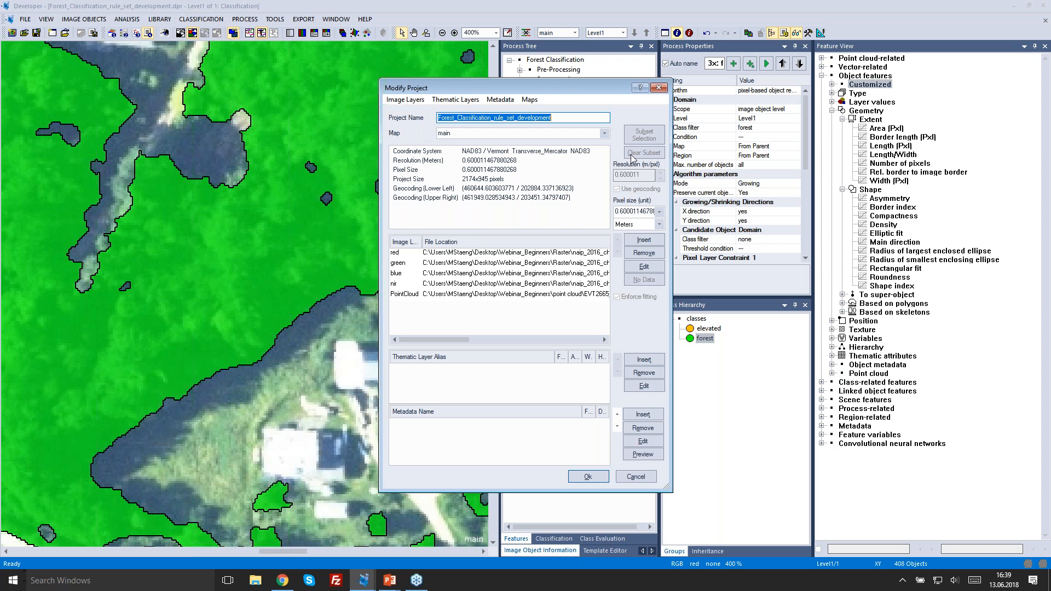
{"action": "left_click", "coordinate": [597, 482]}
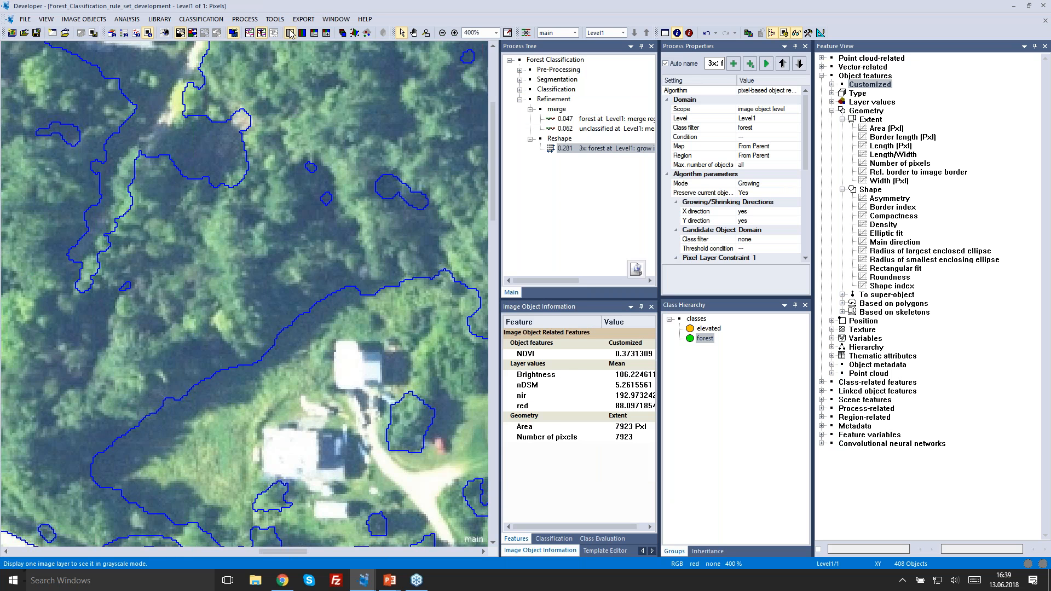
- Display the nDSM layer in grayscale and compare the forest outlines with the elevation data
{"action": "left_click", "coordinate": [291, 33]}
{"action": "scroll", "coordinate": [277, 111], "scroll_direction": "up", "scroll_amount": 3}
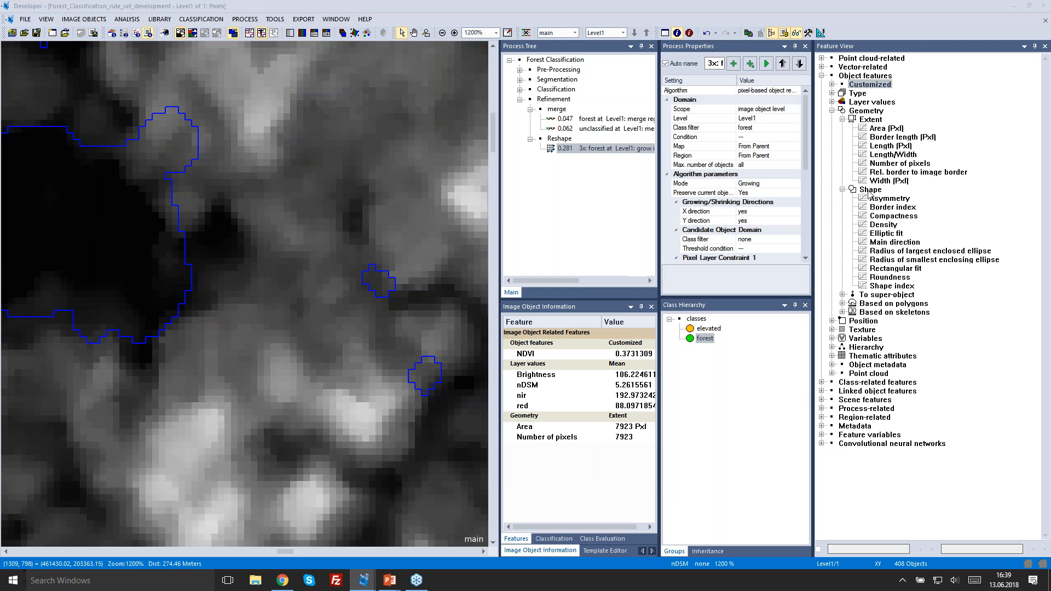
{"action": "left_click_drag", "start_coordinate": [216, 211], "coordinate": [292, 218]}
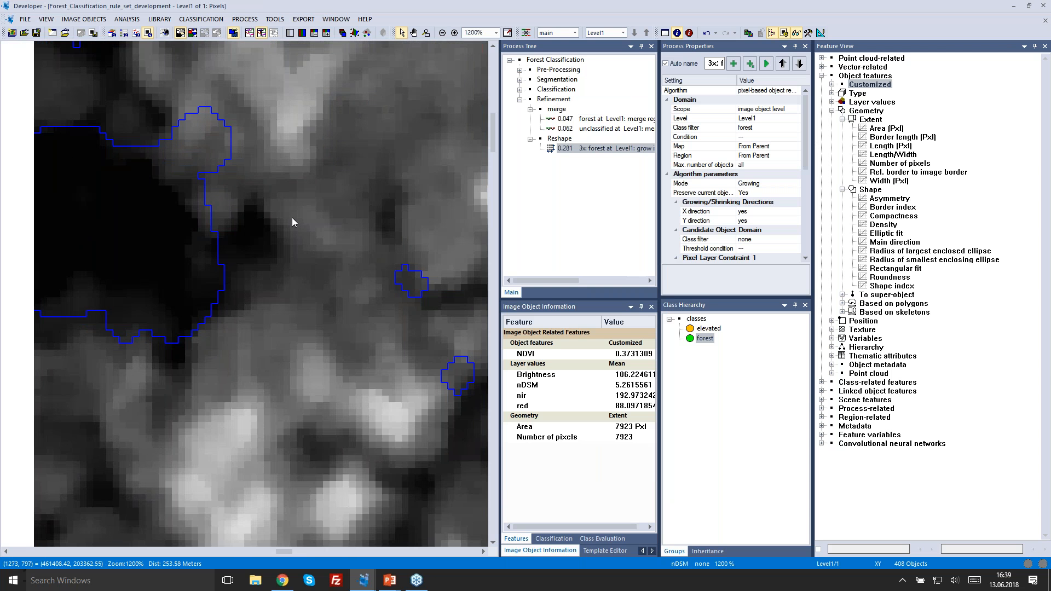
{"action": "scroll", "coordinate": [292, 218], "scroll_direction": "down", "scroll_amount": 1}
{"action": "scroll", "coordinate": [281, 210], "scroll_direction": "down", "scroll_amount": 1}
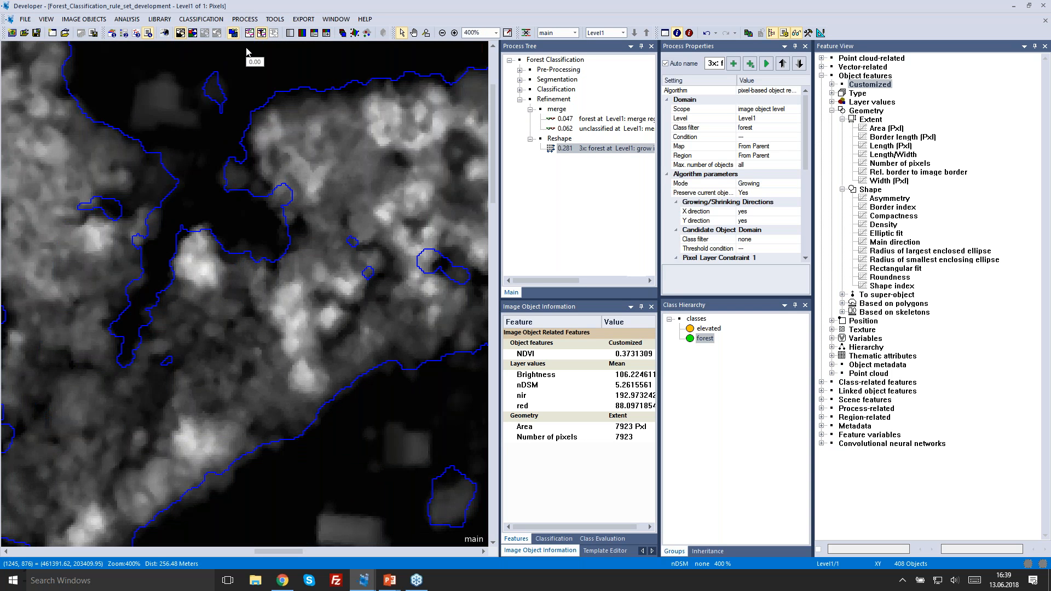
- Restore the RGB layer mix and show the classification of the image objects
{"action": "left_click", "coordinate": [303, 34]}
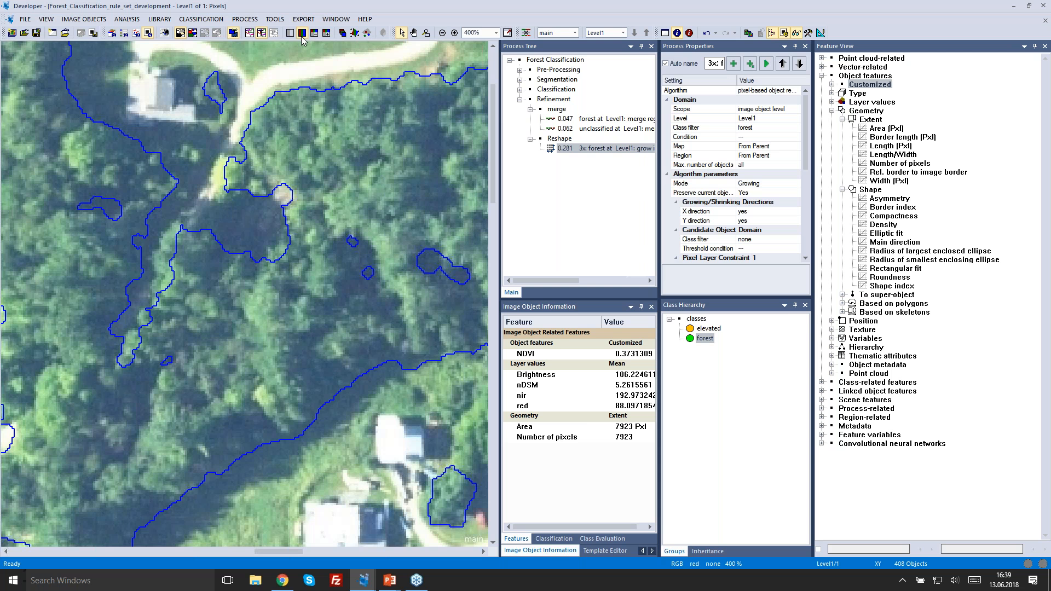
{"action": "scroll", "coordinate": [301, 37], "scroll_direction": "down", "scroll_amount": 1}
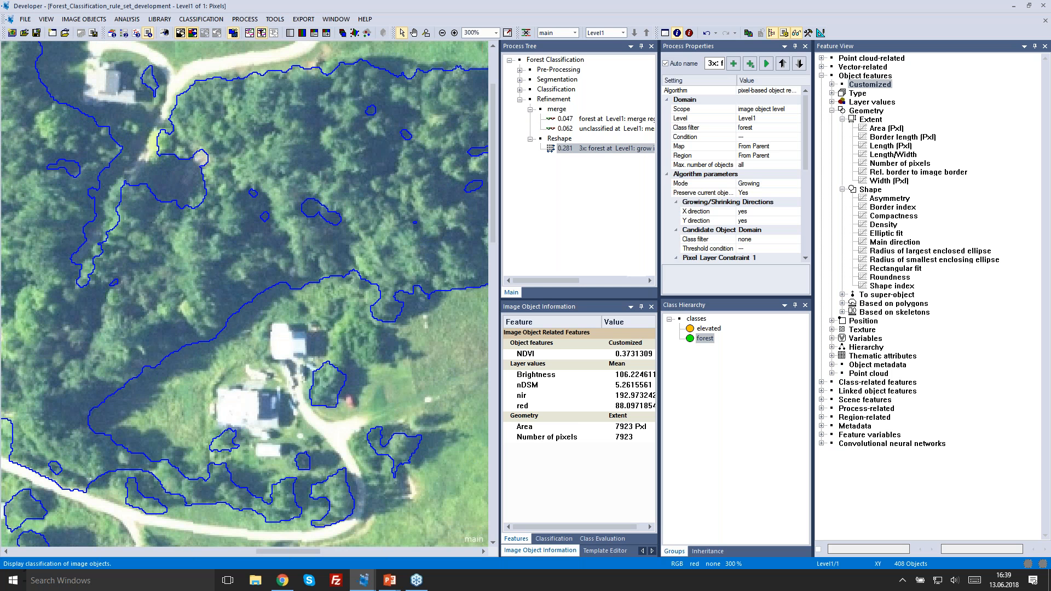
{"action": "left_click", "coordinate": [193, 34]}
- Examine the forest classification across the meadow, the settlement and the river at 100% zoom
{"action": "scroll", "coordinate": [305, 169], "scroll_direction": "down", "scroll_amount": 1}
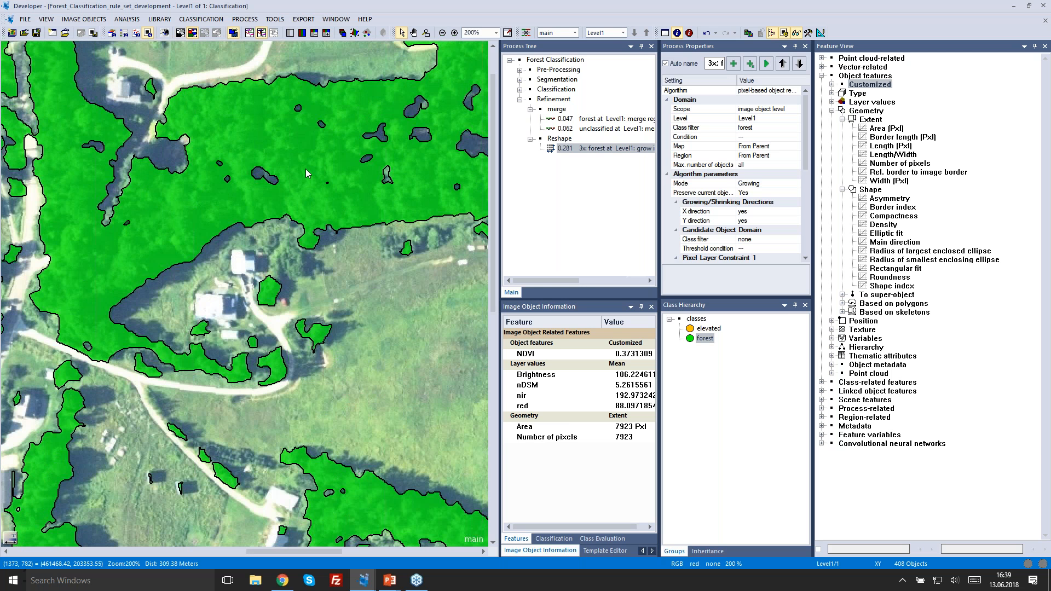
{"action": "scroll", "coordinate": [305, 168], "scroll_direction": "down", "scroll_amount": 1}
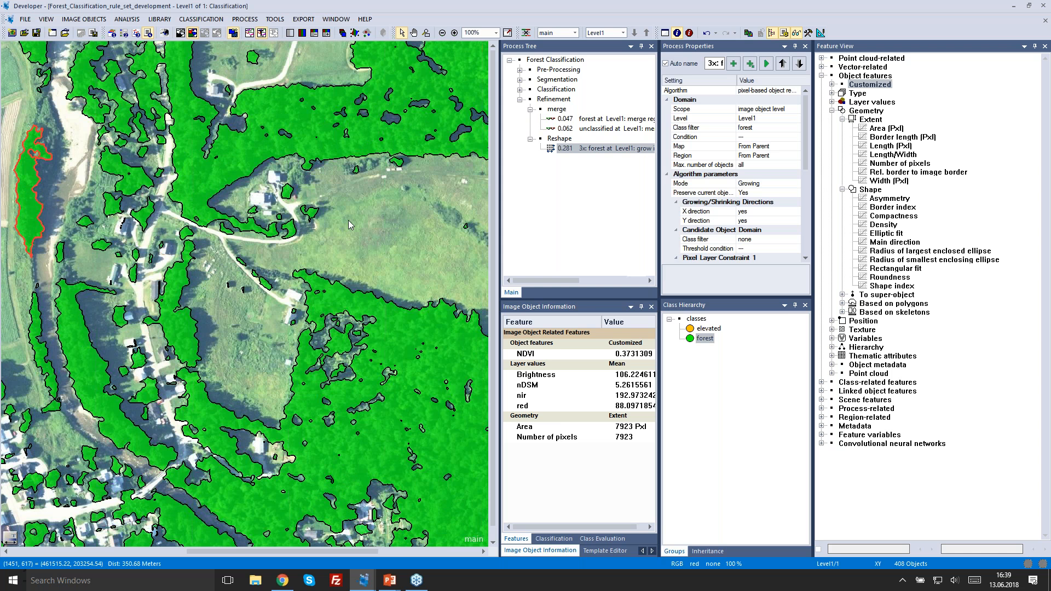
{"action": "left_click_drag", "start_coordinate": [348, 220], "coordinate": [286, 210]}
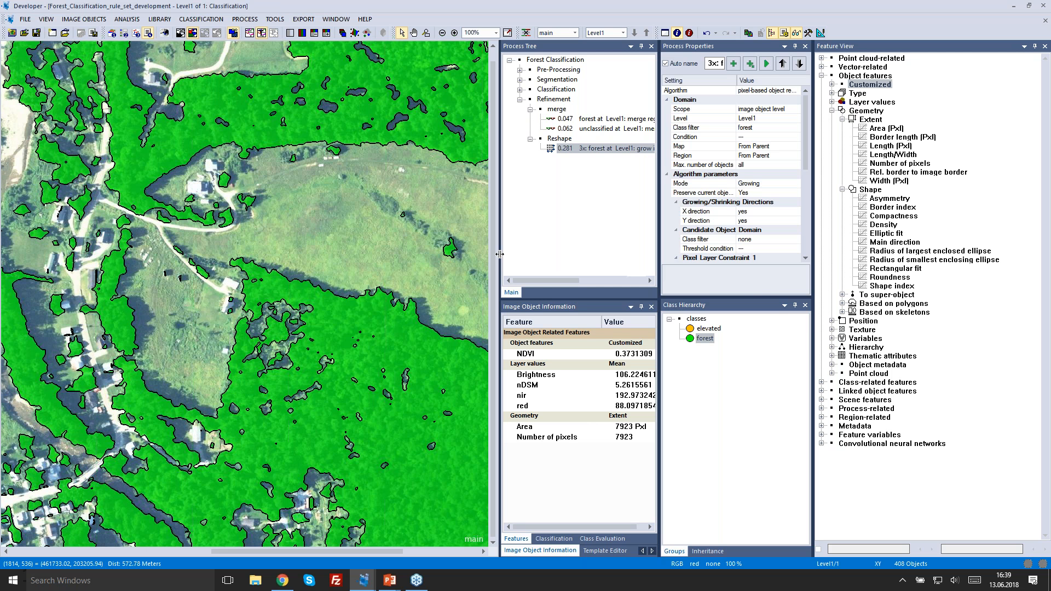
{"action": "mouse_move", "coordinate": [456, 188]}
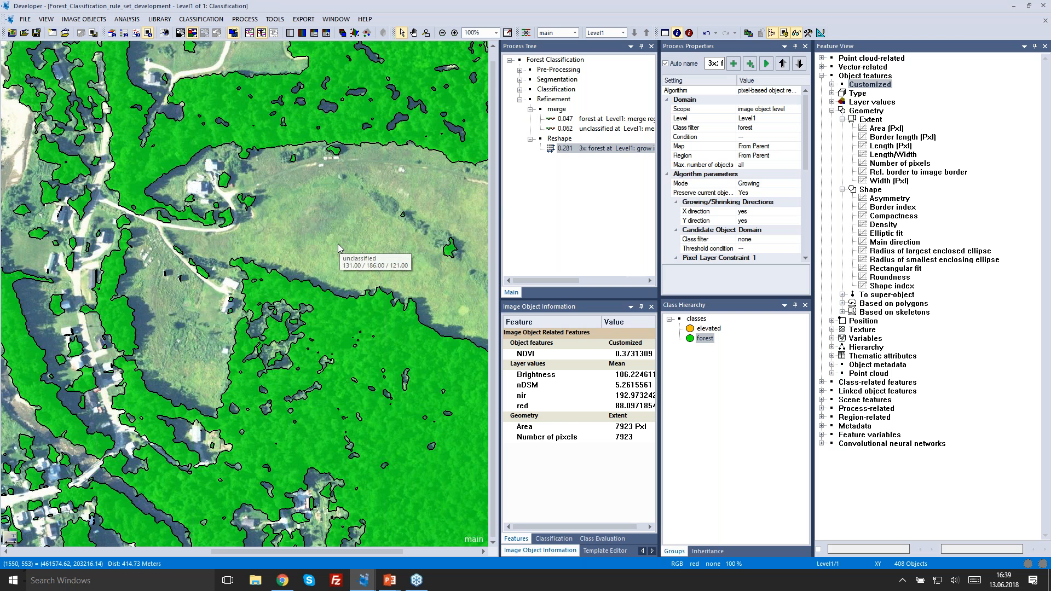
{"action": "left_click_drag", "start_coordinate": [338, 245], "coordinate": [165, 256]}
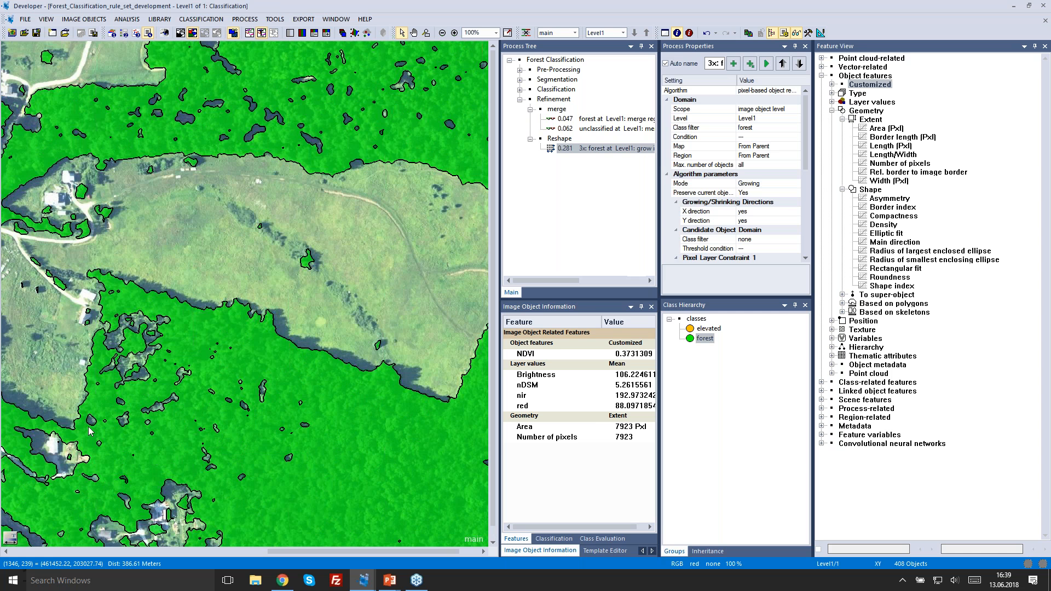
{"action": "left_click_drag", "start_coordinate": [191, 387], "coordinate": [298, 370]}
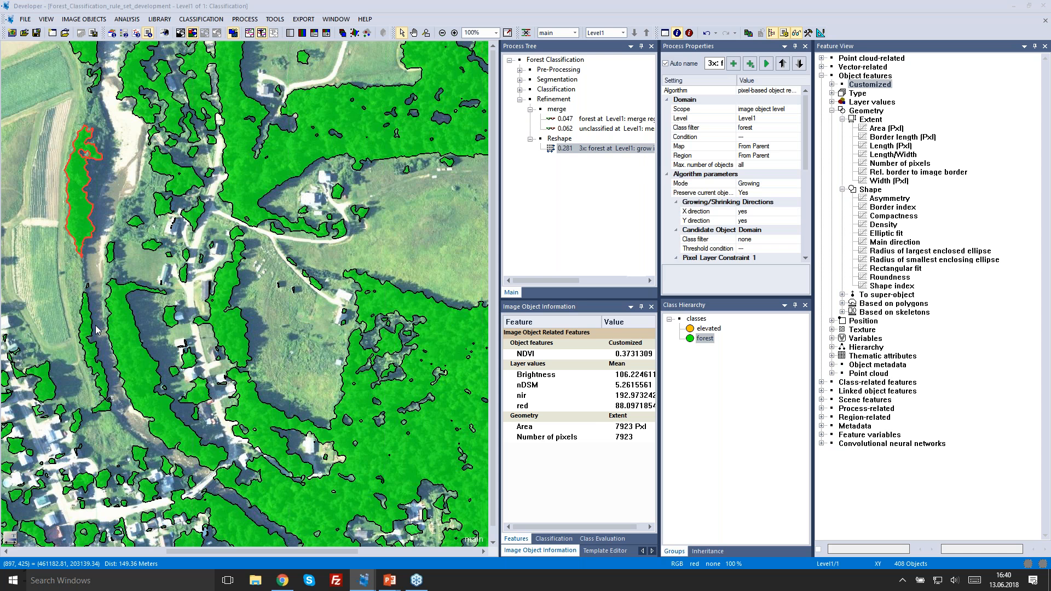
- Examine the forest classification along the river, around the settlement houses and at the meadow edge at several zoom levels
{"action": "left_click_drag", "start_coordinate": [95, 326], "coordinate": [240, 320]}
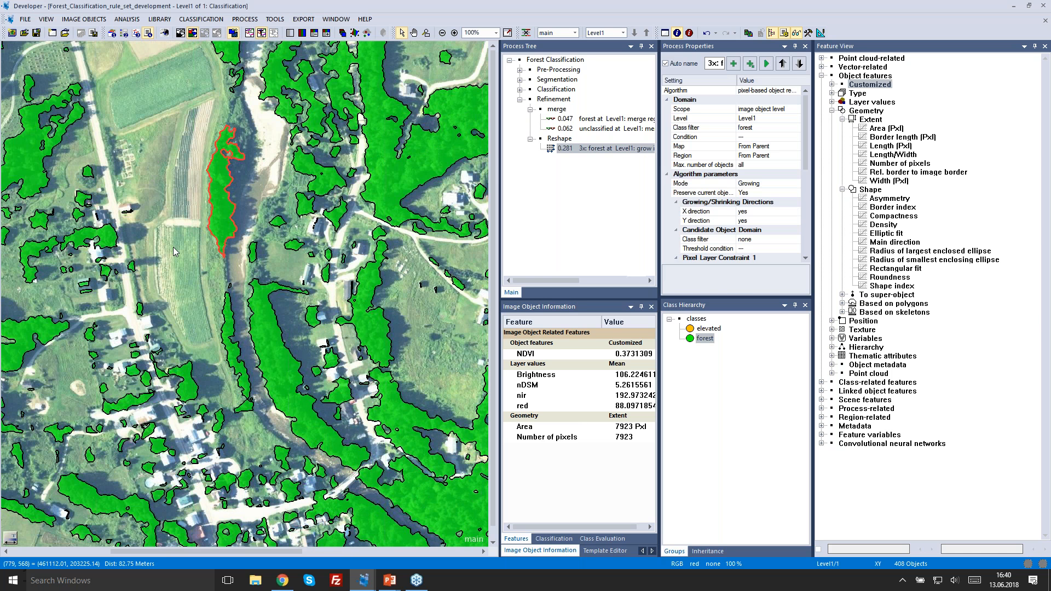
{"action": "left_click_drag", "start_coordinate": [431, 329], "coordinate": [344, 330]}
{"action": "scroll", "coordinate": [344, 331], "scroll_direction": "up", "scroll_amount": 1}
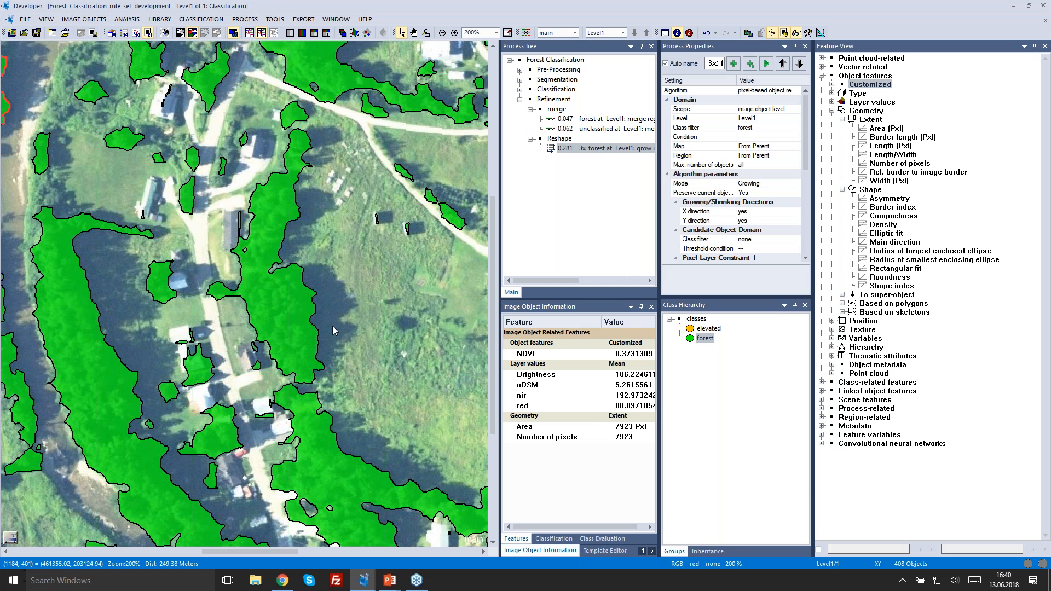
{"action": "left_click_drag", "start_coordinate": [346, 321], "coordinate": [314, 326]}
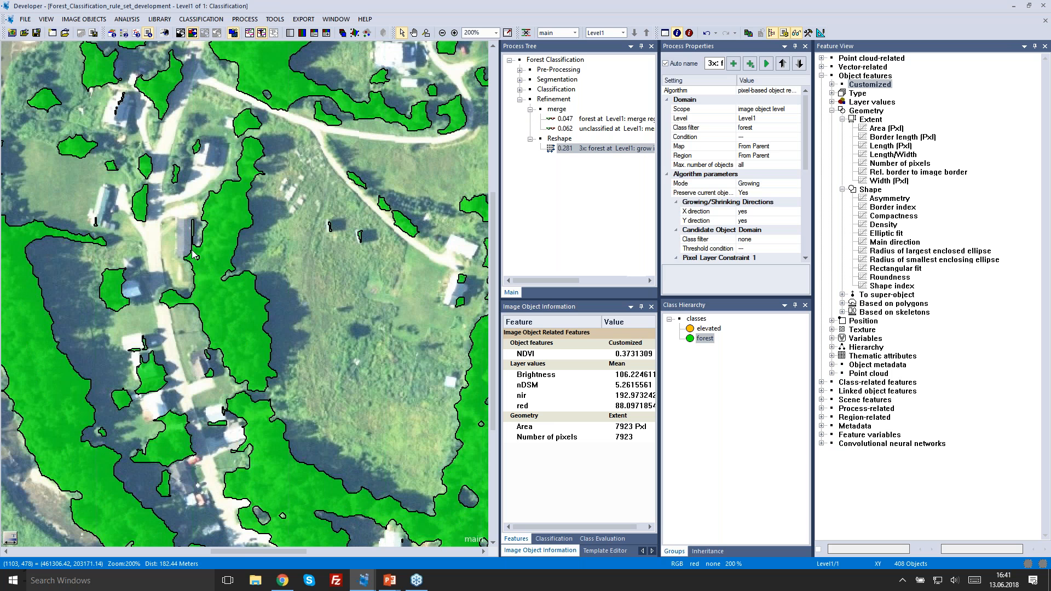
{"action": "left_click_drag", "start_coordinate": [193, 255], "coordinate": [271, 268]}
{"action": "scroll", "coordinate": [270, 268], "scroll_direction": "down", "scroll_amount": 2}
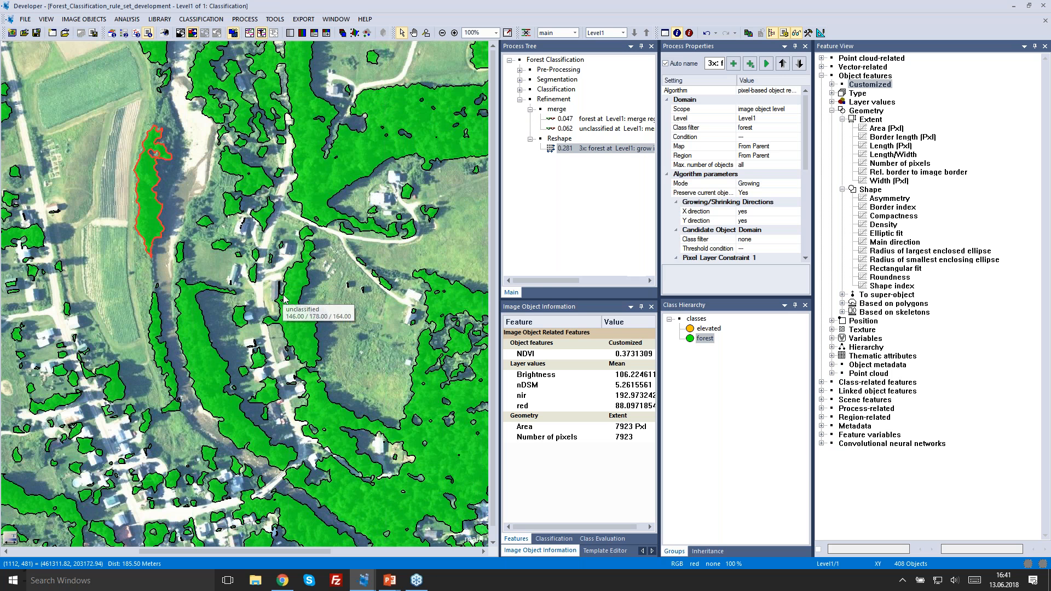
{"action": "left_click_drag", "start_coordinate": [279, 299], "coordinate": [264, 310]}
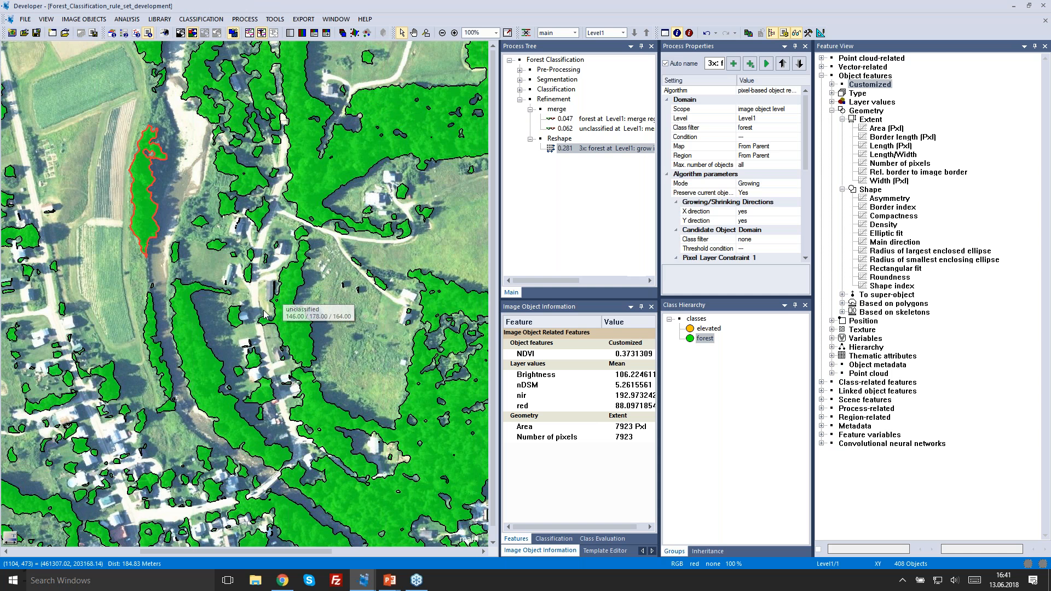
{"action": "left_click_drag", "start_coordinate": [424, 207], "coordinate": [329, 197]}
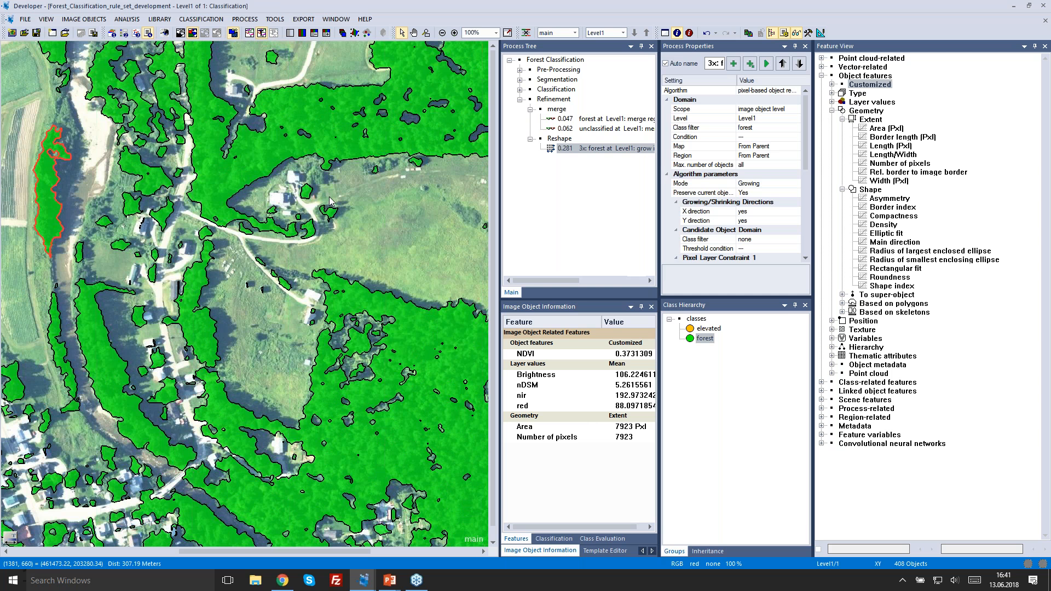
{"action": "scroll", "coordinate": [330, 201], "scroll_direction": "up", "scroll_amount": 2}
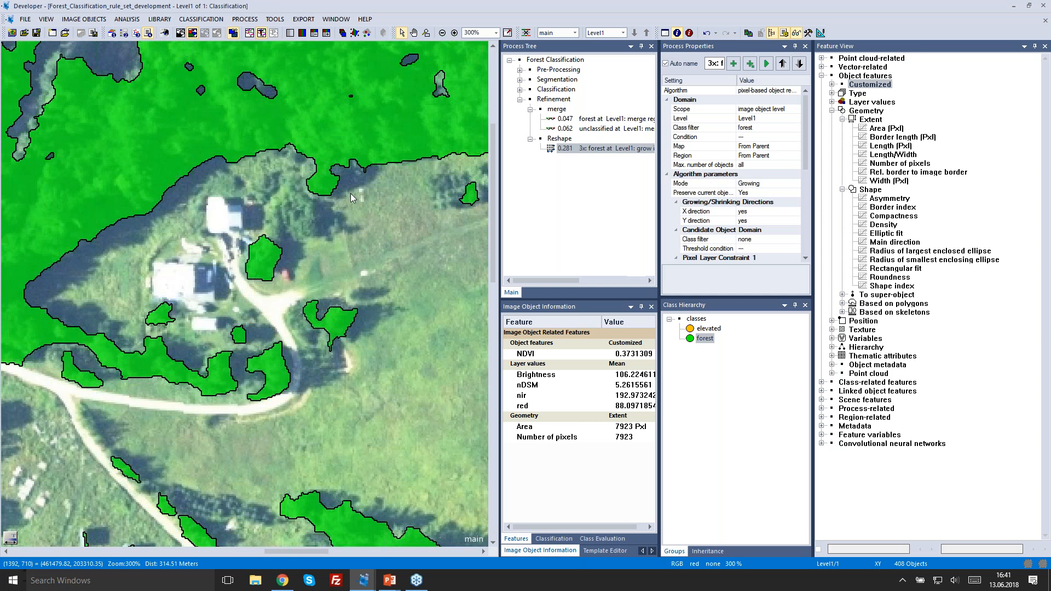
{"action": "scroll", "coordinate": [350, 193], "scroll_direction": "up", "scroll_amount": 1}
- Change the pixel-based object resizing process to Shrinking mode with the candidate surface tension operation <=, and accept it
{"action": "double_click", "coordinate": [603, 148]}
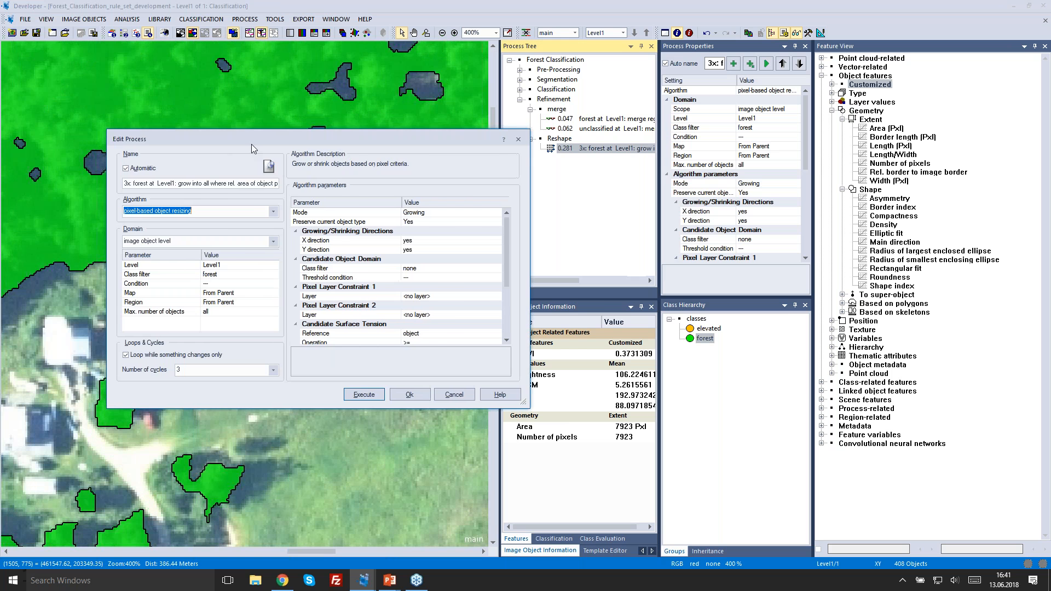
{"action": "left_click_drag", "start_coordinate": [345, 140], "coordinate": [607, 157]}
{"action": "left_click", "coordinate": [758, 230]}
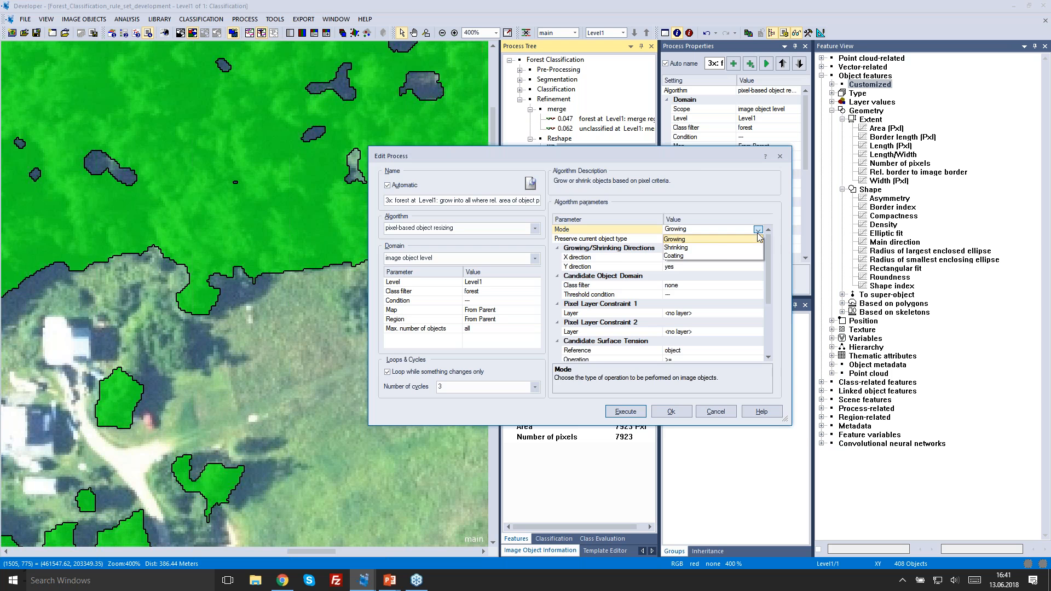
{"action": "left_click", "coordinate": [713, 247]}
{"action": "left_click_drag", "start_coordinate": [767, 274], "coordinate": [768, 309]}
{"action": "left_click", "coordinate": [758, 285]}
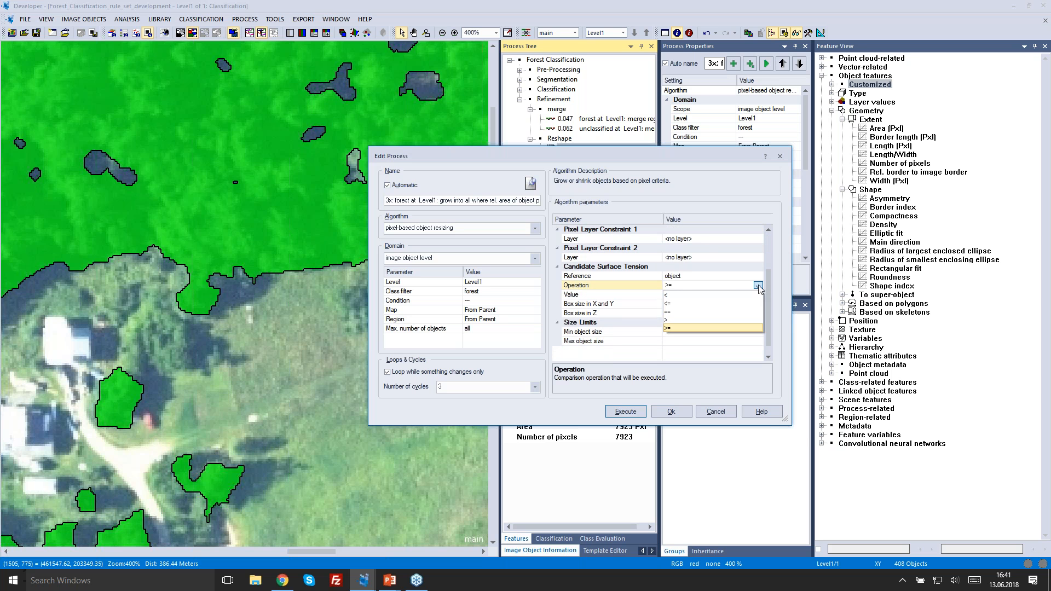
{"action": "left_click", "coordinate": [693, 304]}
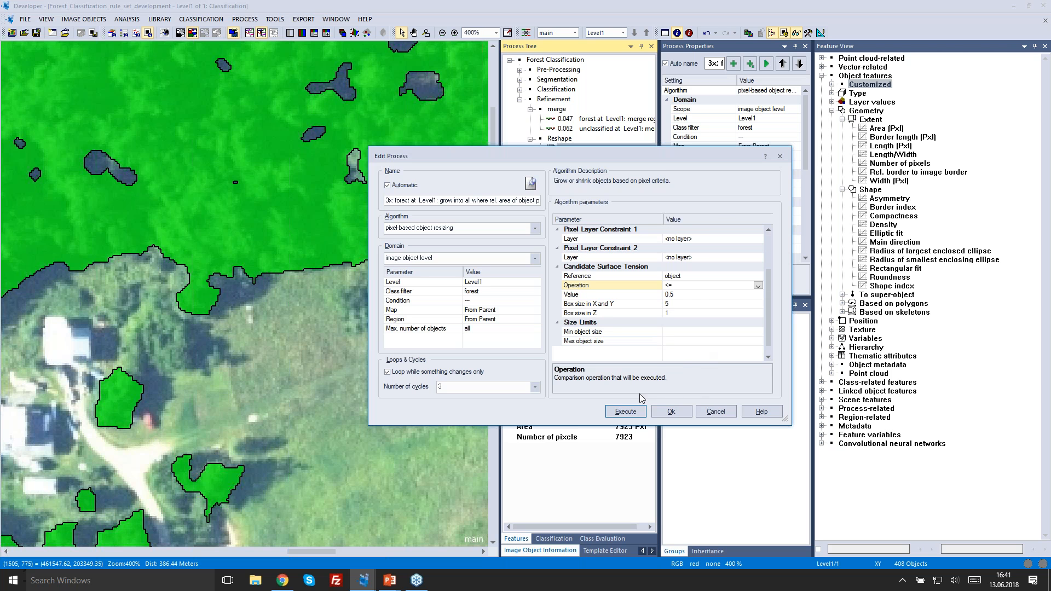
{"action": "left_click", "coordinate": [671, 411]}
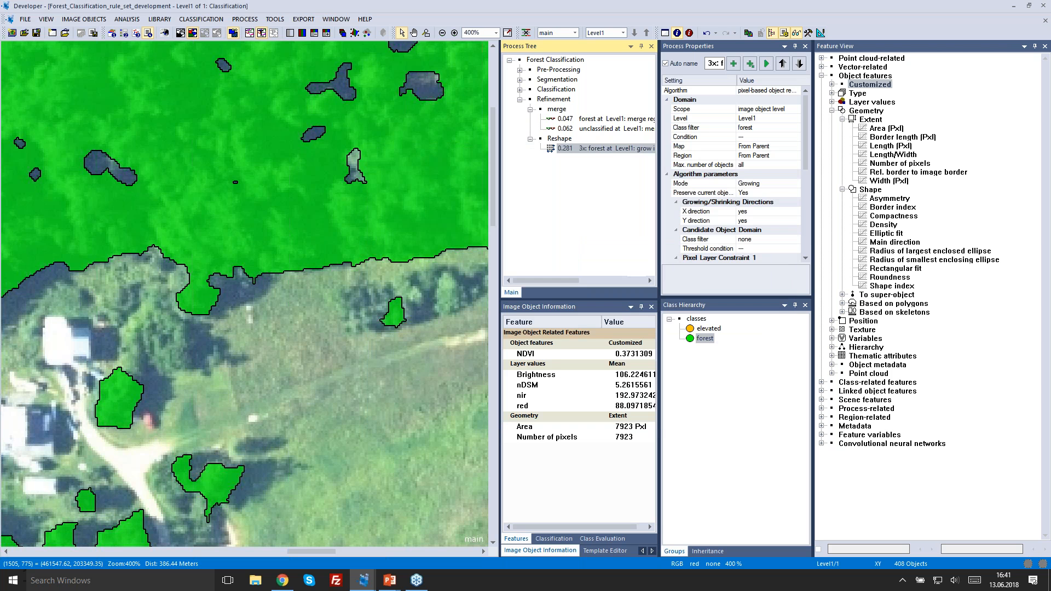
- Inspect the forest borders around the houses, and duplicate the forest shrinking process within the Reshape group
{"action": "left_click", "coordinate": [191, 246]}
{"action": "scroll", "coordinate": [283, 243], "scroll_direction": "up", "scroll_amount": 1}
{"action": "left_click_drag", "start_coordinate": [278, 273], "coordinate": [405, 273]}
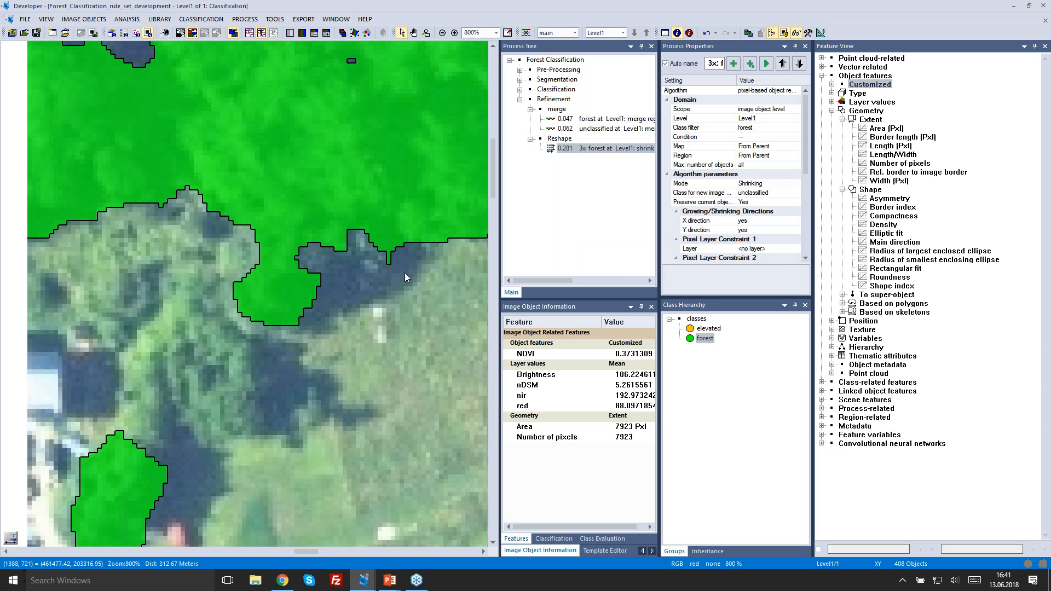
{"action": "scroll", "coordinate": [406, 276], "scroll_direction": "down", "scroll_amount": 1}
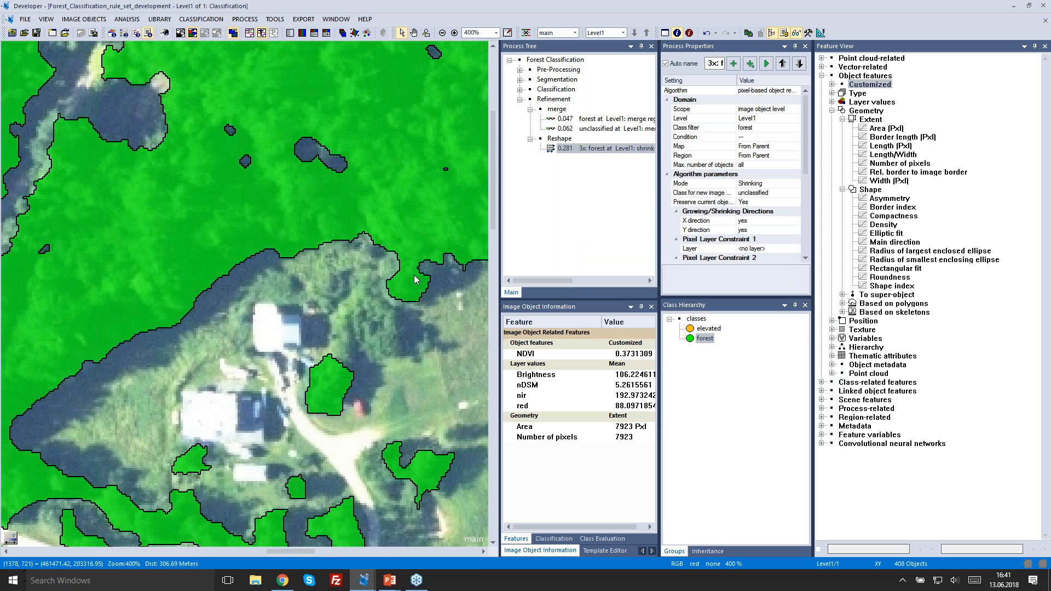
{"action": "left_click_drag", "start_coordinate": [226, 288], "coordinate": [415, 280]}
{"action": "left_click_drag", "start_coordinate": [201, 176], "coordinate": [265, 186]}
{"action": "left_click", "coordinate": [561, 139]}
{"action": "left_click", "coordinate": [571, 149]}
{"action": "key", "text": "ctrl+c"}
{"action": "key", "text": "ctrl+v"}
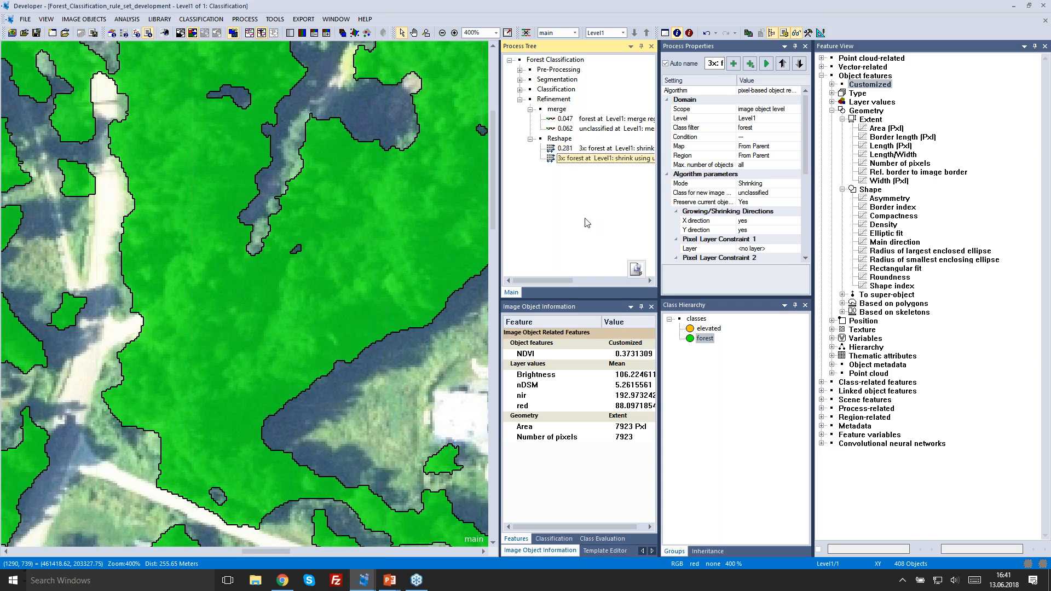
- Open the duplicated shrinking process, review its algorithm parameters and execute it
{"action": "double_click", "coordinate": [571, 160]}
{"action": "left_click_drag", "start_coordinate": [764, 242], "coordinate": [765, 292]}
{"action": "left_click", "coordinate": [625, 412]}
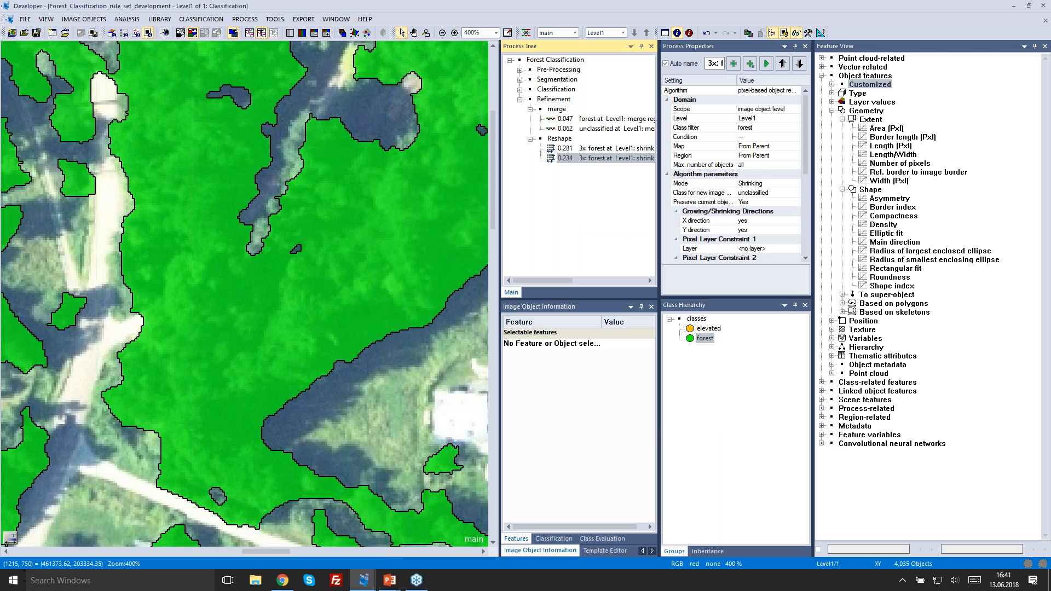
- Check the shrunken forest borders, and copy the unclassified merge region process to the end of the Reshape group
{"action": "left_click_drag", "start_coordinate": [267, 236], "coordinate": [348, 117]}
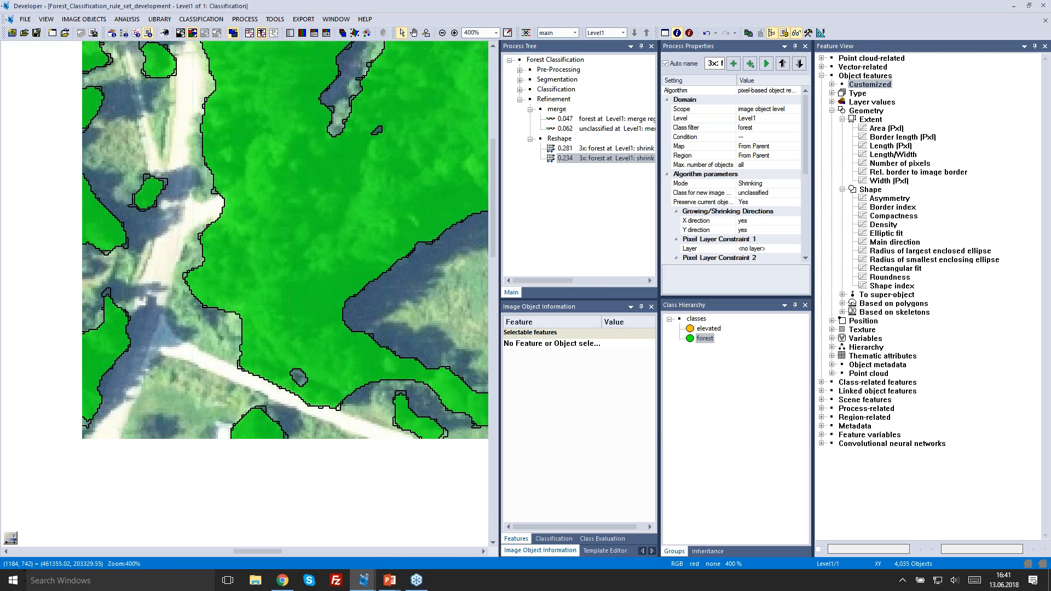
{"action": "scroll", "coordinate": [137, 305], "scroll_direction": "up", "scroll_amount": 1}
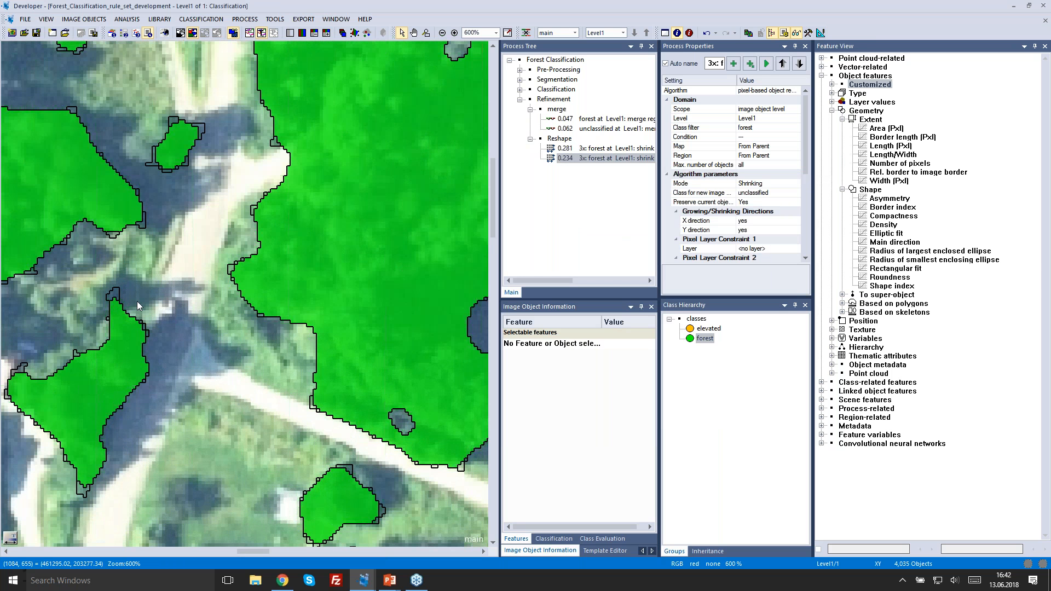
{"action": "left_click", "coordinate": [572, 128]}
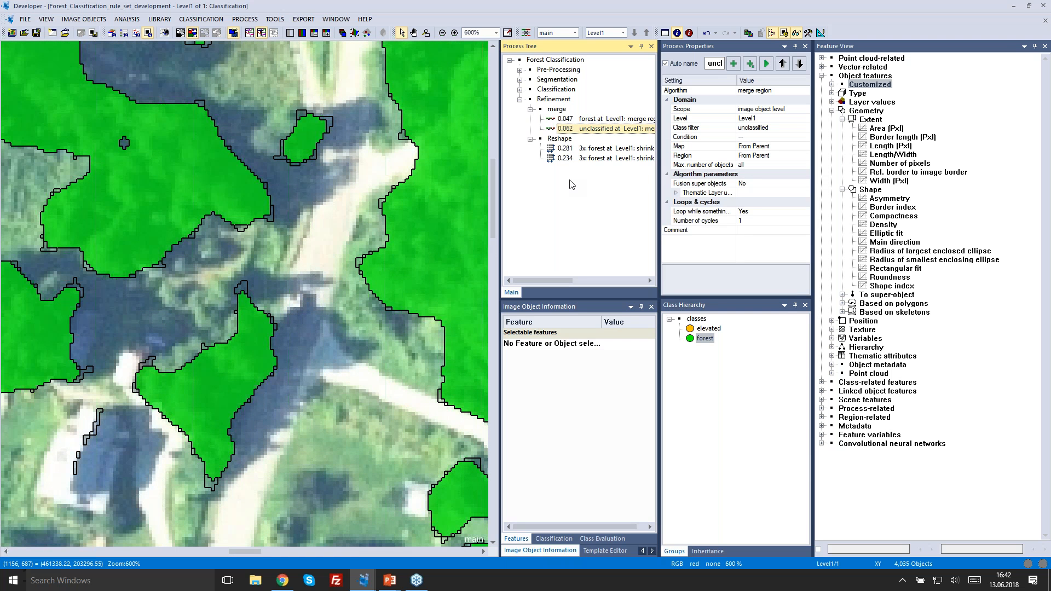
{"action": "left_click", "coordinate": [592, 158]}
{"action": "key", "text": "ctrl+v"}
- Inspect a small leftover object on the forest border, and execute the copied merge region process on the unclassified objects
{"action": "scroll", "coordinate": [365, 252], "scroll_direction": "down", "scroll_amount": 1}
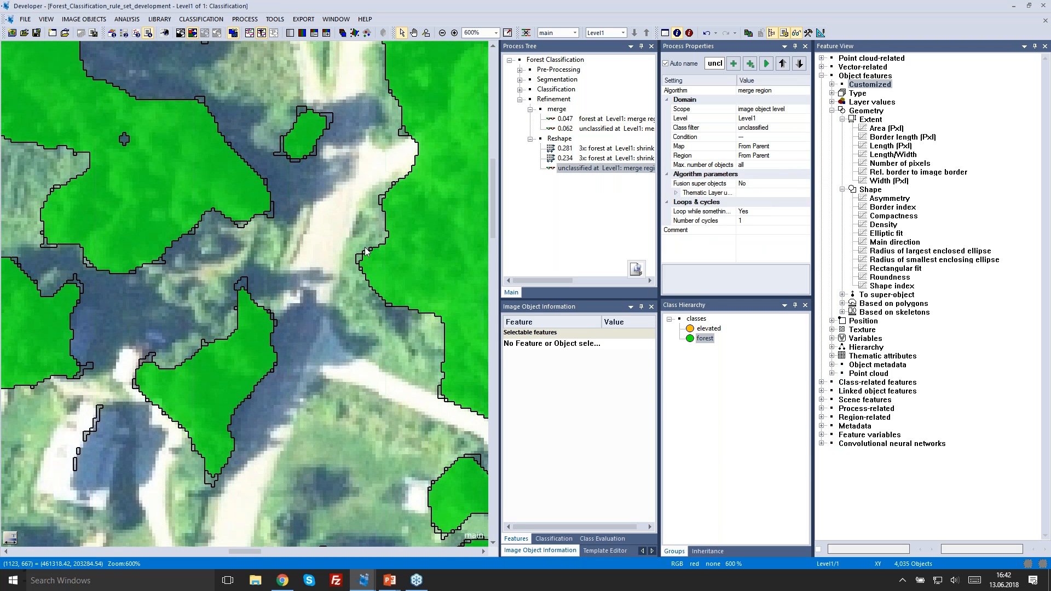
{"action": "scroll", "coordinate": [365, 252], "scroll_direction": "up", "scroll_amount": 1}
{"action": "left_click", "coordinate": [365, 252]}
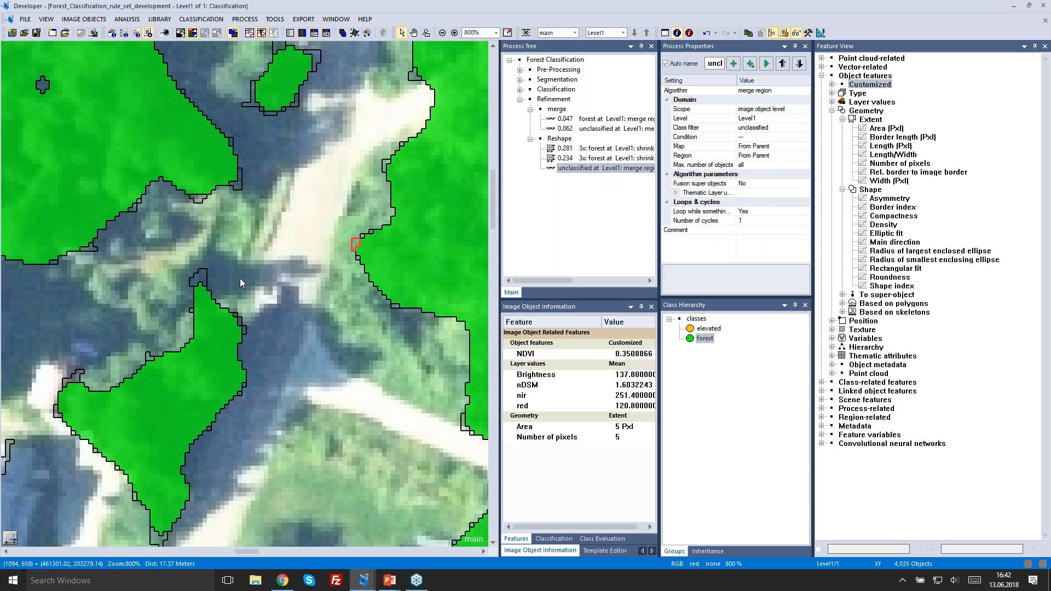
{"action": "left_click_drag", "start_coordinate": [242, 277], "coordinate": [212, 264]}
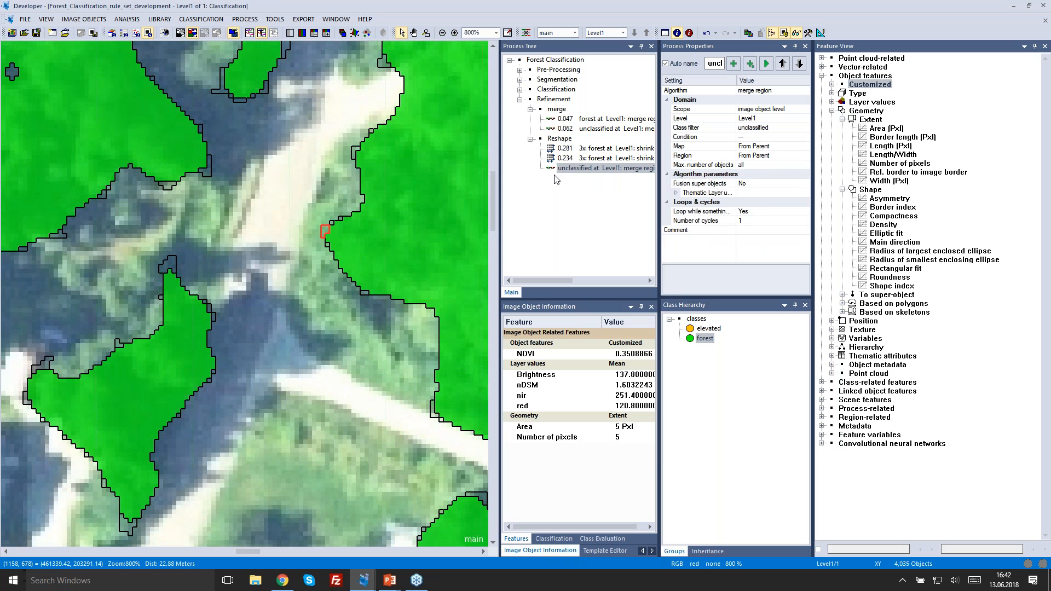
{"action": "right_click", "coordinate": [561, 169]}
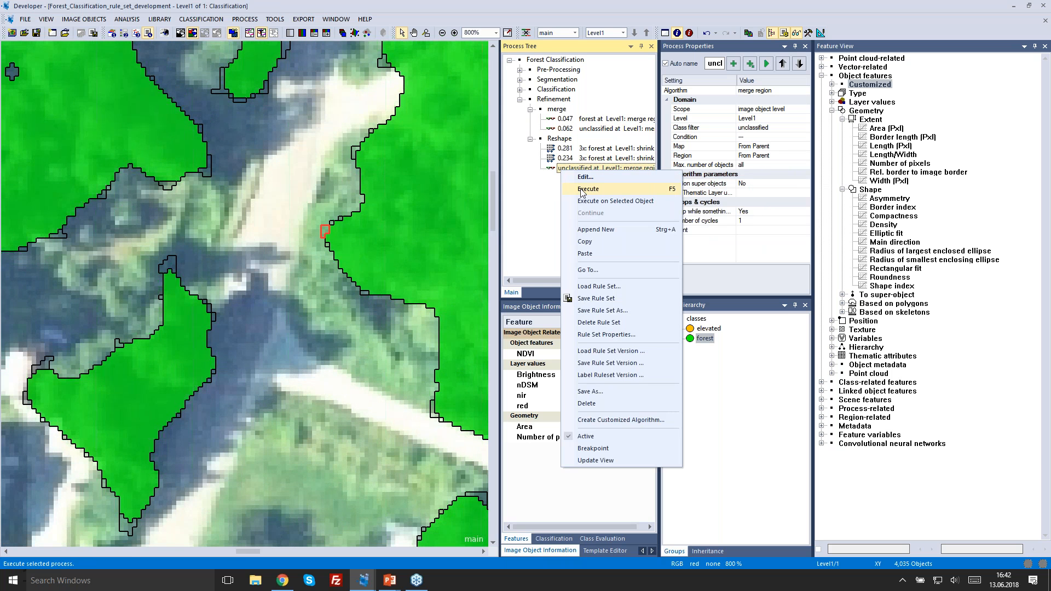
{"action": "left_click", "coordinate": [581, 191]}
- Collapse the merge and Reshape groups, and examine the smoothed forest borders and the gaps inside the forest
{"action": "left_click", "coordinate": [568, 130]}
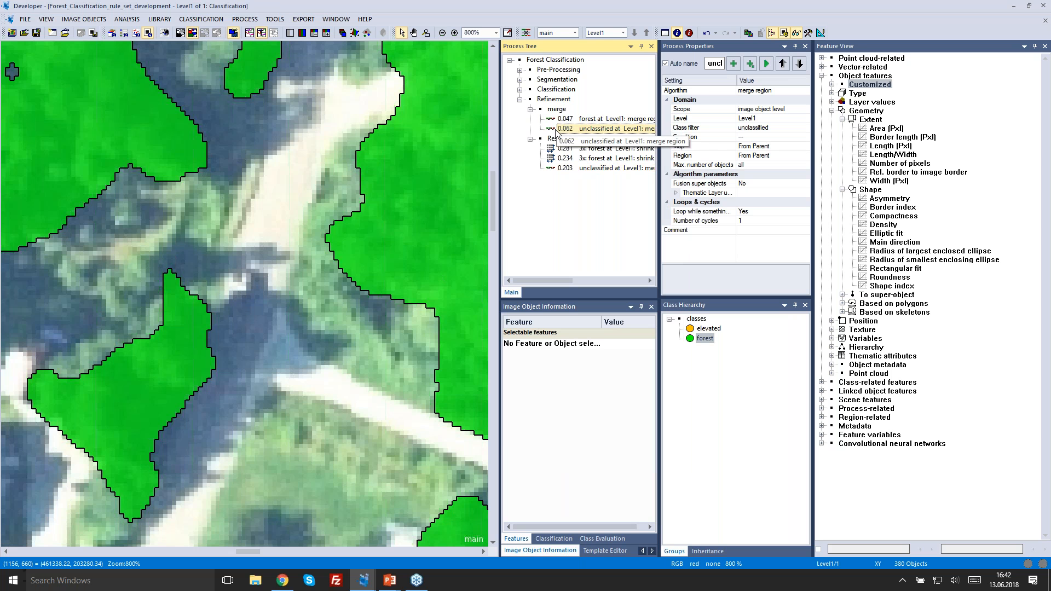
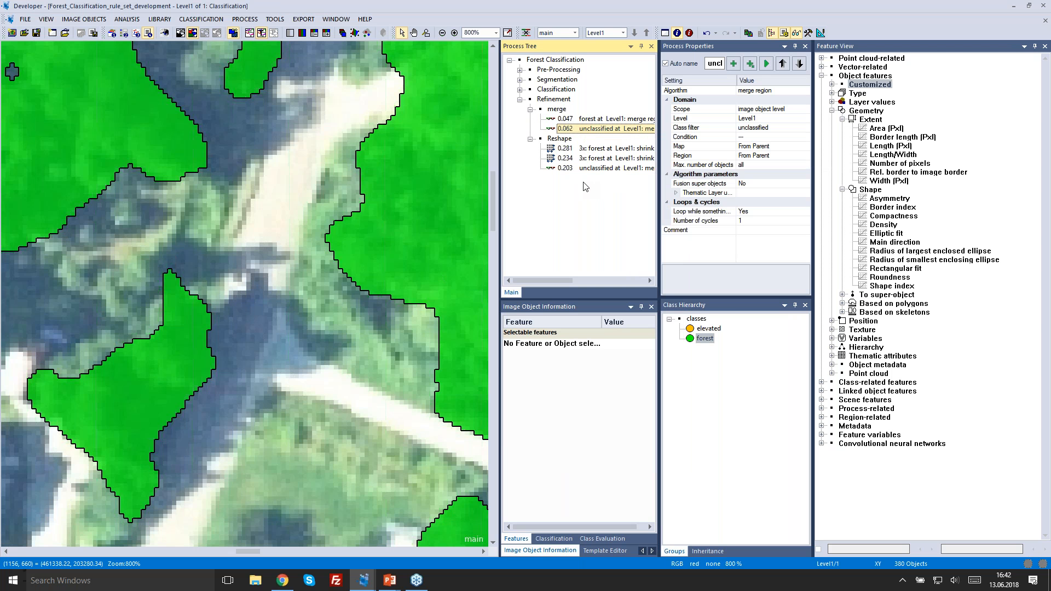
{"action": "left_click", "coordinate": [530, 110]}
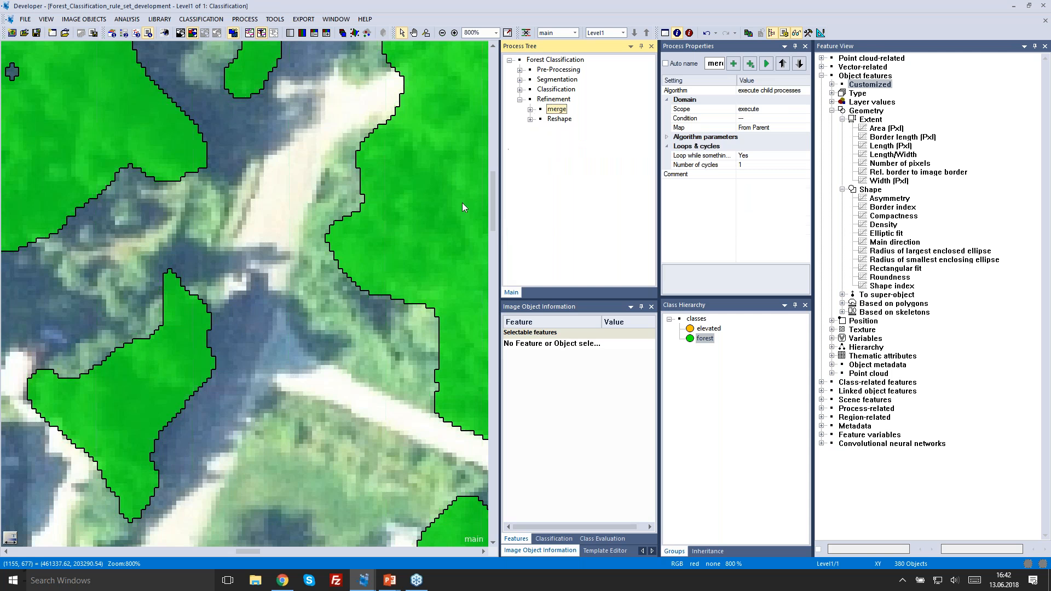
{"action": "left_click_drag", "start_coordinate": [408, 224], "coordinate": [159, 217]}
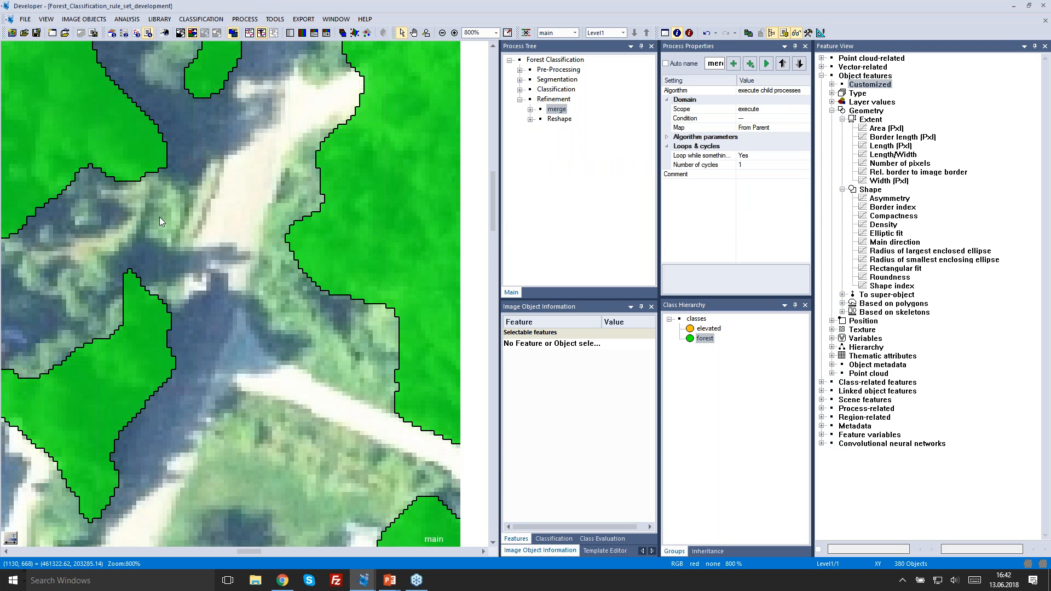
{"action": "scroll", "coordinate": [159, 217], "scroll_direction": "down", "scroll_amount": 1}
{"action": "mouse_move", "coordinate": [171, 308]}
{"action": "left_mouse_down"}
{"action": "mouse_move", "coordinate": [189, 280]}
{"action": "mouse_move", "coordinate": [183, 298]}
{"action": "left_mouse_up"}
{"action": "scroll", "coordinate": [183, 299], "scroll_direction": "down", "scroll_amount": 1}
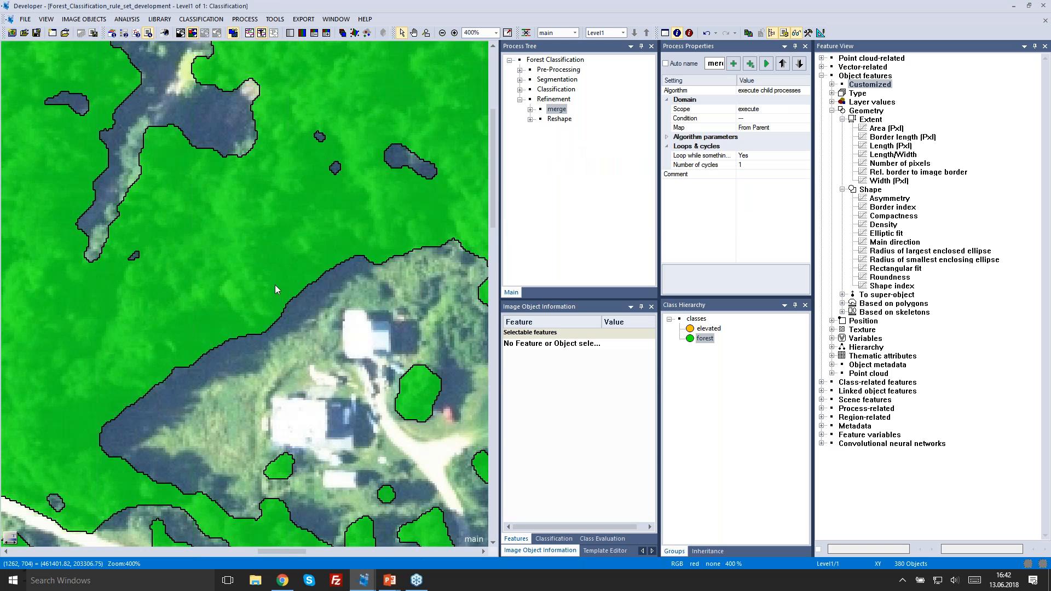
{"action": "scroll", "coordinate": [367, 224], "scroll_direction": "down", "scroll_amount": 1}
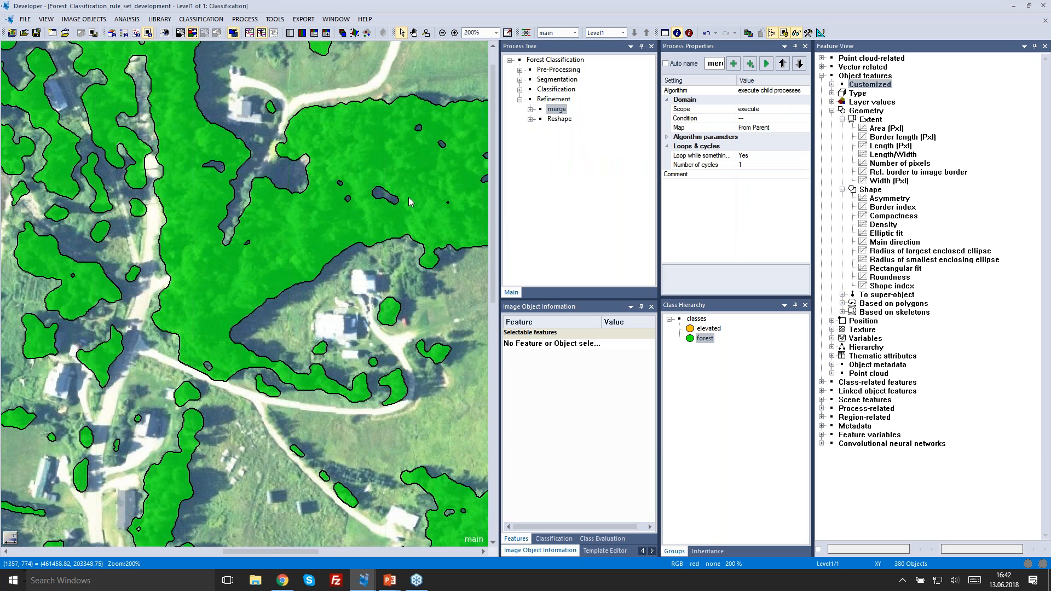
{"action": "left_click_drag", "start_coordinate": [408, 198], "coordinate": [274, 228]}
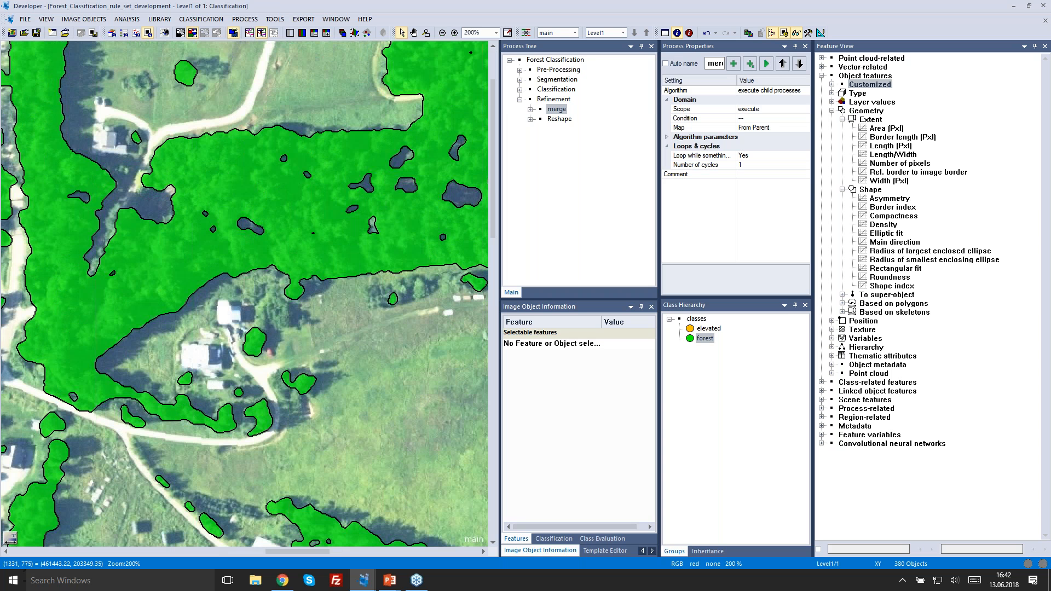
{"action": "scroll", "coordinate": [243, 222], "scroll_direction": "up", "scroll_amount": 4}
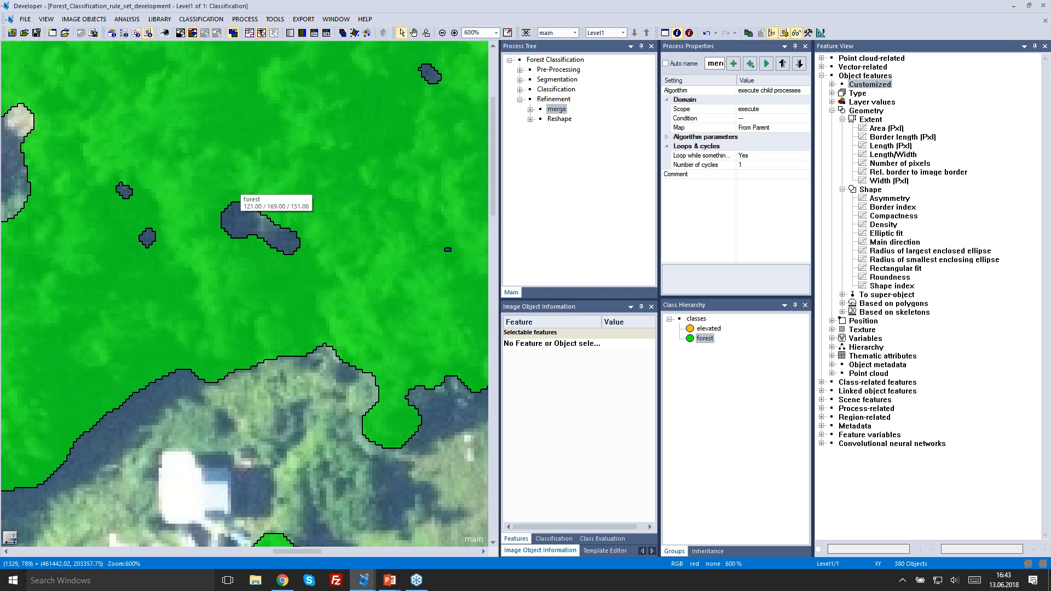
{"action": "scroll", "coordinate": [237, 186], "scroll_direction": "down", "scroll_amount": 1}
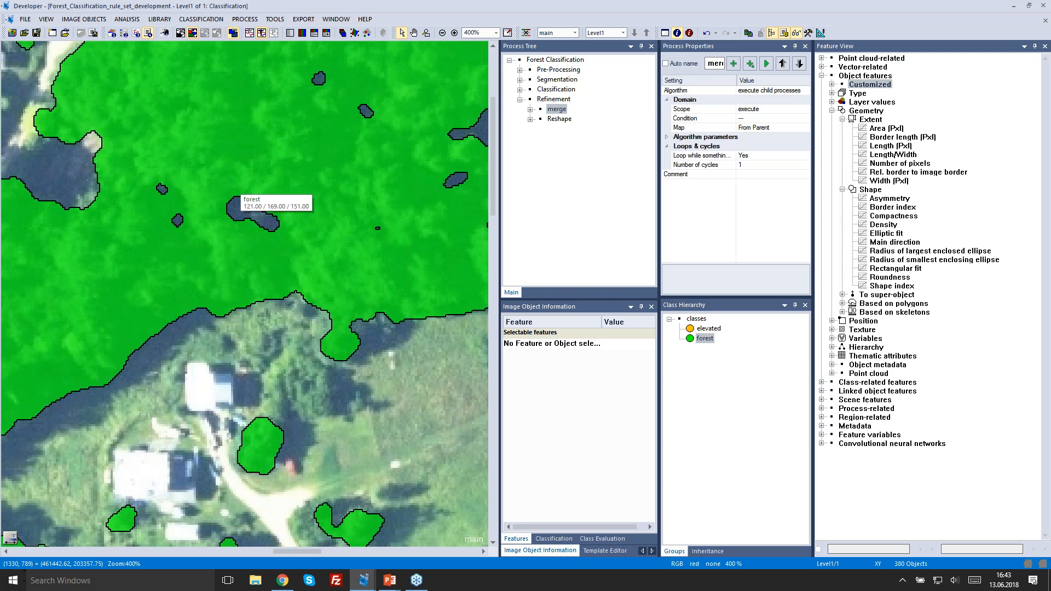
{"action": "scroll", "coordinate": [309, 255], "scroll_direction": "down", "scroll_amount": 1}
{"action": "scroll", "coordinate": [309, 257], "scroll_direction": "down", "scroll_amount": 1}
{"action": "left_click_drag", "start_coordinate": [242, 253], "coordinate": [83, 246]}
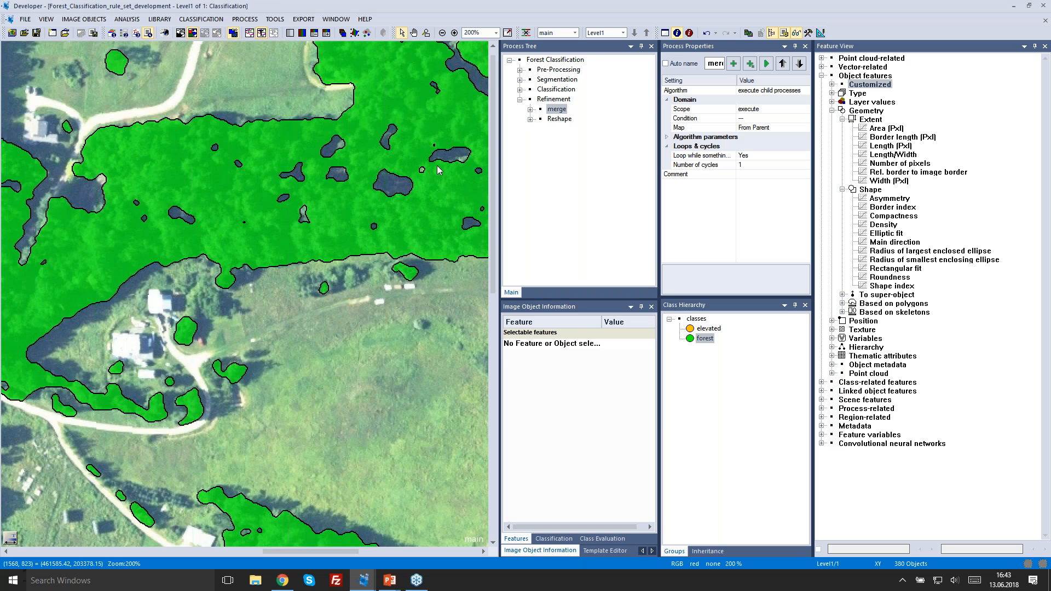
- Append a new process group named "improve classification" after the Reshape group
{"action": "right_click", "coordinate": [559, 119]}
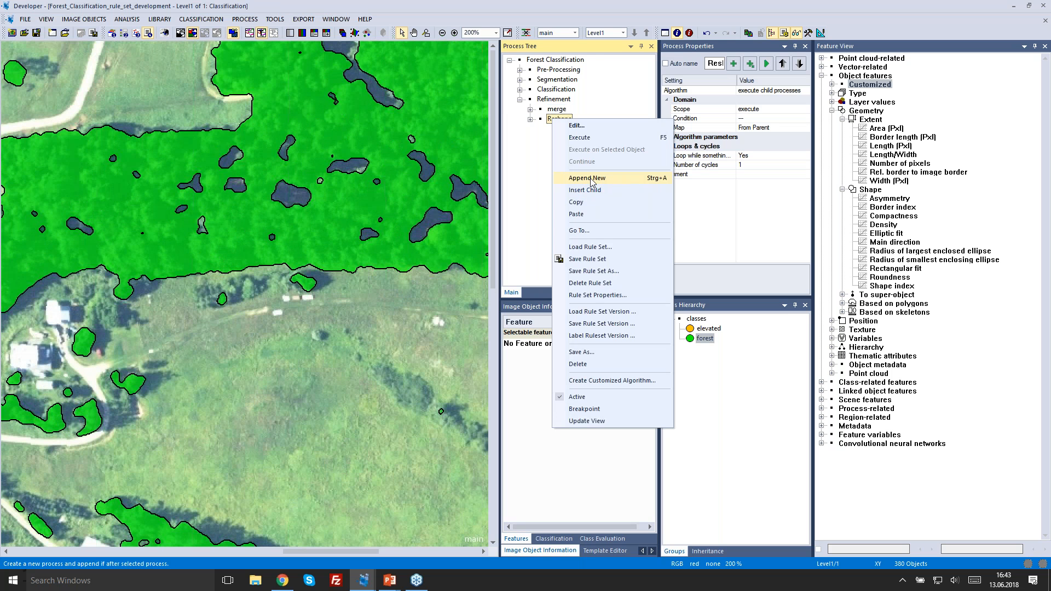
{"action": "left_click", "coordinate": [590, 178]}
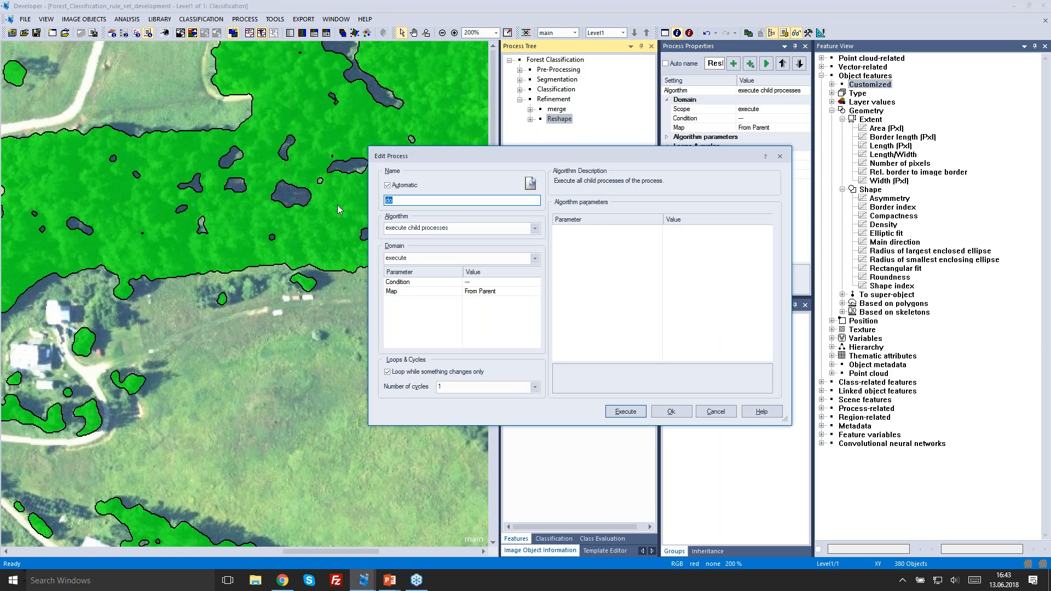
{"action": "type", "text": "inprove classification"}
{"action": "left_click", "coordinate": [671, 412]}
- Insert a child process with the assign class algorithm under the improve classification group
{"action": "right_click", "coordinate": [561, 128]}
{"action": "left_click", "coordinate": [599, 196]}
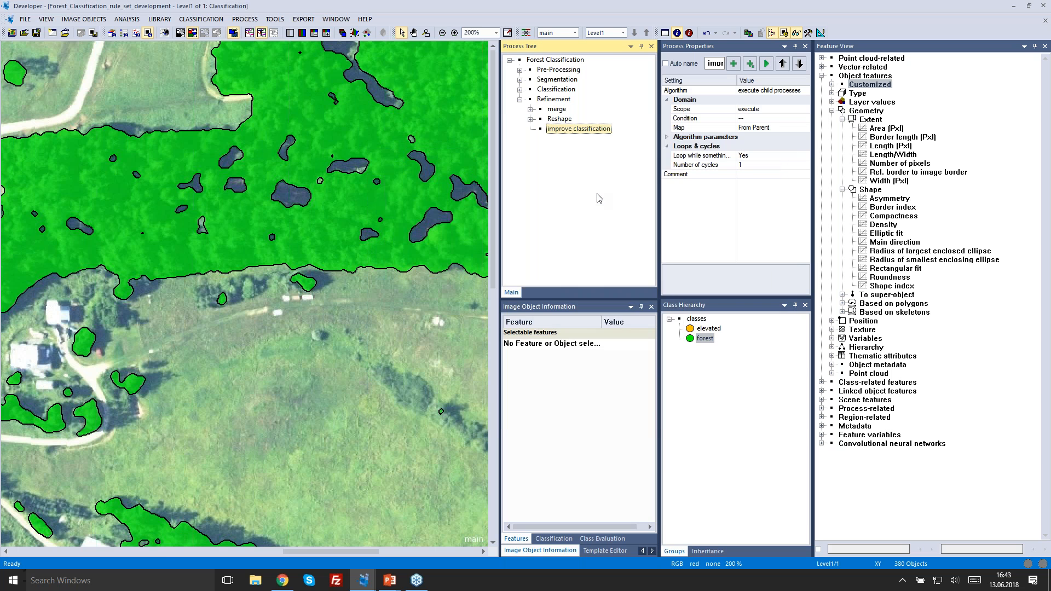
{"action": "type", "text": "assign class"}
{"action": "left_click", "coordinate": [458, 240]}
{"action": "left_click_drag", "start_coordinate": [476, 157], "coordinate": [404, 151]}
{"action": "left_click", "coordinate": [363, 225]}
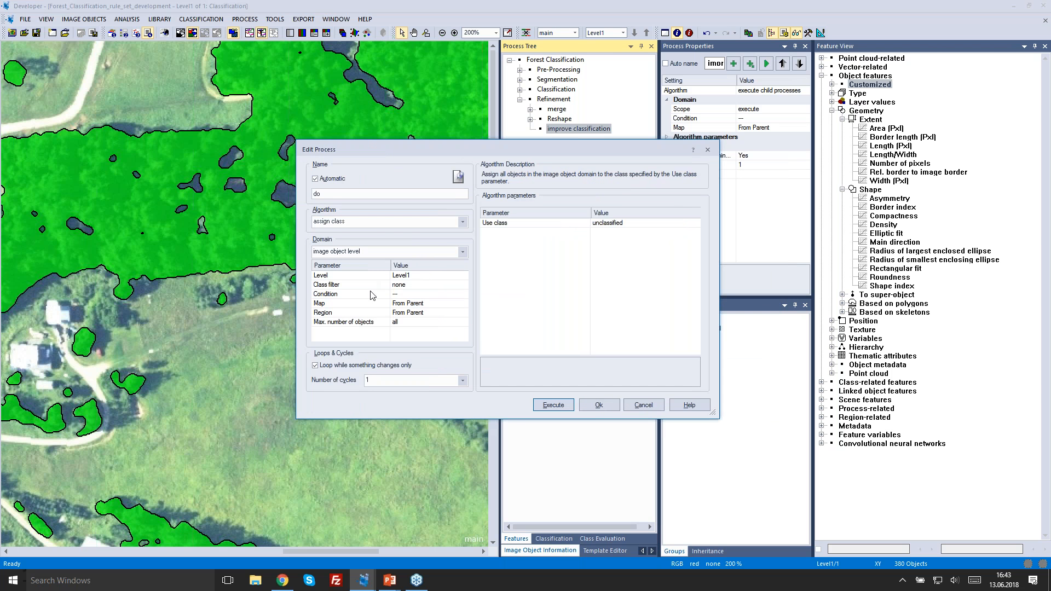
- Open the condition of the process domain and choose the geometry extent feature Area as its first value
{"action": "left_click", "coordinate": [459, 294]}
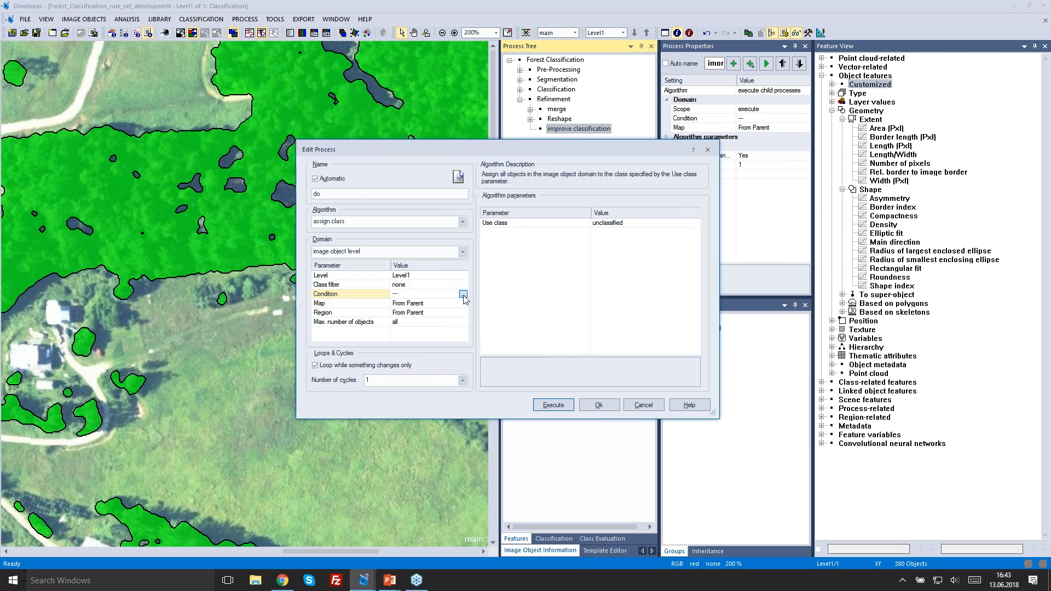
{"action": "left_click", "coordinate": [463, 294]}
{"action": "left_click", "coordinate": [385, 148]}
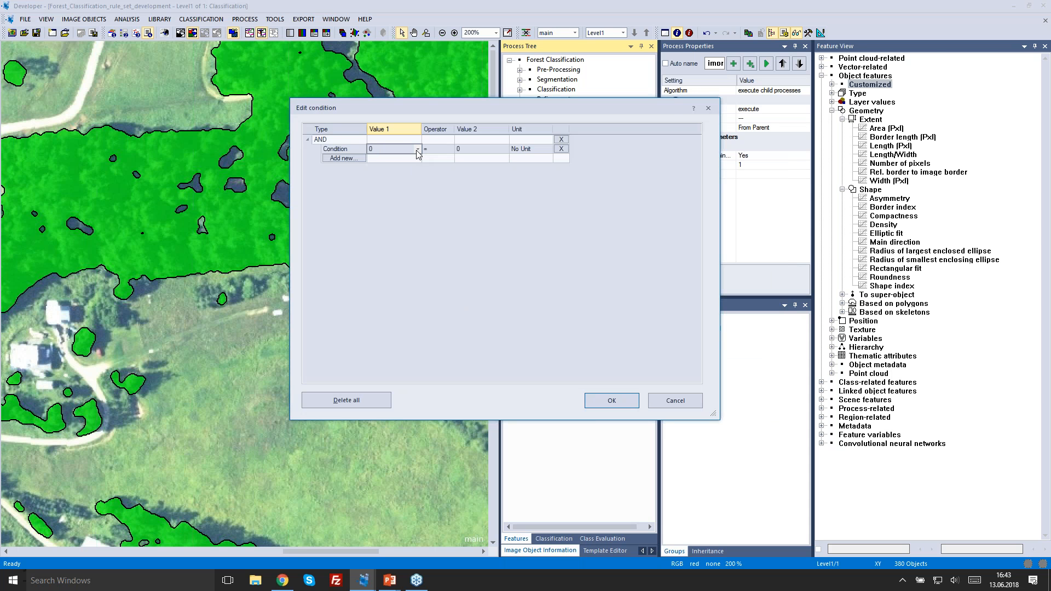
{"action": "left_click", "coordinate": [416, 150]}
{"action": "left_click", "coordinate": [392, 158]}
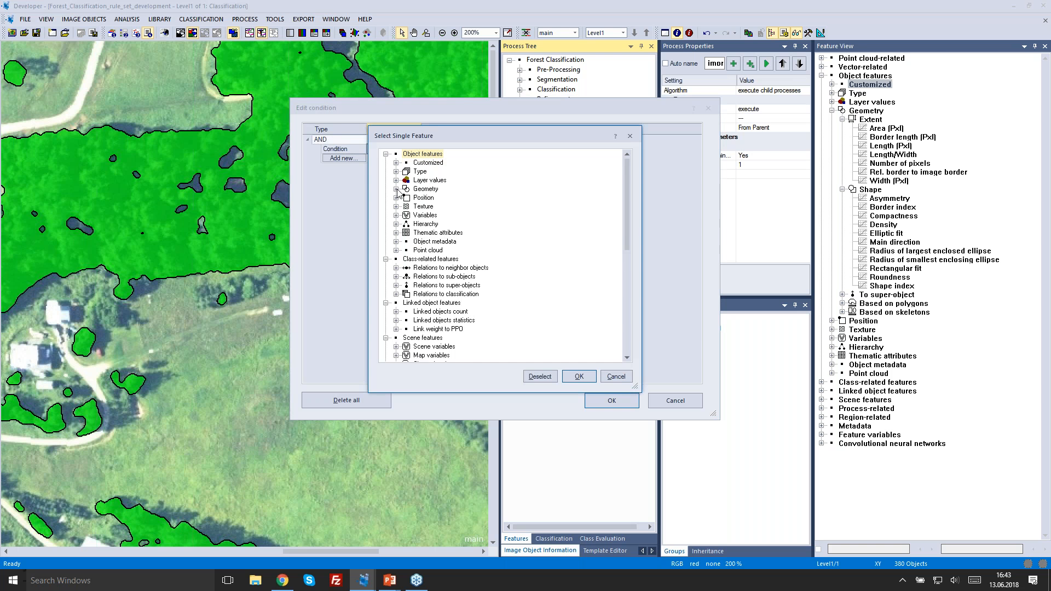
{"action": "left_click", "coordinate": [395, 189]}
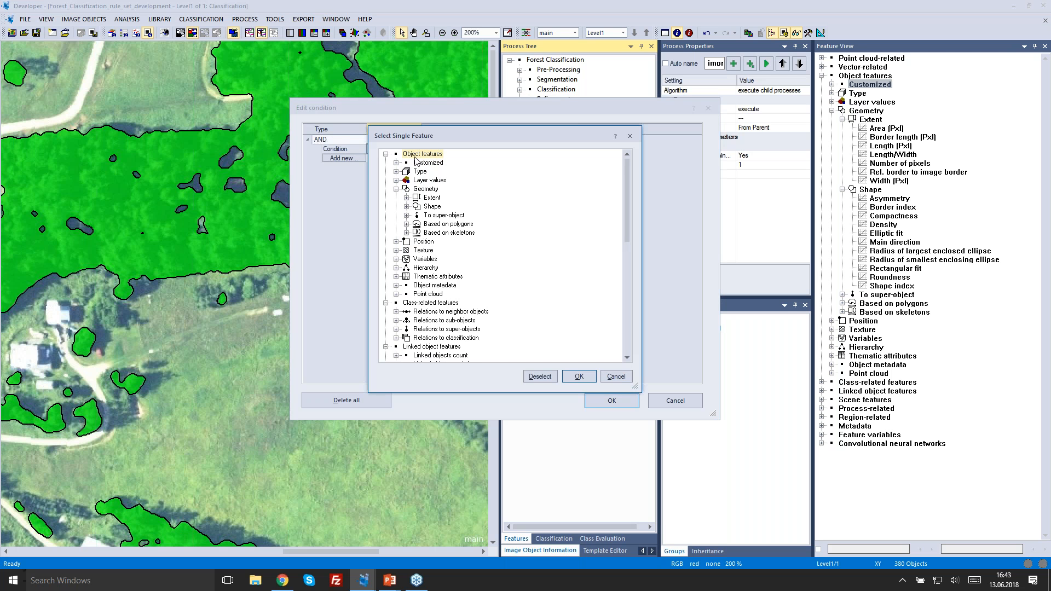
{"action": "left_click", "coordinate": [406, 198]}
{"action": "left_click", "coordinate": [432, 208]}
{"action": "double_click", "coordinate": [434, 207]}
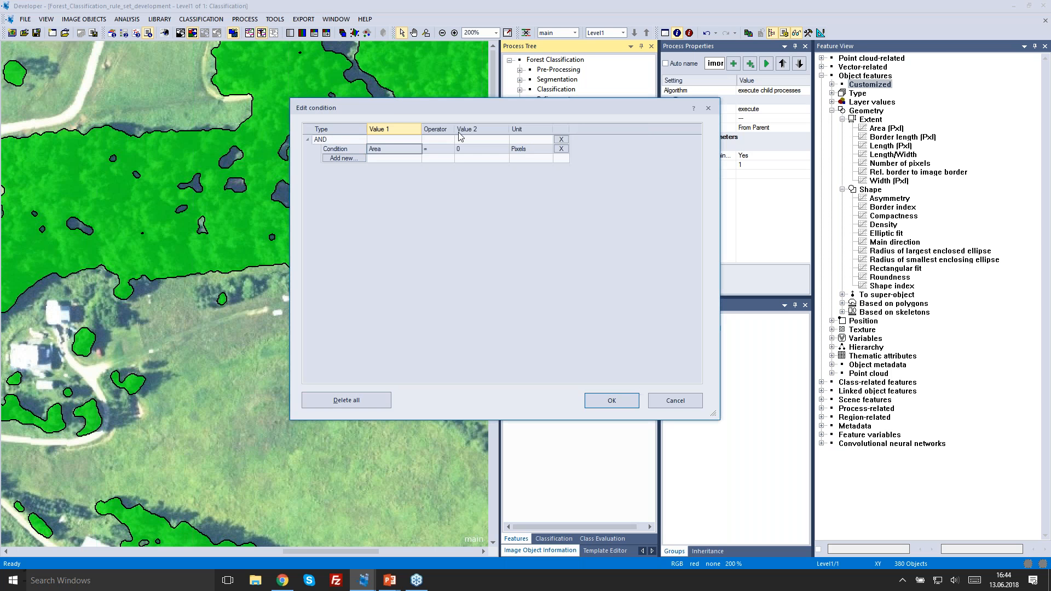
- Restrict the Area condition to less than or equal to 600 pixels
{"action": "left_click", "coordinate": [451, 149]}
{"action": "left_click", "coordinate": [449, 148]}
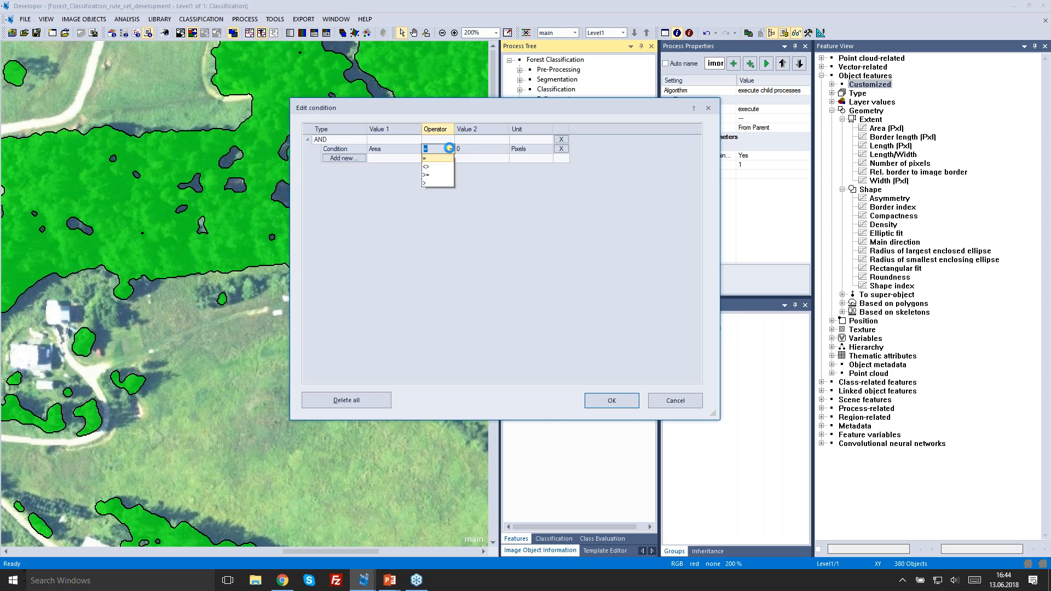
{"action": "left_click", "coordinate": [437, 164]}
{"action": "left_click_drag", "start_coordinate": [477, 150], "coordinate": [427, 148]}
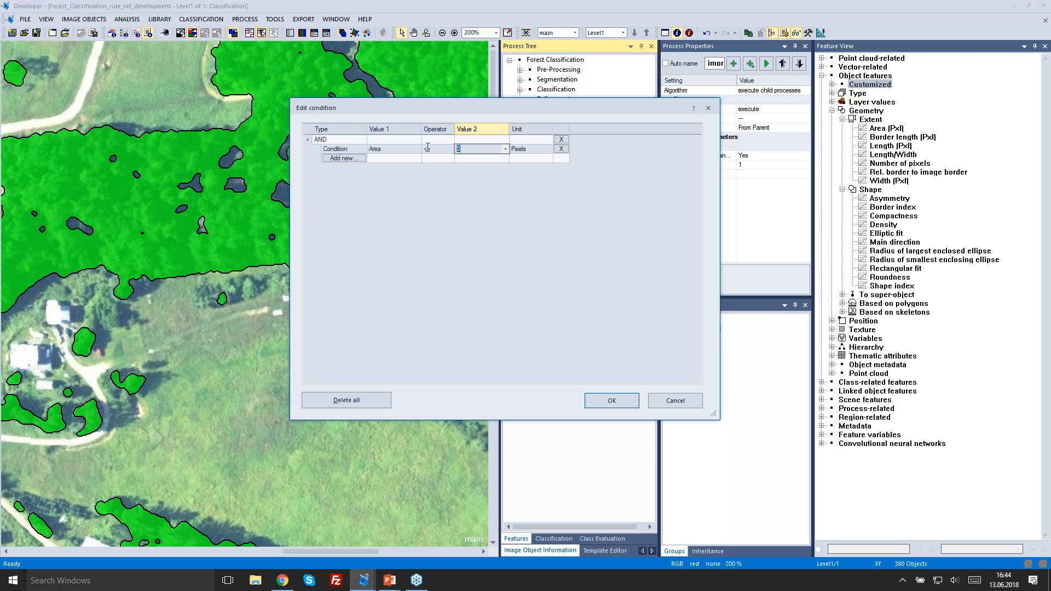
{"action": "type", "text": "600"}
- Add a second condition below the Area condition and remove the surplus empty ones
{"action": "left_click", "coordinate": [340, 162]}
{"action": "left_click", "coordinate": [353, 173]}
{"action": "left_click", "coordinate": [353, 176]}
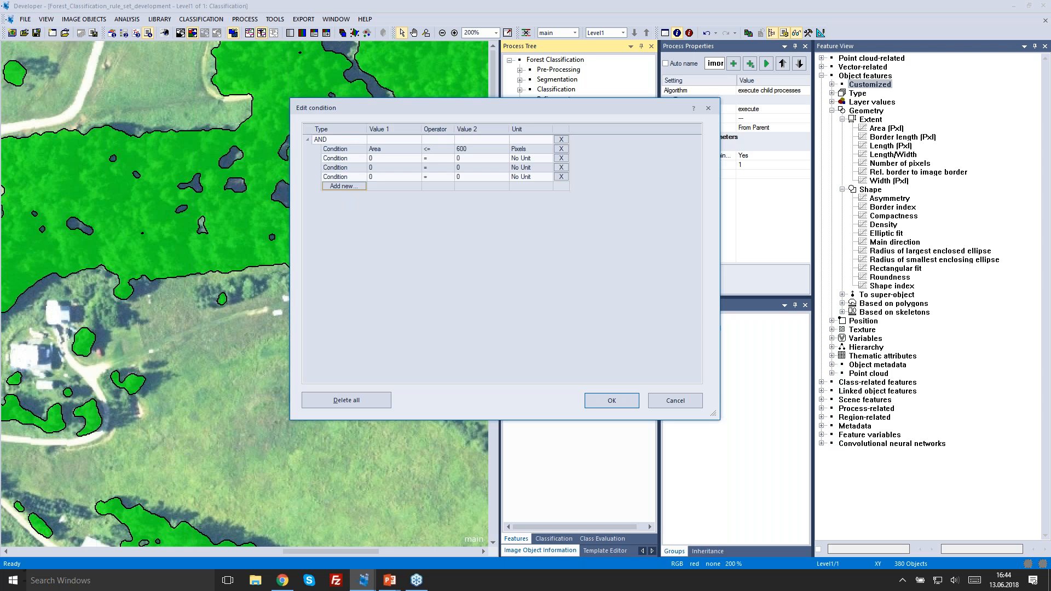
{"action": "left_click", "coordinate": [356, 186]}
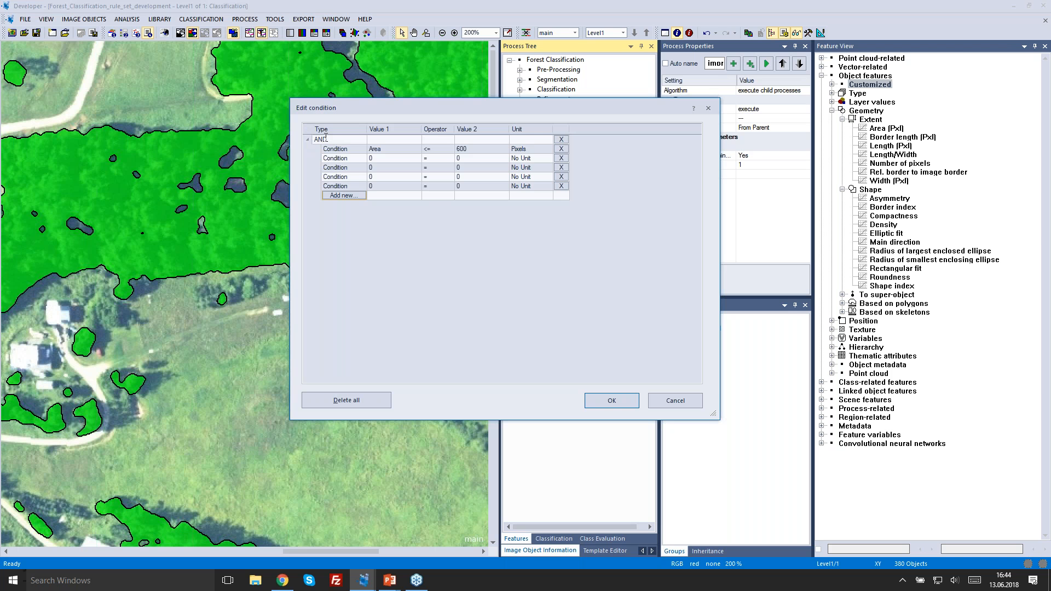
{"action": "left_click", "coordinate": [562, 185]}
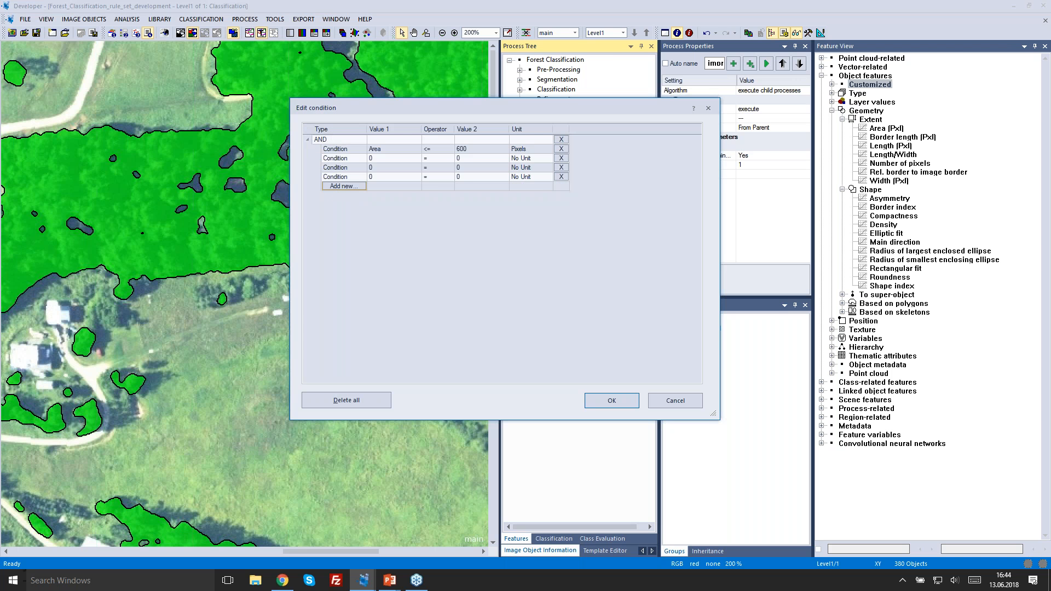
{"action": "left_click", "coordinate": [561, 177]}
{"action": "left_click", "coordinate": [561, 167]}
- Create the neighbor relation feature Rel. border to for the forest class and use it in the second condition
{"action": "left_click", "coordinate": [397, 157]}
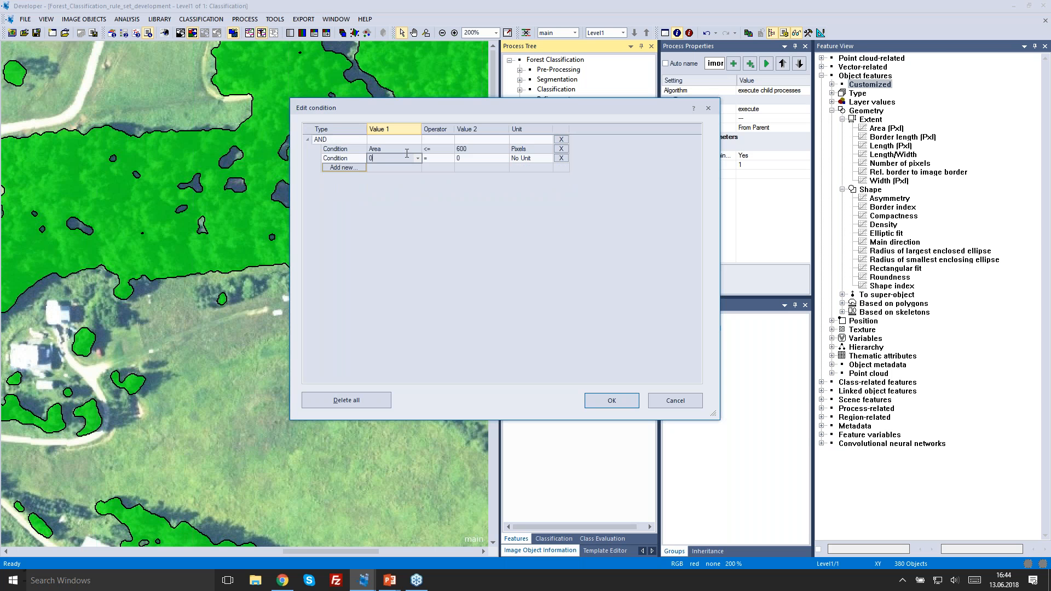
{"action": "left_click", "coordinate": [418, 158]}
{"action": "left_click", "coordinate": [409, 170]}
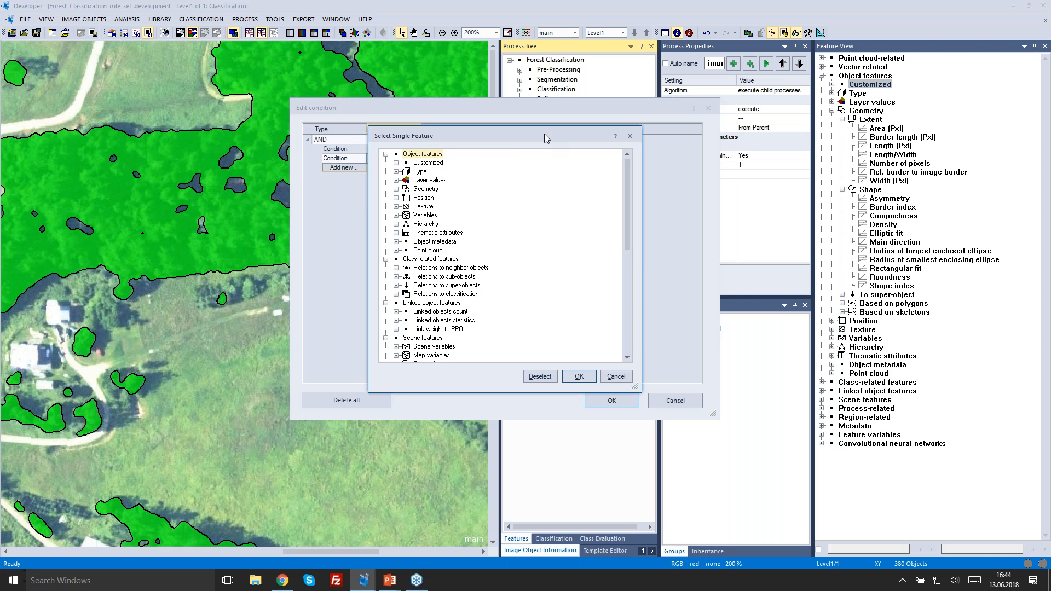
{"action": "left_click_drag", "start_coordinate": [542, 129], "coordinate": [541, 123]}
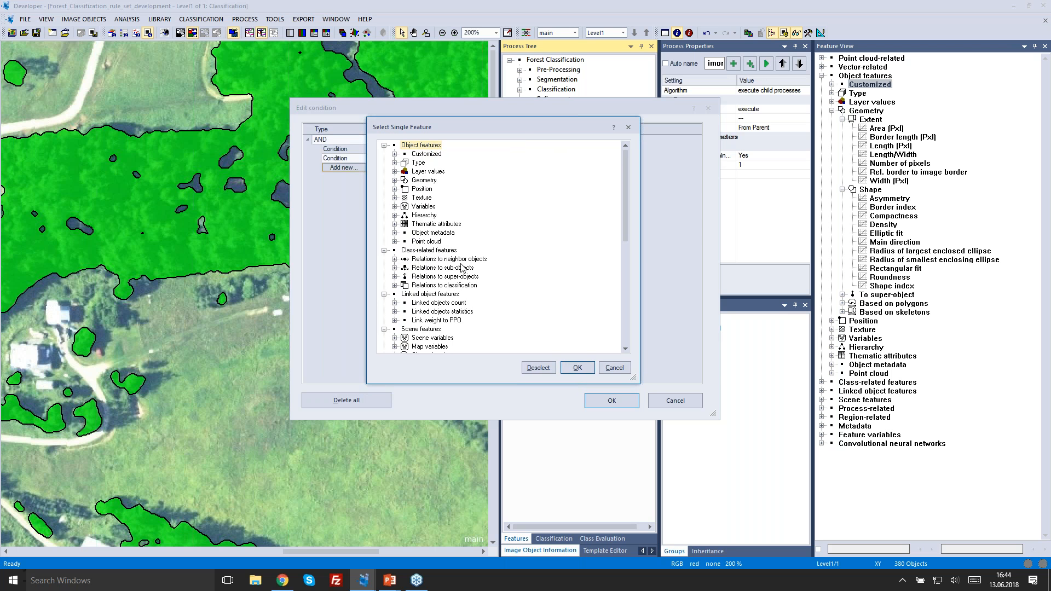
{"action": "left_click", "coordinate": [394, 260]}
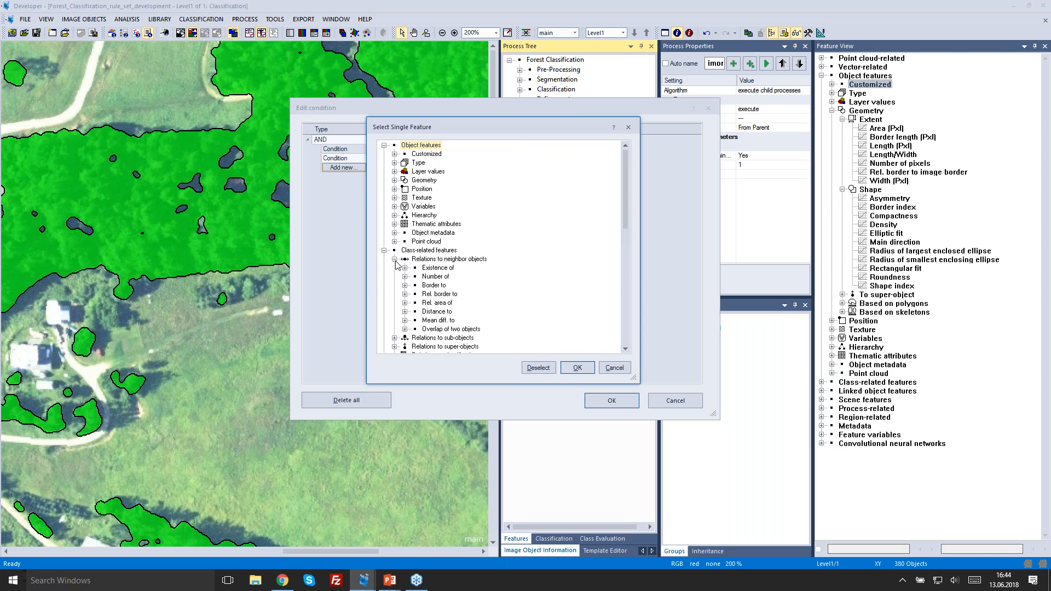
{"action": "left_click", "coordinate": [406, 294]}
{"action": "double_click", "coordinate": [460, 304]}
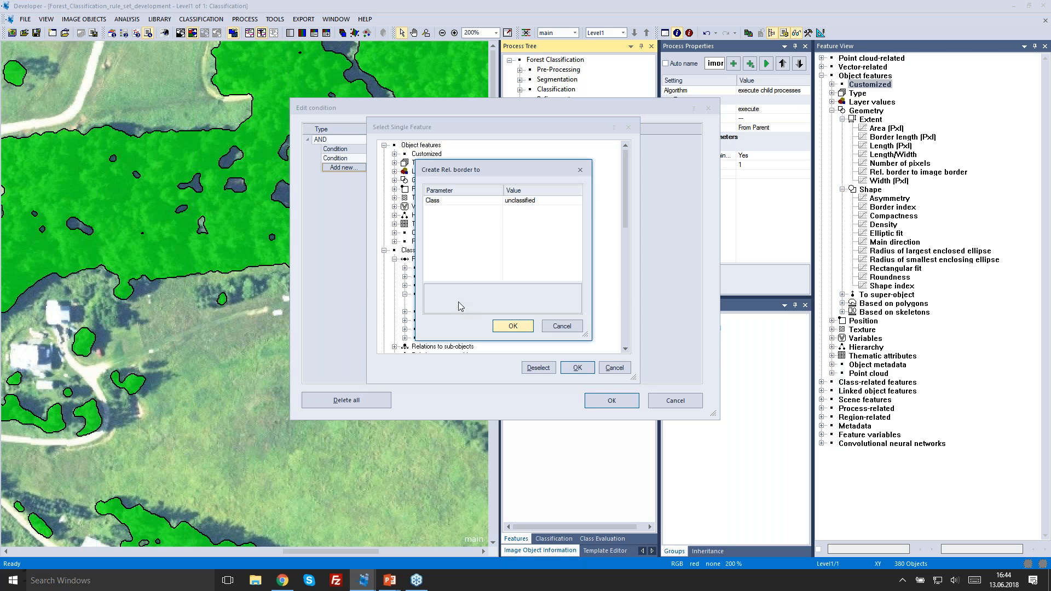
{"action": "left_click", "coordinate": [579, 202]}
{"action": "left_click", "coordinate": [537, 222]}
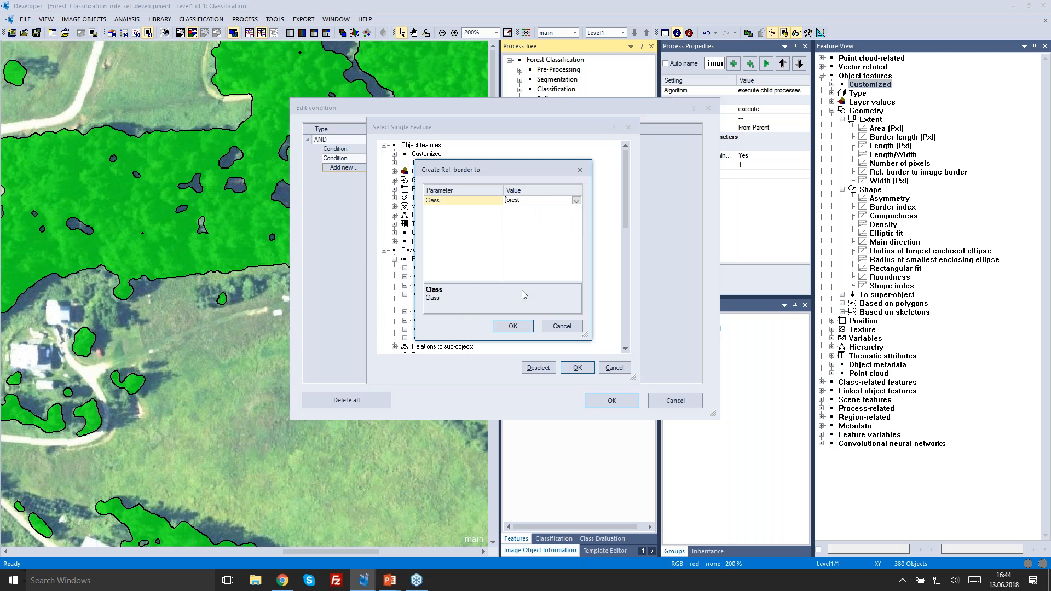
{"action": "left_click", "coordinate": [523, 327]}
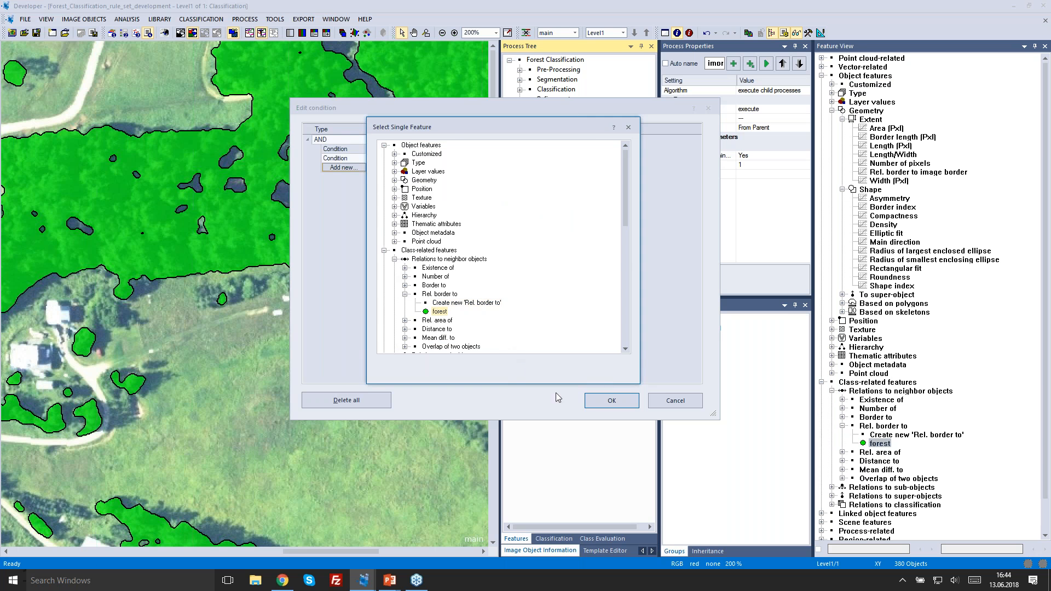
{"action": "double_click", "coordinate": [439, 312]}
- Require the relative border to forest to equal 1 and accept both conditions
{"action": "left_click", "coordinate": [451, 159]}
{"action": "left_click", "coordinate": [451, 159]}
{"action": "left_click", "coordinate": [435, 184]}
{"action": "left_click", "coordinate": [470, 158]}
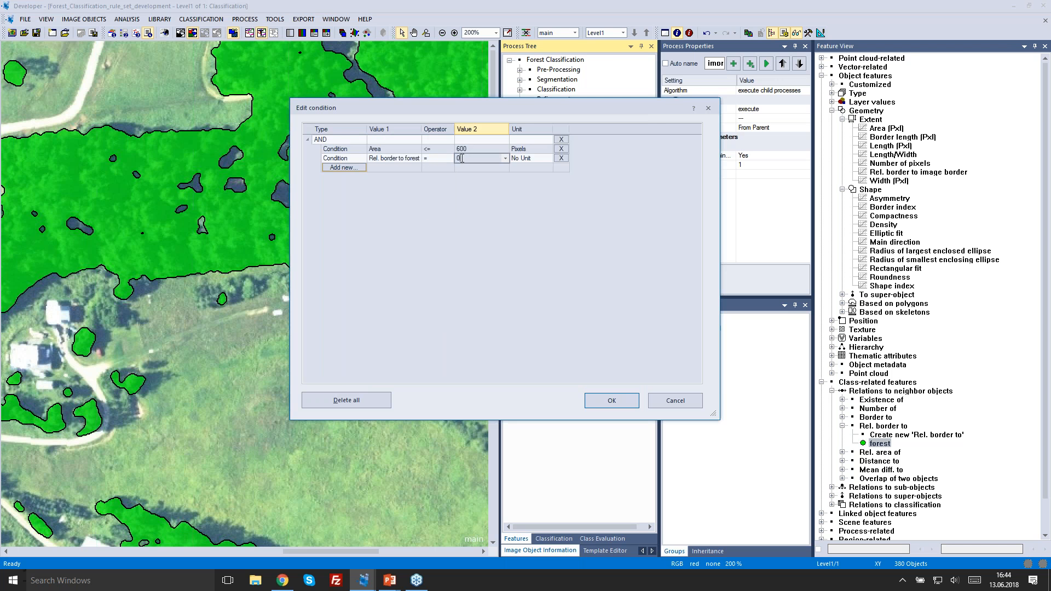
{"action": "type", "text": "1"}
{"action": "left_click", "coordinate": [617, 403]}
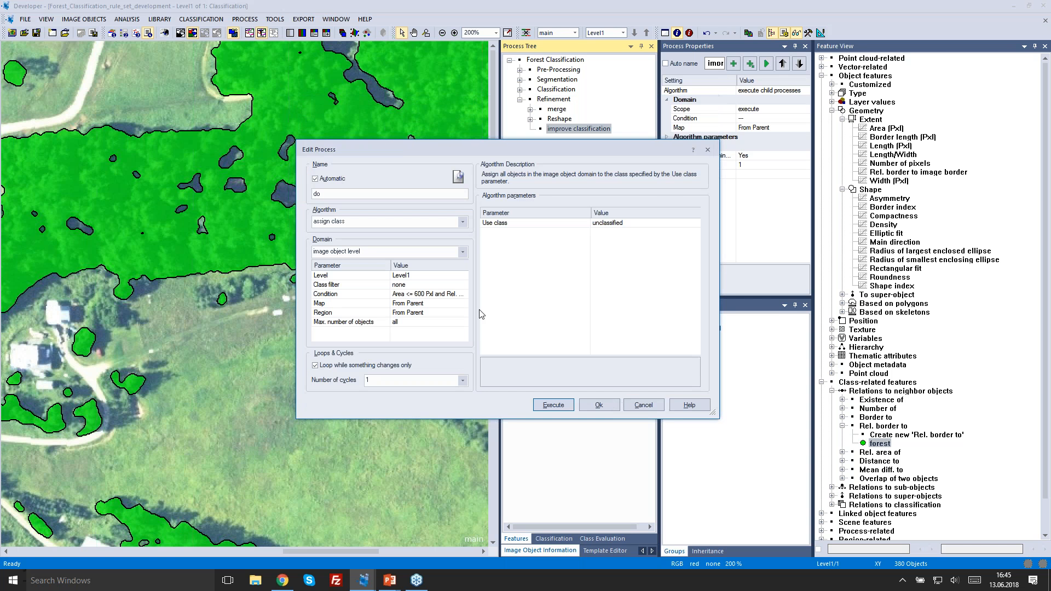
- Set the class to assign to forest and limit the class filter to unclassified objects
{"action": "left_click", "coordinate": [664, 224]}
{"action": "left_click", "coordinate": [695, 223]}
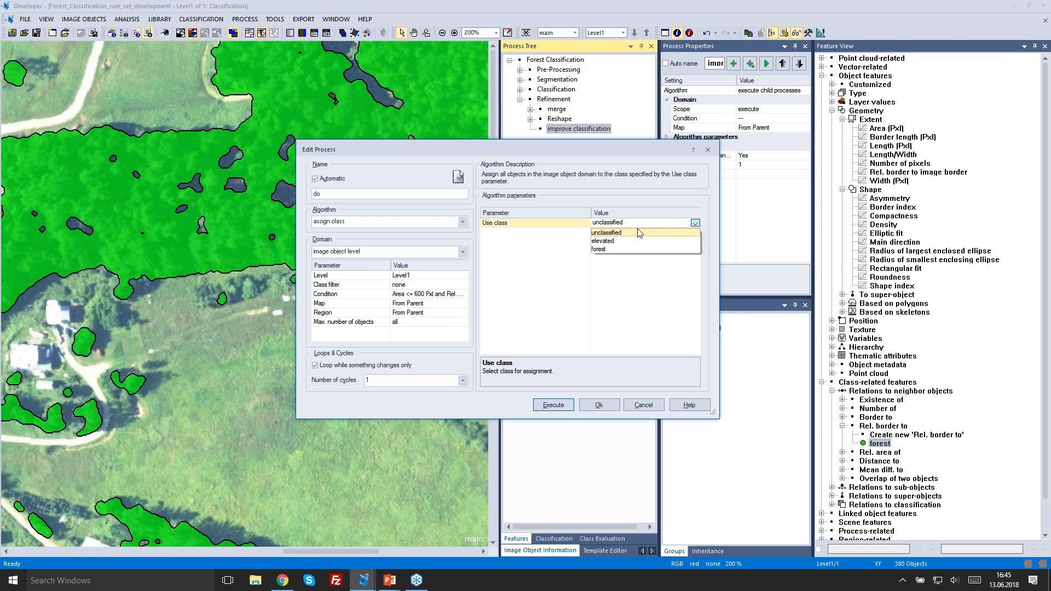
{"action": "left_click", "coordinate": [619, 250]}
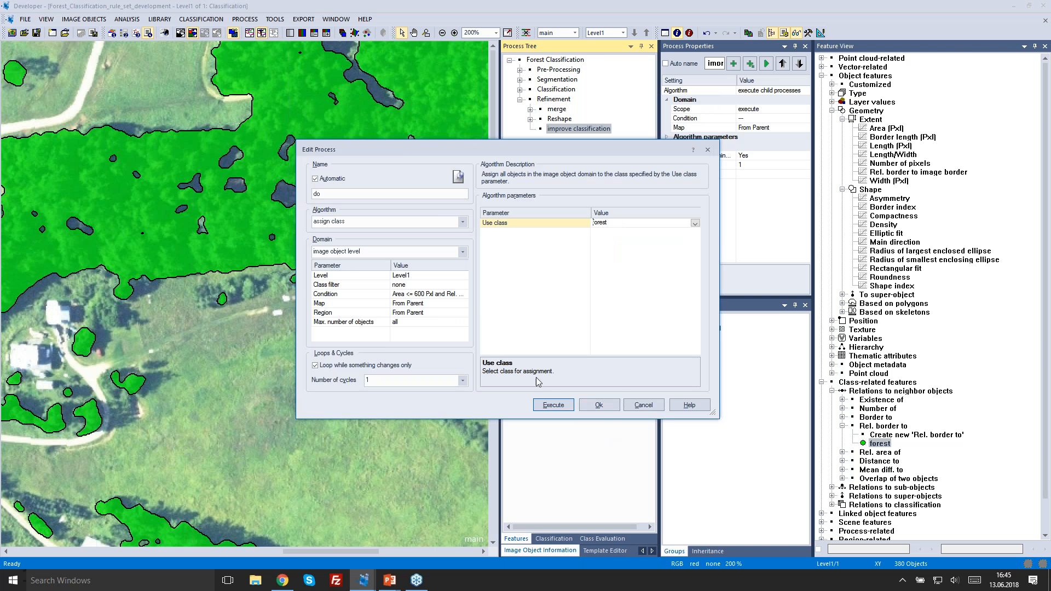
{"action": "left_click", "coordinate": [427, 285]}
{"action": "left_click", "coordinate": [463, 284]}
{"action": "left_click", "coordinate": [431, 177]}
{"action": "left_click", "coordinate": [530, 384]}
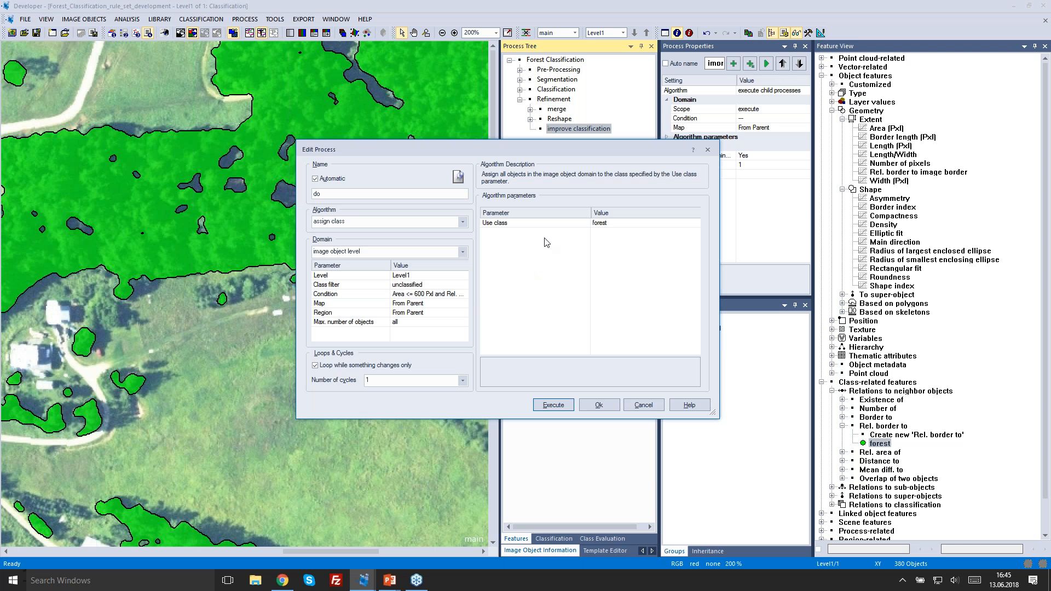
- Execute the assign class process and inspect the former gaps inside the forest areas
{"action": "left_click", "coordinate": [553, 405]}
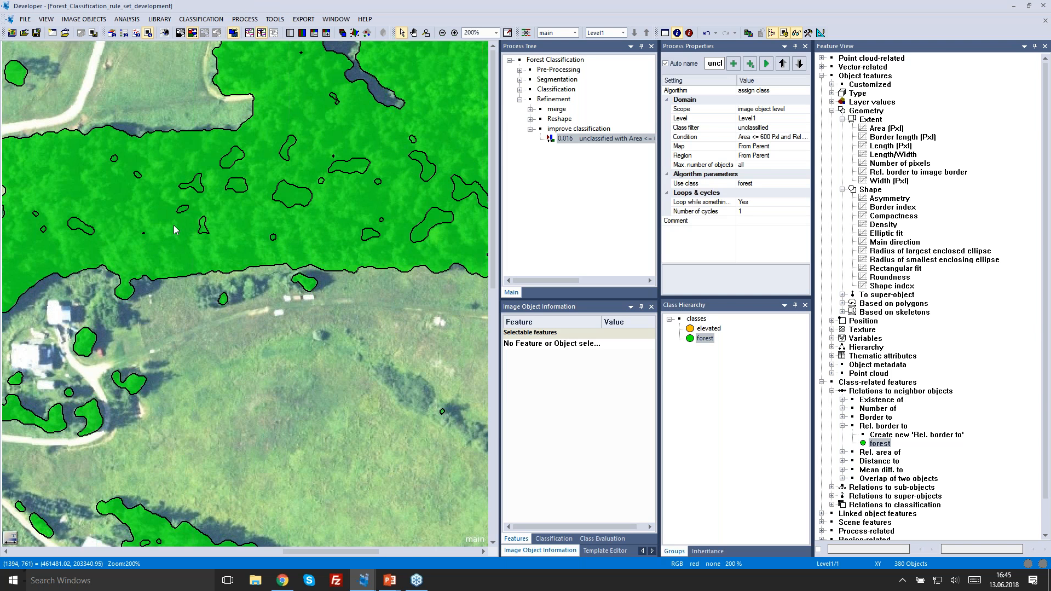
{"action": "scroll", "coordinate": [174, 225], "scroll_direction": "down", "scroll_amount": 1}
{"action": "left_click_drag", "start_coordinate": [156, 261], "coordinate": [119, 250]}
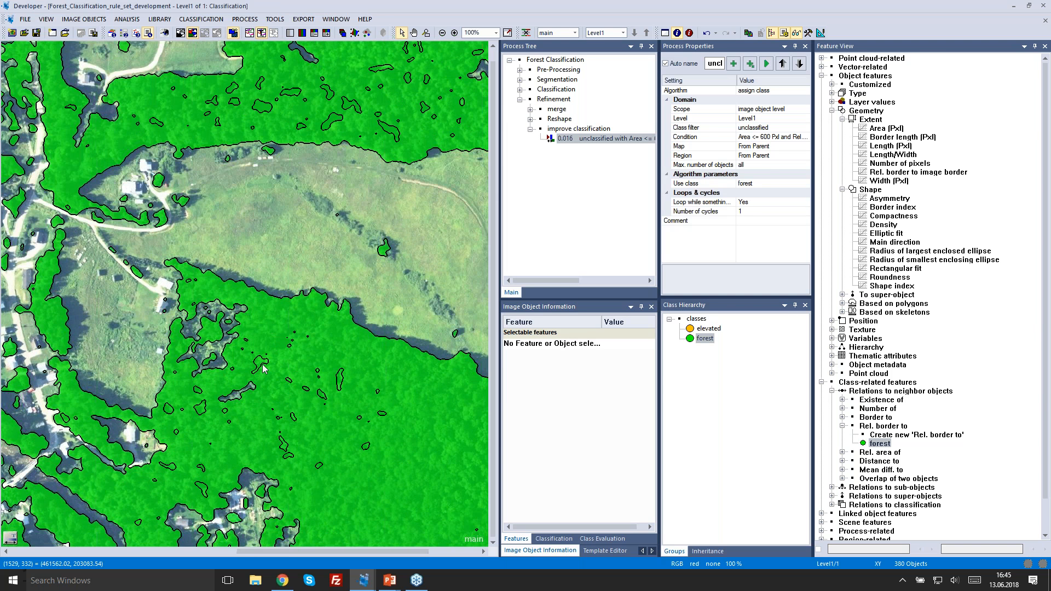
{"action": "scroll", "coordinate": [263, 368], "scroll_direction": "up", "scroll_amount": 1}
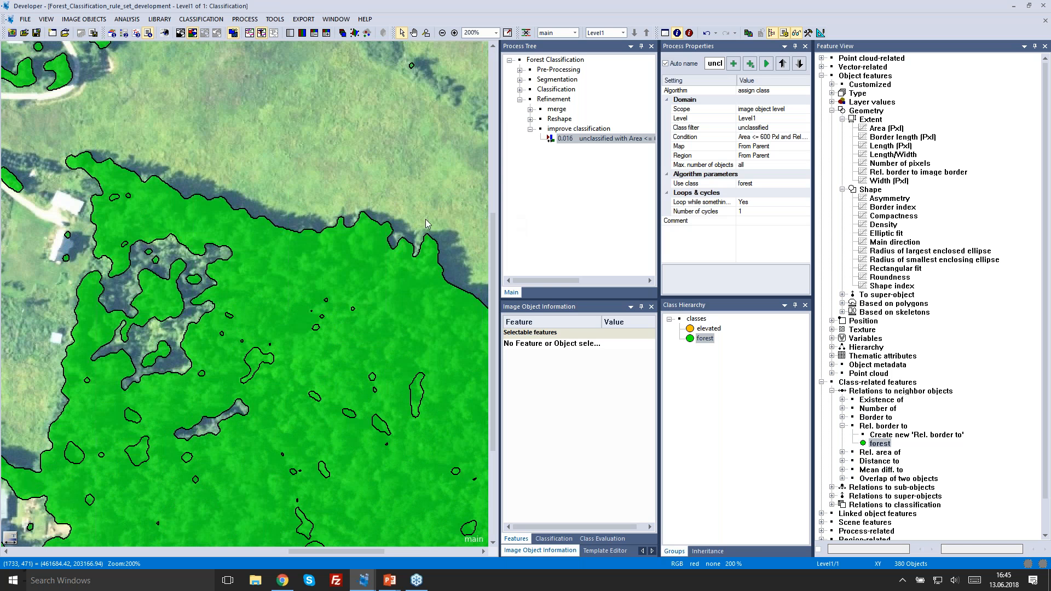
{"action": "scroll", "coordinate": [352, 353], "scroll_direction": "down", "scroll_amount": 1}
{"action": "scroll", "coordinate": [338, 313], "scroll_direction": "down", "scroll_amount": 2}
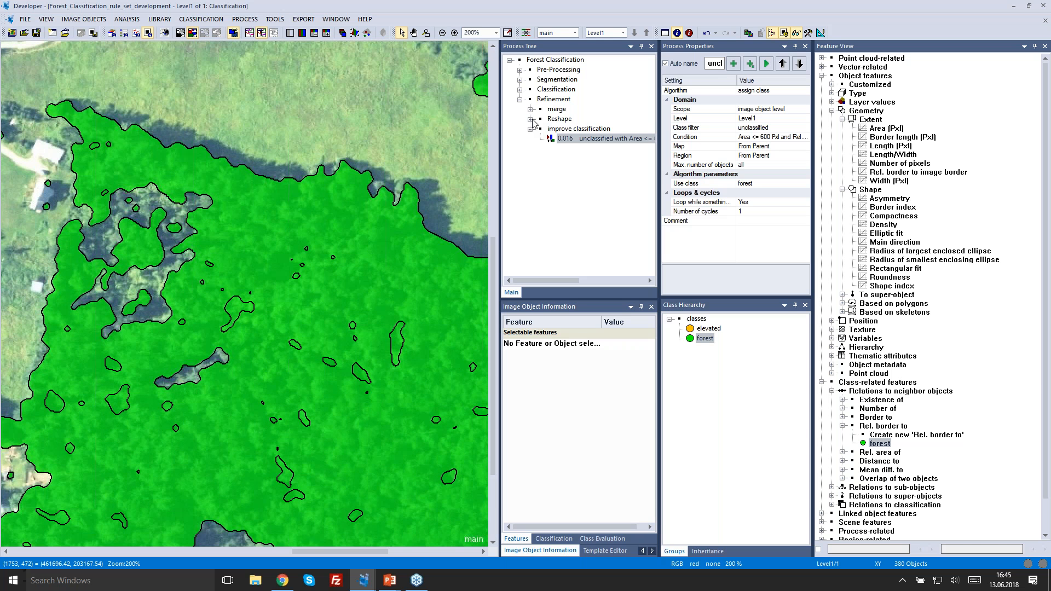
- Copy the forest merge region process to the end of the improve classification group and execute it
{"action": "left_click", "coordinate": [530, 109]}
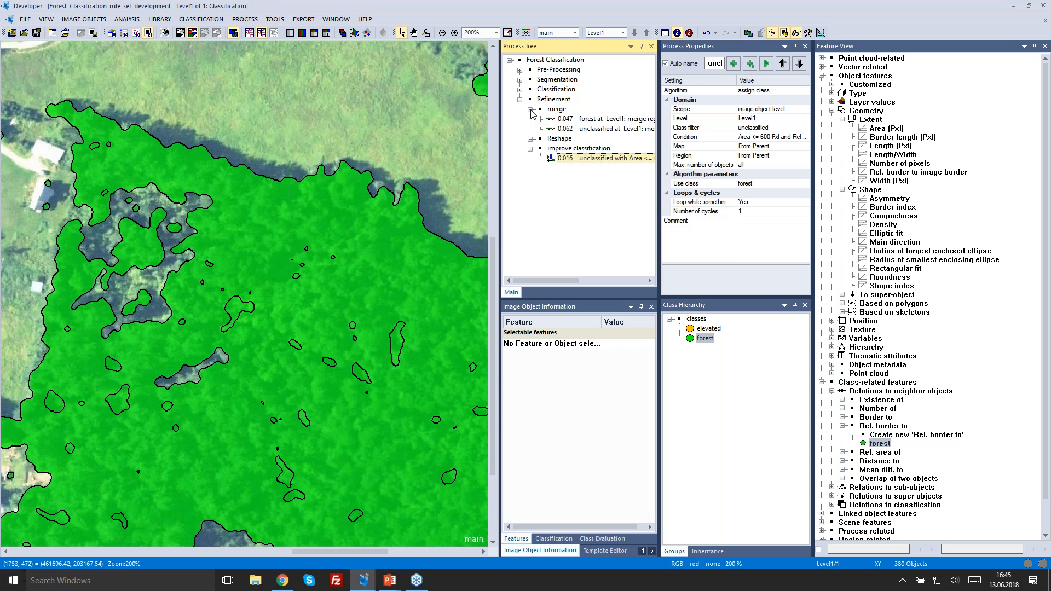
{"action": "left_click", "coordinate": [571, 120]}
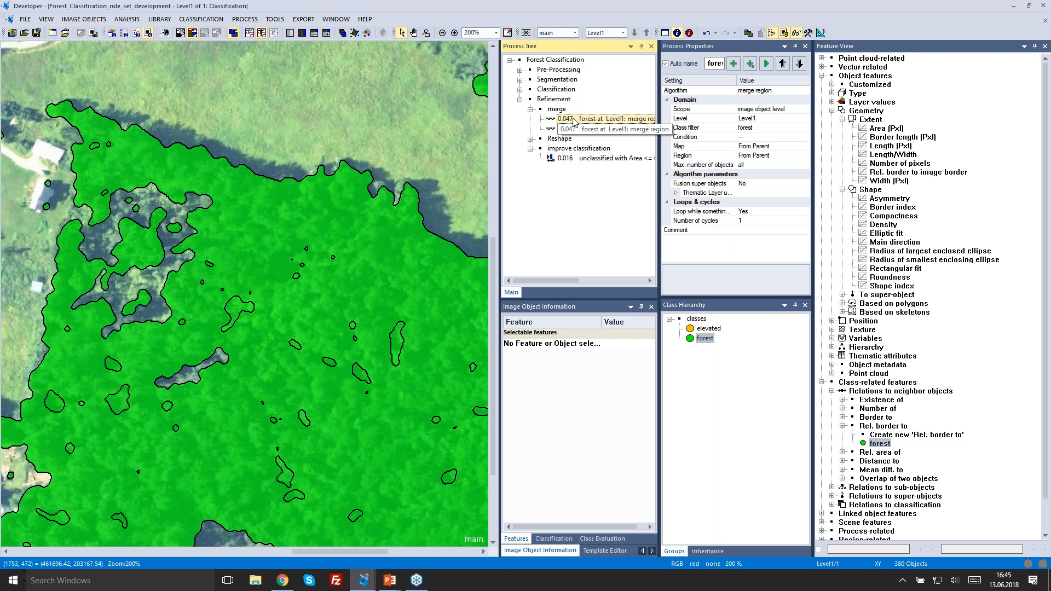
{"action": "left_click", "coordinate": [561, 161]}
{"action": "key", "text": "ctrl+v"}
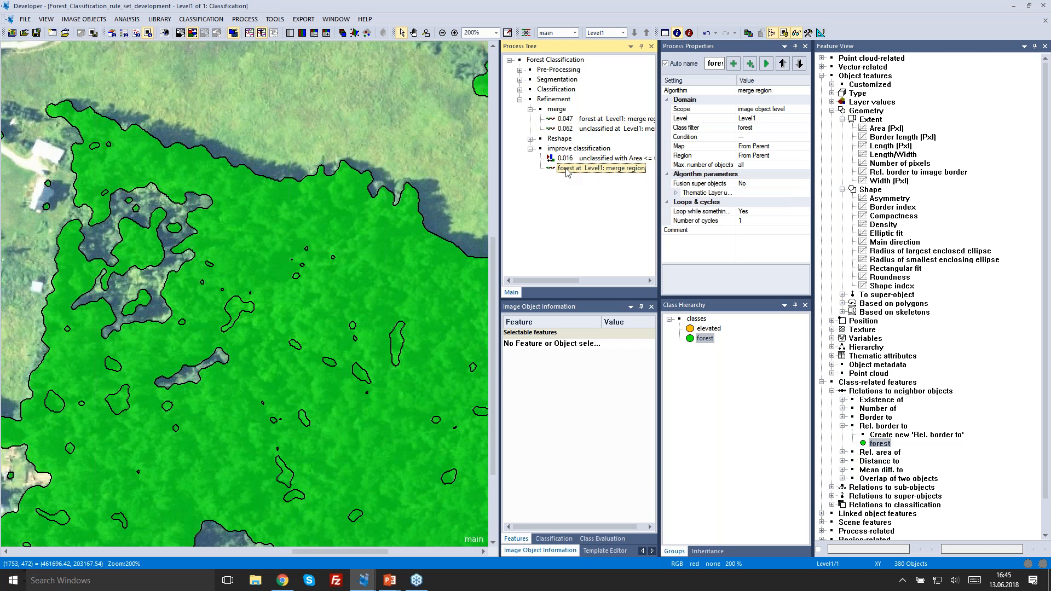
{"action": "right_click", "coordinate": [567, 173]}
{"action": "left_click", "coordinate": [591, 186]}
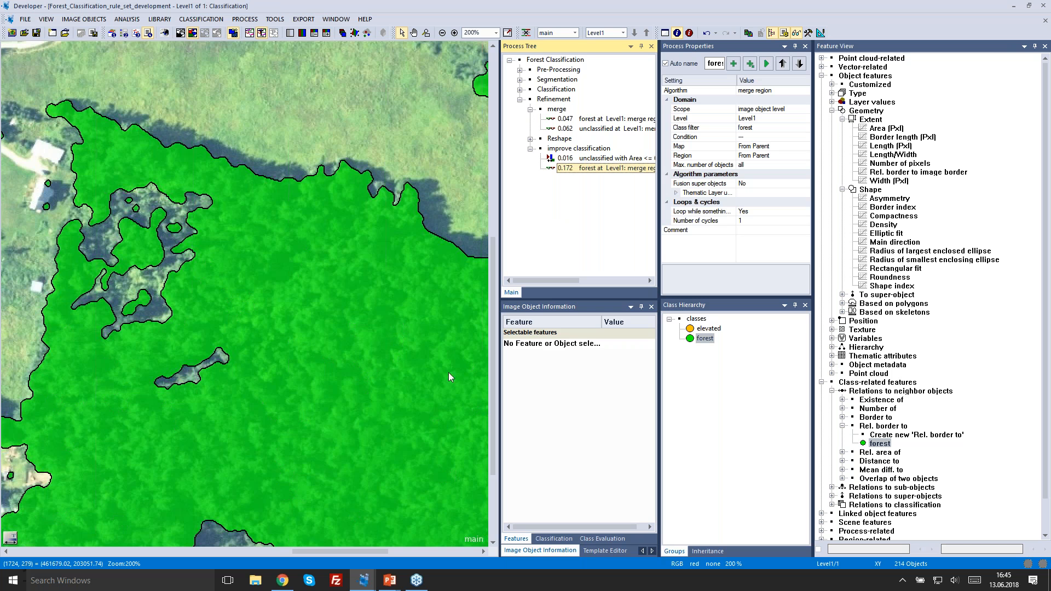
{"action": "left_click_drag", "start_coordinate": [435, 369], "coordinate": [400, 350]}
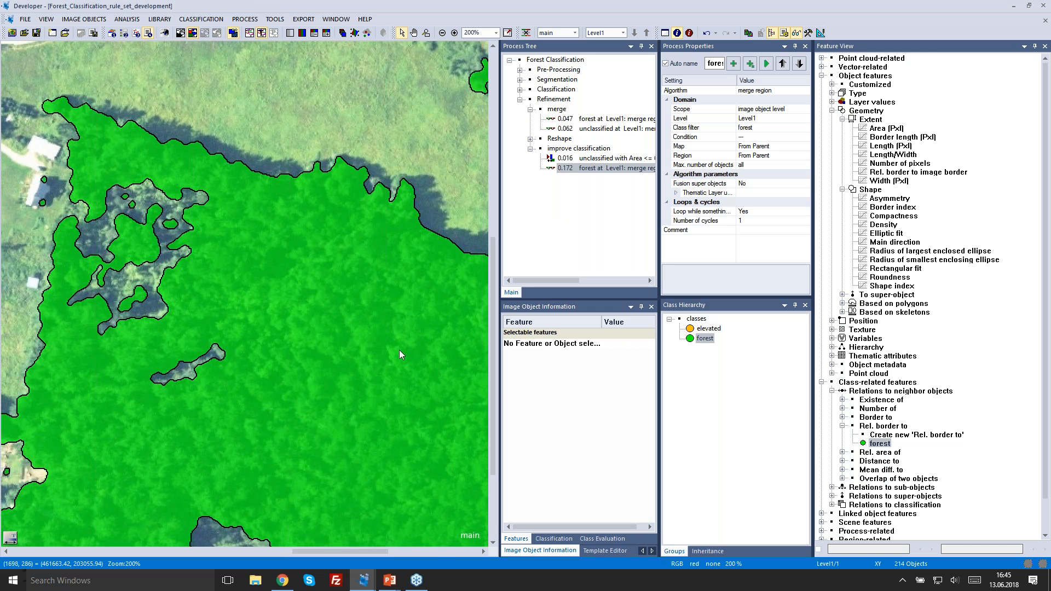
- Examine the small isolated forest objects scattered around the houses and the road
{"action": "scroll", "coordinate": [399, 350], "scroll_direction": "down", "scroll_amount": 1}
{"action": "scroll", "coordinate": [253, 380], "scroll_direction": "down", "scroll_amount": 1}
{"action": "scroll", "coordinate": [356, 358], "scroll_direction": "down", "scroll_amount": 1}
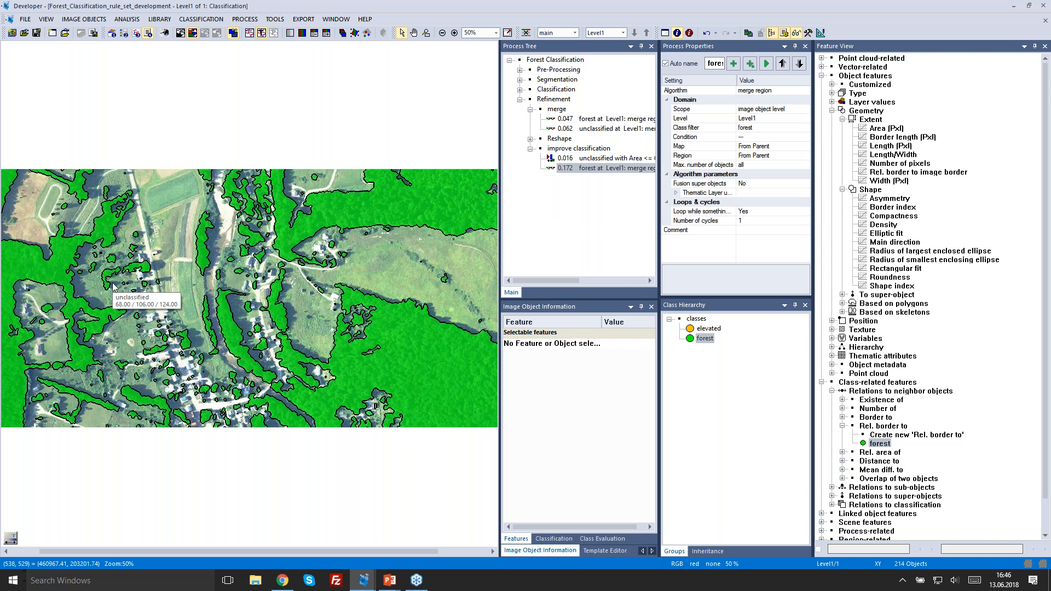
{"action": "left_click_drag", "start_coordinate": [118, 287], "coordinate": [177, 280]}
{"action": "scroll", "coordinate": [321, 282], "scroll_direction": "up", "scroll_amount": 1}
{"action": "scroll", "coordinate": [322, 282], "scroll_direction": "up", "scroll_amount": 1}
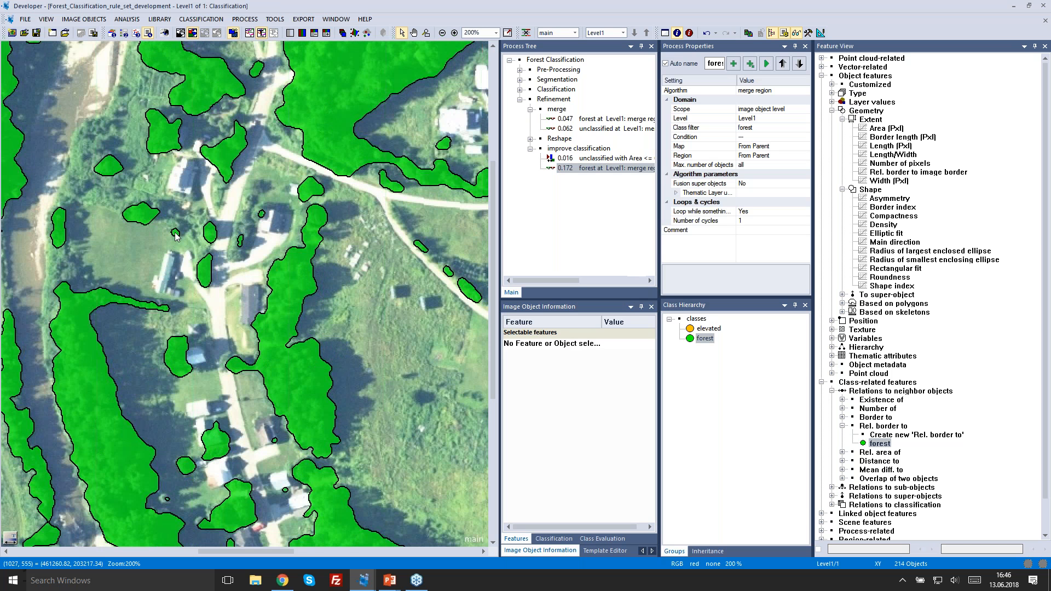
{"action": "left_click_drag", "start_coordinate": [184, 235], "coordinate": [195, 307]}
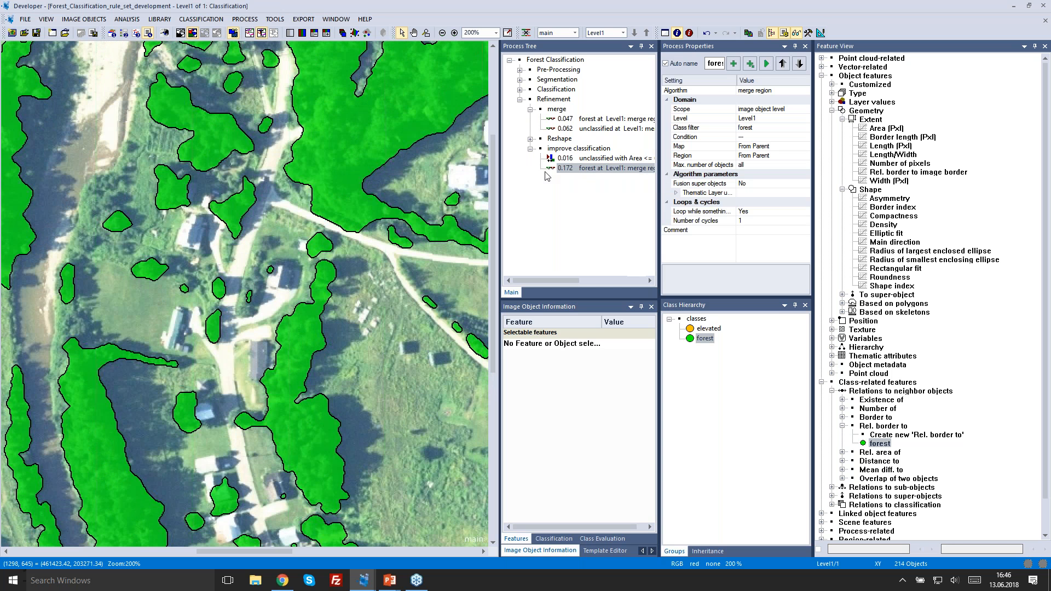
- Append a remove objects process after the last forest merge in the improve classification group and limit its class filter to forest
{"action": "right_click", "coordinate": [574, 170]}
{"action": "left_click", "coordinate": [609, 221]}
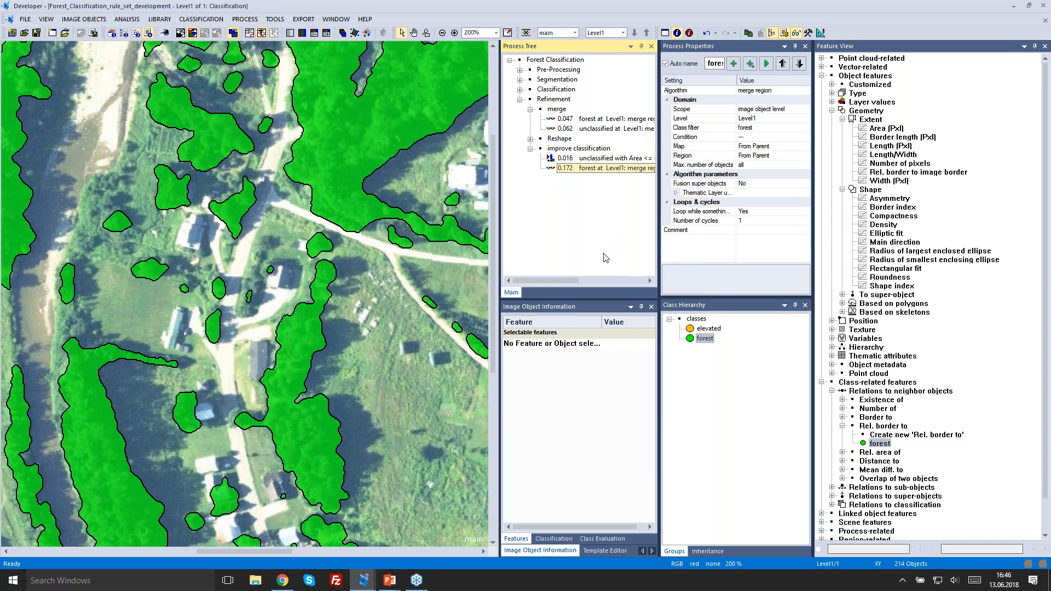
{"action": "left_click_drag", "start_coordinate": [600, 149], "coordinate": [608, 159]}
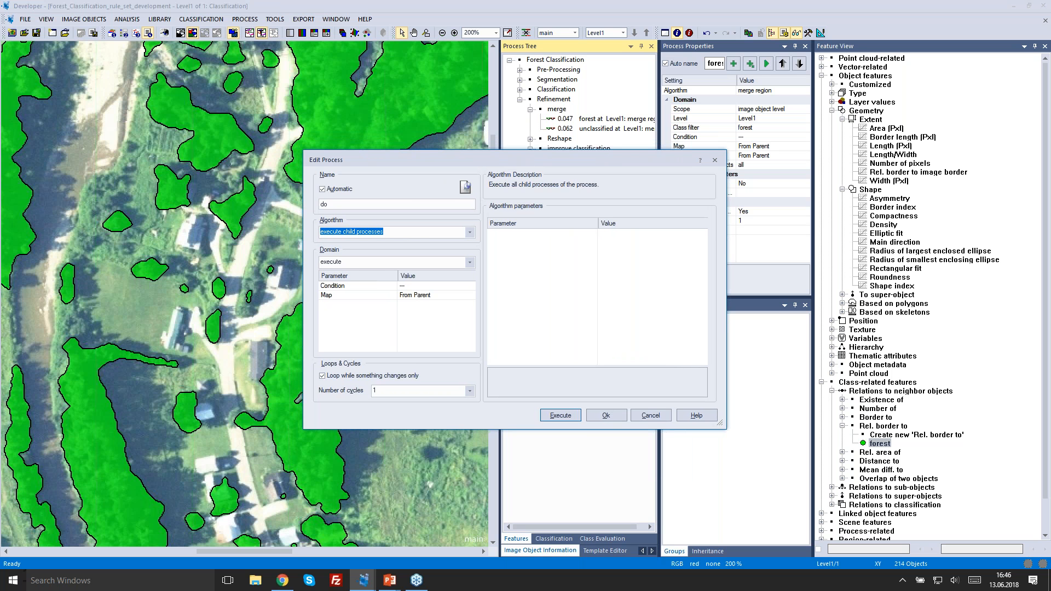
{"action": "type", "text": "remove classification"}
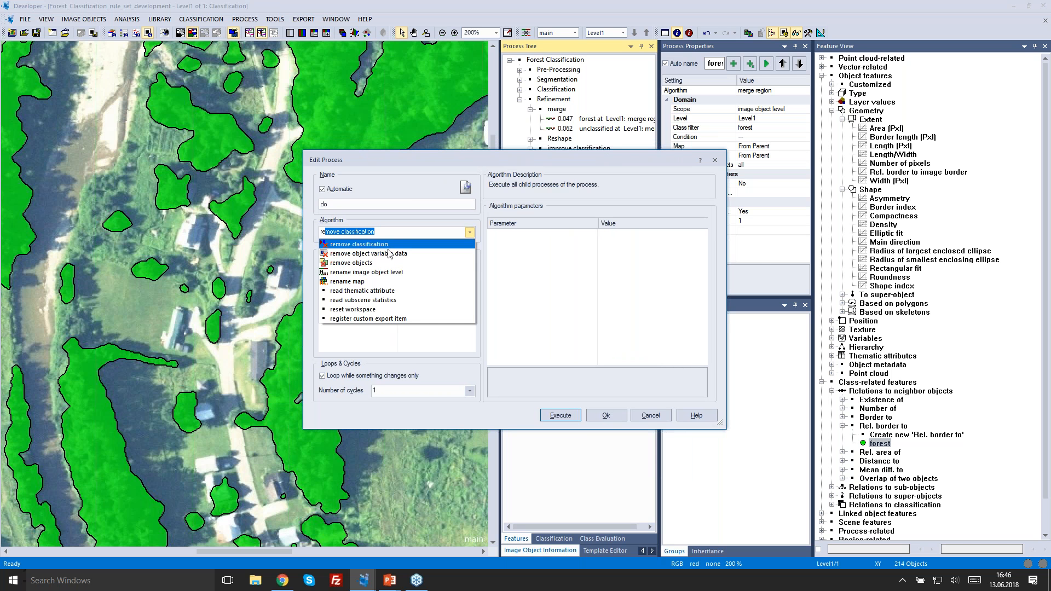
{"action": "left_click", "coordinate": [372, 263]}
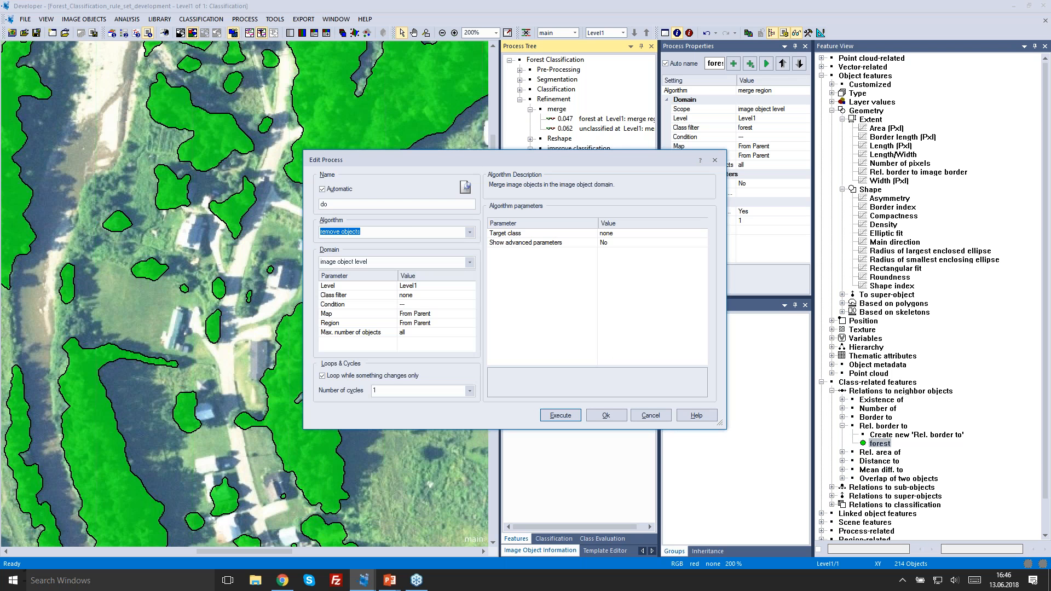
{"action": "left_click", "coordinate": [470, 296]}
{"action": "left_click", "coordinate": [430, 195]}
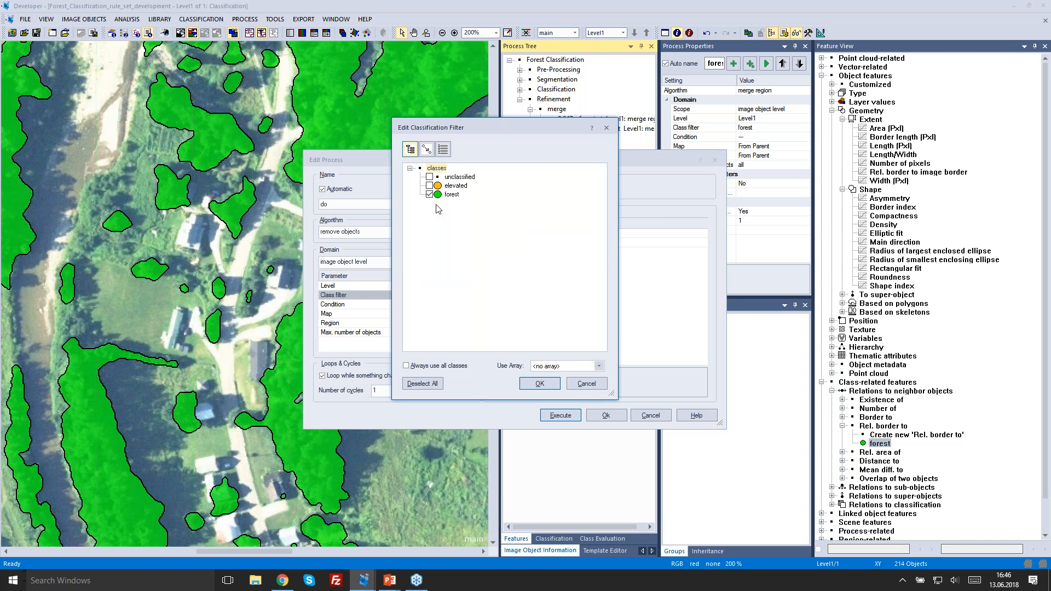
{"action": "left_click", "coordinate": [540, 384]}
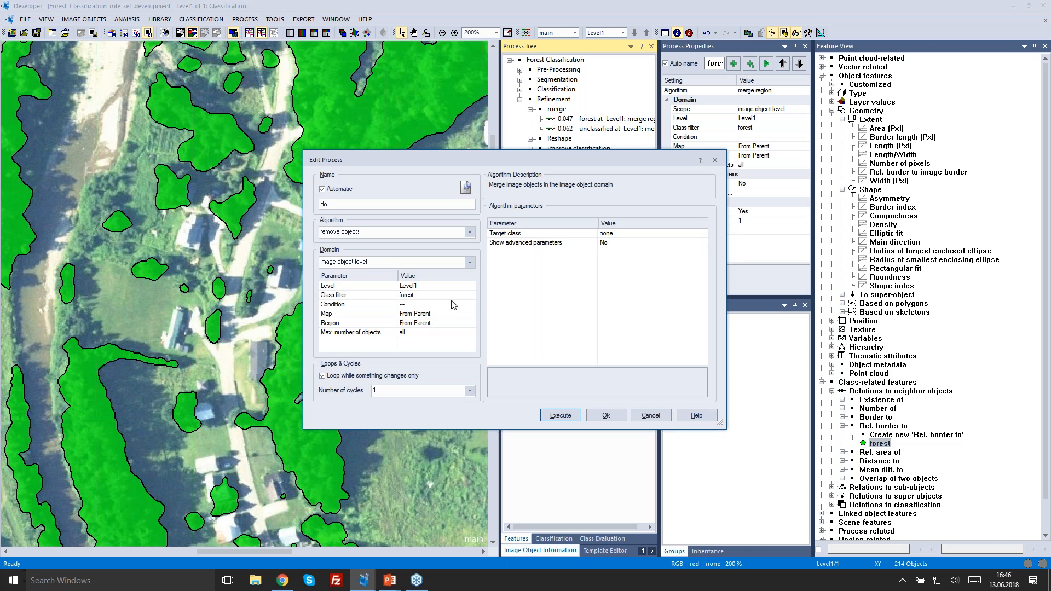
- Start a condition for the remove objects process based on the Area geometry feature
{"action": "left_click", "coordinate": [470, 305]}
{"action": "left_click", "coordinate": [412, 147]}
{"action": "left_click", "coordinate": [417, 149]}
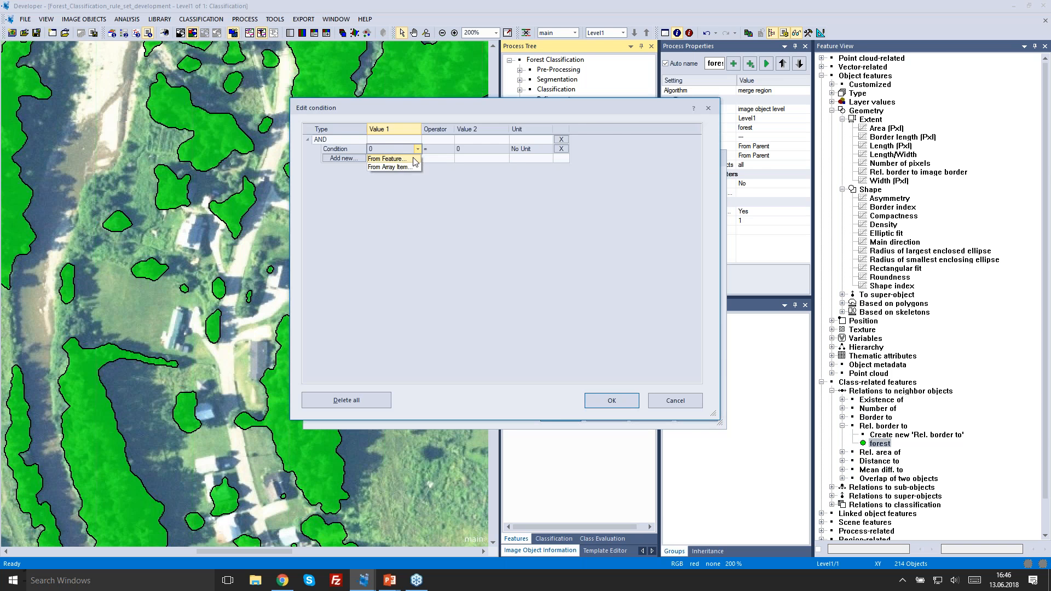
{"action": "left_click", "coordinate": [416, 158]}
{"action": "left_click", "coordinate": [394, 181]}
{"action": "left_click", "coordinate": [404, 188]}
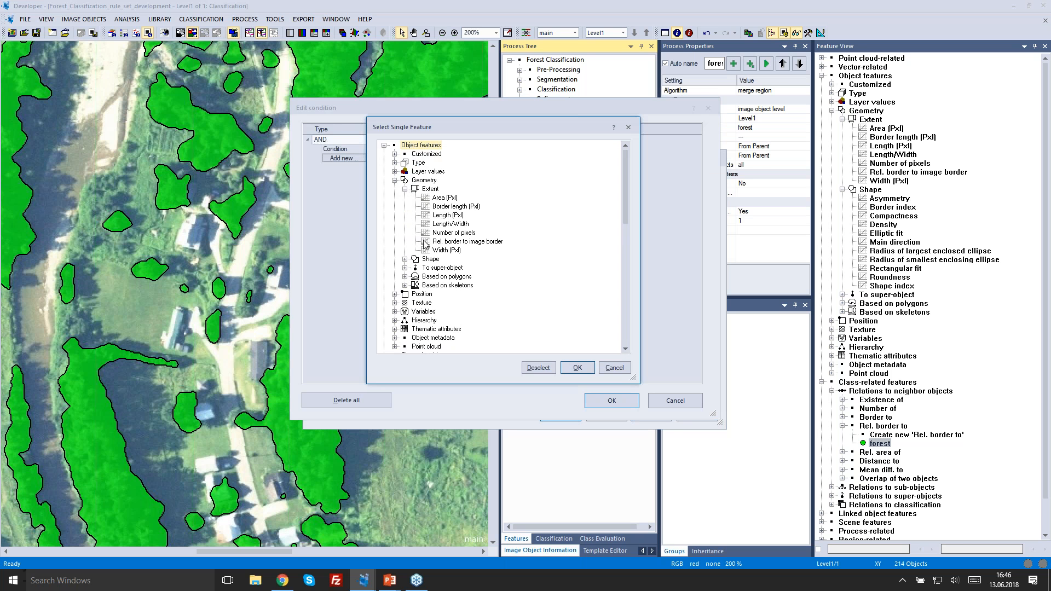
{"action": "double_click", "coordinate": [434, 198]}
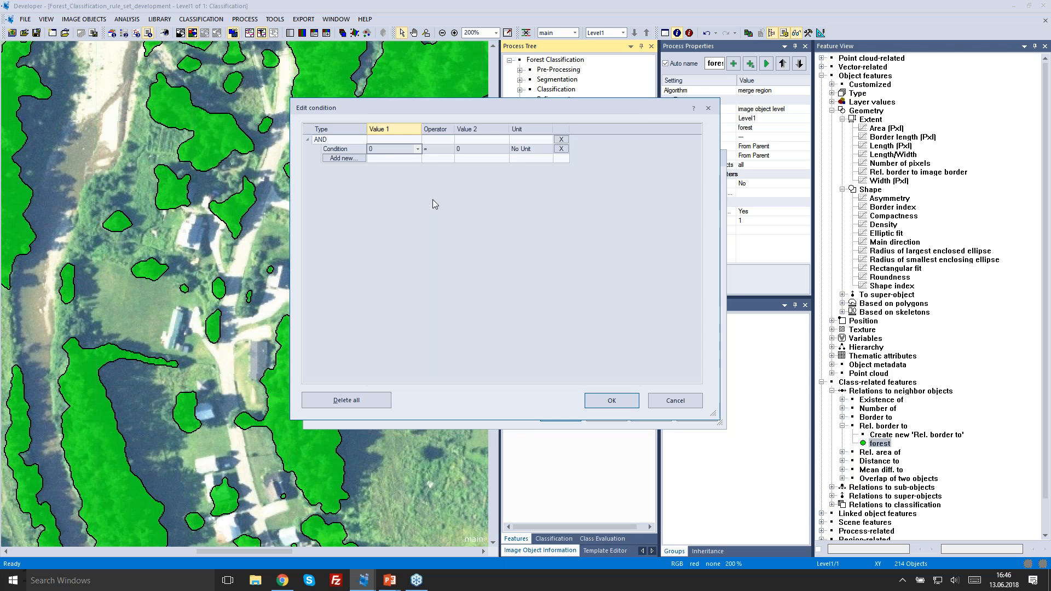
- Require the area to be less than or equal to 200 pixels and accept the condition
{"action": "left_click", "coordinate": [442, 146]}
{"action": "left_click", "coordinate": [438, 171]}
{"action": "left_click", "coordinate": [474, 151]}
{"action": "type", "text": "200"}
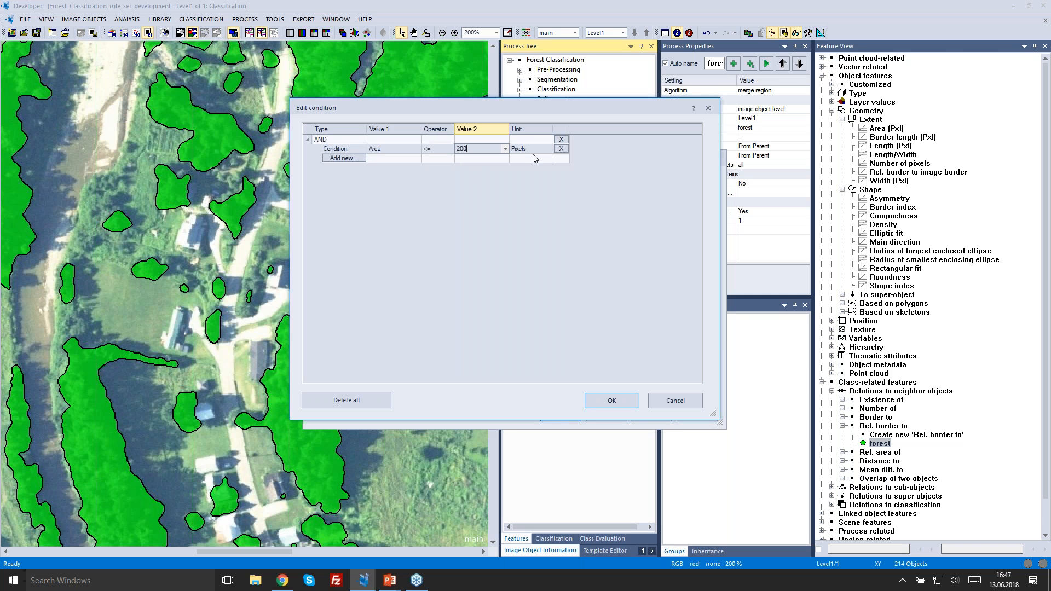
{"action": "left_click", "coordinate": [611, 400]}
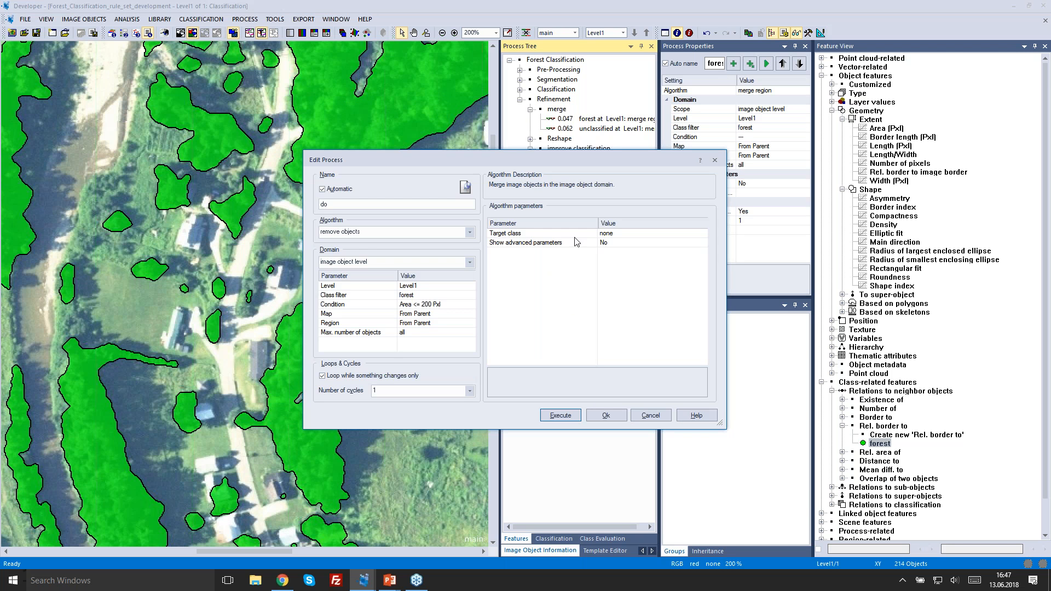
- Execute the remove objects process and inspect the cleaned forest classification across the whole scene
{"action": "left_click_drag", "start_coordinate": [543, 163], "coordinate": [639, 117]}
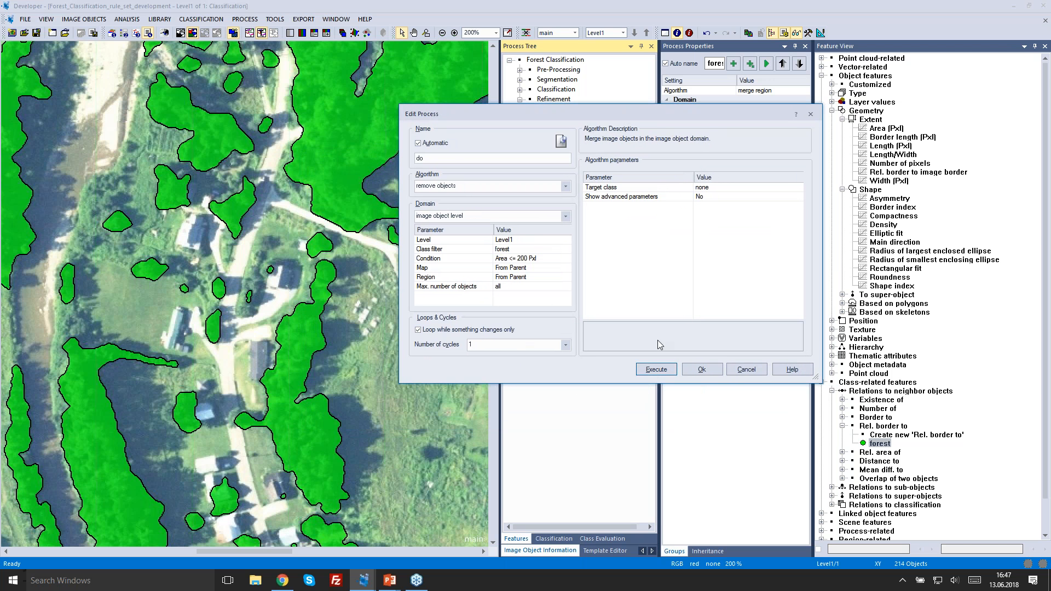
{"action": "left_click", "coordinate": [658, 371]}
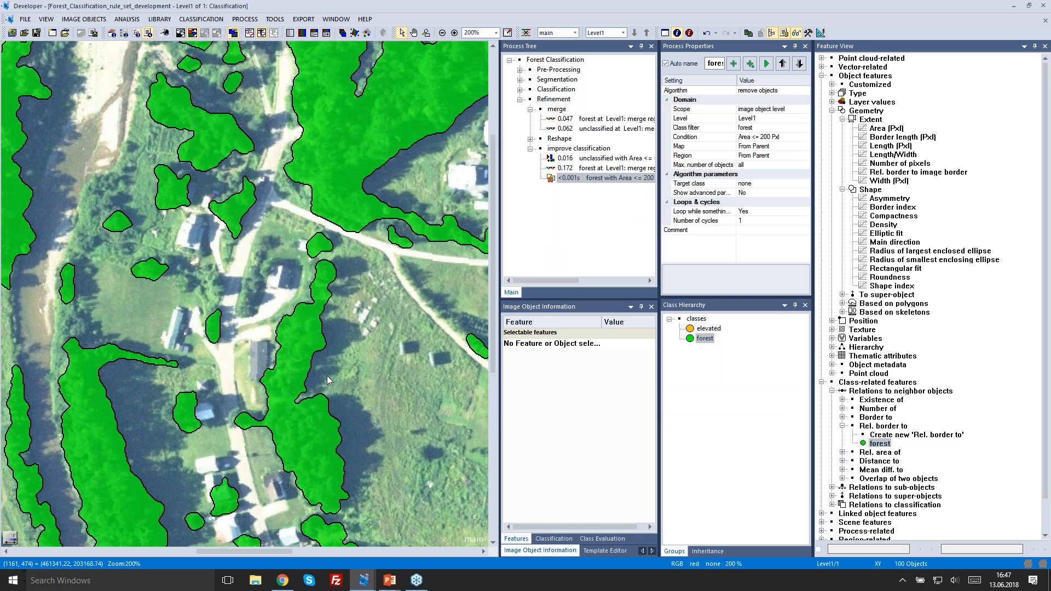
{"action": "left_click_drag", "start_coordinate": [326, 376], "coordinate": [314, 347]}
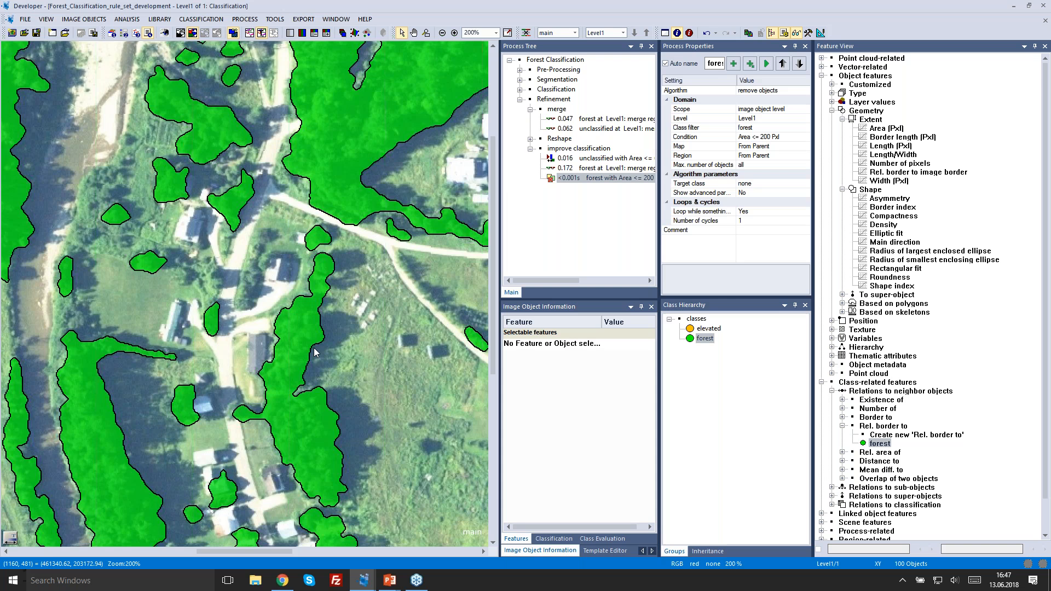
{"action": "scroll", "coordinate": [272, 237], "scroll_direction": "down", "scroll_amount": 1}
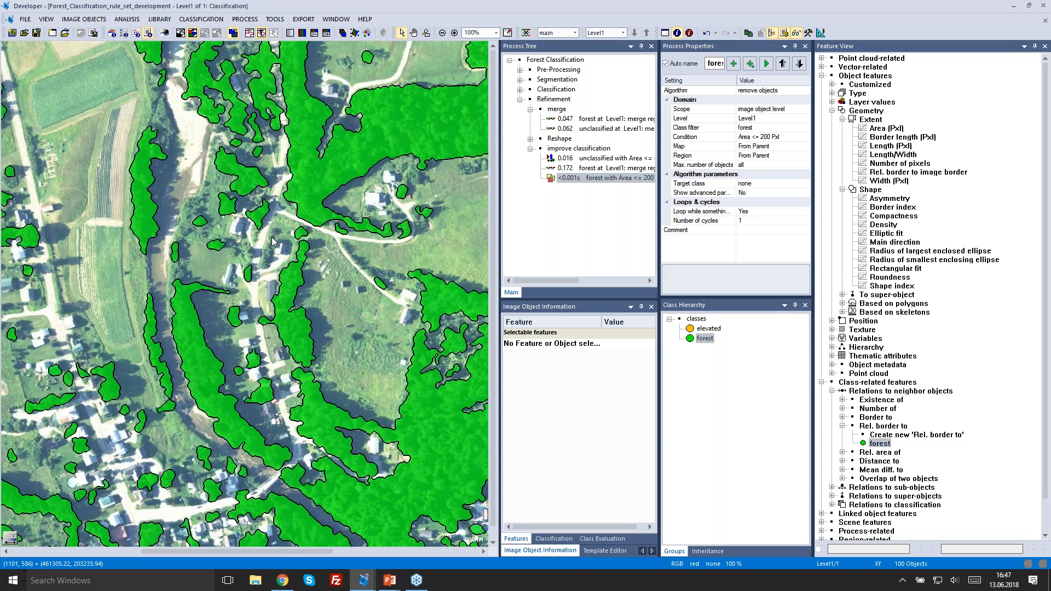
{"action": "scroll", "coordinate": [272, 237], "scroll_direction": "down", "scroll_amount": 1}
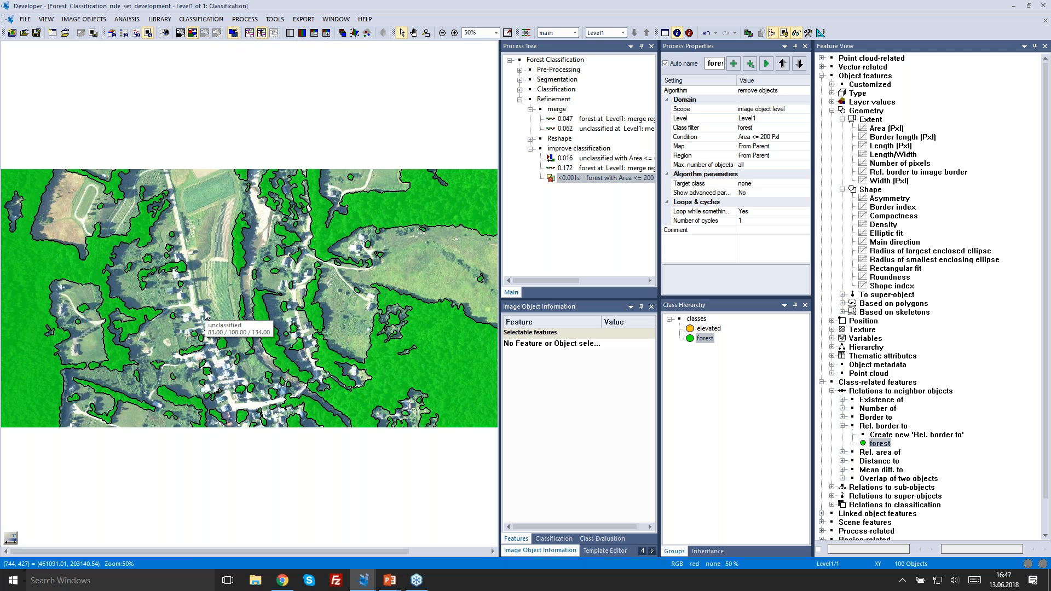
- Split the map window horizontally and set the two panes to swipe view
{"action": "left_click", "coordinate": [343, 21]}
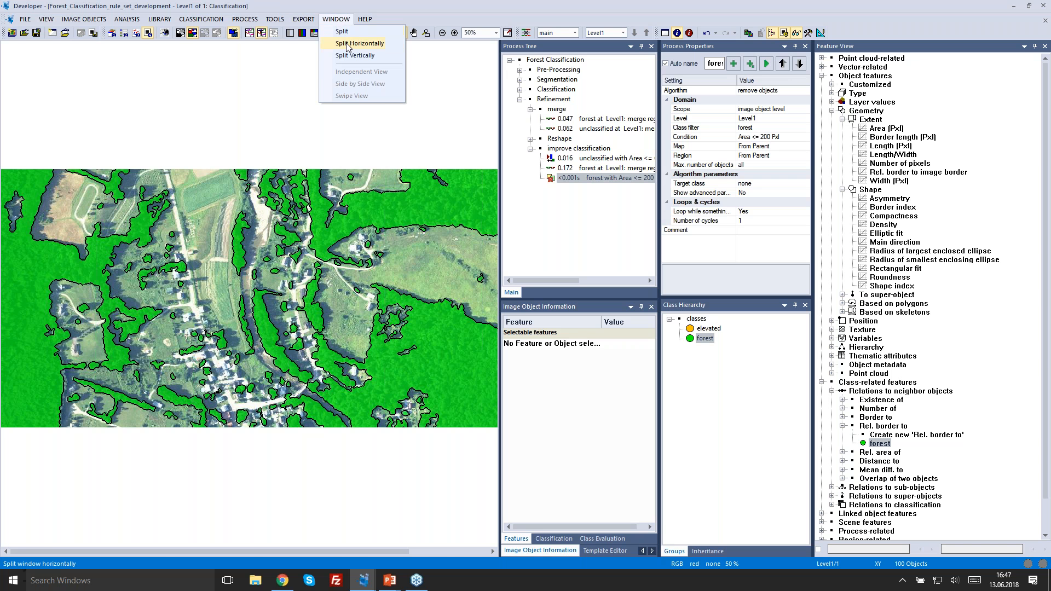
{"action": "left_click", "coordinate": [347, 48]}
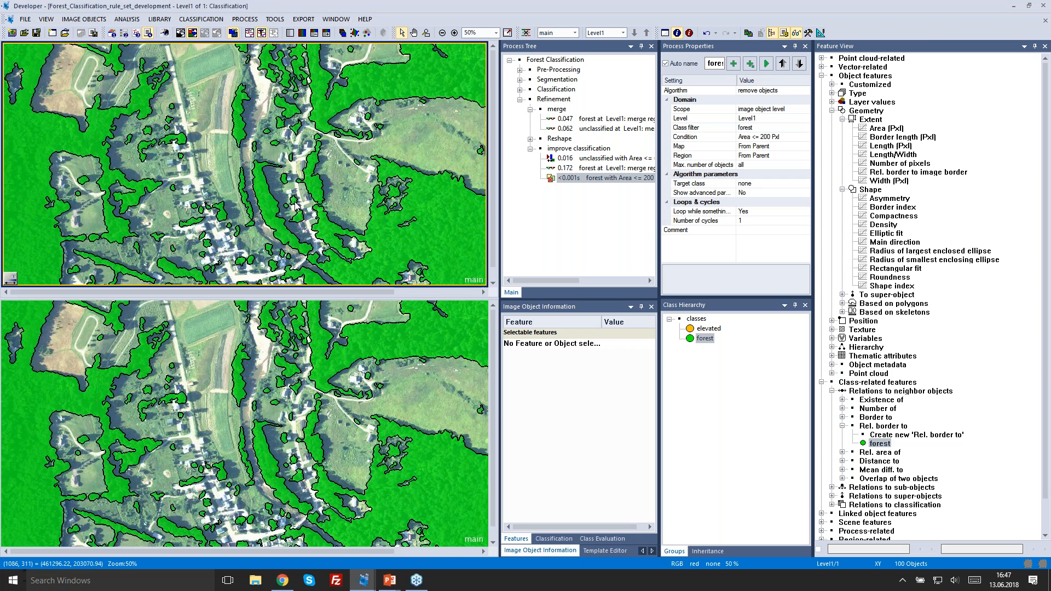
{"action": "left_click", "coordinate": [334, 19]}
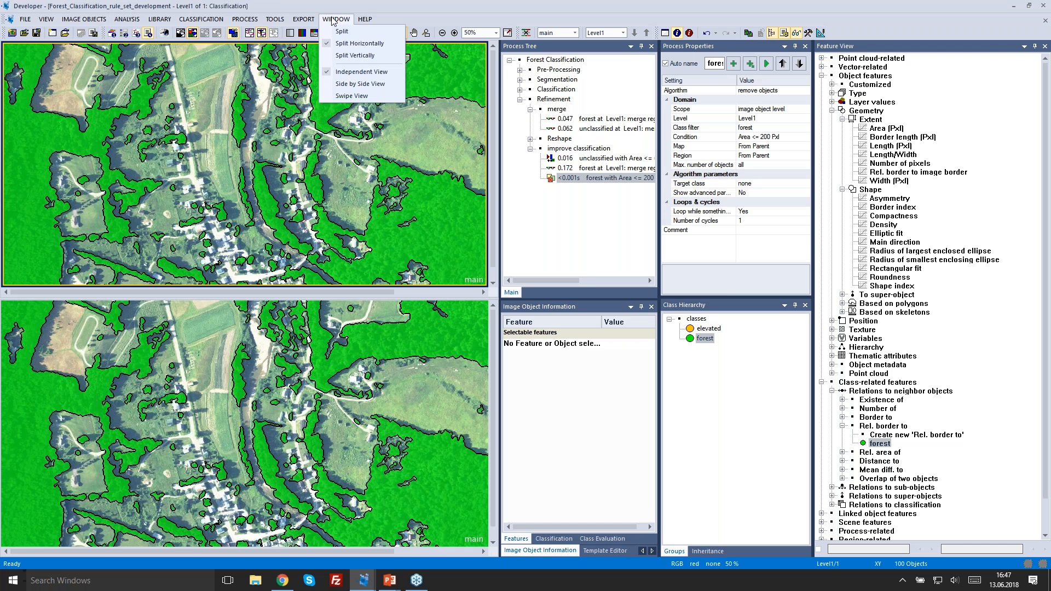
{"action": "left_click", "coordinate": [352, 95]}
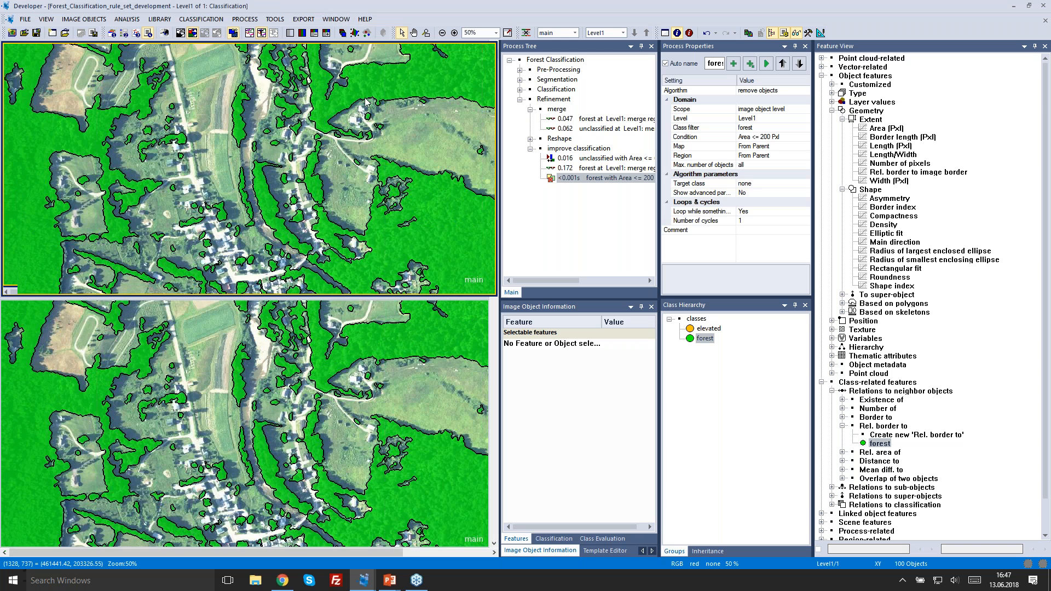
- Show the original imagery without the classification in the upper swipe pane
{"action": "left_click", "coordinate": [338, 363]}
{"action": "left_click", "coordinate": [336, 259]}
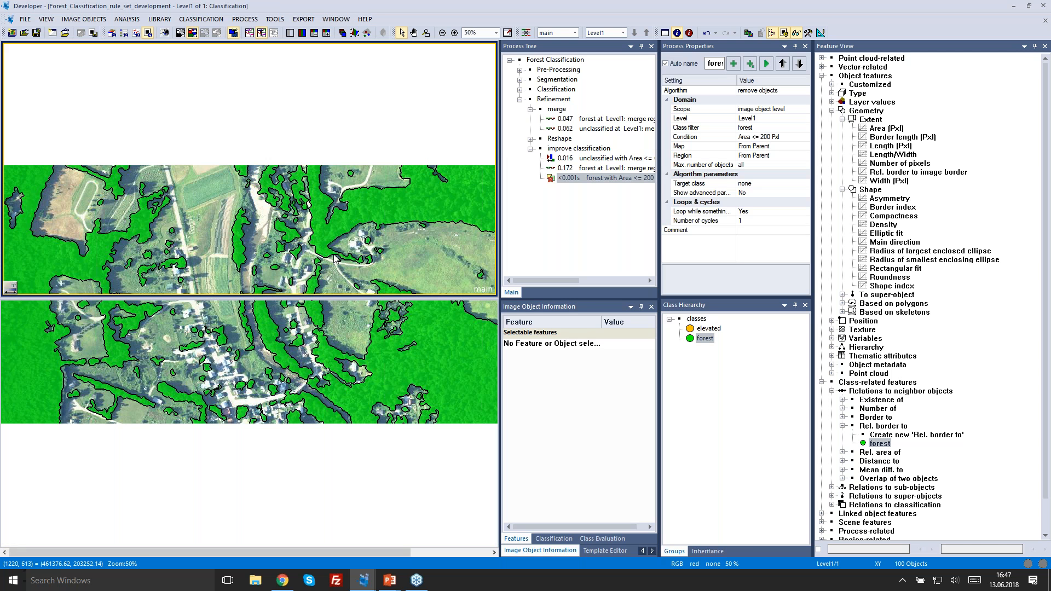
{"action": "left_click", "coordinate": [181, 34]}
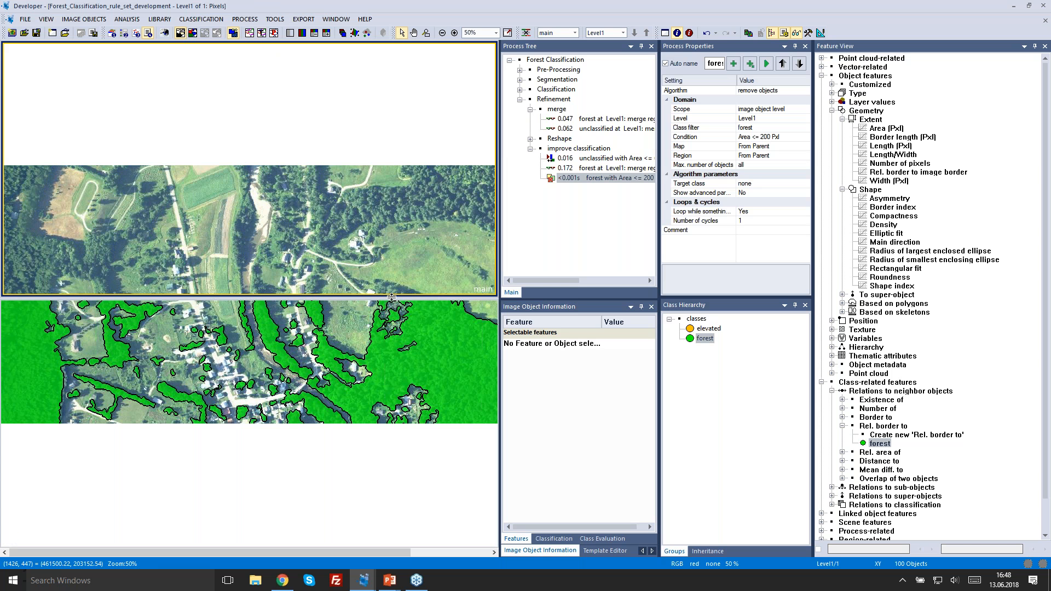
- Compare the forest classification with the original imagery by swiping between the two panes
{"action": "left_click_drag", "start_coordinate": [392, 331], "coordinate": [214, 423]}
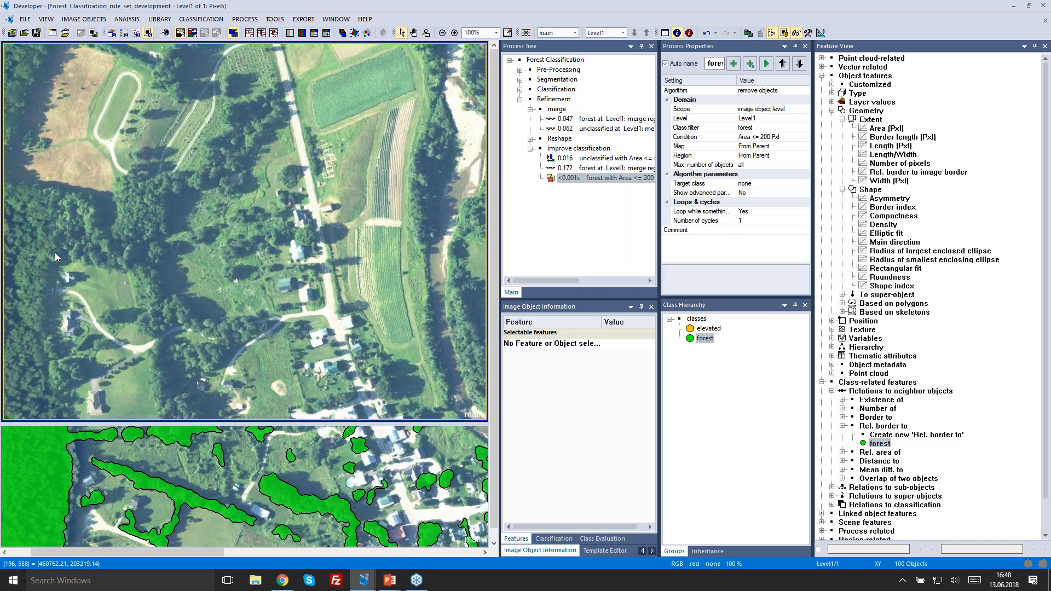
{"action": "left_click_drag", "start_coordinate": [121, 553], "coordinate": [99, 553]}
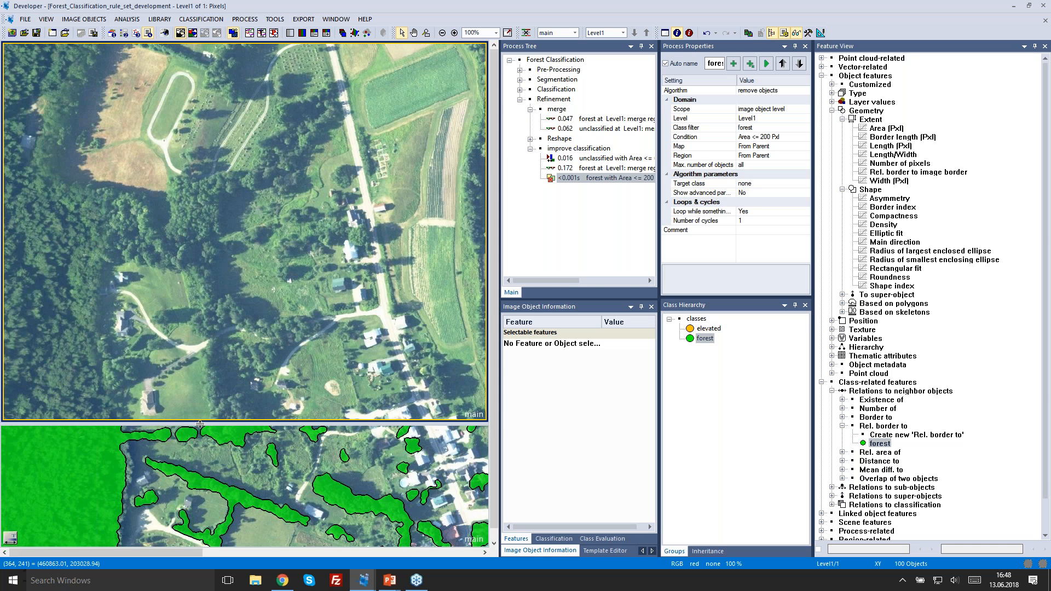
{"action": "mouse_move", "coordinate": [200, 424]}
{"action": "left_mouse_down"}
{"action": "mouse_move", "coordinate": [205, 221]}
{"action": "mouse_move", "coordinate": [219, 423]}
{"action": "left_mouse_up"}
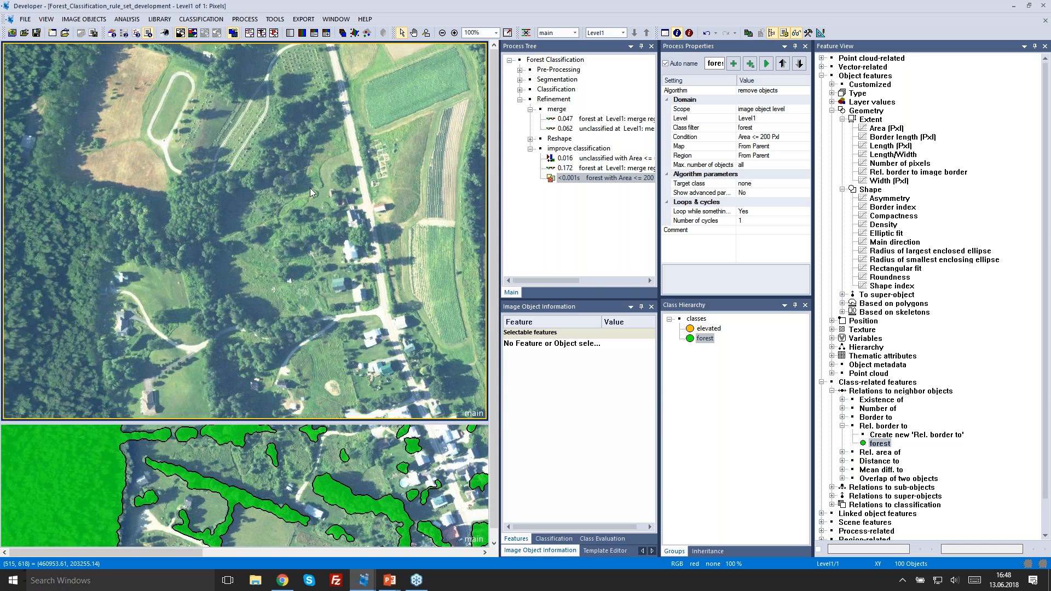
{"action": "scroll", "coordinate": [229, 224], "scroll_direction": "down", "scroll_amount": 2}
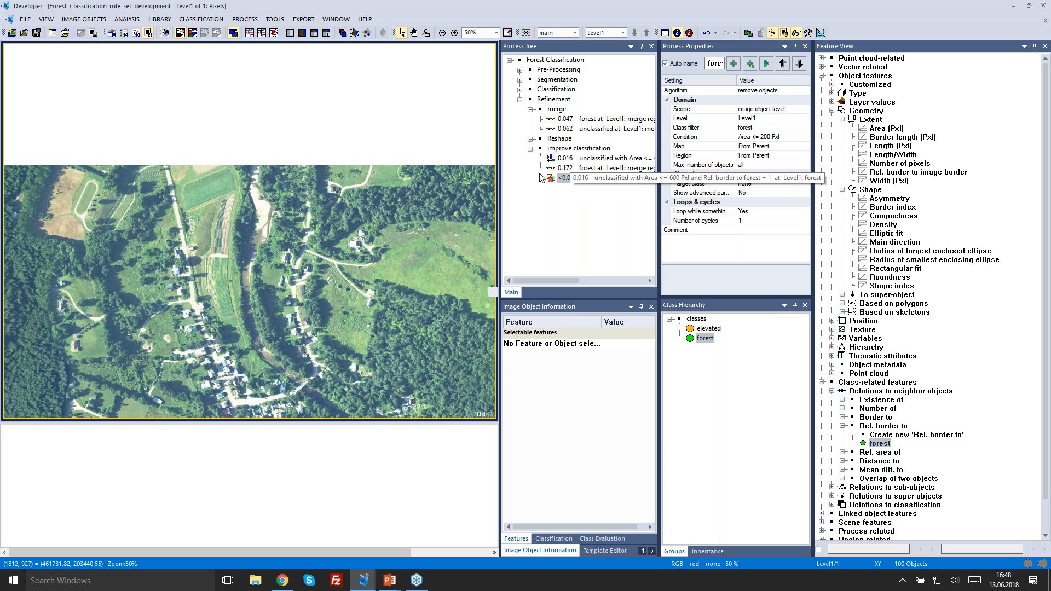
- Collapse the improve classification and merge groups, and switch to the PowerPoint slide show with the classification gameplan
{"action": "left_click", "coordinate": [530, 148]}
{"action": "left_click", "coordinate": [530, 109]}
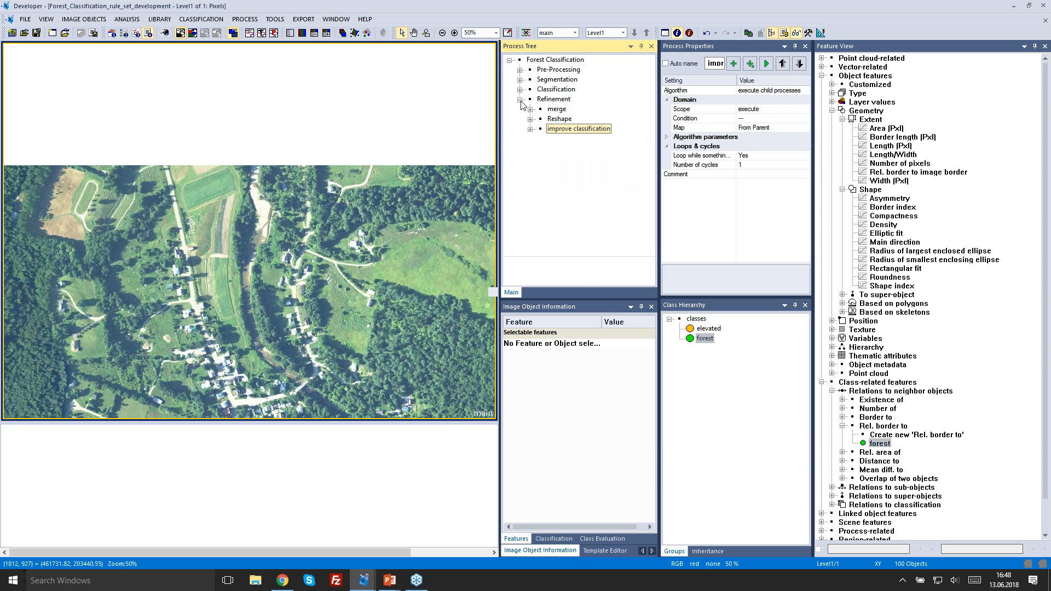
{"action": "key", "text": "alt+Tab"}
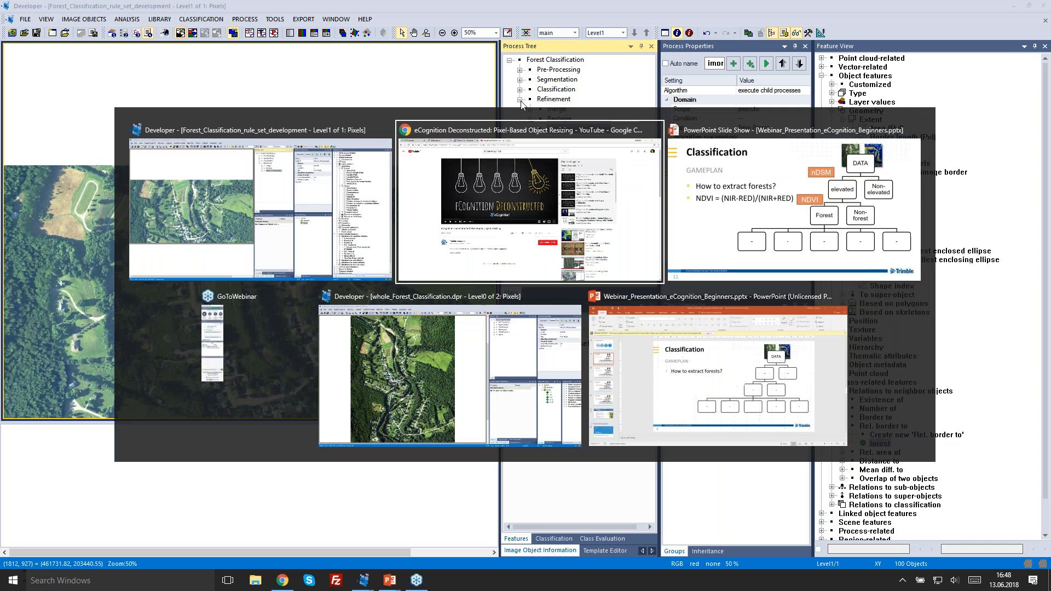
{"action": "left_click", "coordinate": [705, 239]}
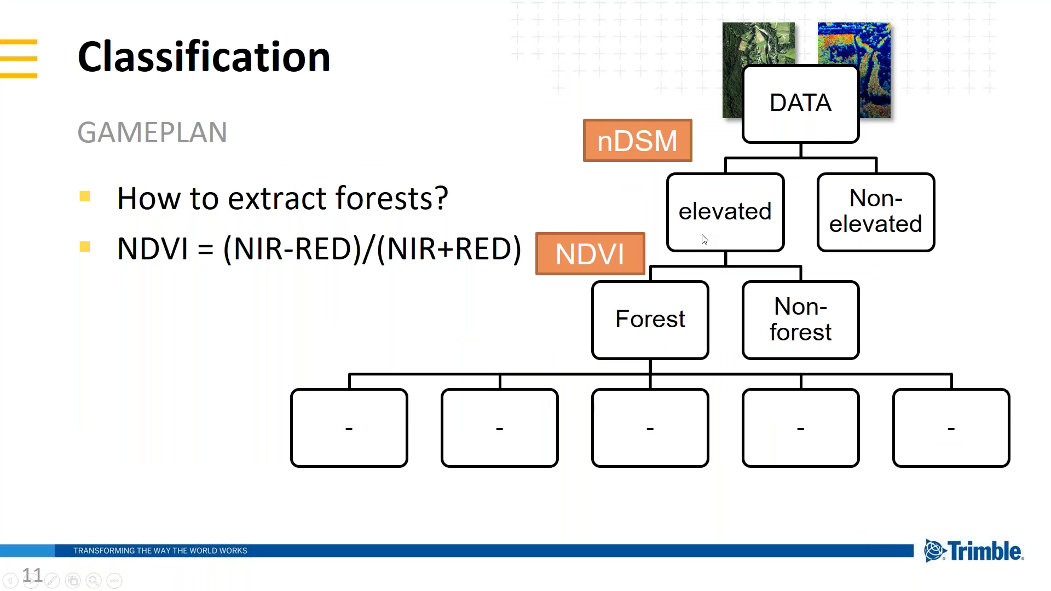
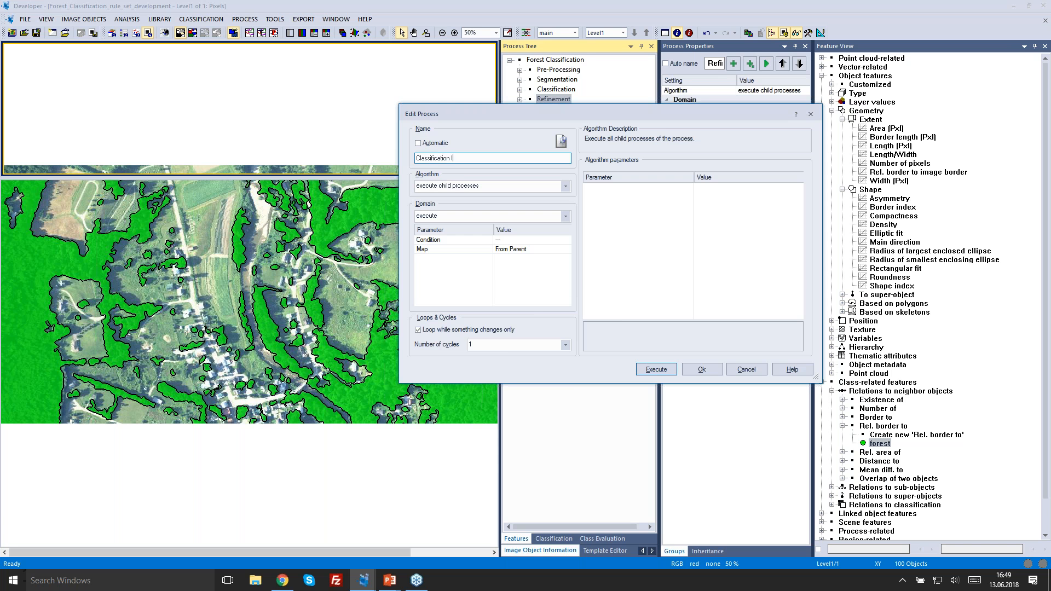
- Add the Classification II parent process and start a child process under it with the multi-threshold segmentation algorithm
{"action": "left_click", "coordinate": [701, 365]}
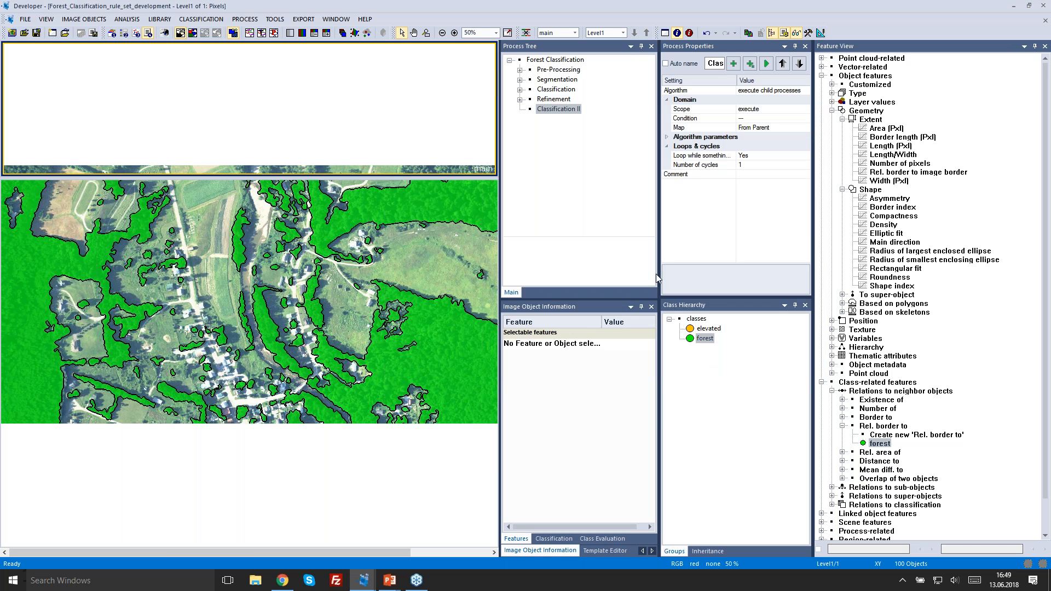
{"action": "right_click", "coordinate": [540, 113]}
{"action": "left_click", "coordinate": [584, 171]}
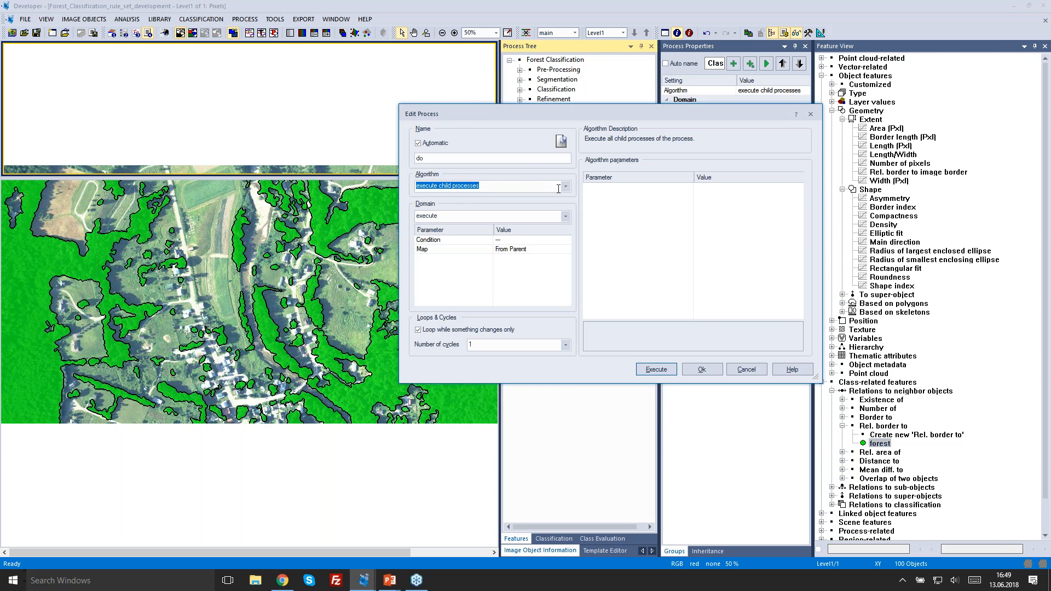
{"action": "left_click", "coordinate": [560, 188]}
{"action": "left_click", "coordinate": [566, 188]}
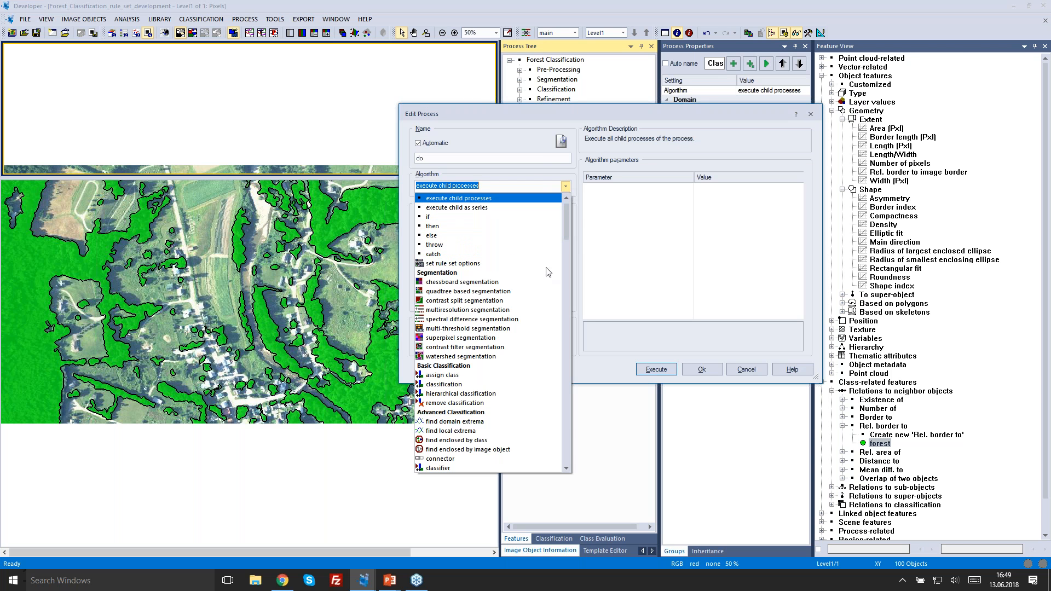
{"action": "left_click", "coordinate": [487, 329]}
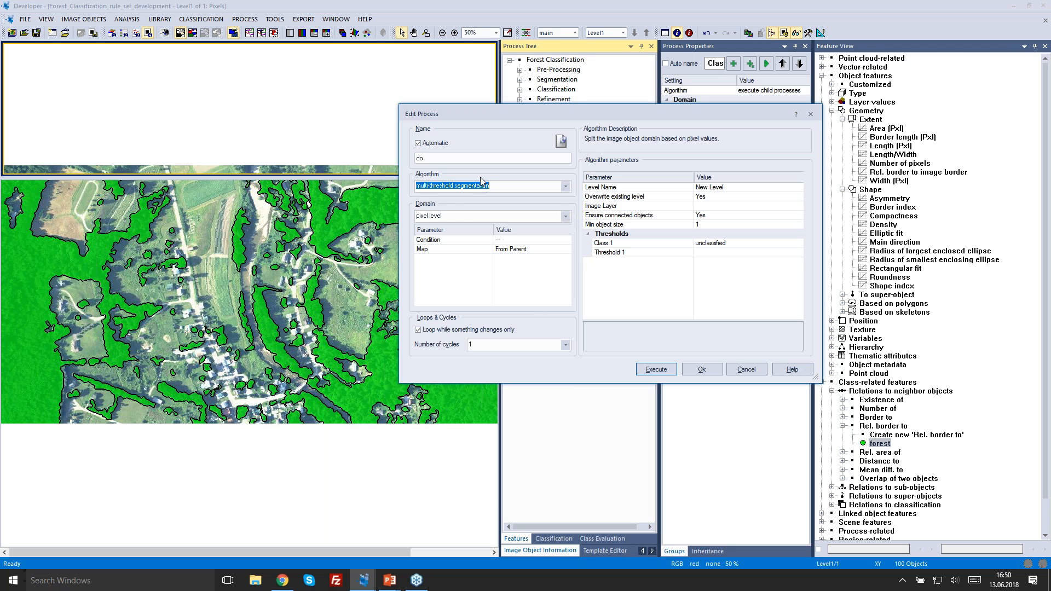
- Set the segmentation domain to image object level and filter it to the forest class
{"action": "left_click", "coordinate": [564, 215]}
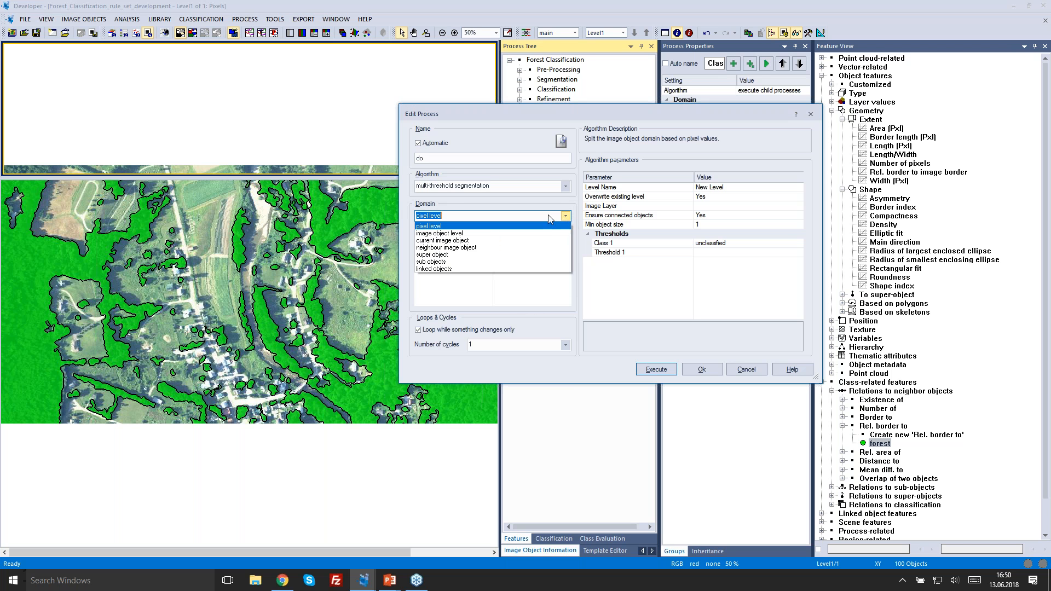
{"action": "left_click", "coordinate": [478, 238]}
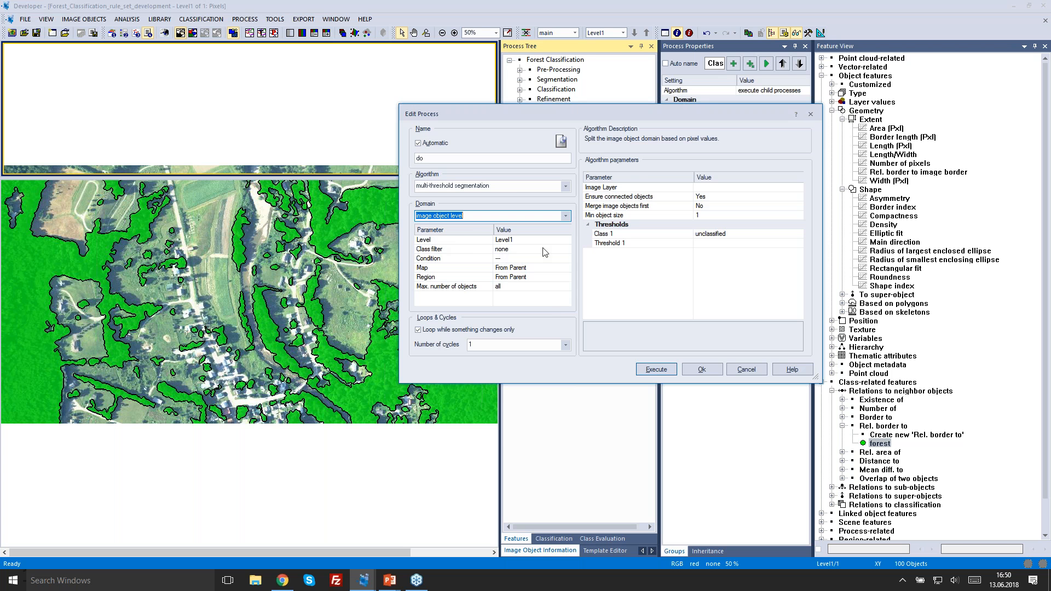
{"action": "left_click", "coordinate": [568, 250]}
{"action": "left_click", "coordinate": [442, 190]}
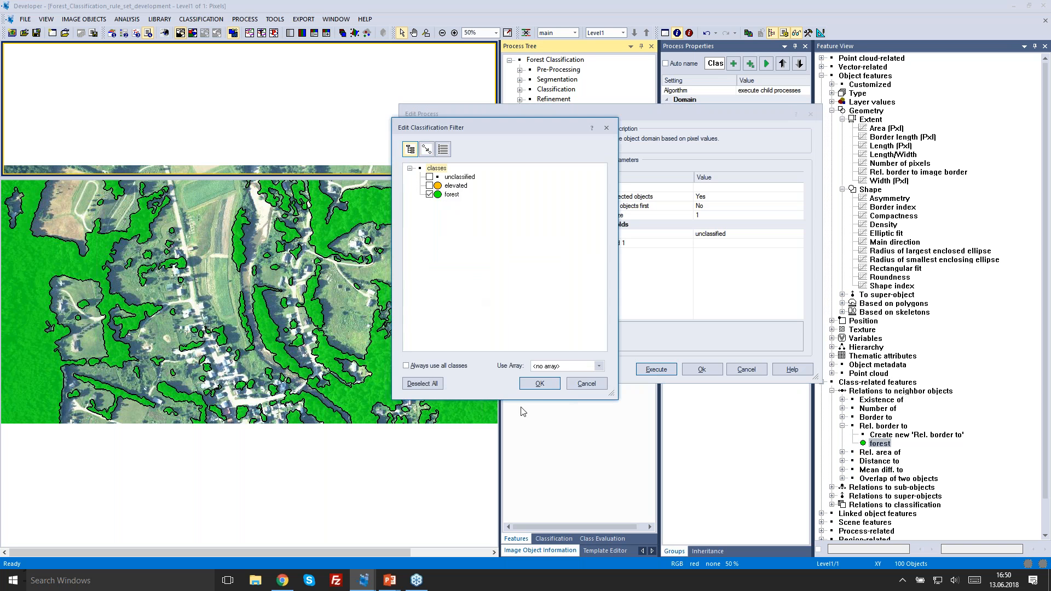
{"action": "left_click", "coordinate": [536, 385]}
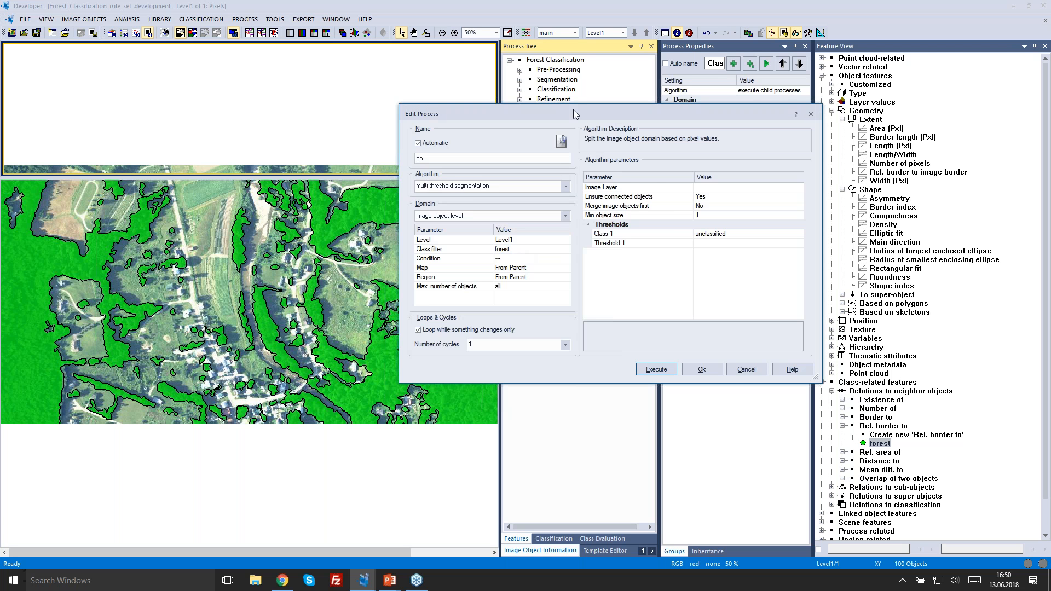
- Use nDSM as the segmentation's image layer and set the minimum object size to 25
{"action": "left_click_drag", "start_coordinate": [570, 107], "coordinate": [445, 105]}
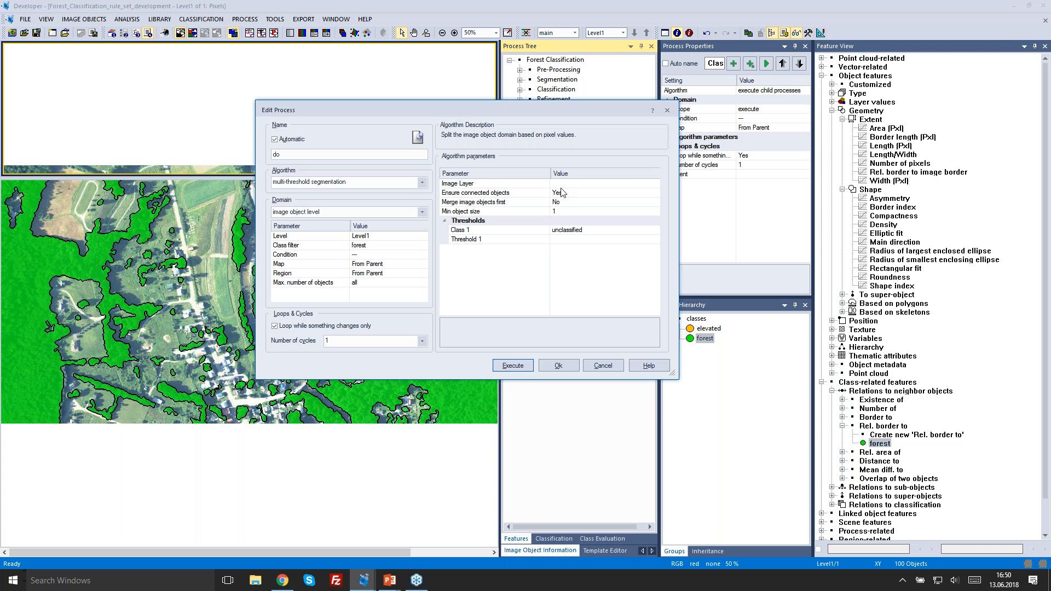
{"action": "left_click", "coordinate": [659, 184]}
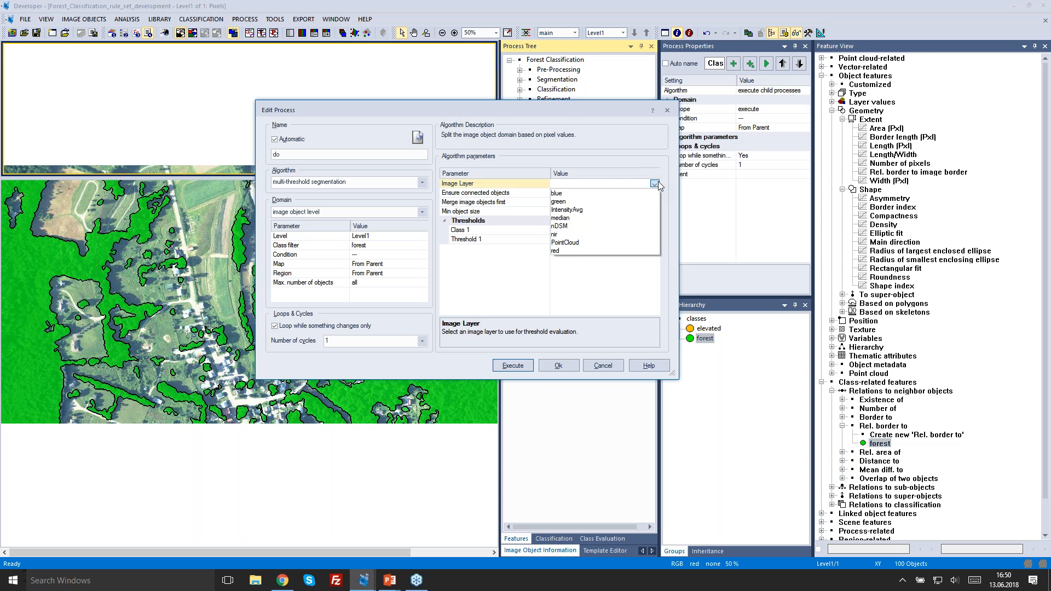
{"action": "left_click", "coordinate": [582, 226]}
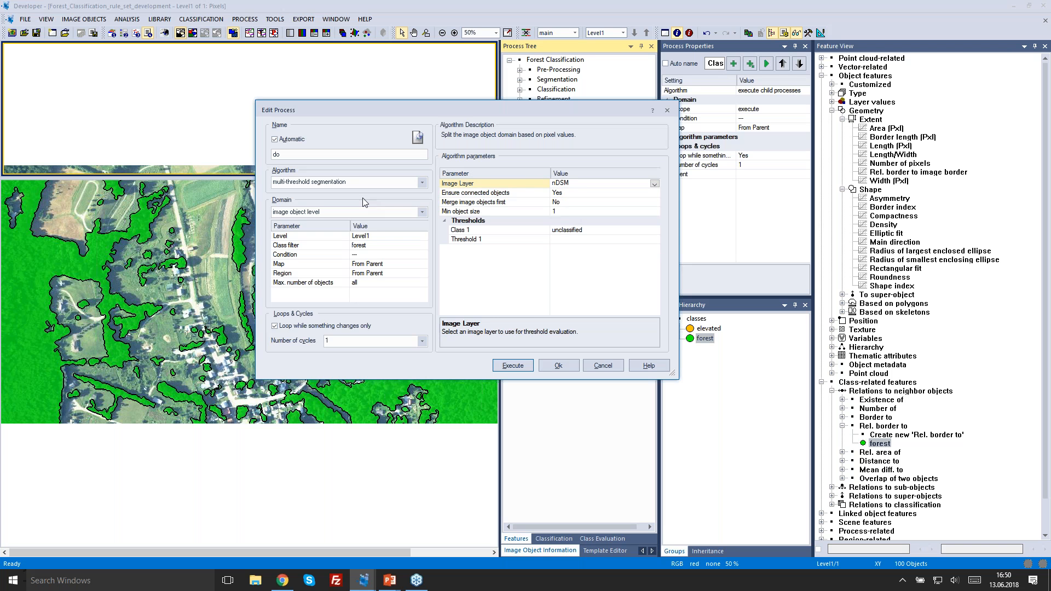
{"action": "left_click", "coordinate": [564, 213]}
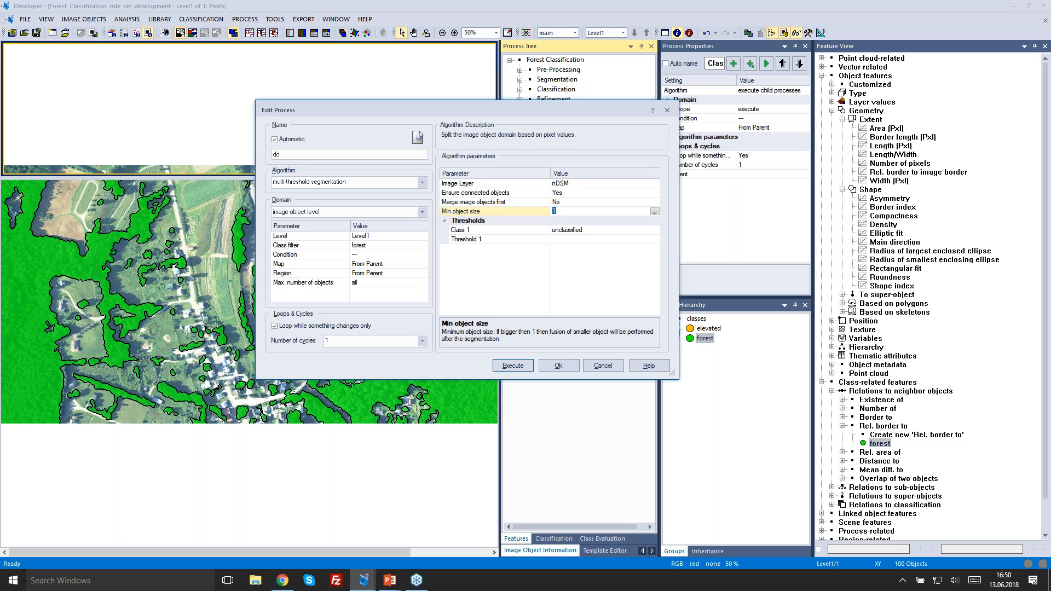
{"action": "type", "text": "25"}
- Set segmentation thresholds 1 to 4 to 5, 10, 15 and 20
{"action": "left_click", "coordinate": [614, 229]}
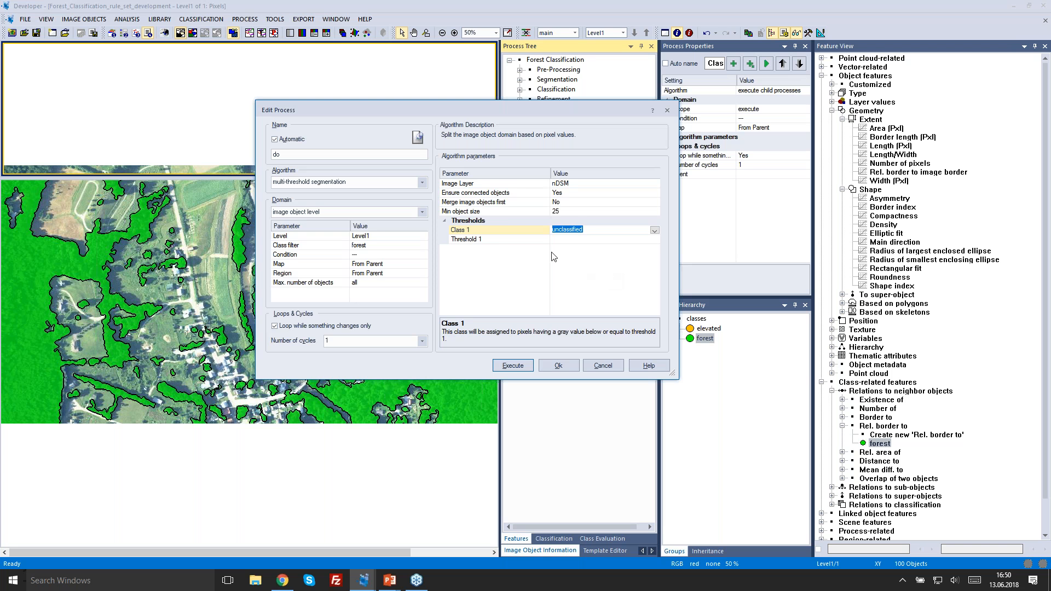
{"action": "left_click", "coordinate": [598, 239]}
{"action": "type", "text": "5"}
{"action": "key", "text": "Return"}
{"action": "left_click", "coordinate": [597, 257]}
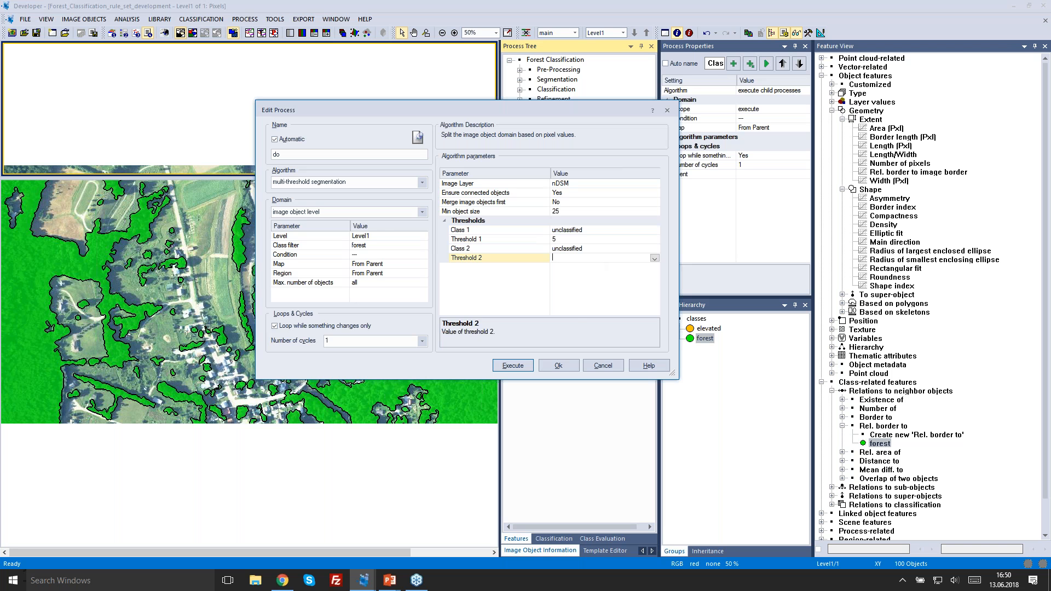
{"action": "type", "text": "10"}
{"action": "key", "text": "Return"}
{"action": "left_click", "coordinate": [579, 276]}
{"action": "type", "text": "15"}
{"action": "key", "text": "Return"}
{"action": "left_click", "coordinate": [574, 295]}
{"action": "type", "text": "20"}
{"action": "key", "text": "Return"}
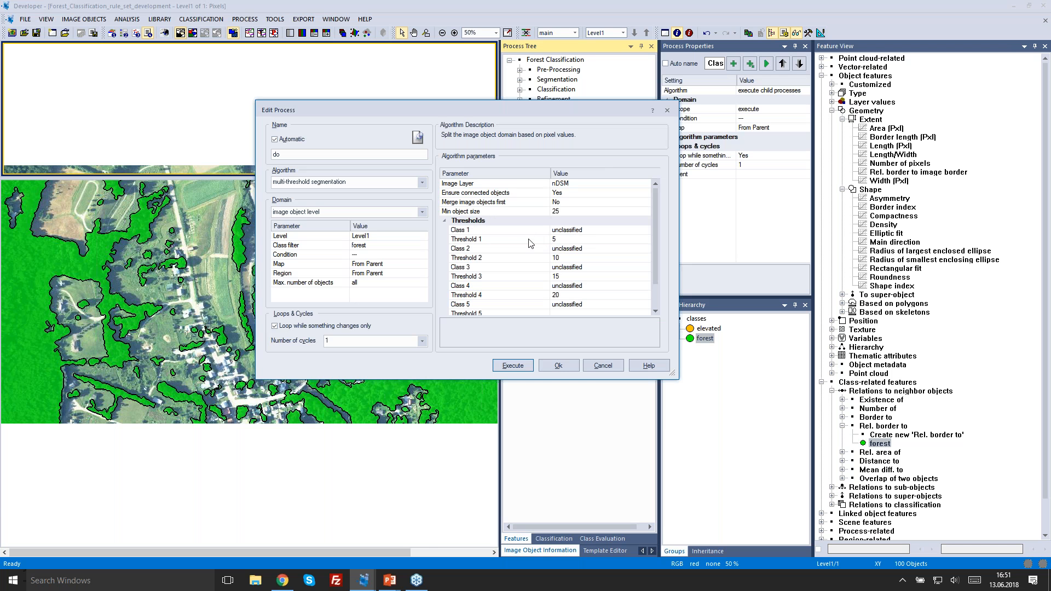
- Assign Class 1 a new class named <5m with a dark green colour
{"action": "left_click", "coordinate": [597, 233]}
{"action": "type", "text": "<5m"}
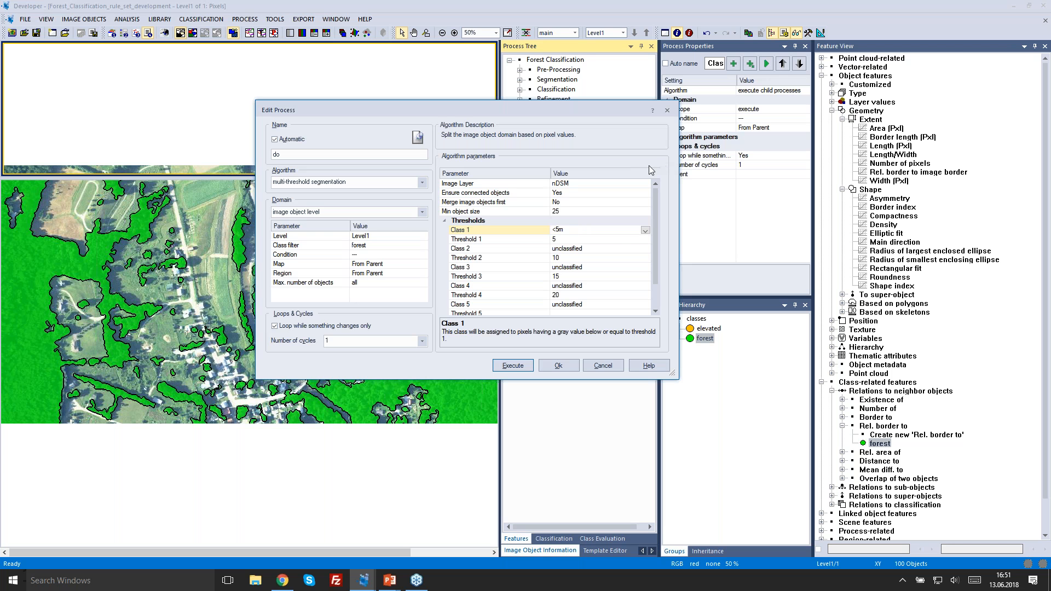
{"action": "key", "text": "Return"}
{"action": "left_click", "coordinate": [563, 159]}
{"action": "left_click", "coordinate": [569, 216]}
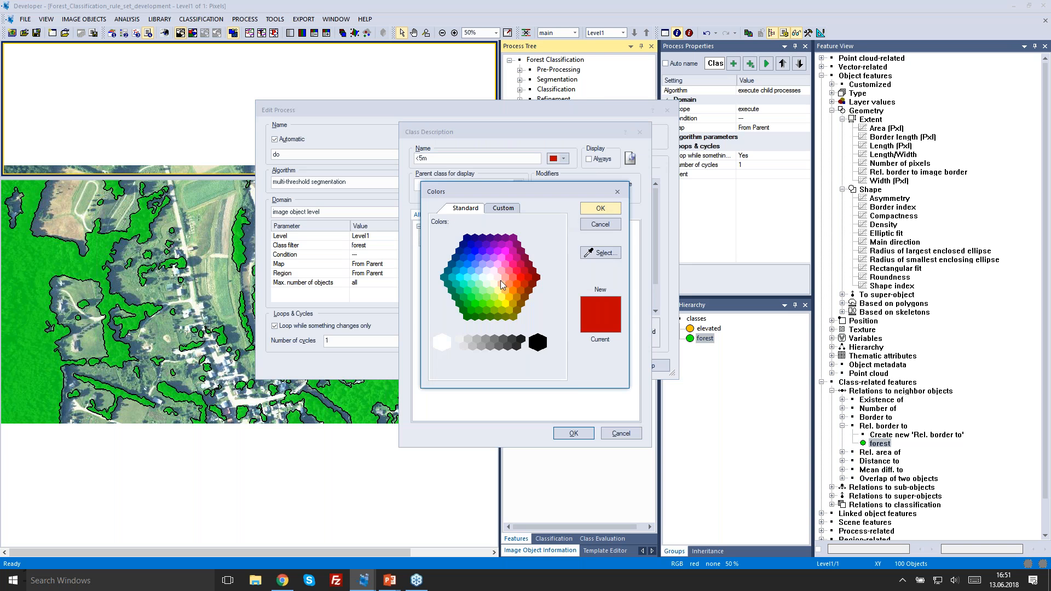
{"action": "left_click", "coordinate": [460, 303]}
{"action": "left_click", "coordinate": [496, 208]}
{"action": "left_click", "coordinate": [600, 208]}
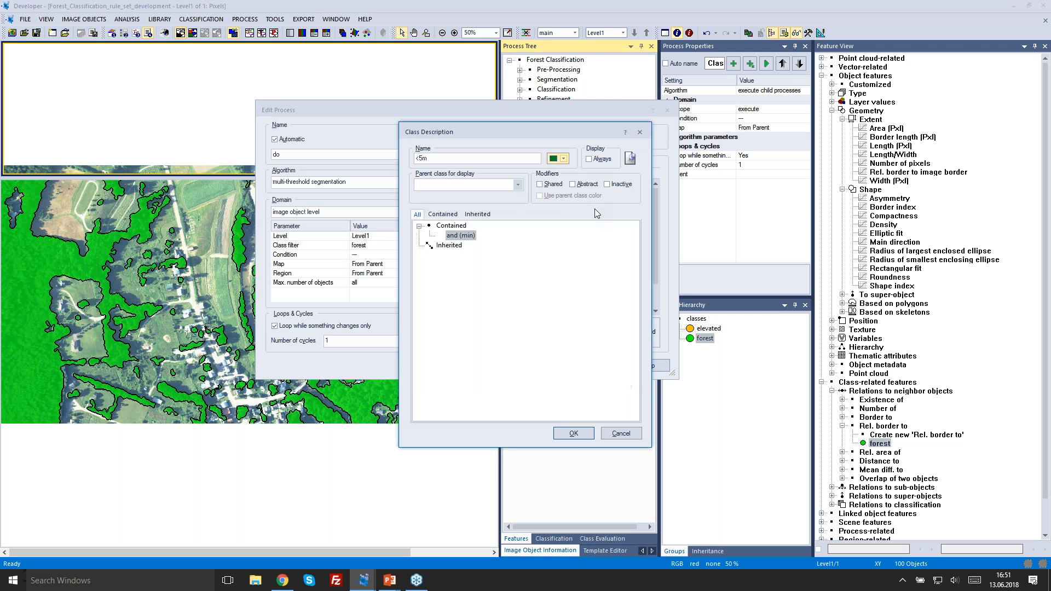
{"action": "left_click", "coordinate": [573, 433]}
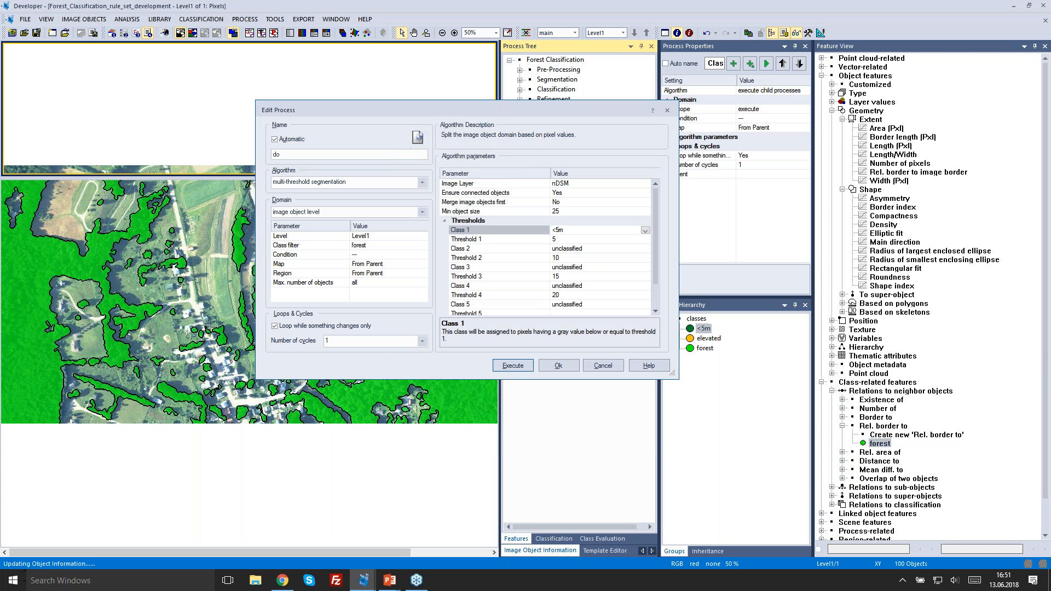
- Assign Class 2 a new class named 5-10m with a medium green colour
{"action": "left_click", "coordinate": [591, 249]}
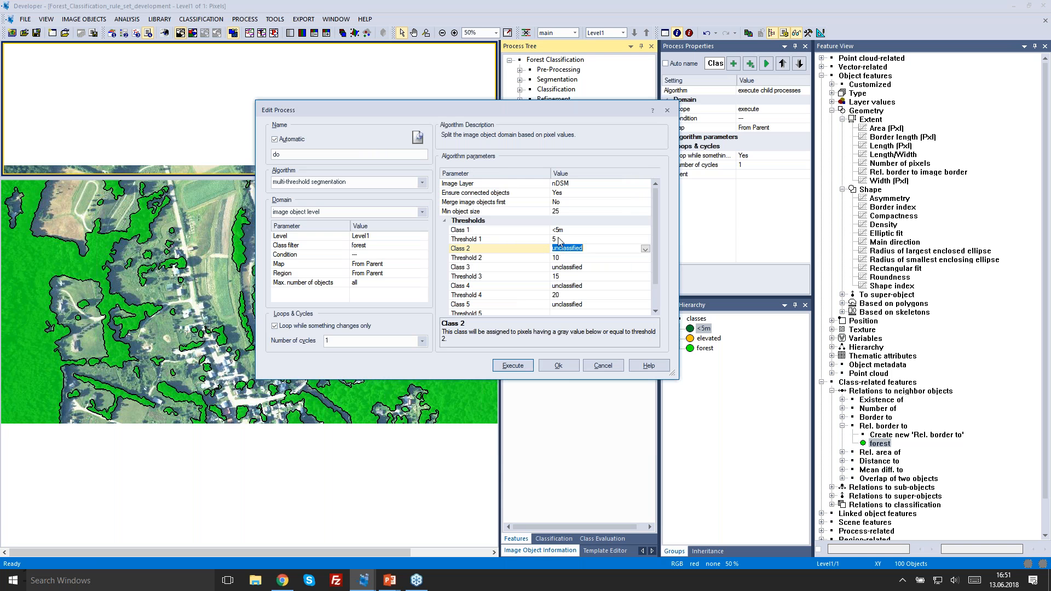
{"action": "left_click", "coordinate": [588, 248]}
{"action": "left_click", "coordinate": [645, 249]}
{"action": "left_click", "coordinate": [645, 249]}
{"action": "type", "text": "5-10m"}
{"action": "left_click", "coordinate": [630, 255]}
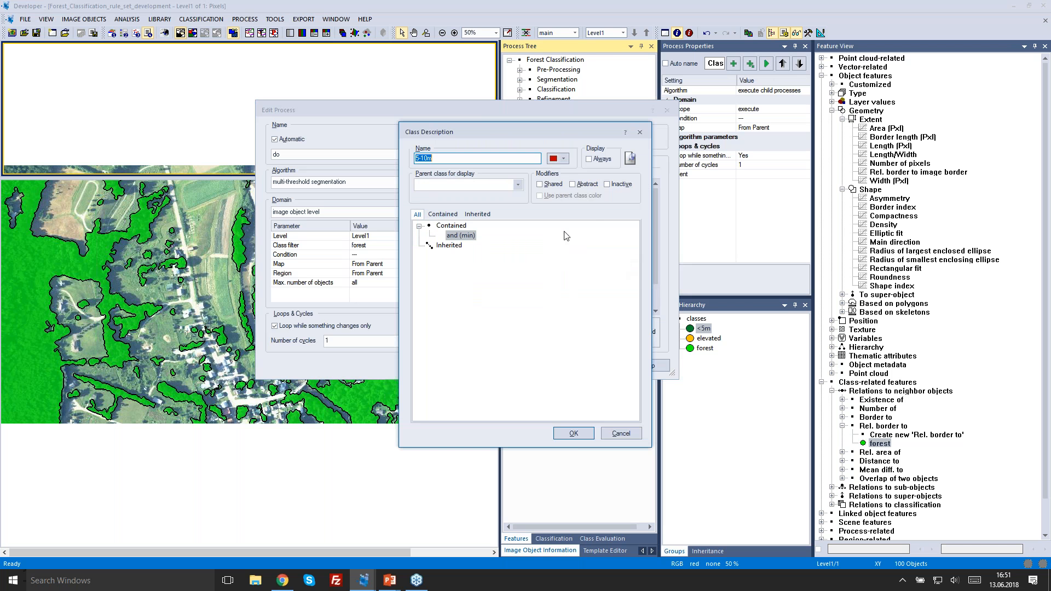
{"action": "left_click", "coordinate": [553, 159]}
{"action": "left_click", "coordinate": [572, 221]}
{"action": "left_click", "coordinate": [464, 297]}
{"action": "left_click", "coordinate": [601, 208]}
{"action": "left_click", "coordinate": [574, 433]}
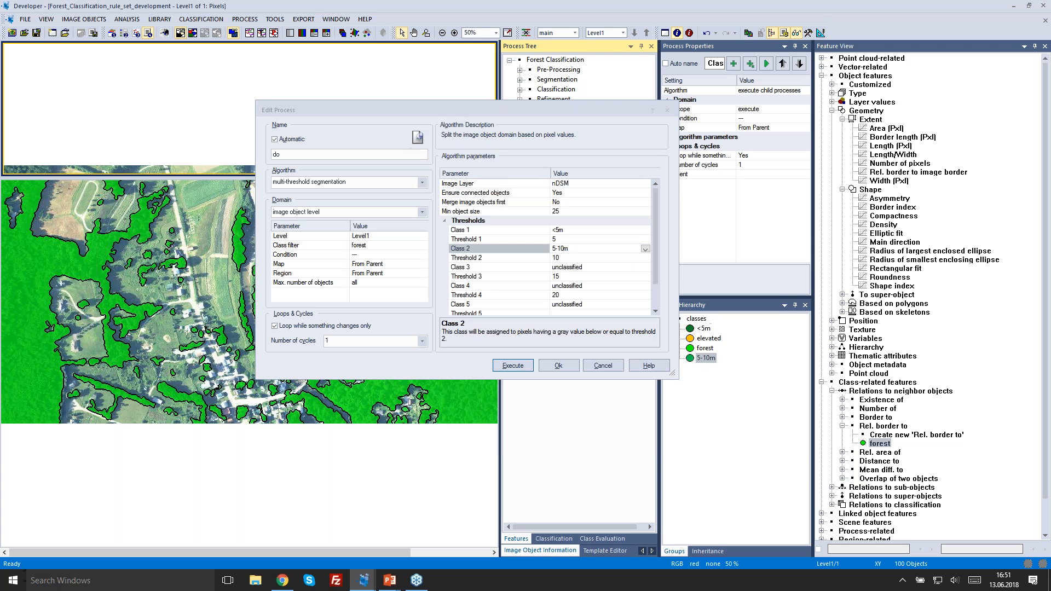
- Assign Class 3 a new class named 10-15m with a bright green colour
{"action": "left_click", "coordinate": [607, 267]}
{"action": "type", "text": "10"}
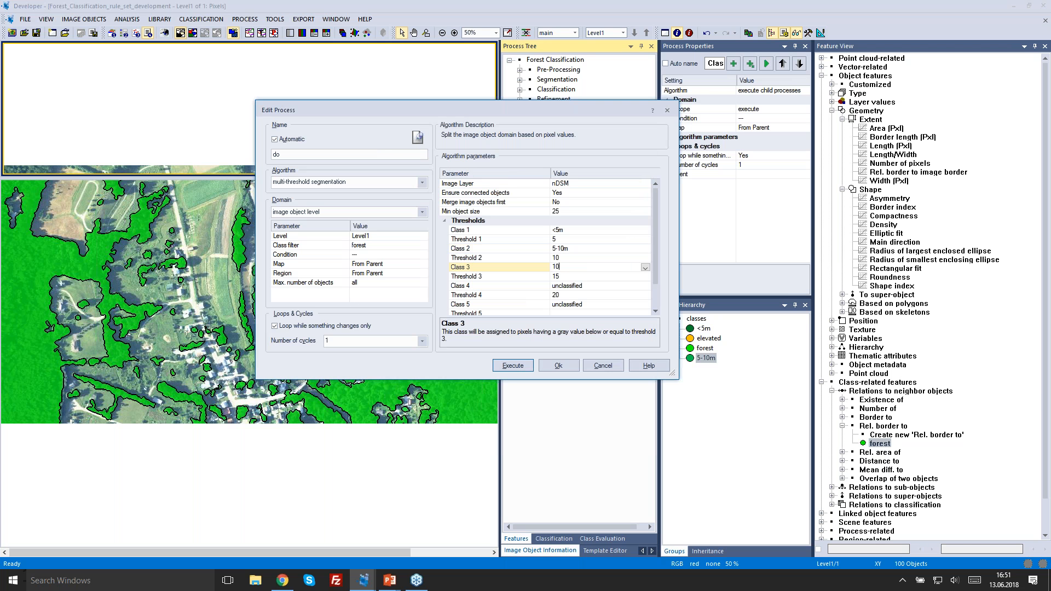
{"action": "type", "text": "-15m"}
{"action": "key", "text": "Return"}
{"action": "left_click", "coordinate": [554, 162]}
{"action": "left_click", "coordinate": [568, 215]}
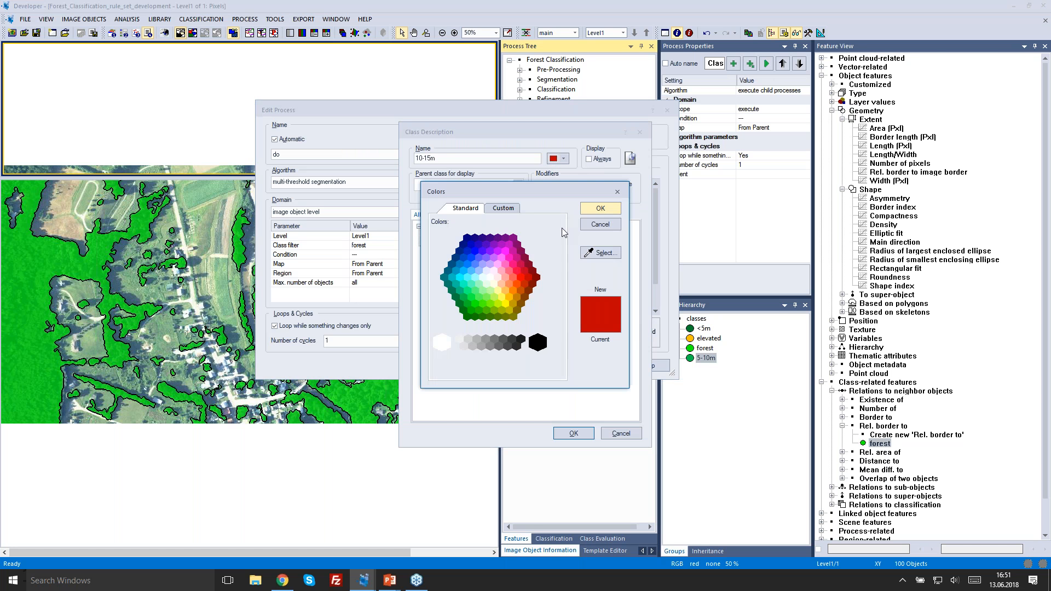
{"action": "left_click", "coordinate": [475, 303]}
{"action": "left_click", "coordinate": [600, 208]}
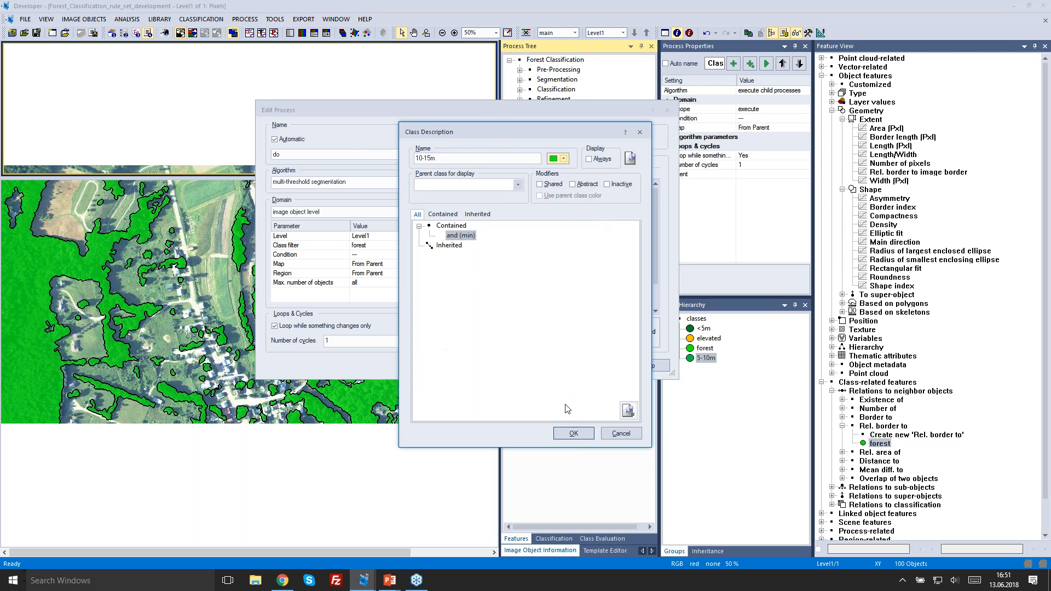
{"action": "left_click", "coordinate": [573, 433]}
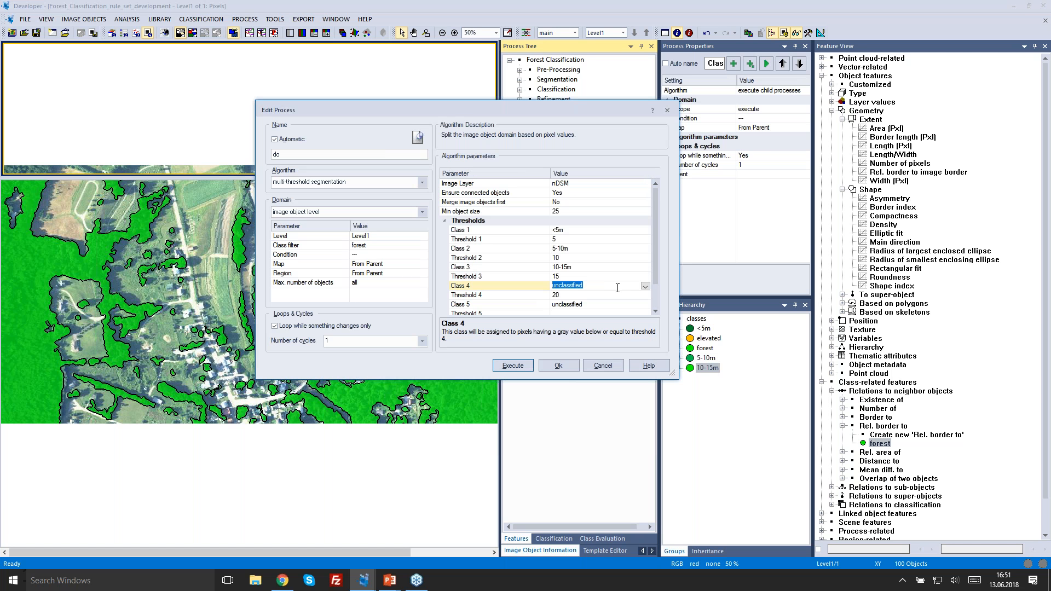
- Assign Class 4 a new class named 15-20m with a light green colour
{"action": "type", "text": "15-20"}
{"action": "left_click", "coordinate": [597, 306]}
{"action": "left_click", "coordinate": [563, 159]}
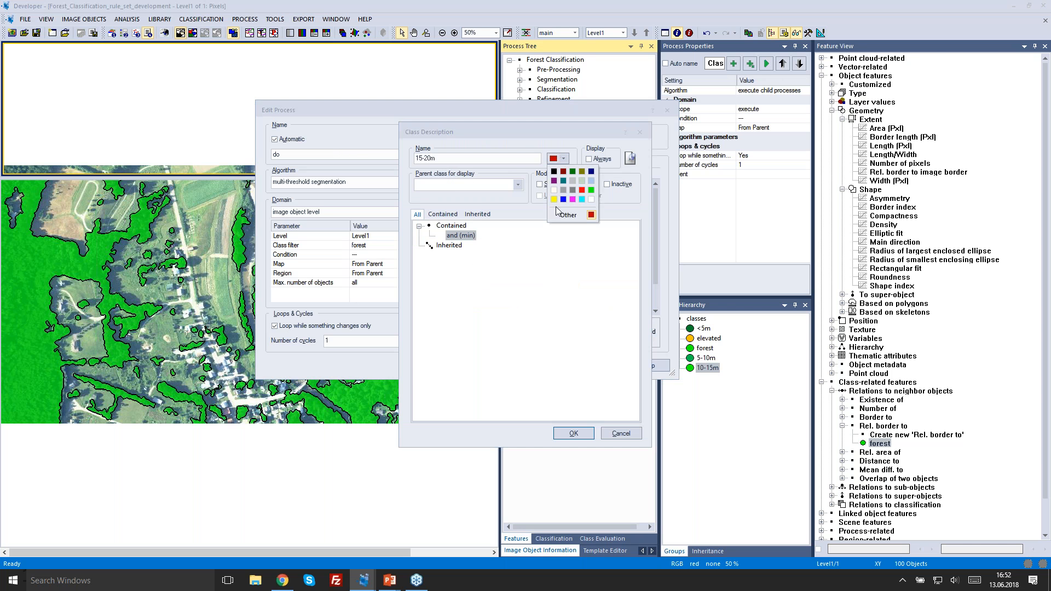
{"action": "left_click", "coordinate": [566, 220]}
{"action": "left_click", "coordinate": [479, 297]}
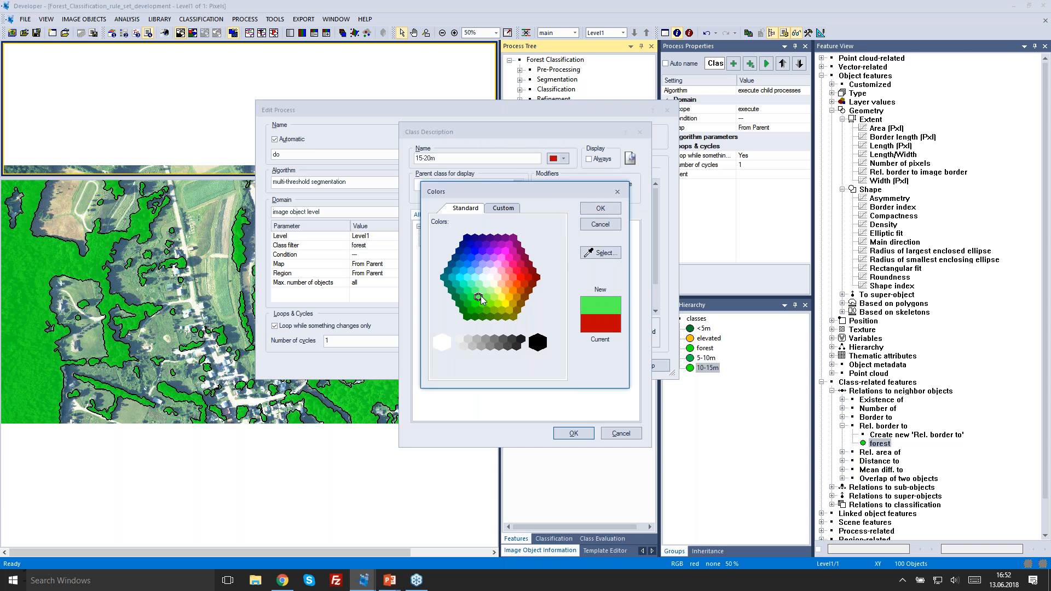
{"action": "left_click", "coordinate": [486, 296]}
{"action": "left_click", "coordinate": [615, 208]}
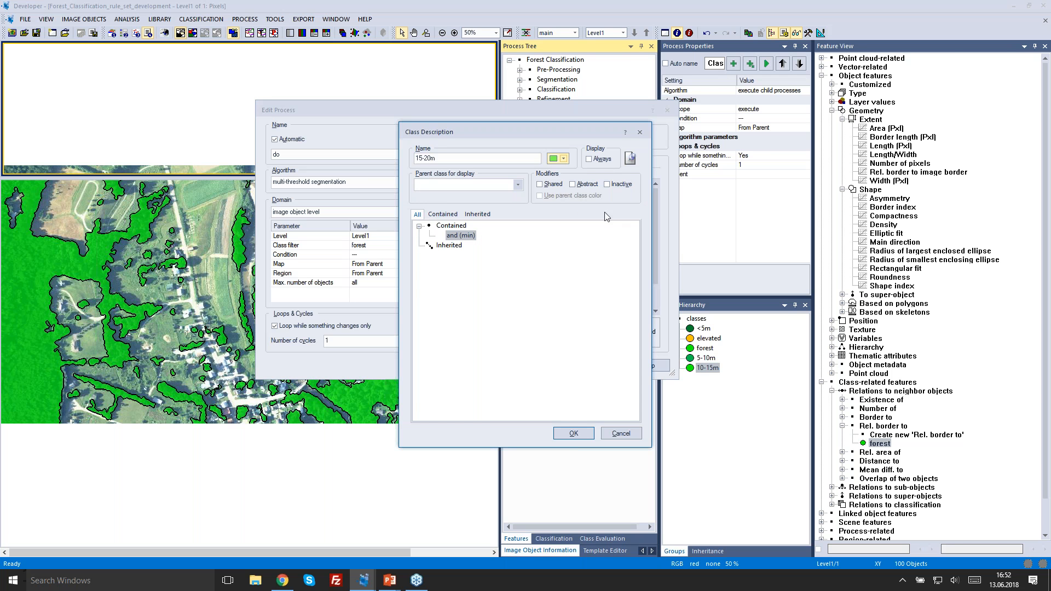
{"action": "left_click", "coordinate": [574, 433]}
- Assign Class 5 a new class named >20m with a pale green colour
{"action": "left_click", "coordinate": [591, 305]}
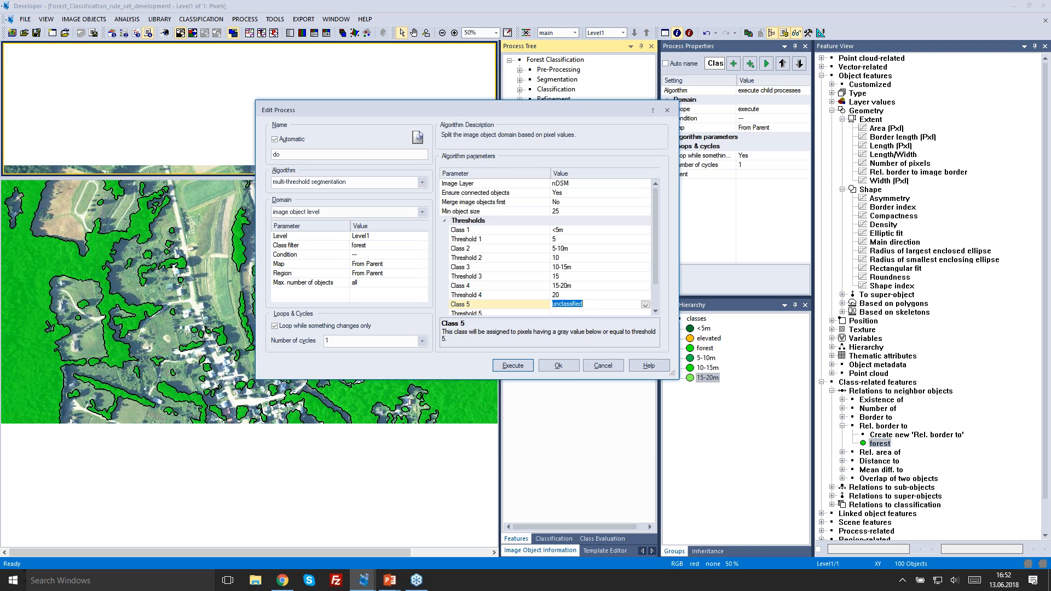
{"action": "type", "text": ">20m"}
{"action": "key", "text": "Return"}
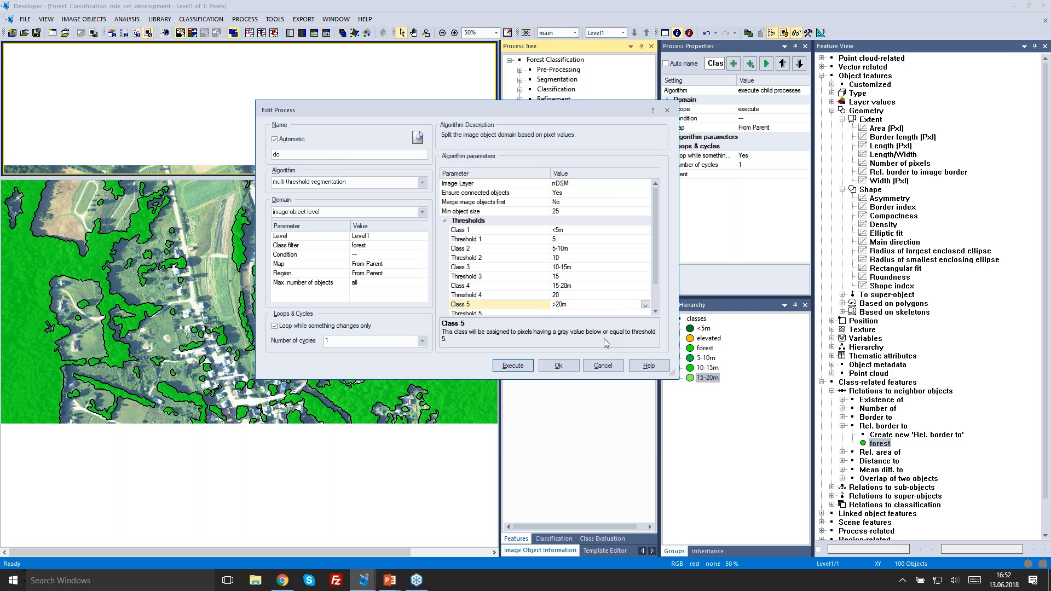
{"action": "left_click", "coordinate": [556, 159]}
{"action": "left_click", "coordinate": [569, 216]}
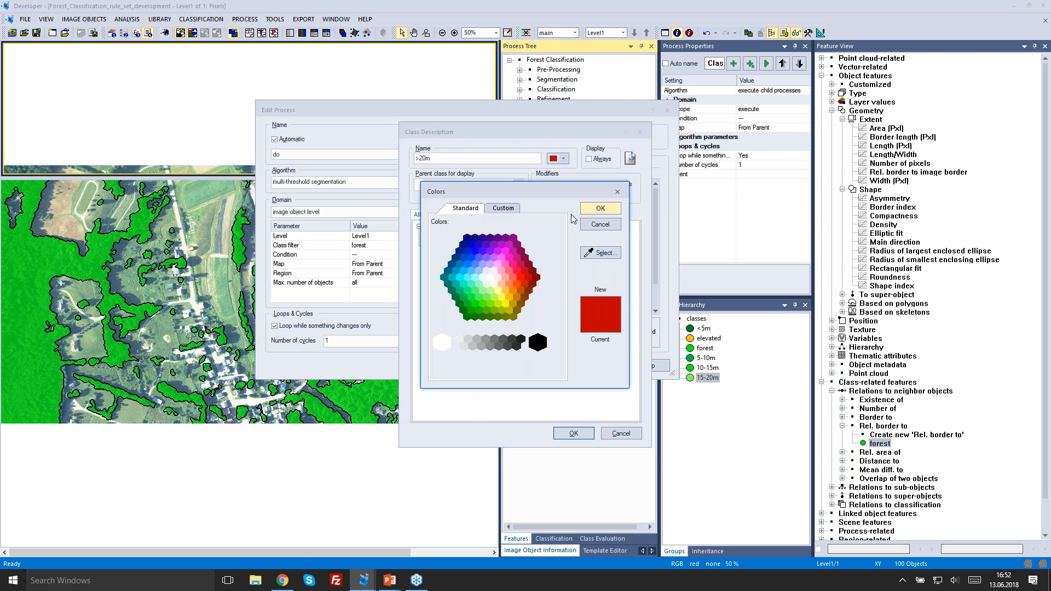
{"action": "left_click", "coordinate": [487, 284]}
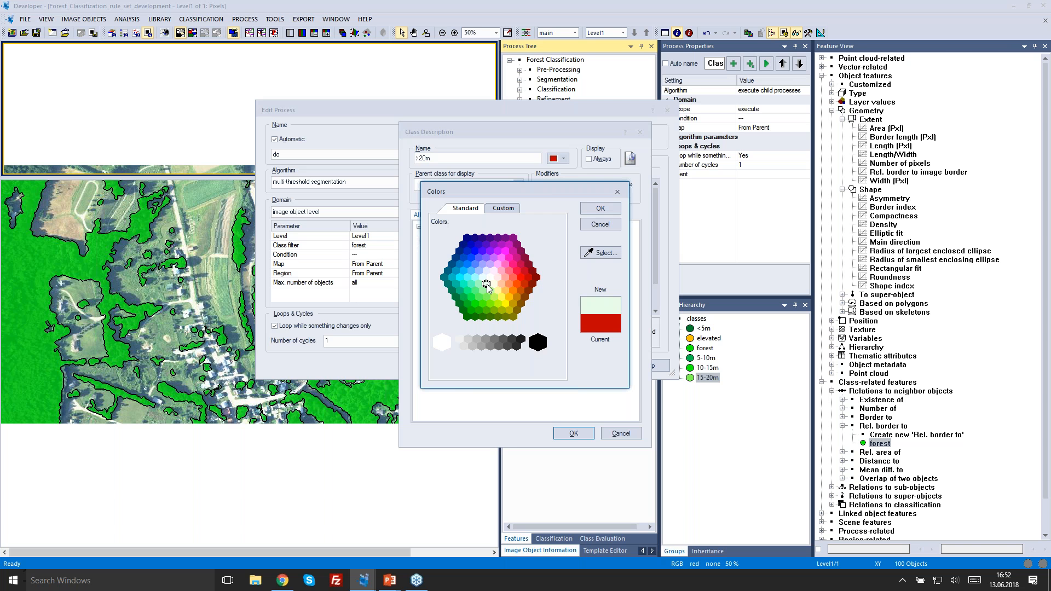
{"action": "left_click", "coordinate": [478, 284]}
{"action": "left_click", "coordinate": [598, 212]}
{"action": "left_click", "coordinate": [587, 431]}
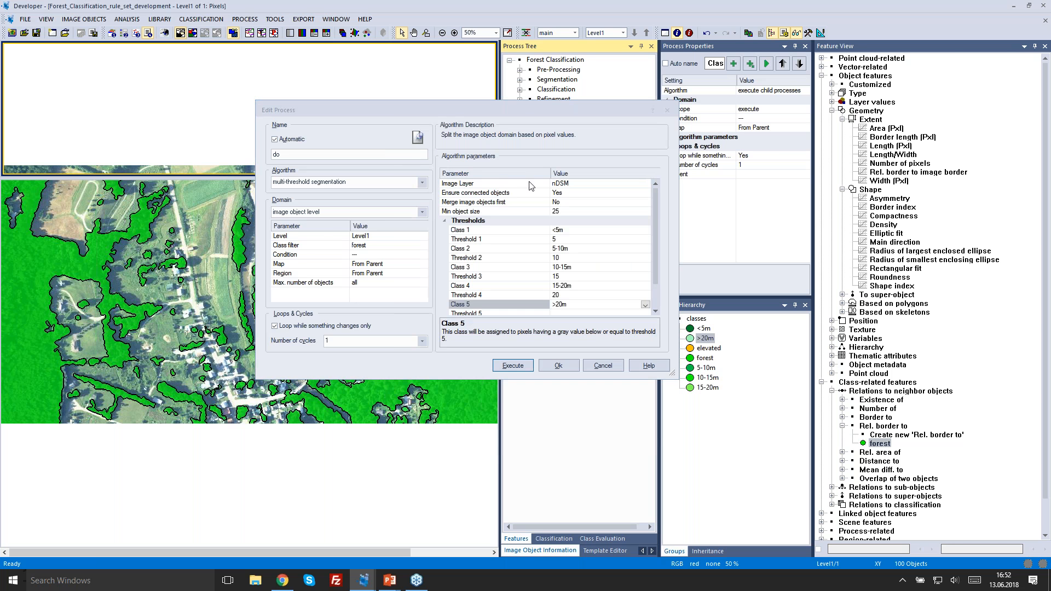
{"action": "left_click_drag", "start_coordinate": [508, 110], "coordinate": [680, 78]}
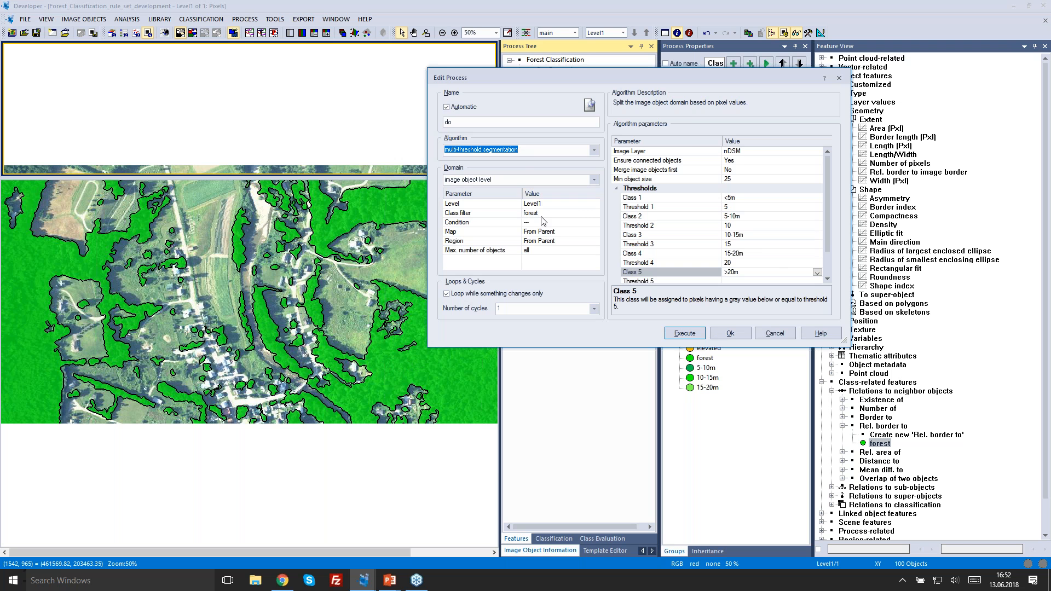
- Execute the multi-threshold segmentation on the forest objects and enlarge the lower map view around the results
{"action": "left_click", "coordinate": [685, 334]}
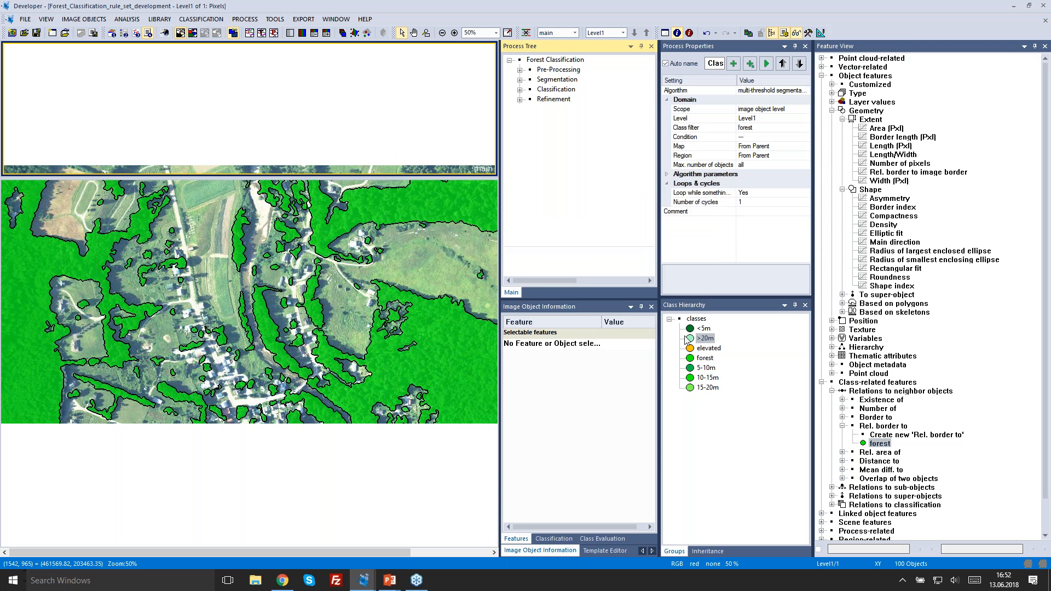
{"action": "scroll", "coordinate": [341, 297], "scroll_direction": "up", "scroll_amount": 1}
{"action": "left_click_drag", "start_coordinate": [343, 178], "coordinate": [342, 77]}
{"action": "left_click_drag", "start_coordinate": [499, 196], "coordinate": [593, 197]}
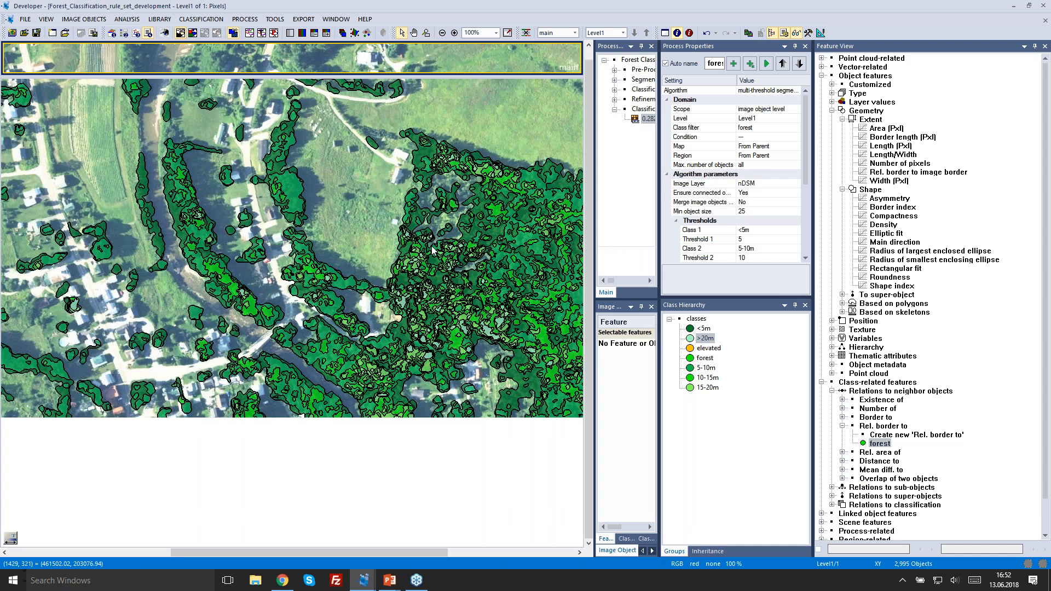
- Display the height classes as filled areas without outlines in an enlarged view, and compare them with the classification plan slide in PowerPoint
{"action": "left_click", "coordinate": [415, 257]}
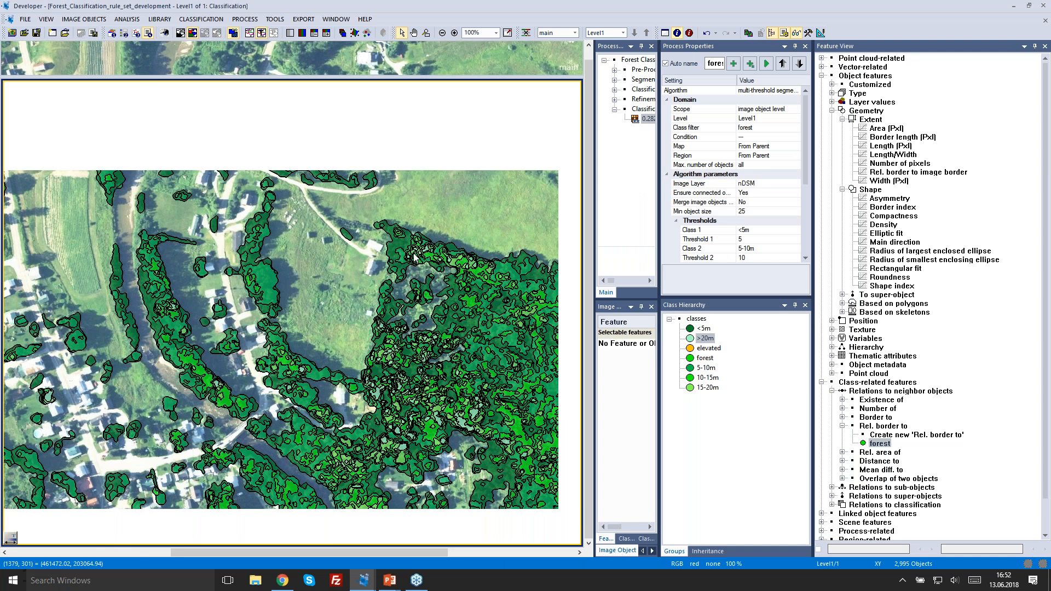
{"action": "mouse_move", "coordinate": [93, 542]}
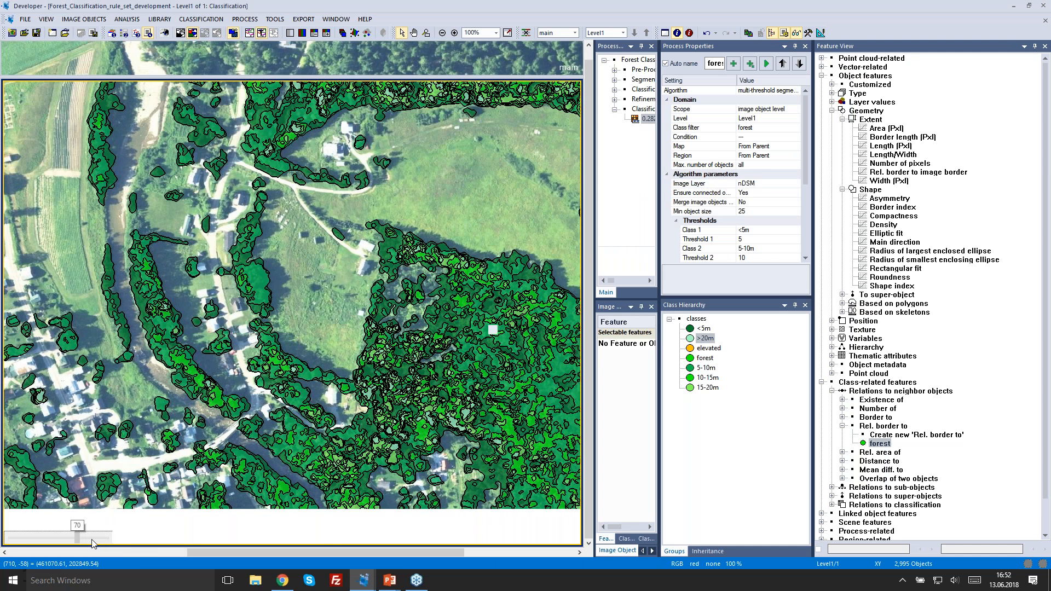
{"action": "left_click_drag", "start_coordinate": [512, 329], "coordinate": [423, 370]}
{"action": "left_click_drag", "start_coordinate": [468, 361], "coordinate": [324, 370]}
{"action": "left_click_drag", "start_coordinate": [318, 77], "coordinate": [306, 143]}
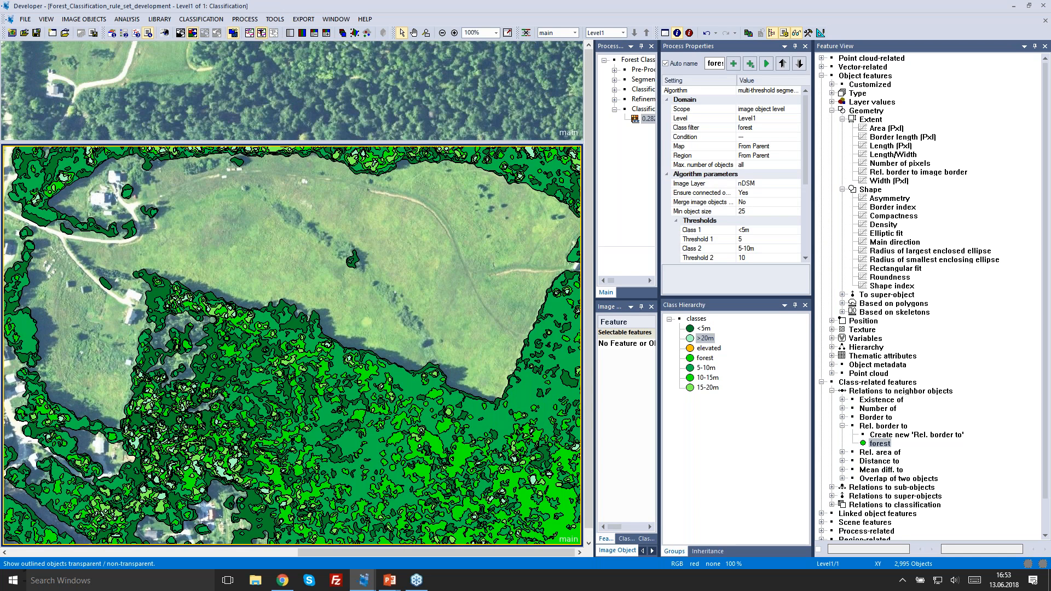
{"action": "left_click", "coordinate": [261, 33]}
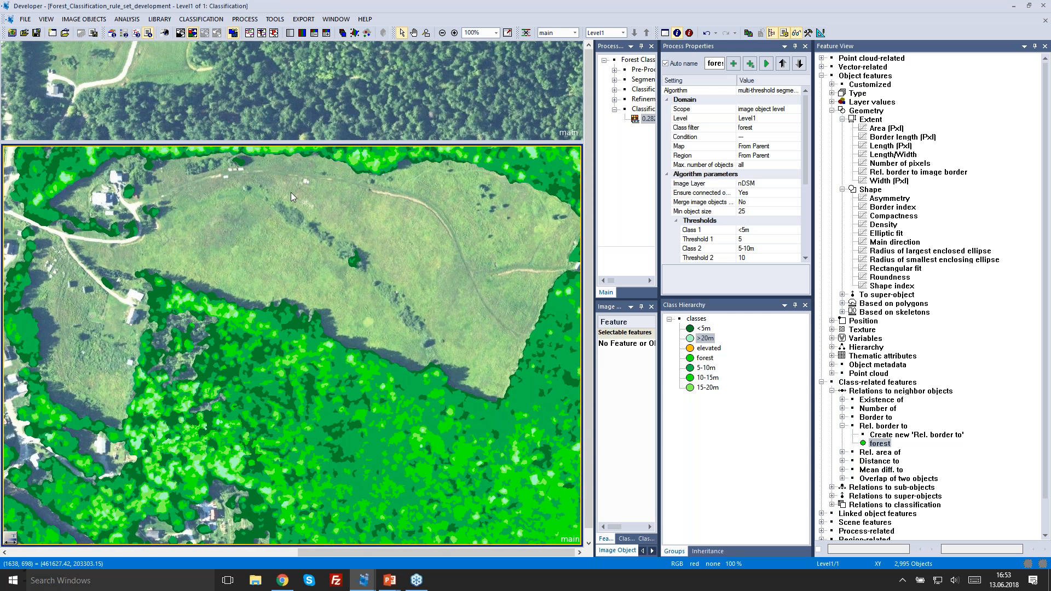
{"action": "scroll", "coordinate": [290, 193], "scroll_direction": "down", "scroll_amount": 1}
{"action": "left_click_drag", "start_coordinate": [309, 142], "coordinate": [336, 66]}
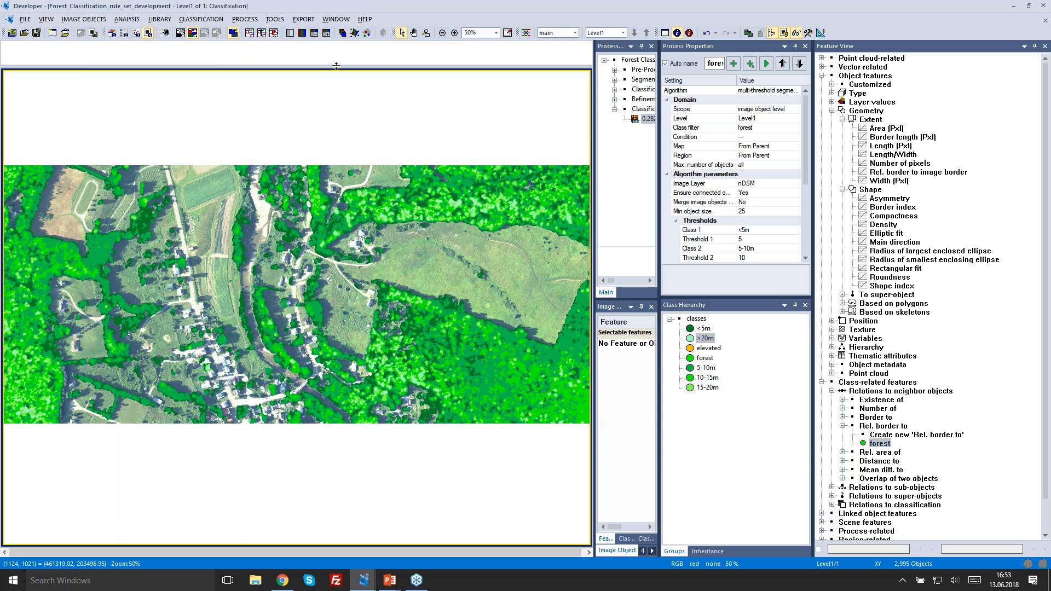
{"action": "key", "text": "alt+Tab"}
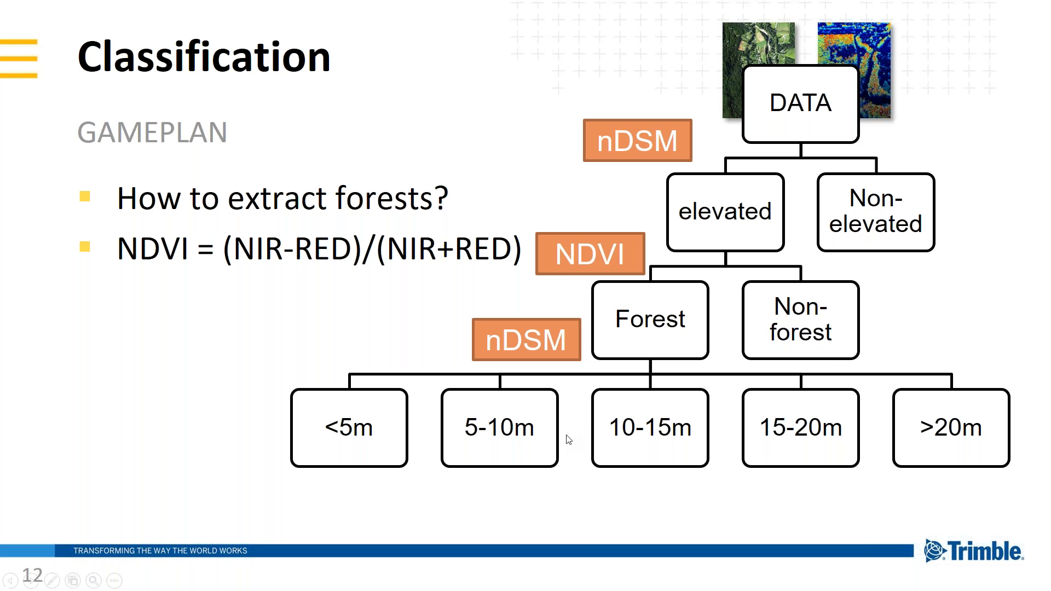
{"action": "key", "text": "alt+Tab"}
- Append a new parent process named Export after Classification II in the rule set
{"action": "left_click_drag", "start_coordinate": [595, 139], "coordinate": [490, 139]}
{"action": "left_click", "coordinate": [547, 110]}
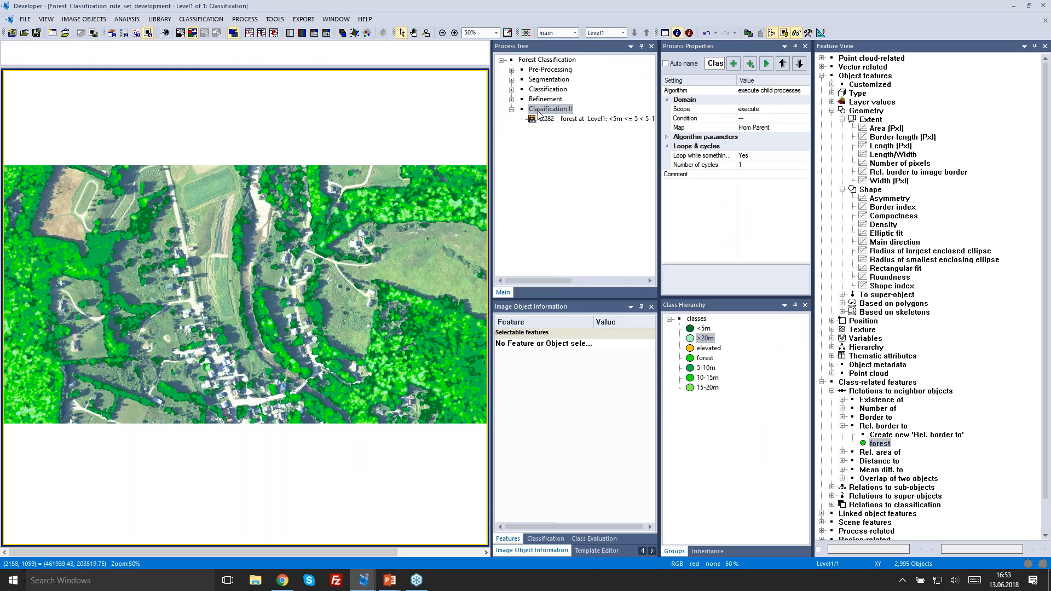
{"action": "right_click", "coordinate": [548, 110]}
{"action": "left_click", "coordinate": [574, 173]}
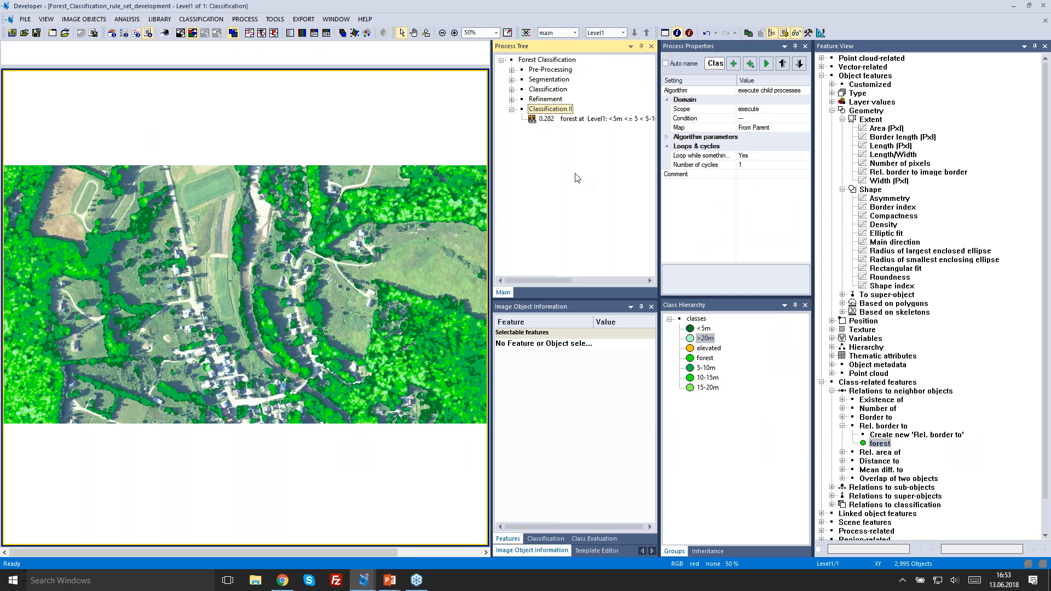
{"action": "type", "text": "do"}
{"action": "double_click", "coordinate": [500, 122]}
{"action": "type", "text": "Export"}
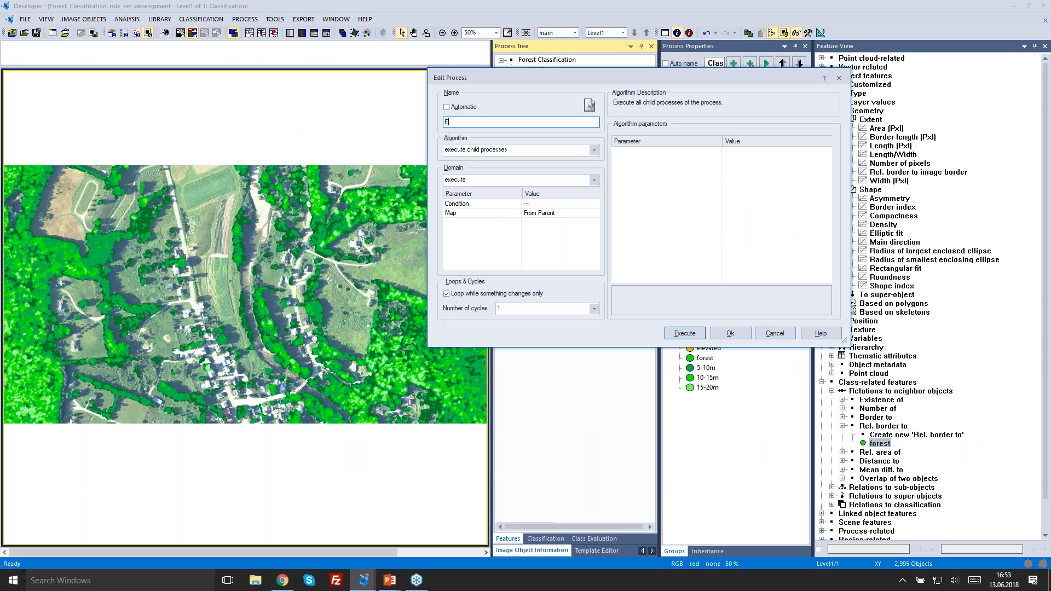
{"action": "left_click", "coordinate": [684, 333]}
- Insert a child process under Export using the export vector layer algorithm, with the shape type set to Polygons
{"action": "right_click", "coordinate": [539, 131]}
{"action": "left_click", "coordinate": [592, 199]}
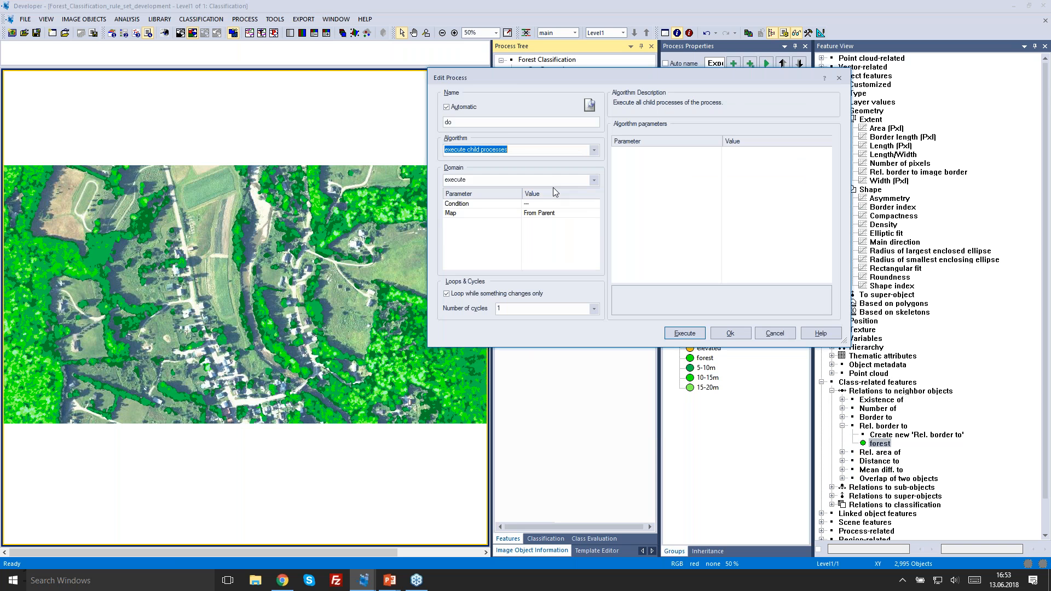
{"action": "type", "text": "export classifier sample statistics"}
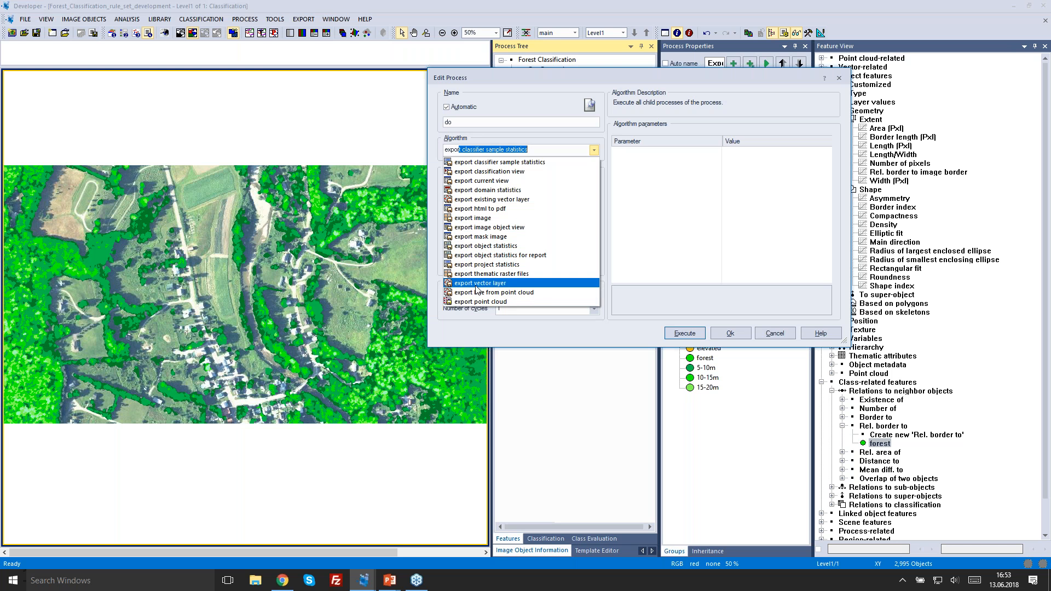
{"action": "left_click", "coordinate": [500, 285]}
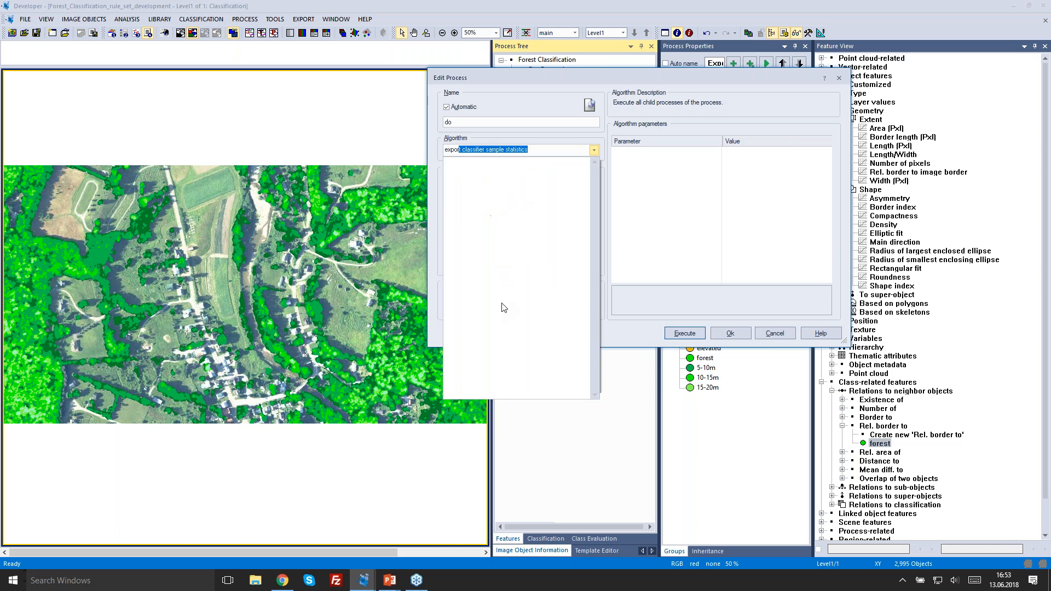
{"action": "left_click_drag", "start_coordinate": [443, 79], "coordinate": [207, 84]}
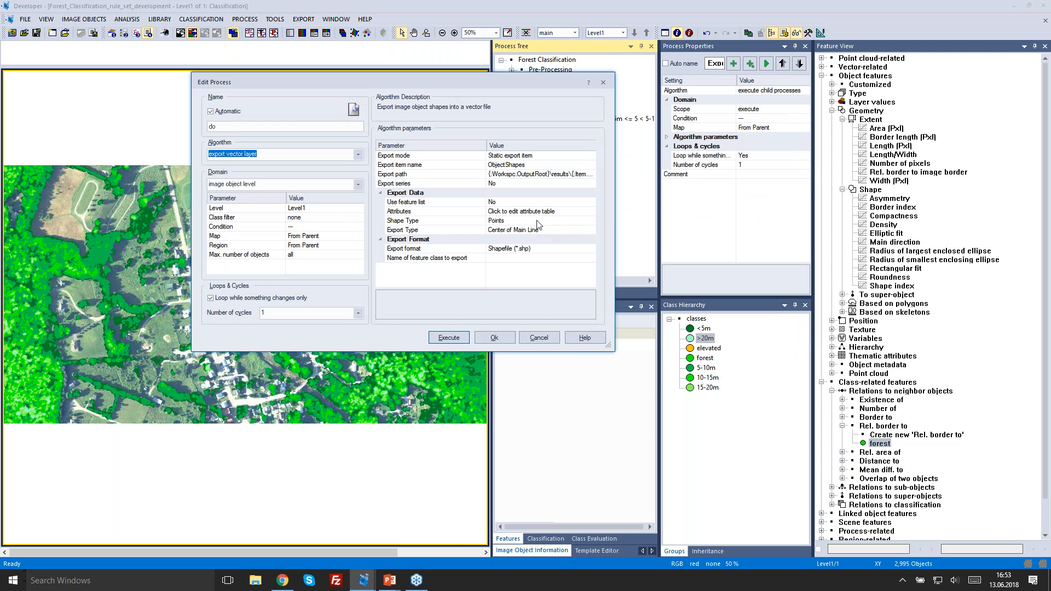
{"action": "left_click", "coordinate": [590, 221]}
{"action": "left_click", "coordinate": [590, 221]}
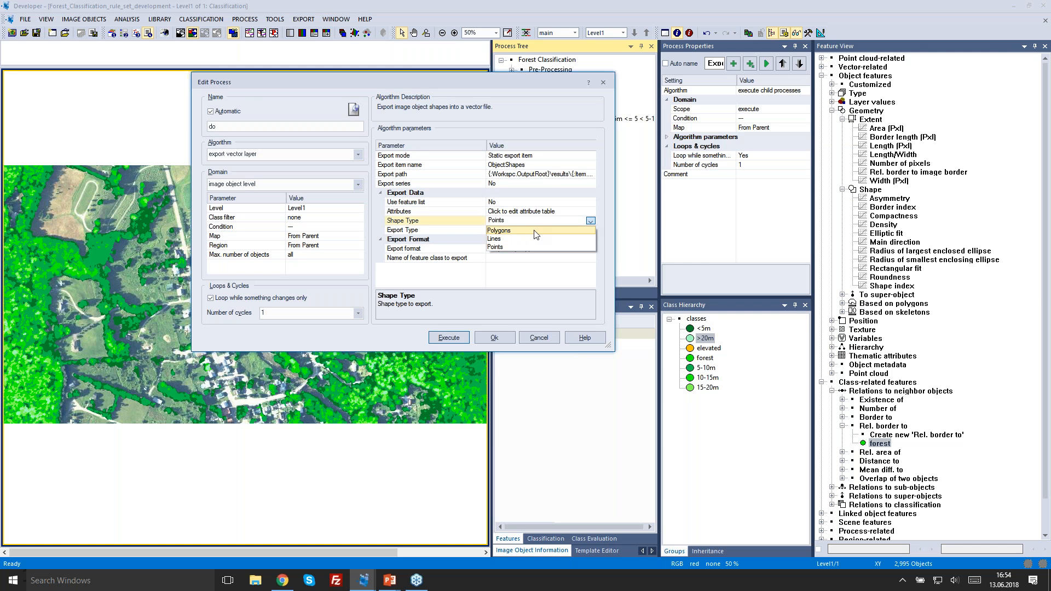
{"action": "left_click", "coordinate": [519, 231]}
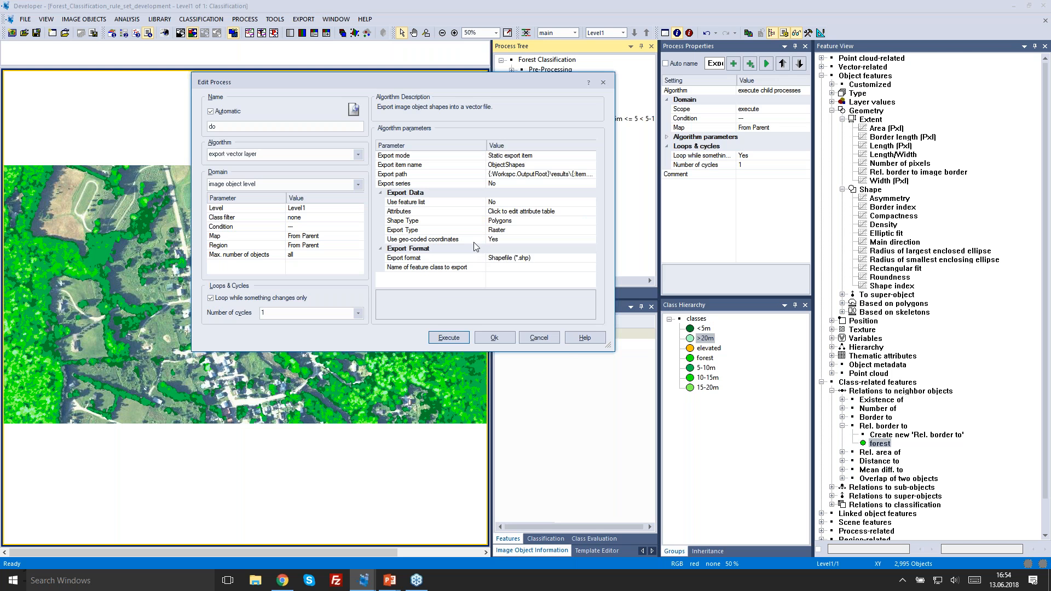
- Add the mean Brightness layer value to the export's attribute table and save the export process without running it
{"action": "left_click", "coordinate": [589, 214]}
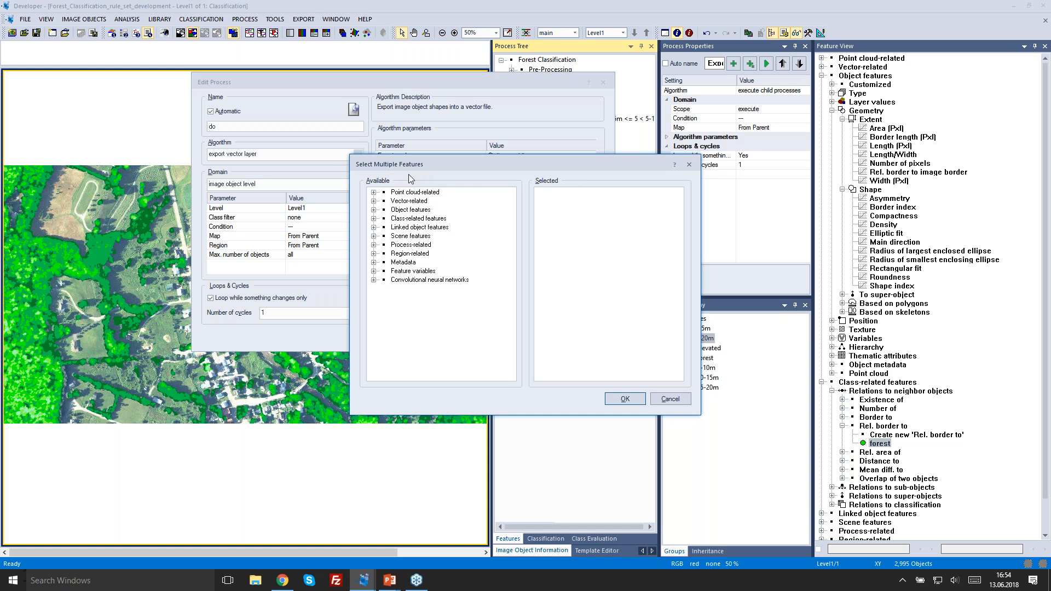
{"action": "left_click", "coordinate": [373, 201]}
{"action": "left_click", "coordinate": [373, 201]}
{"action": "left_click", "coordinate": [373, 210]}
{"action": "left_click", "coordinate": [384, 236]}
{"action": "left_click", "coordinate": [394, 245]}
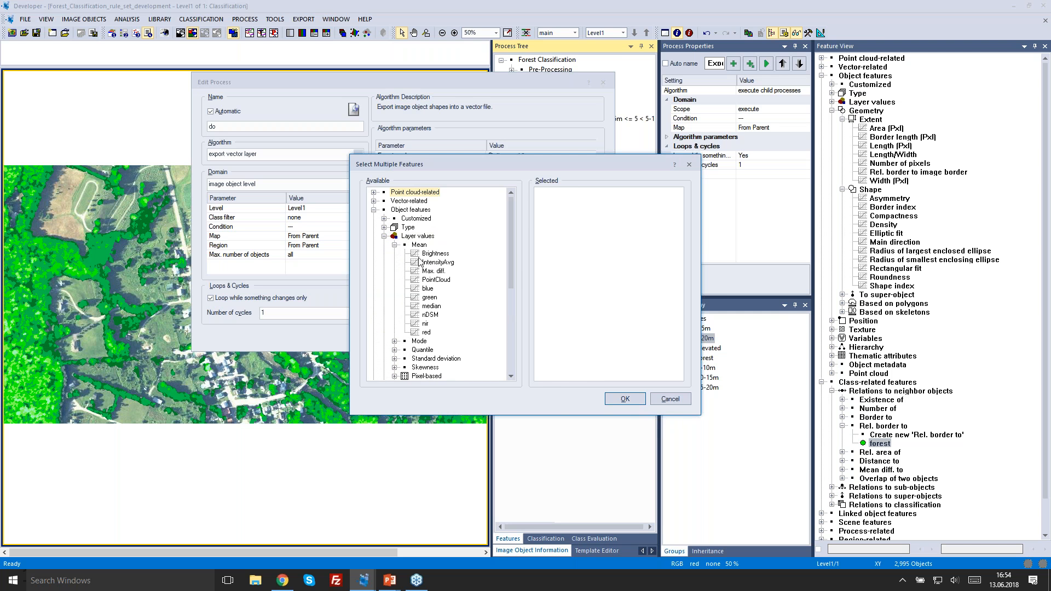
{"action": "double_click", "coordinate": [437, 253]}
{"action": "left_click", "coordinate": [625, 399]}
{"action": "left_click", "coordinate": [442, 337]}
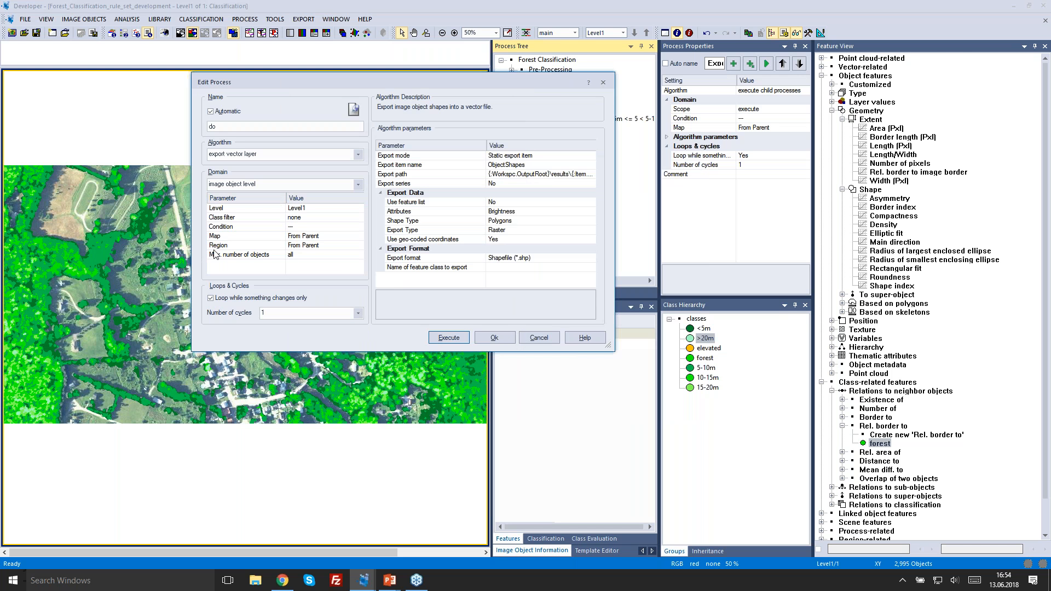
{"action": "left_click", "coordinate": [506, 339]}
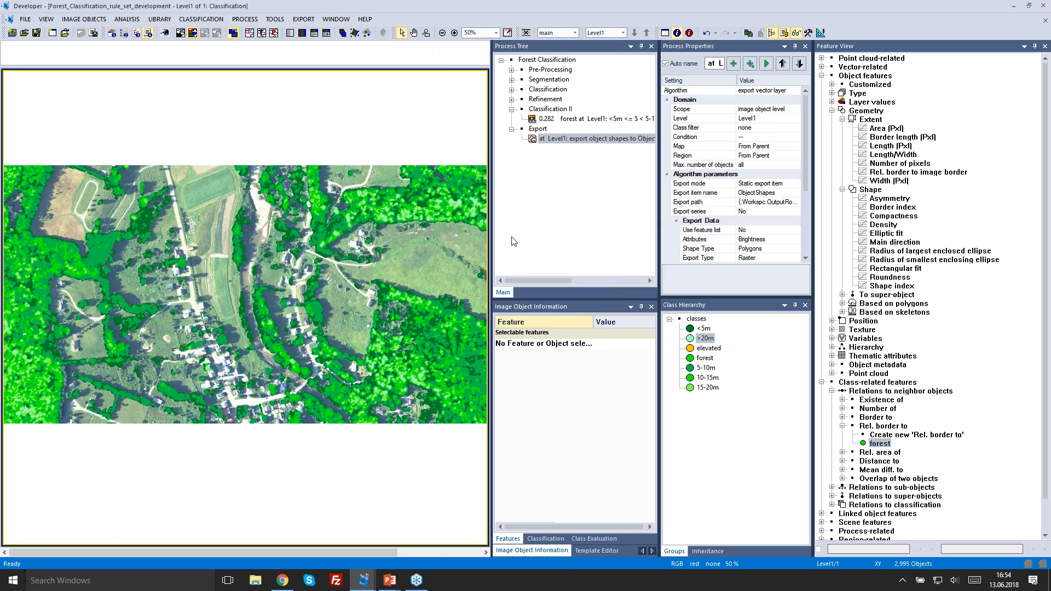
- Switch to the eCognition window with the whole_Forest_Classification project and enlarge its classified map view
{"action": "left_click_drag", "start_coordinate": [315, 260], "coordinate": [273, 265]}
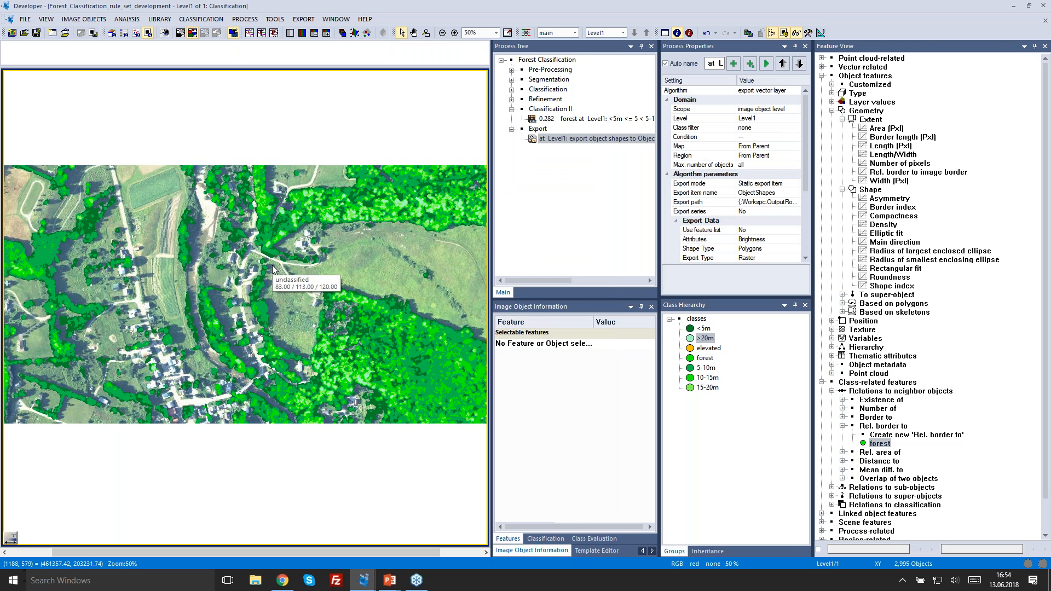
{"action": "key", "text": "alt+Tab"}
{"action": "key", "text": "alt+Tab"}
{"action": "key", "text": "alt+Tab"}
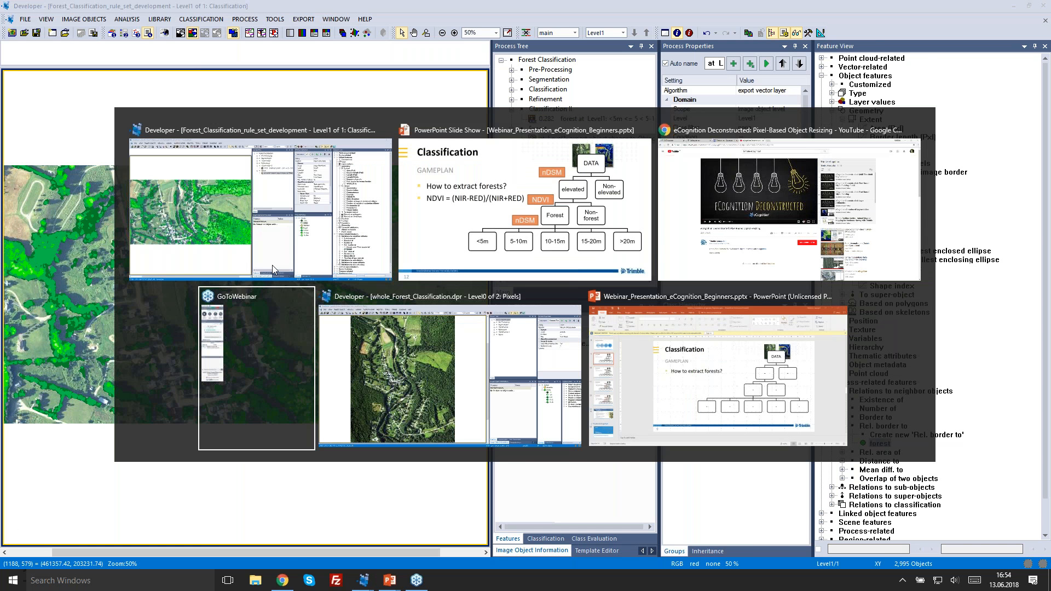
{"action": "key", "text": "alt+Tab"}
{"action": "scroll", "coordinate": [275, 269], "scroll_direction": "down", "scroll_amount": 1}
{"action": "left_click_drag", "start_coordinate": [442, 555], "coordinate": [462, 18]}
{"action": "scroll", "coordinate": [298, 200], "scroll_direction": "down", "scroll_amount": 3}
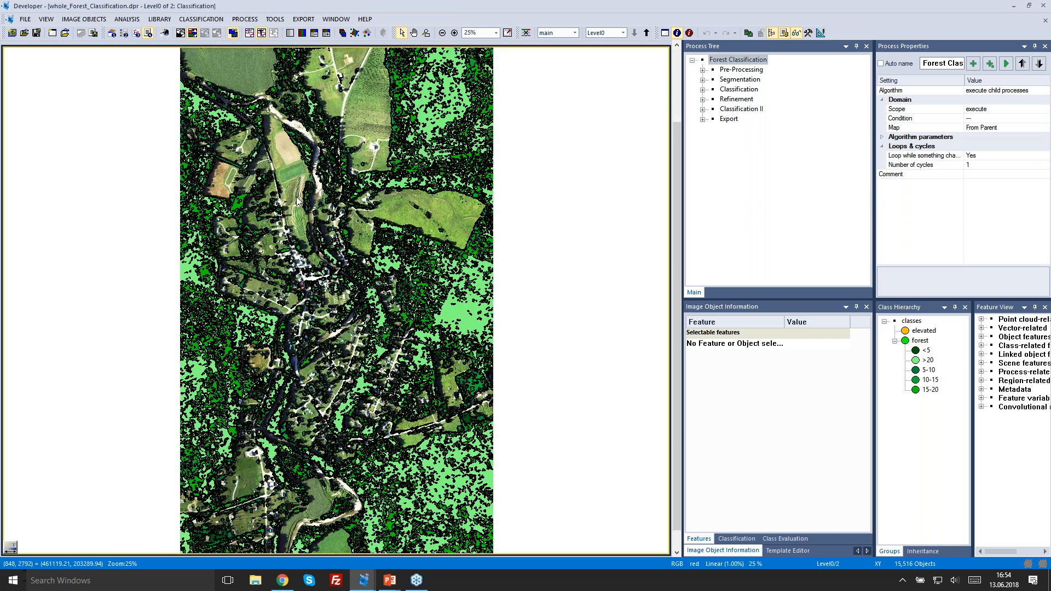
- Compare the whole area's height classes with the aerial image and examine the forest beside the river bend up close
{"action": "scroll", "coordinate": [297, 201], "scroll_direction": "down", "scroll_amount": 1}
{"action": "left_click_drag", "start_coordinate": [385, 44], "coordinate": [345, 465]}
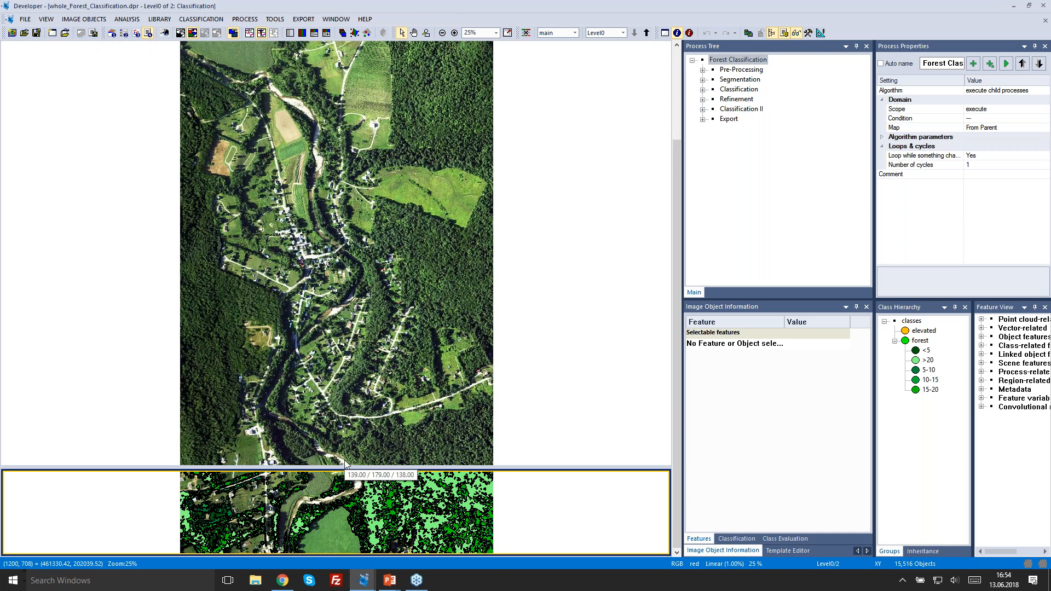
{"action": "left_click_drag", "start_coordinate": [351, 465], "coordinate": [359, 103]}
{"action": "scroll", "coordinate": [323, 290], "scroll_direction": "up", "scroll_amount": 1}
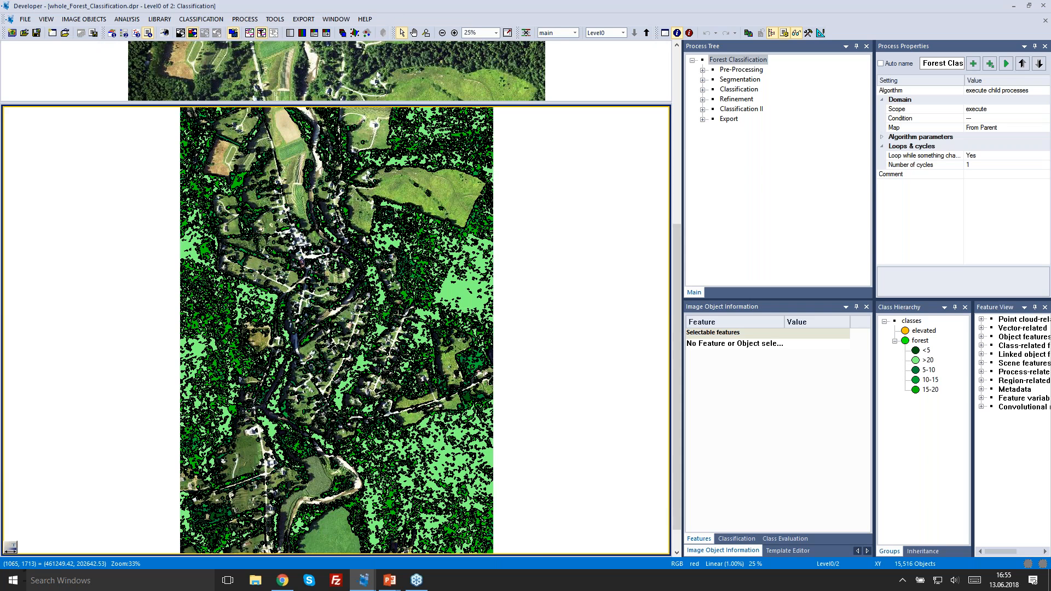
{"action": "scroll", "coordinate": [336, 330], "scroll_direction": "up", "scroll_amount": 1}
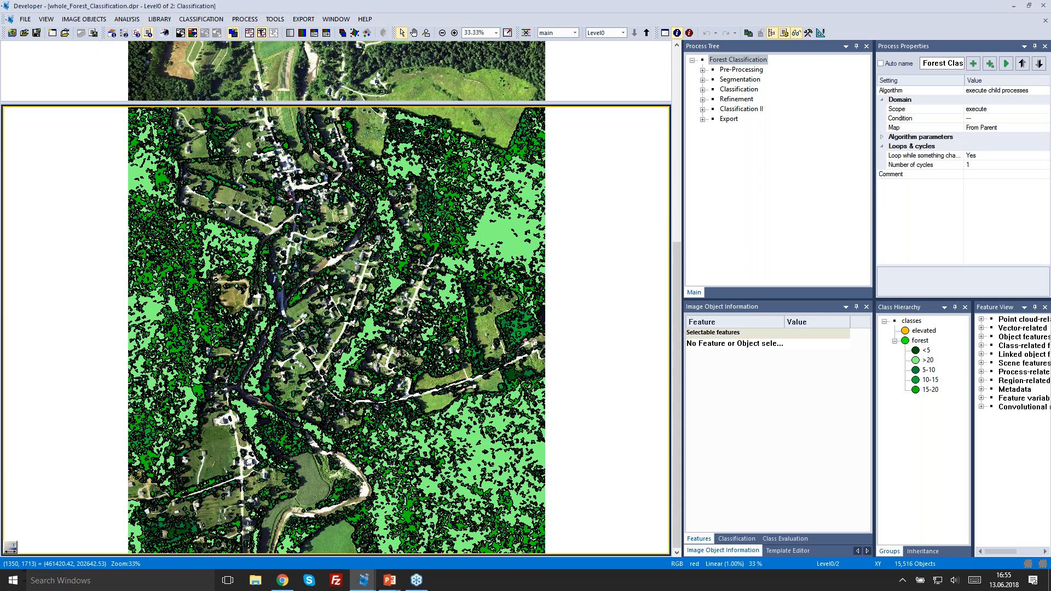
{"action": "scroll", "coordinate": [192, 394], "scroll_direction": "up", "scroll_amount": 3}
{"action": "left_click_drag", "start_coordinate": [191, 394], "coordinate": [398, 268]}
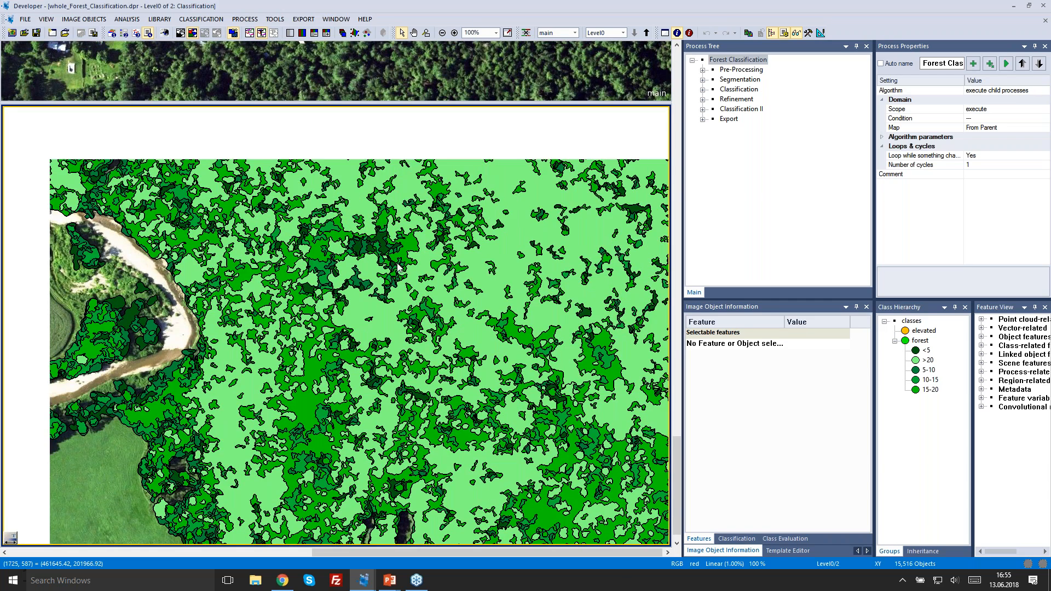
{"action": "scroll", "coordinate": [398, 267], "scroll_direction": "down", "scroll_amount": 3}
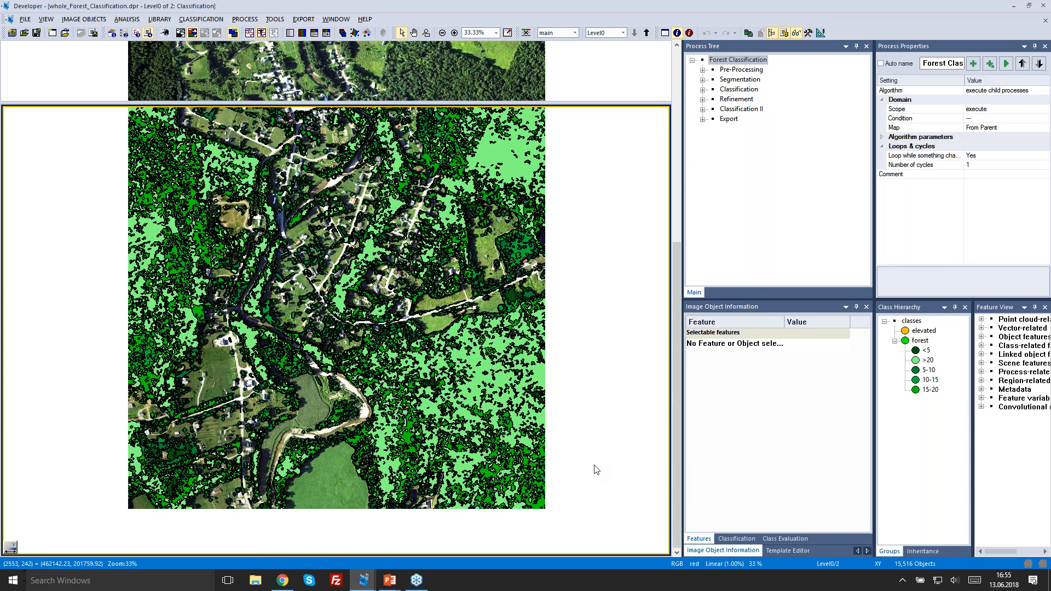
- Switch back to the Forest_Classification_rule_set_development project and delete the image object level Level1
{"action": "key", "text": "alt+Tab"}
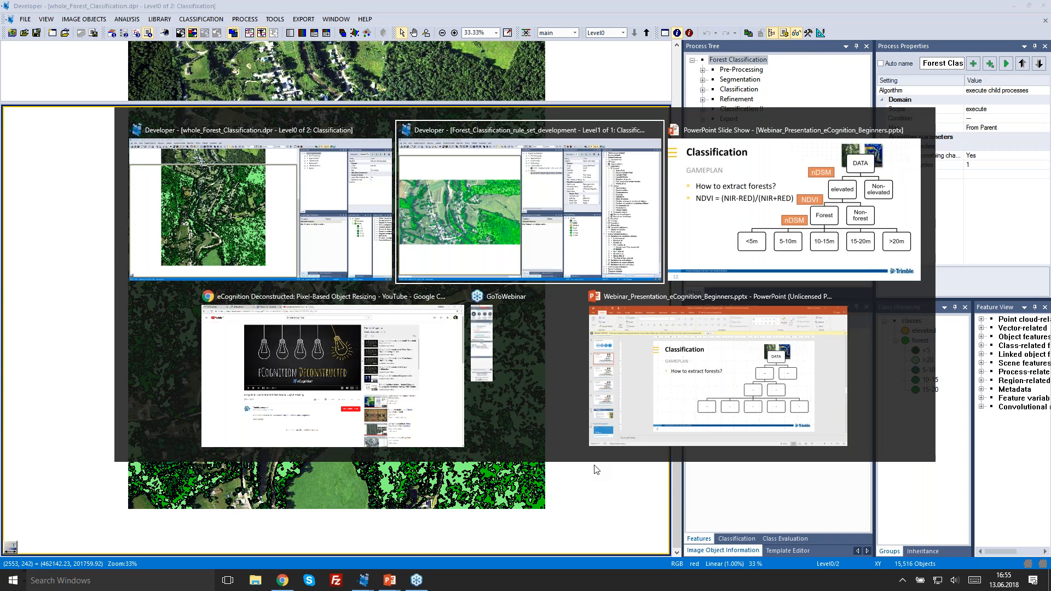
{"action": "left_click_drag", "start_coordinate": [492, 135], "coordinate": [509, 136]}
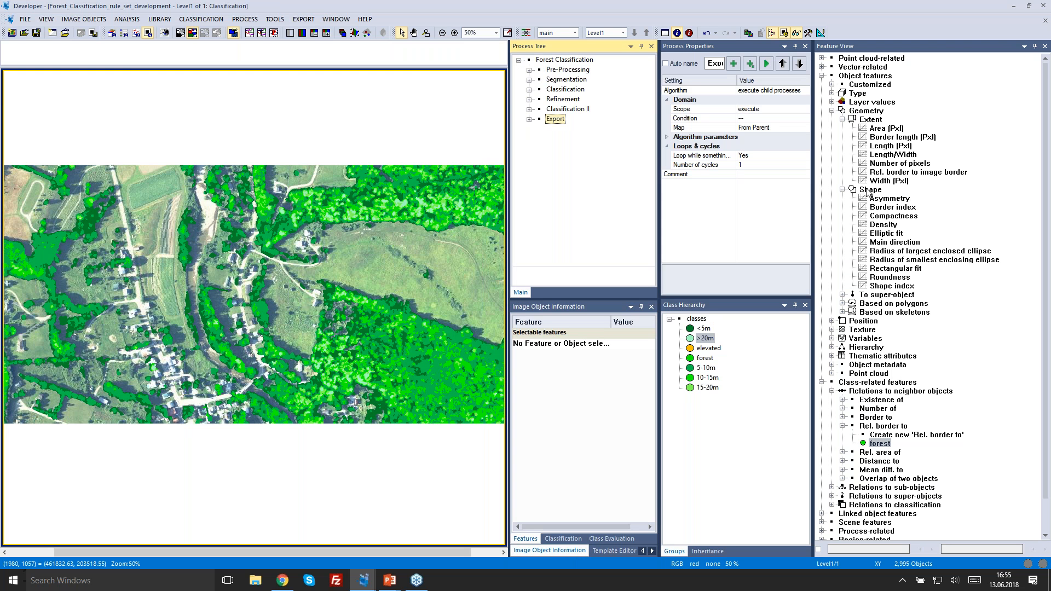
{"action": "left_click", "coordinate": [526, 33]}
{"action": "left_click", "coordinate": [495, 339]}
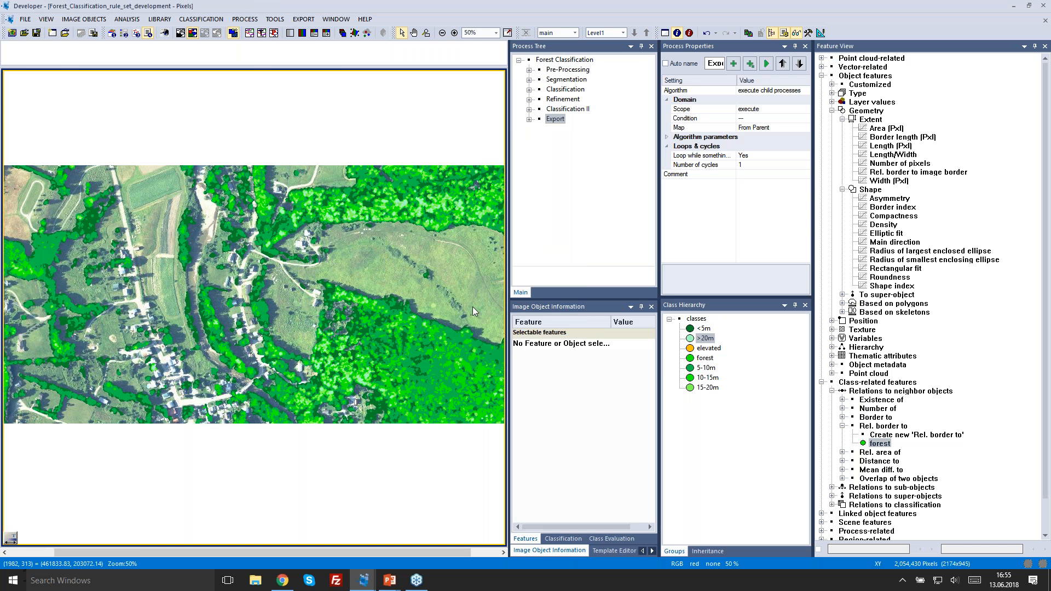
{"action": "left_click", "coordinate": [336, 360]}
- Review the child processes under Pre-Processing in the rule set and collapse the branch again
{"action": "left_click", "coordinate": [567, 70]}
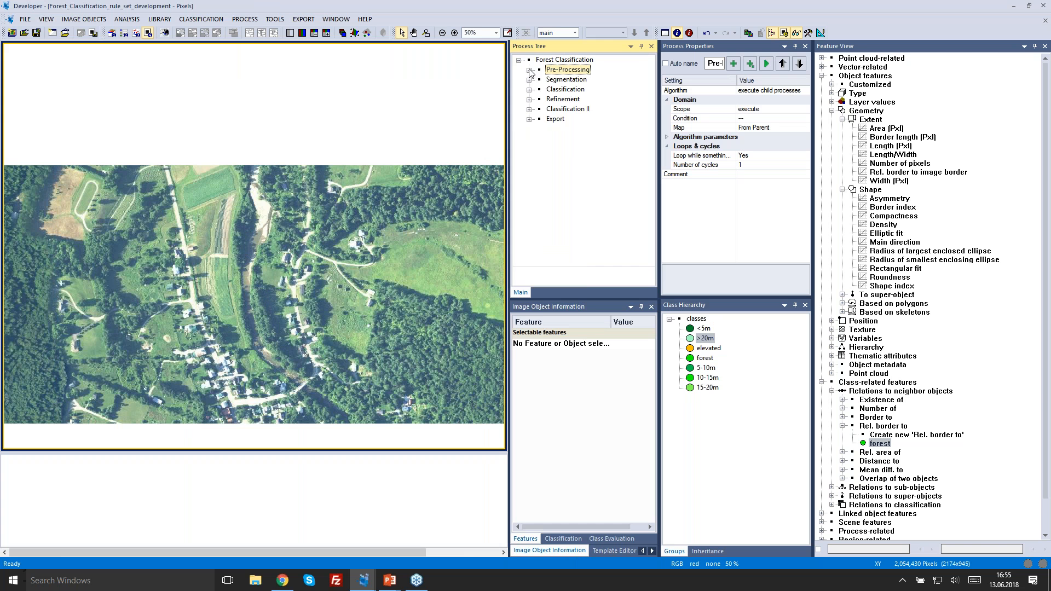
{"action": "left_click", "coordinate": [530, 70]}
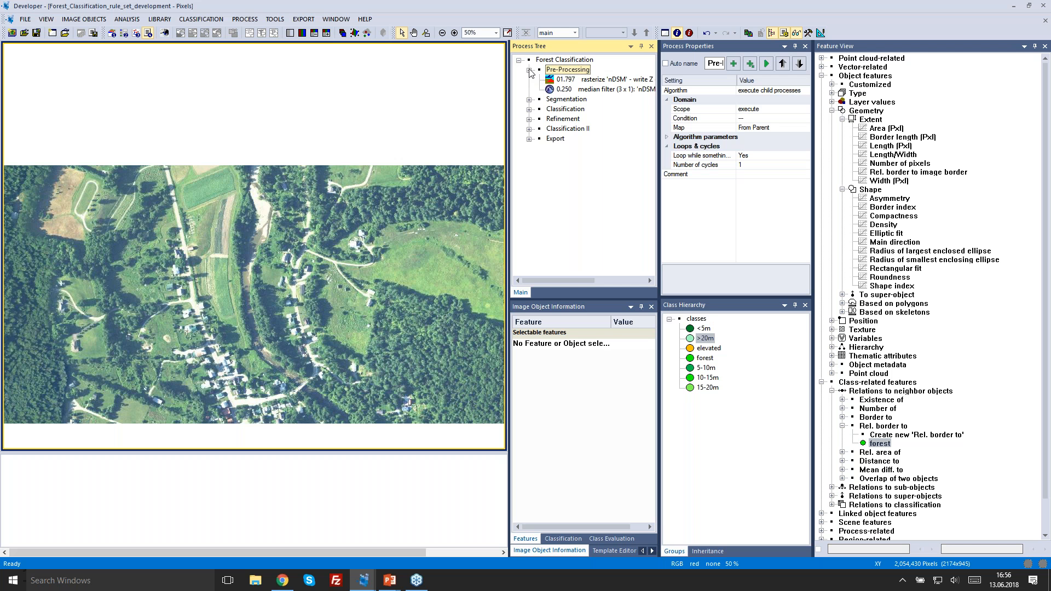
{"action": "left_click_drag", "start_coordinate": [509, 86], "coordinate": [485, 86]}
{"action": "left_click", "coordinate": [505, 71]}
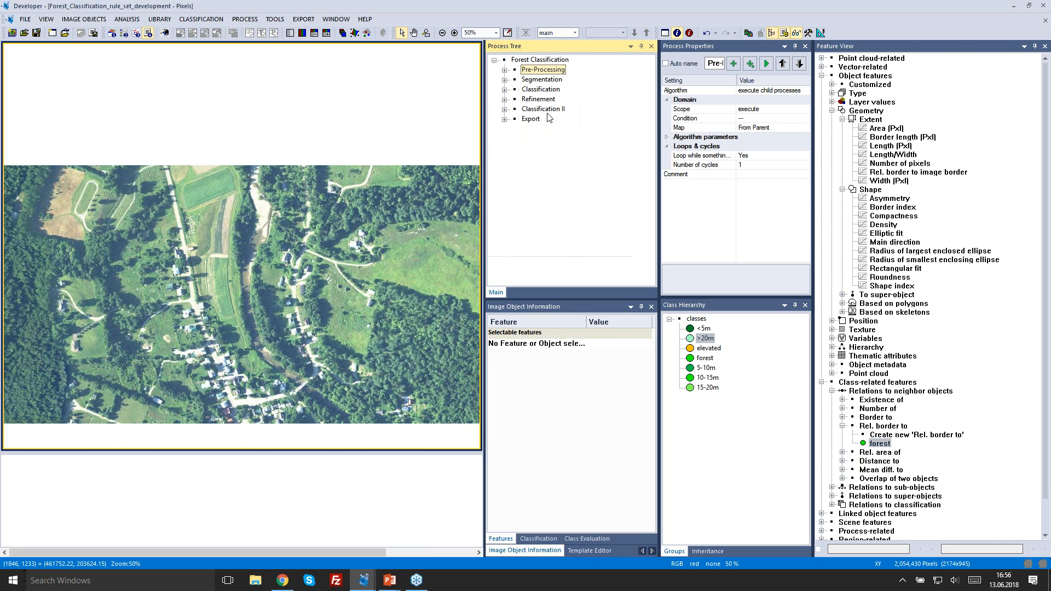
- Review the multiresolution segmentation process under Segmentation, including its scale, shape and compactness parameters, and close its settings
{"action": "left_click", "coordinate": [537, 80]}
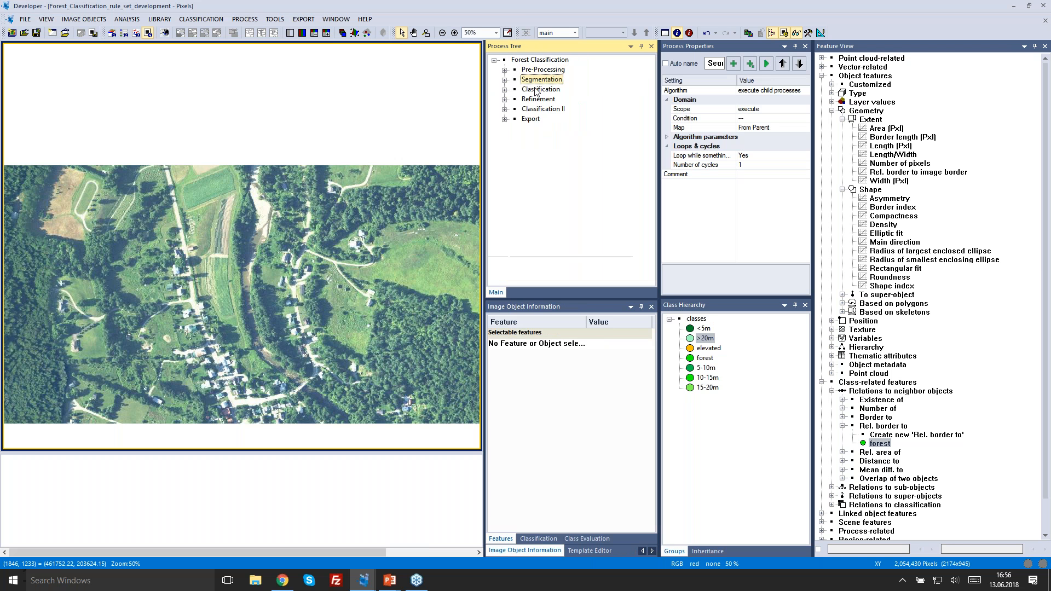
{"action": "left_click", "coordinate": [538, 99]}
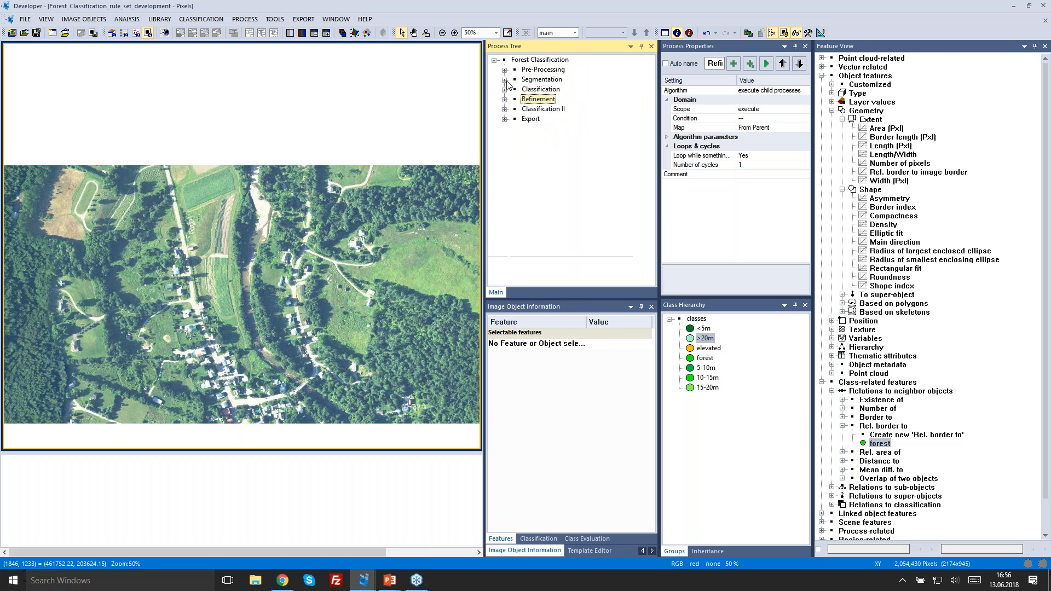
{"action": "left_click", "coordinate": [504, 80]}
{"action": "left_click", "coordinate": [538, 88]}
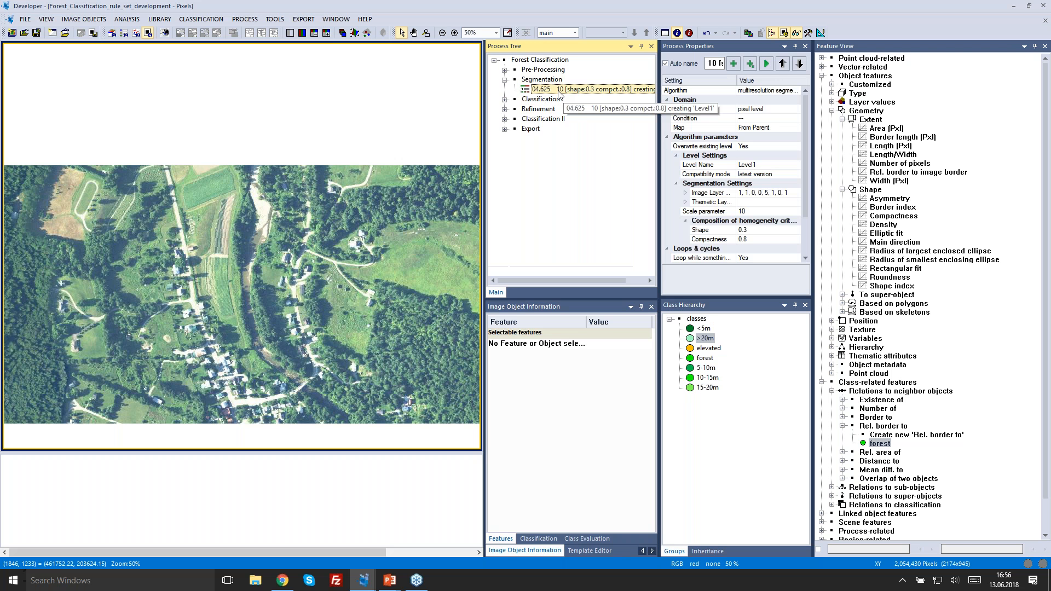
{"action": "double_click", "coordinate": [606, 94]}
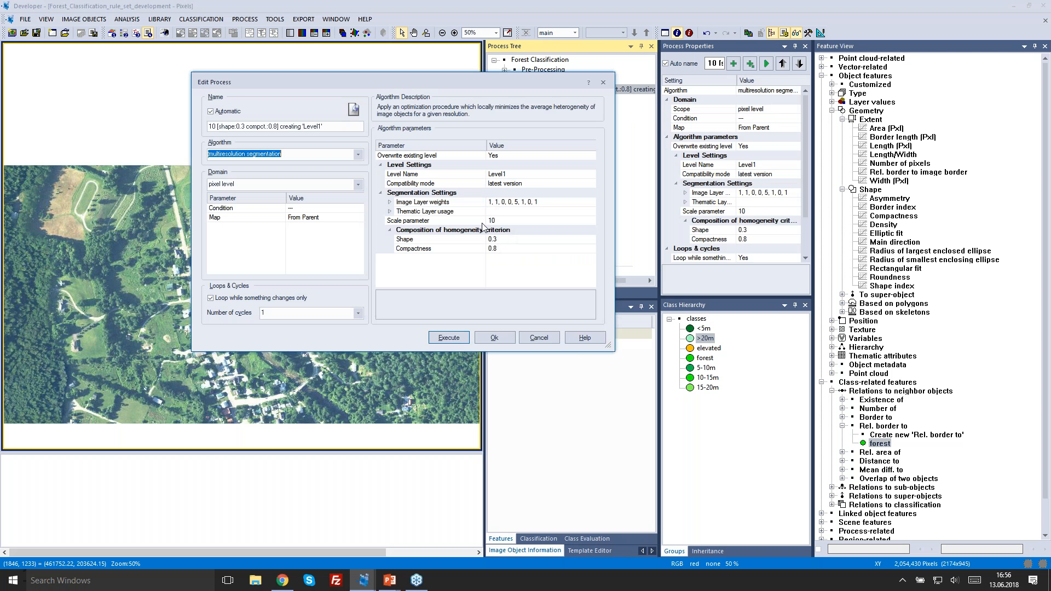
{"action": "left_click", "coordinate": [493, 337]}
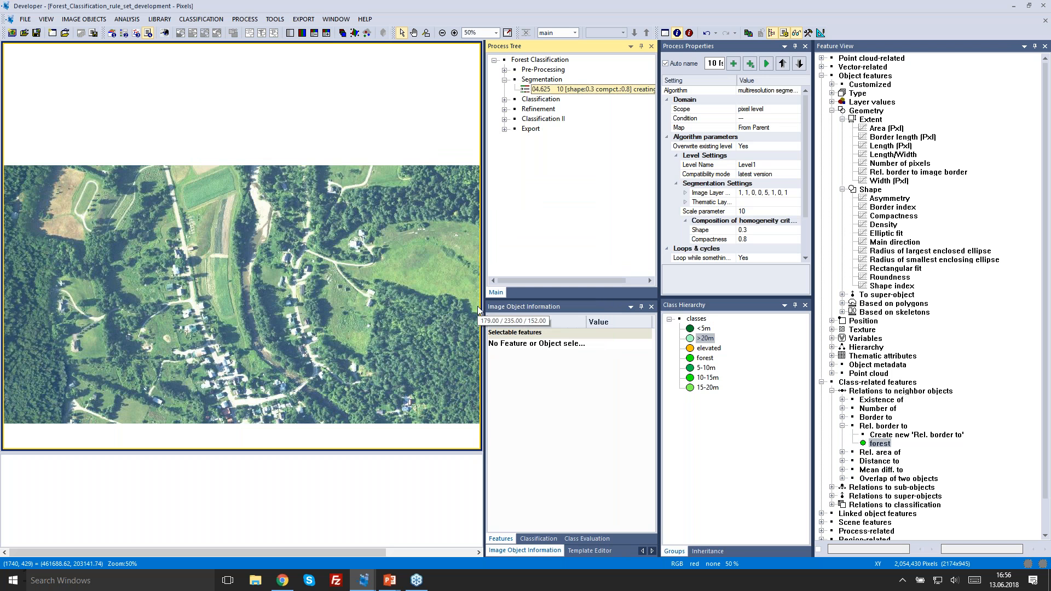
- Expand the Classification branch down to the elevated objects process, rerun the multiresolution segmentation and show the object outlines
{"action": "left_click", "coordinate": [505, 100]}
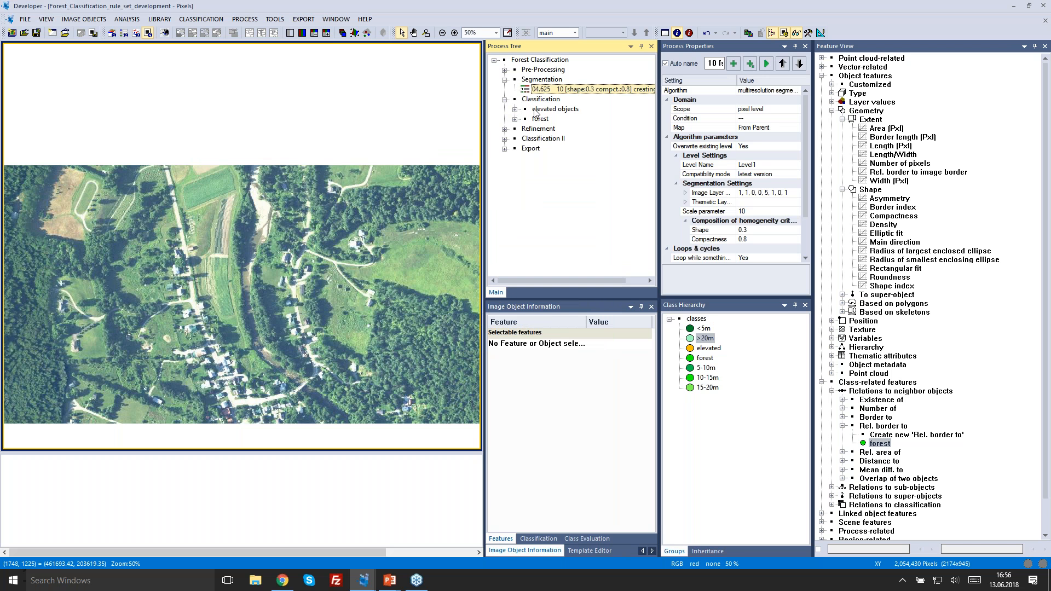
{"action": "left_click", "coordinate": [522, 110]}
{"action": "left_click", "coordinate": [515, 109]}
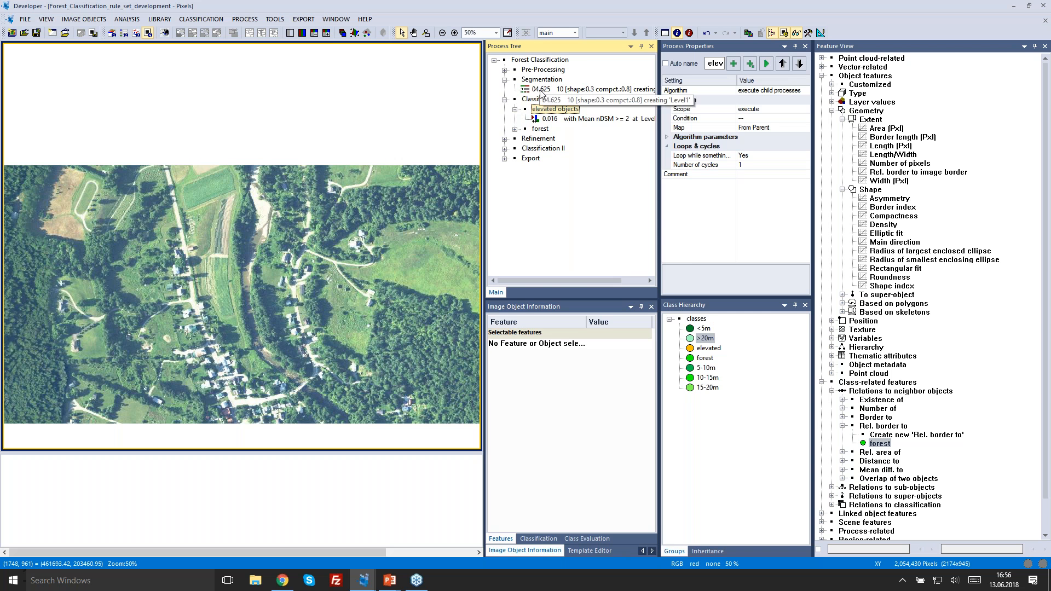
{"action": "right_click", "coordinate": [541, 90]}
{"action": "left_click", "coordinate": [550, 101]}
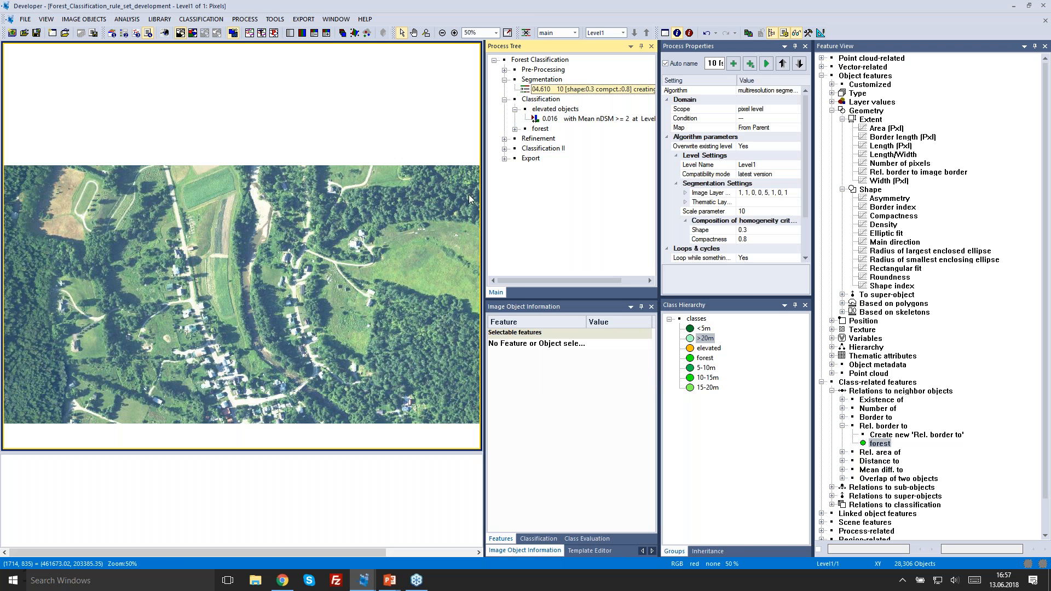
{"action": "left_click", "coordinate": [261, 33]}
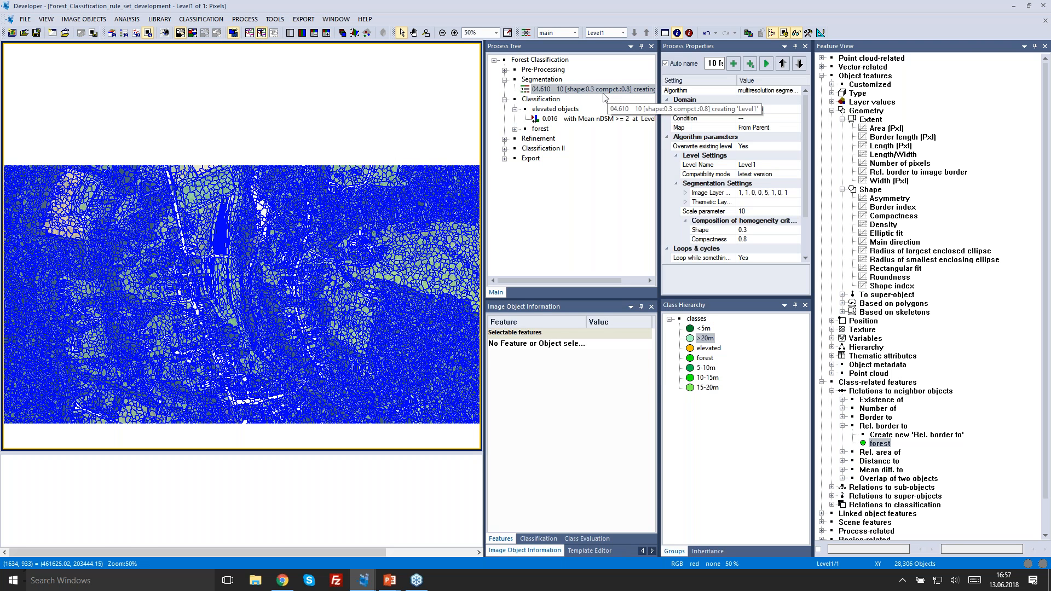
- Run the elevated objects classification with Mean nDSM >= 2 and display the classes fully opaque without object outlines
{"action": "left_click", "coordinate": [564, 111]}
{"action": "right_click", "coordinate": [563, 111]}
{"action": "left_click", "coordinate": [195, 35]}
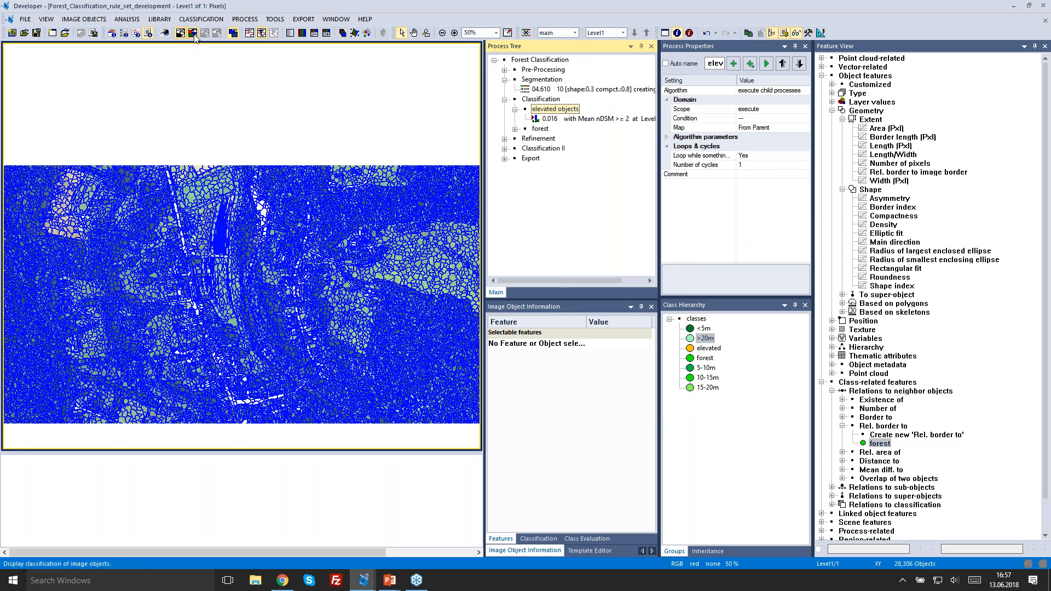
{"action": "left_click", "coordinate": [580, 119]}
{"action": "right_click", "coordinate": [580, 119]}
{"action": "key", "text": "Escape"}
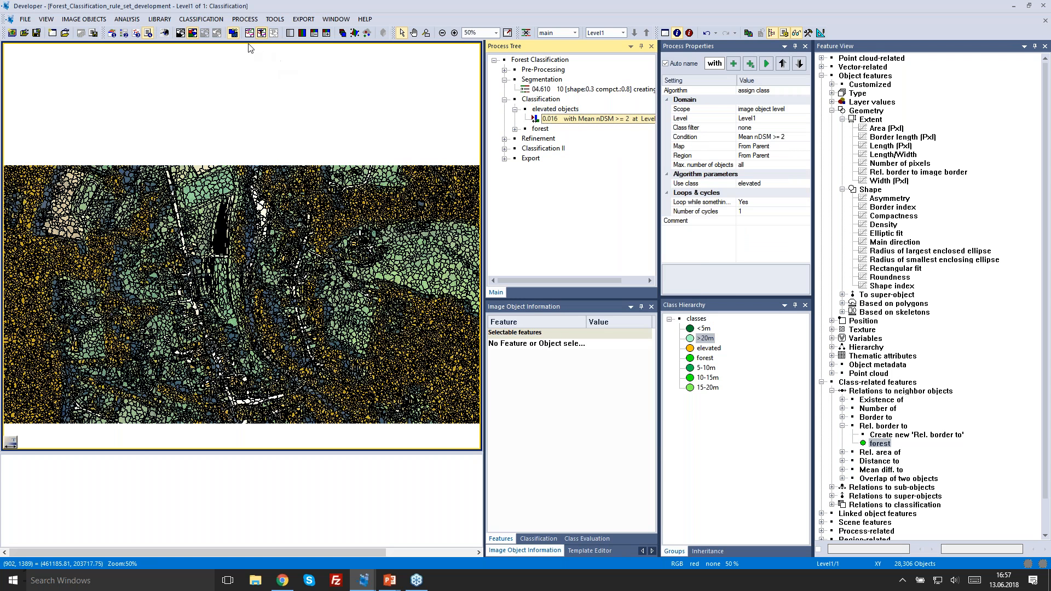
{"action": "left_click", "coordinate": [264, 33]}
{"action": "mouse_move", "coordinate": [27, 443]}
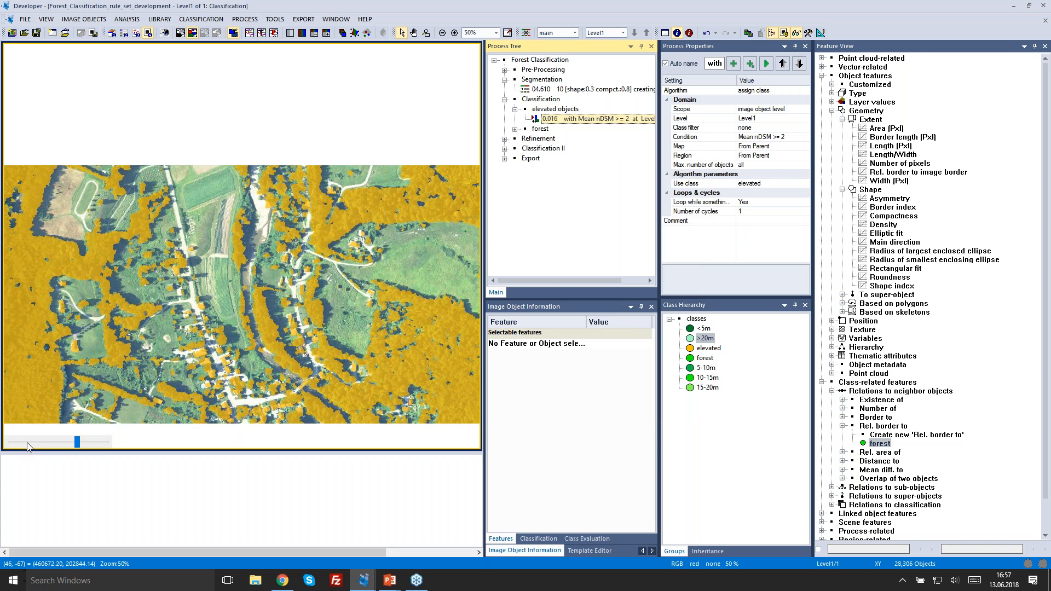
{"action": "left_click_drag", "start_coordinate": [79, 443], "coordinate": [109, 444]}
- Run the forest classification processes and check the rule that assigns elevated objects with NDVI > 0.01 to forest
{"action": "left_click", "coordinate": [515, 130]}
{"action": "left_click", "coordinate": [540, 129]}
{"action": "right_click", "coordinate": [542, 129]}
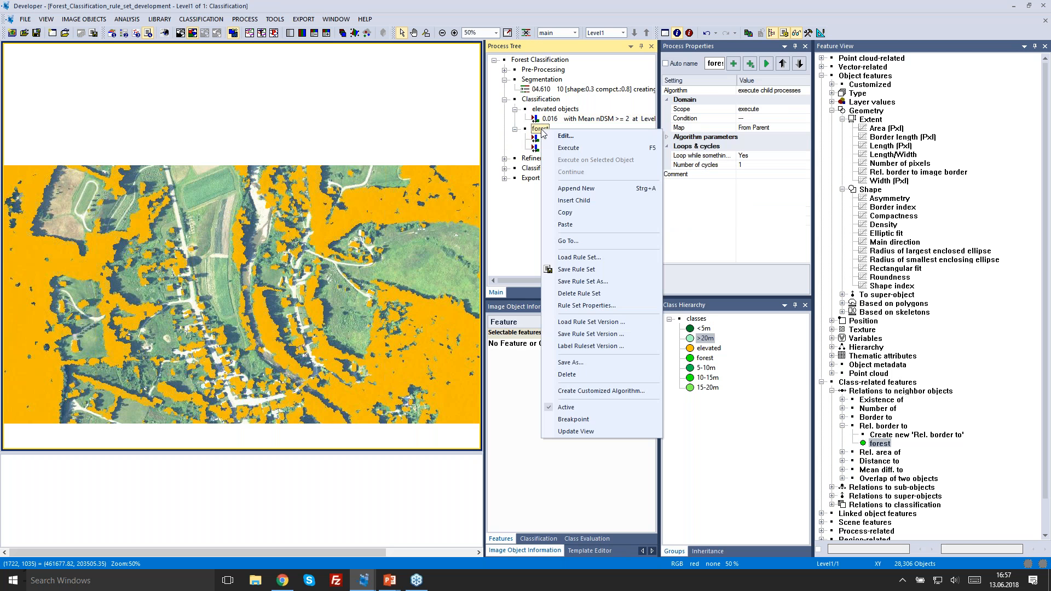
{"action": "left_click", "coordinate": [569, 148]}
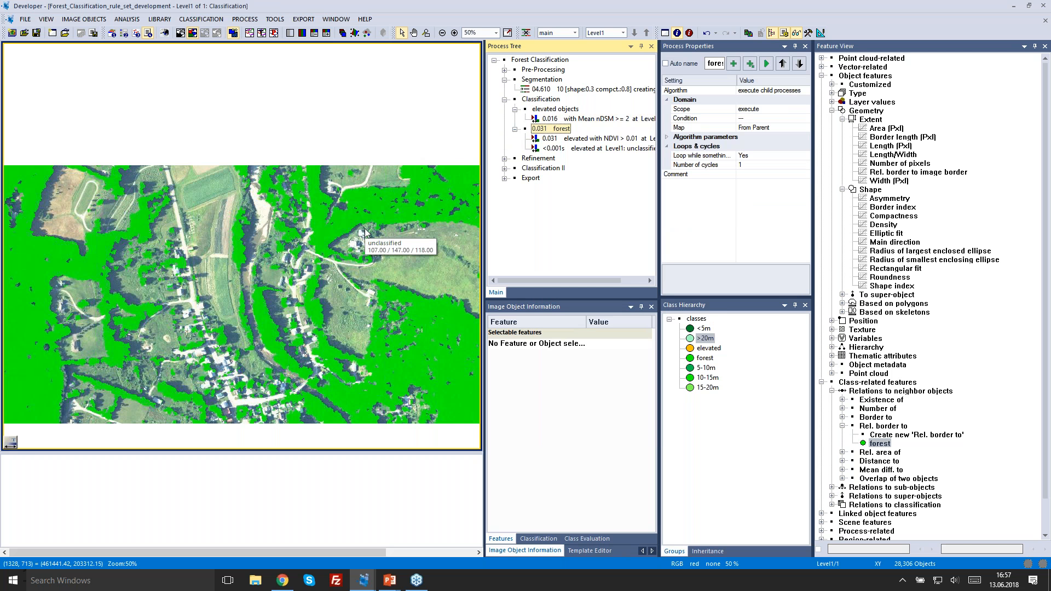
{"action": "left_click", "coordinate": [566, 141]}
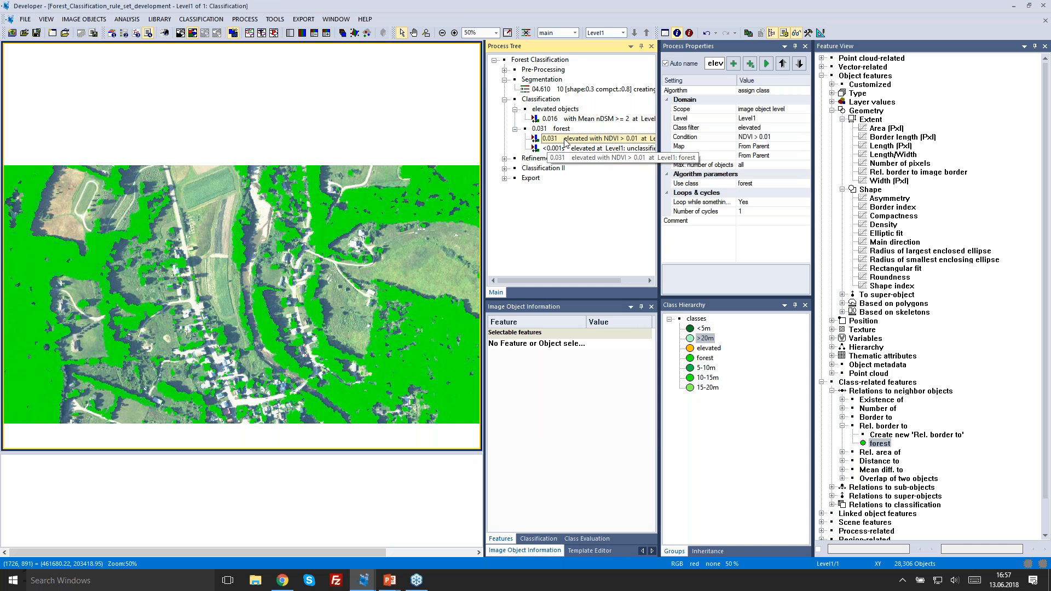
- Expand the Refinement branch, turn the object outlines back on and run the merge processes for forest and unclassified objects
{"action": "left_click", "coordinate": [508, 160]}
{"action": "left_click", "coordinate": [504, 158]}
{"action": "left_click", "coordinate": [514, 168]}
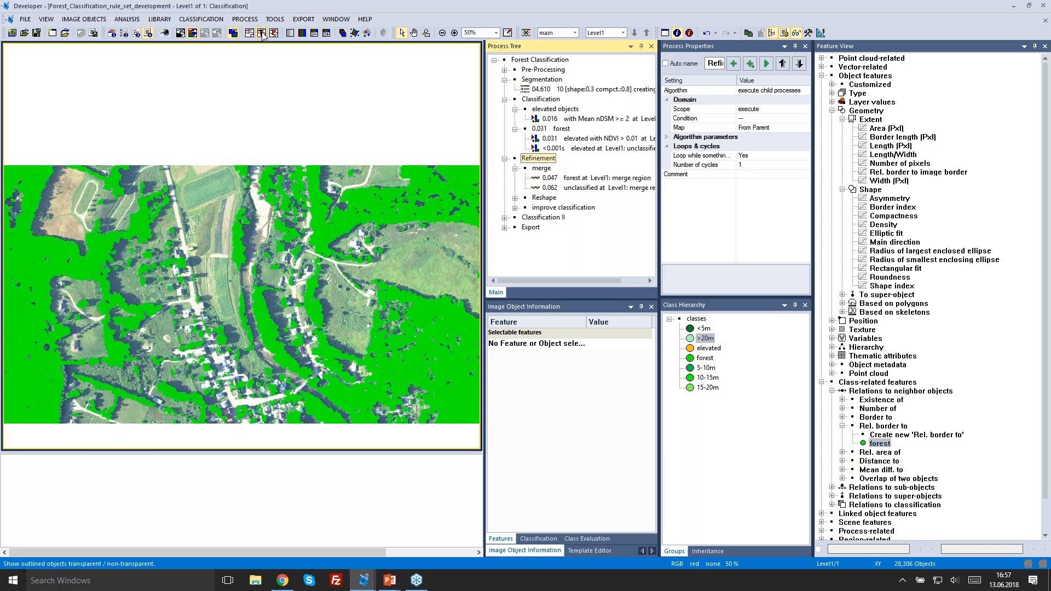
{"action": "left_click", "coordinate": [262, 33]}
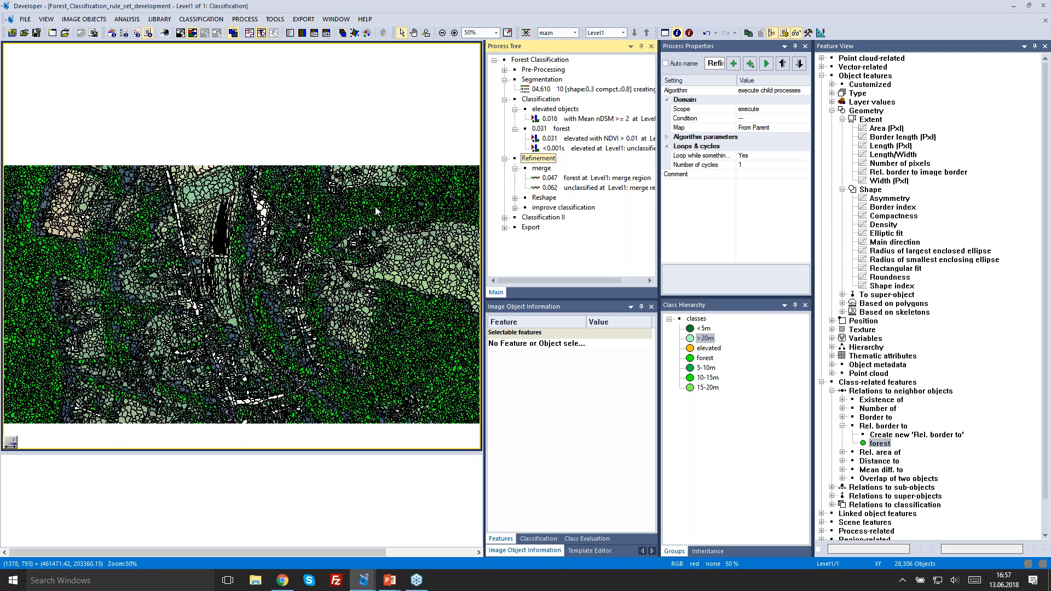
{"action": "left_click", "coordinate": [542, 169]}
{"action": "right_click", "coordinate": [547, 171]}
{"action": "left_click", "coordinate": [564, 181]}
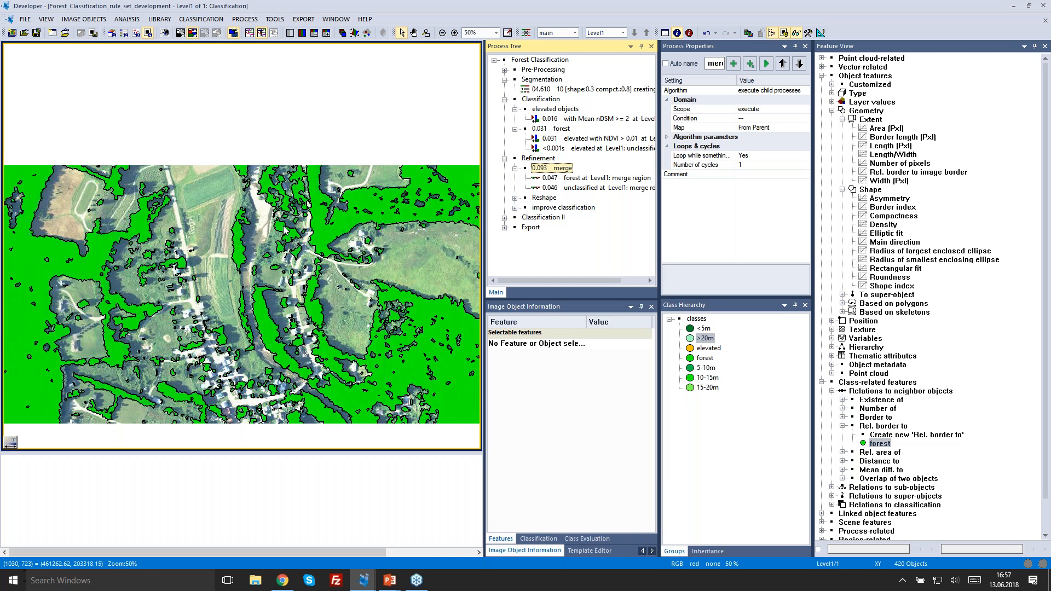
- Run the Reshape processes under Refinement on the merged forest objects while viewing a ragged forest edge up close
{"action": "left_click", "coordinate": [515, 199]}
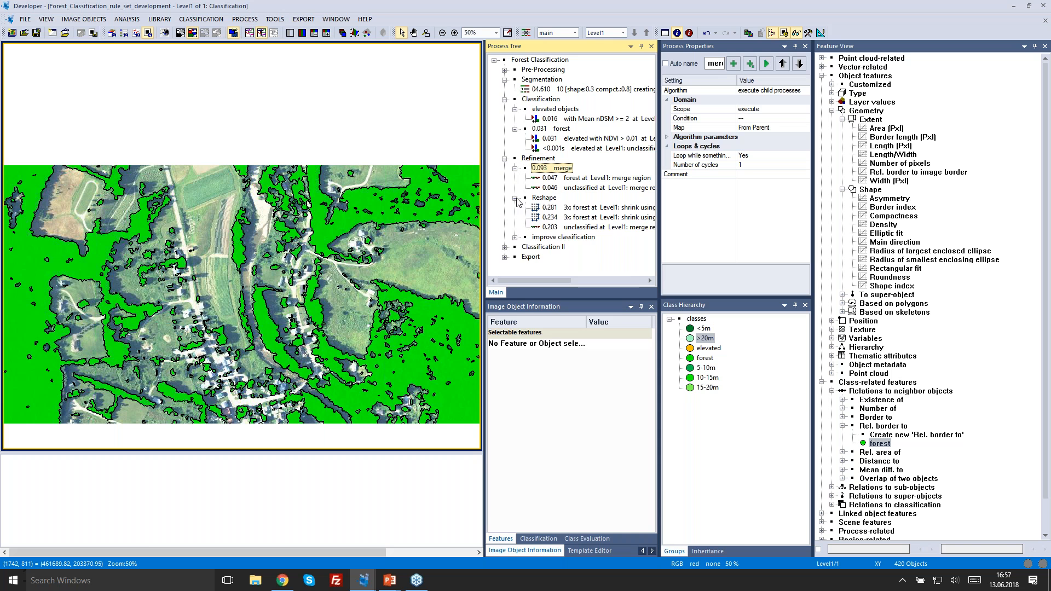
{"action": "scroll", "coordinate": [359, 231], "scroll_direction": "up", "scroll_amount": 1}
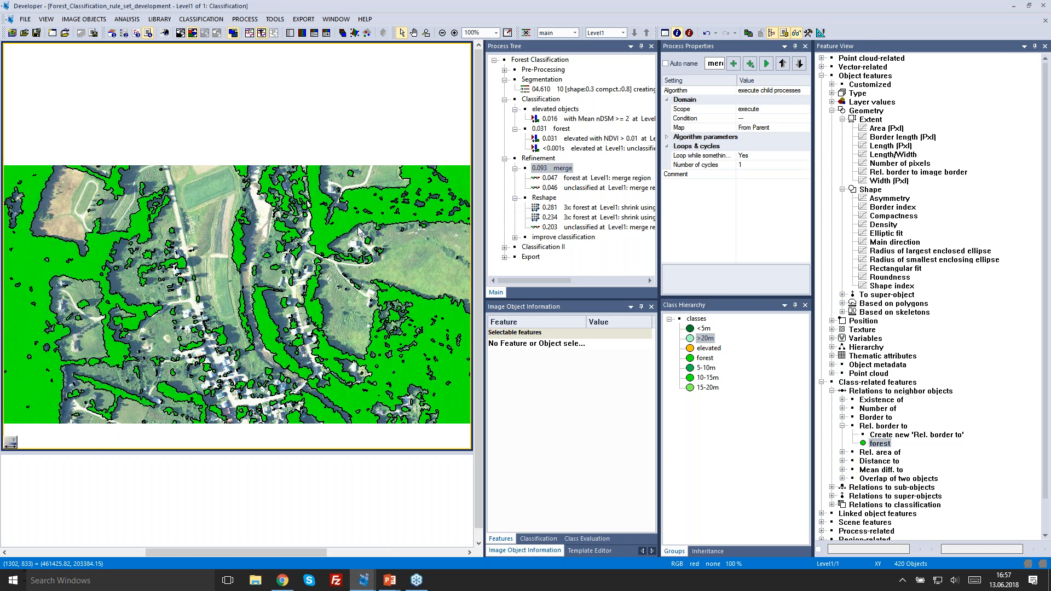
{"action": "scroll", "coordinate": [359, 230], "scroll_direction": "up", "scroll_amount": 2}
{"action": "scroll", "coordinate": [359, 231], "scroll_direction": "up", "scroll_amount": 4}
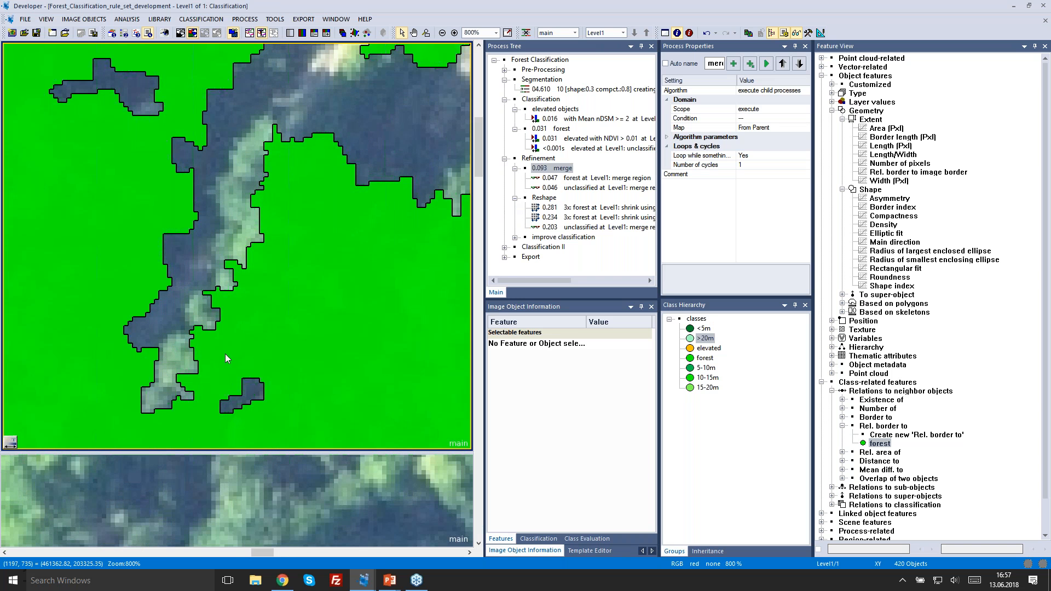
{"action": "left_click", "coordinate": [553, 198]}
{"action": "right_click", "coordinate": [552, 198]}
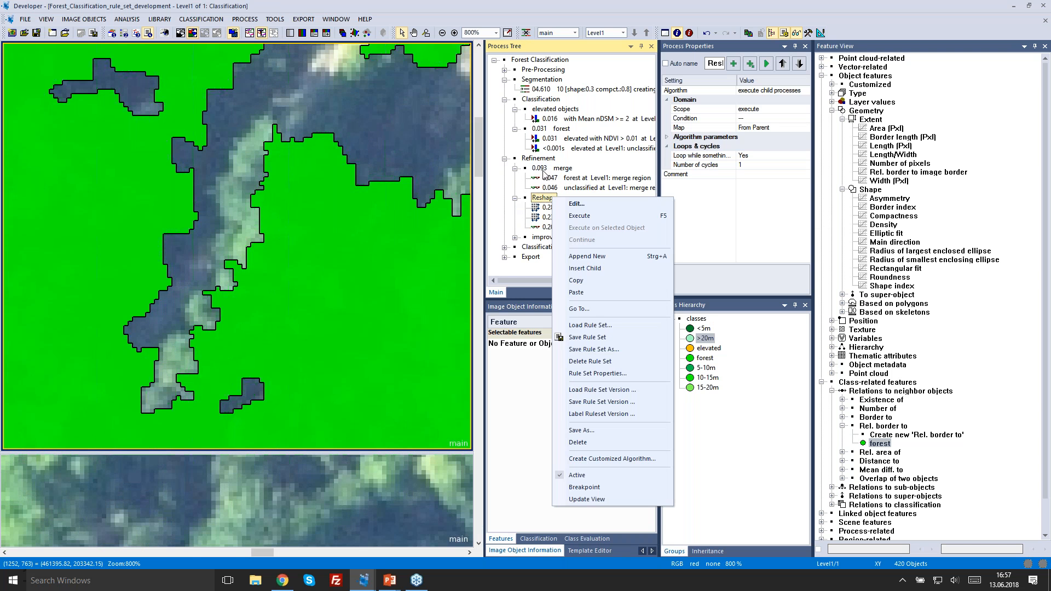
{"action": "left_click", "coordinate": [544, 174]}
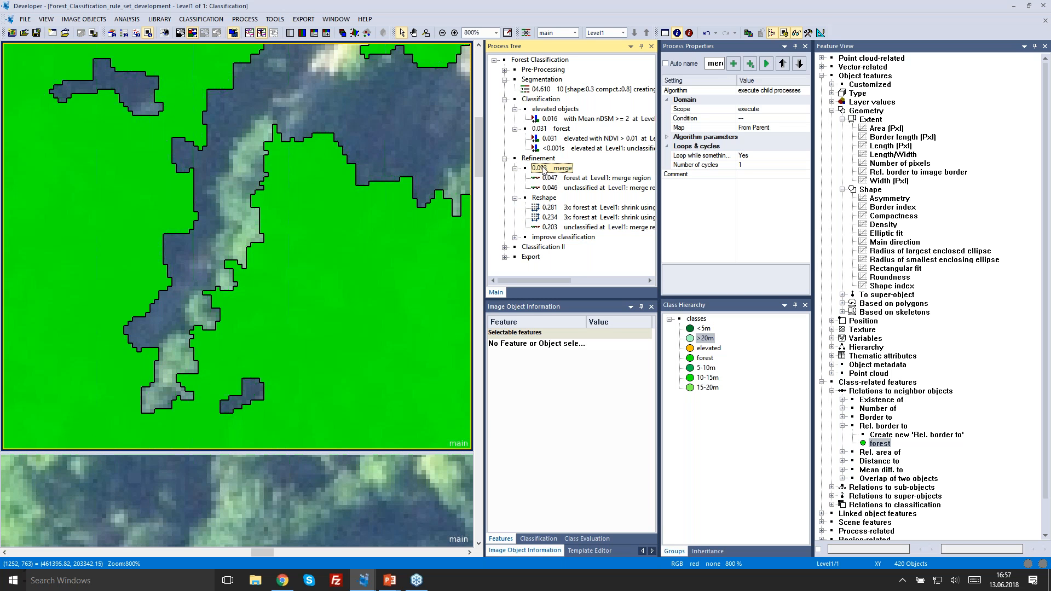
{"action": "left_click", "coordinate": [540, 200]}
{"action": "right_click", "coordinate": [541, 201]}
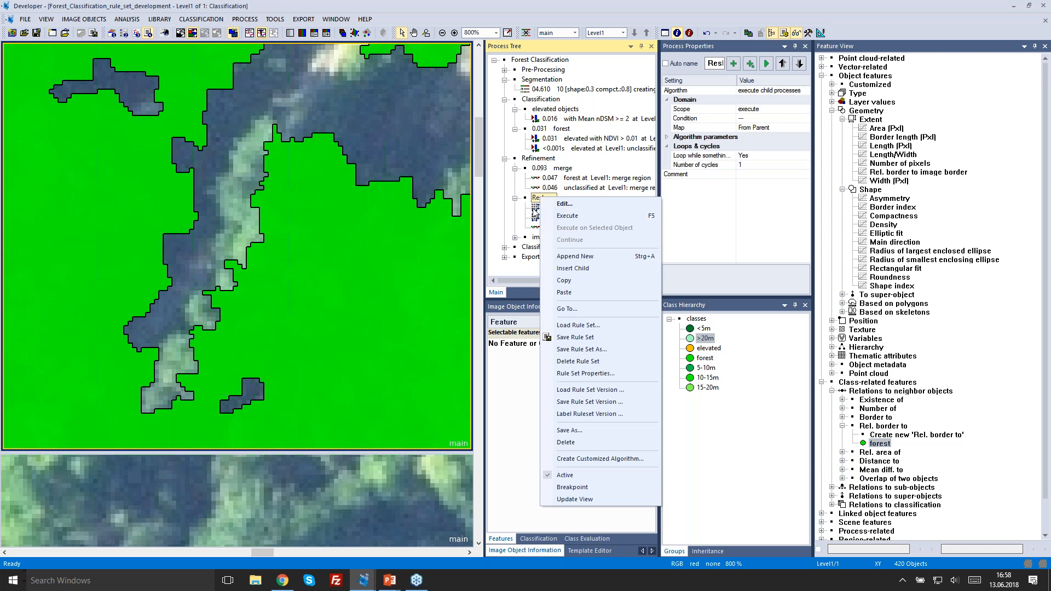
{"action": "left_click", "coordinate": [541, 208]}
{"action": "left_click", "coordinate": [538, 200]}
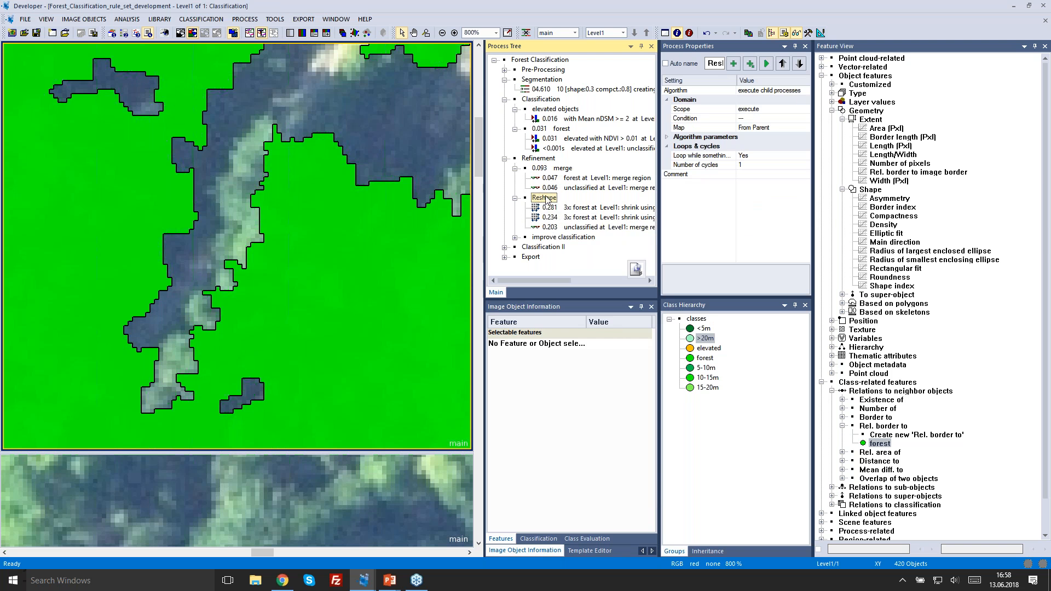
{"action": "right_click", "coordinate": [541, 200]}
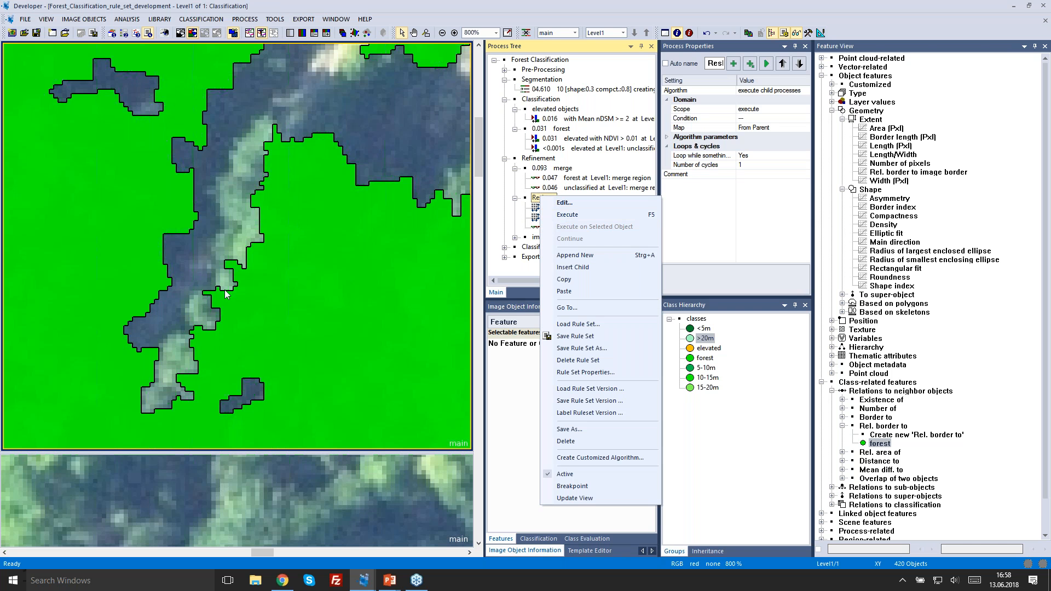
{"action": "left_click", "coordinate": [583, 216]}
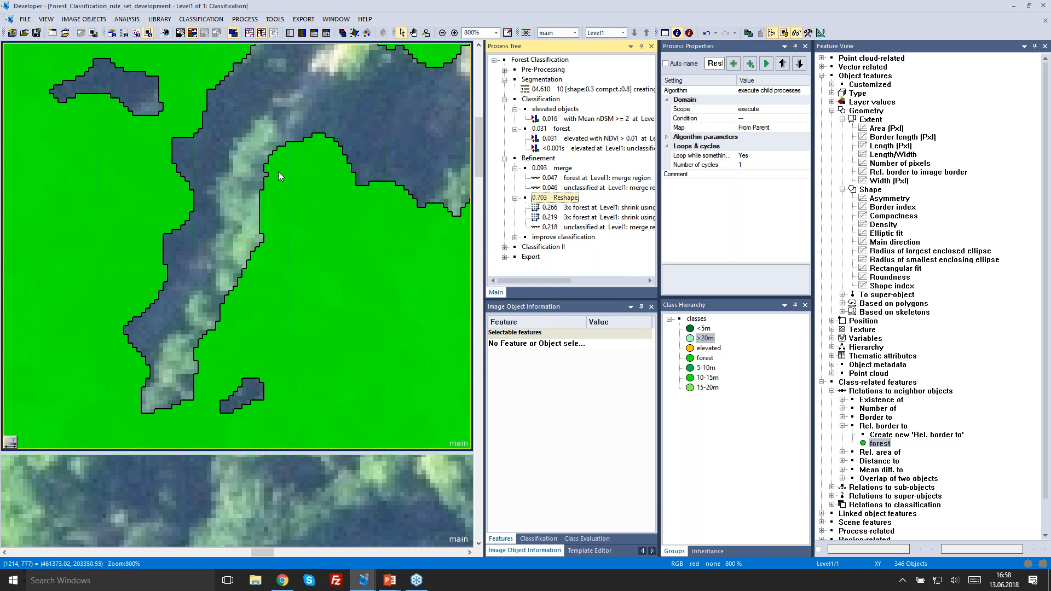
- Expand the improve classification processes and examine the small gaps inside the forest and the tiny forest patches around the houses
{"action": "left_click", "coordinate": [516, 198]}
{"action": "left_click", "coordinate": [515, 208]}
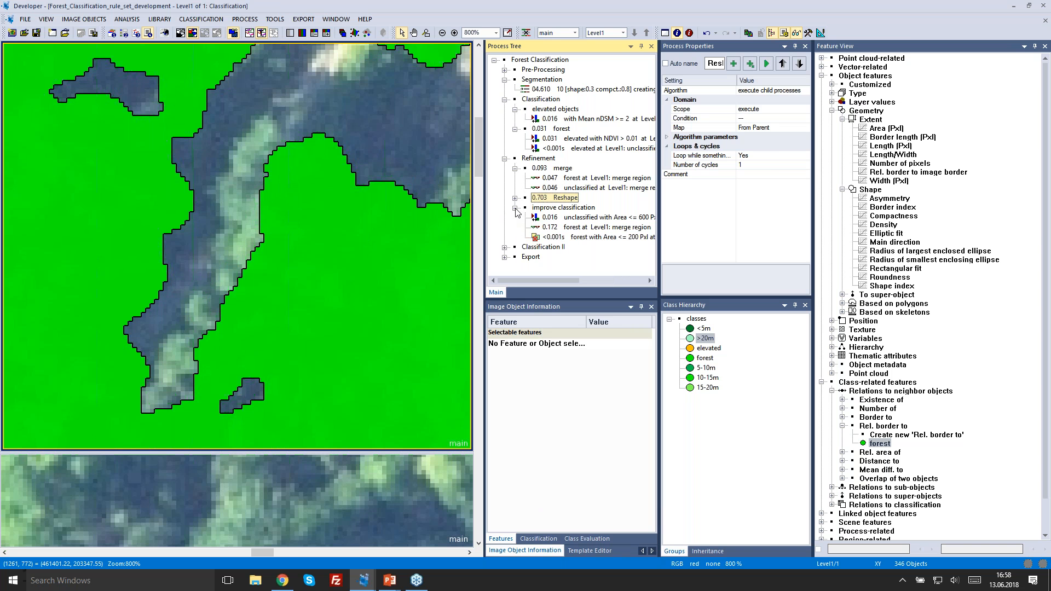
{"action": "left_click", "coordinate": [563, 208]}
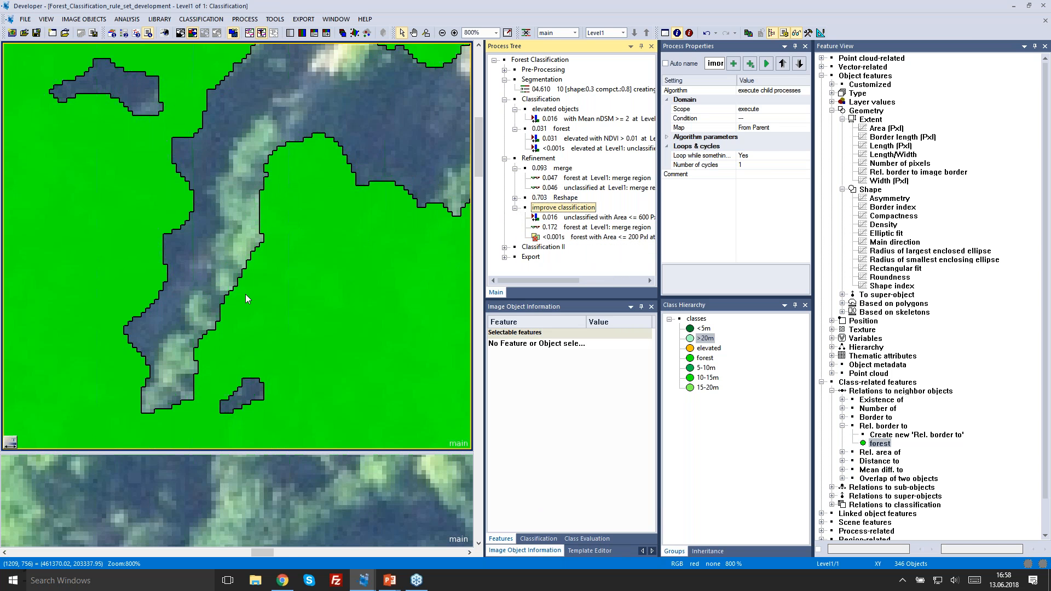
{"action": "scroll", "coordinate": [245, 295], "scroll_direction": "down", "scroll_amount": 1}
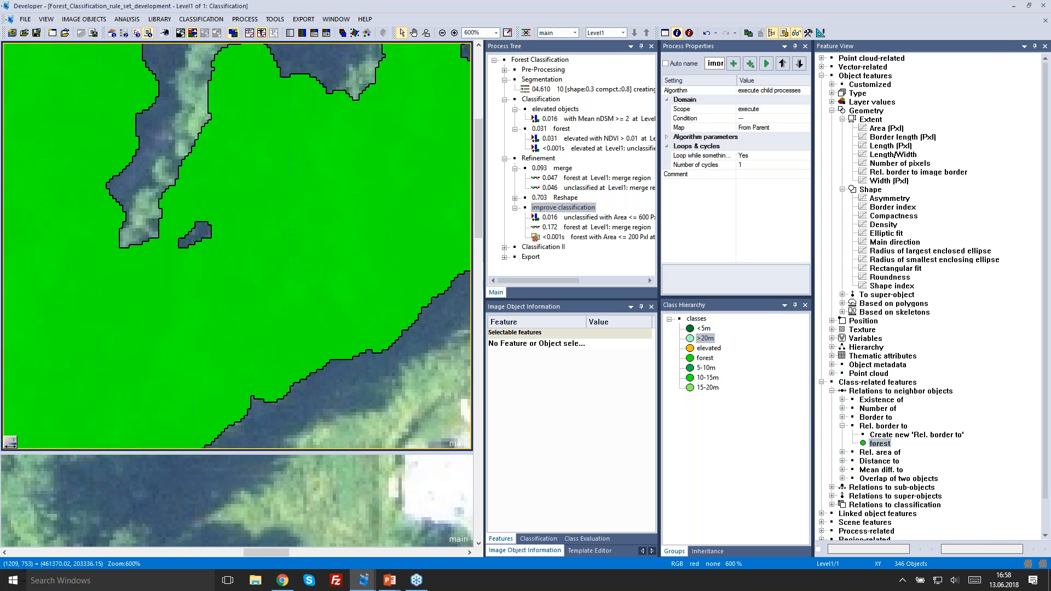
{"action": "scroll", "coordinate": [324, 147], "scroll_direction": "down", "scroll_amount": 3}
{"action": "left_click_drag", "start_coordinate": [366, 67], "coordinate": [293, 116]}
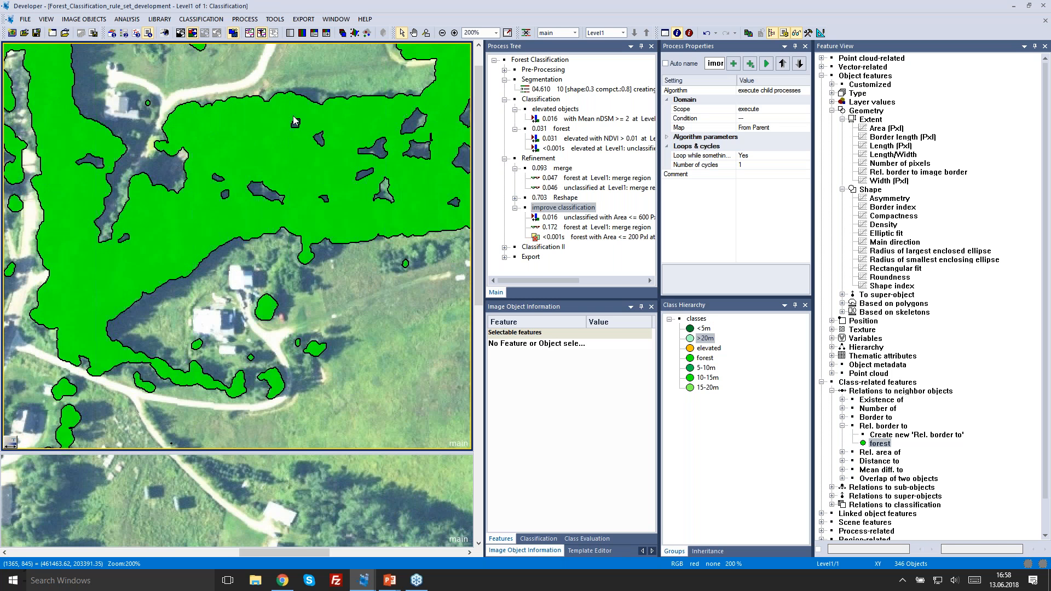
{"action": "scroll", "coordinate": [307, 147], "scroll_direction": "down", "scroll_amount": 1}
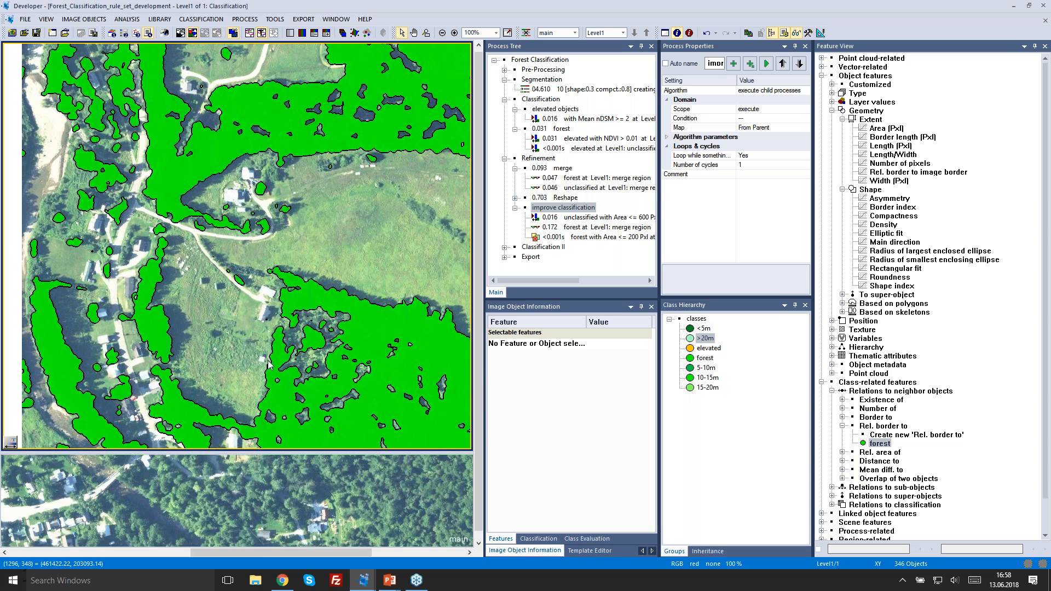
{"action": "left_click_drag", "start_coordinate": [268, 365], "coordinate": [311, 365]}
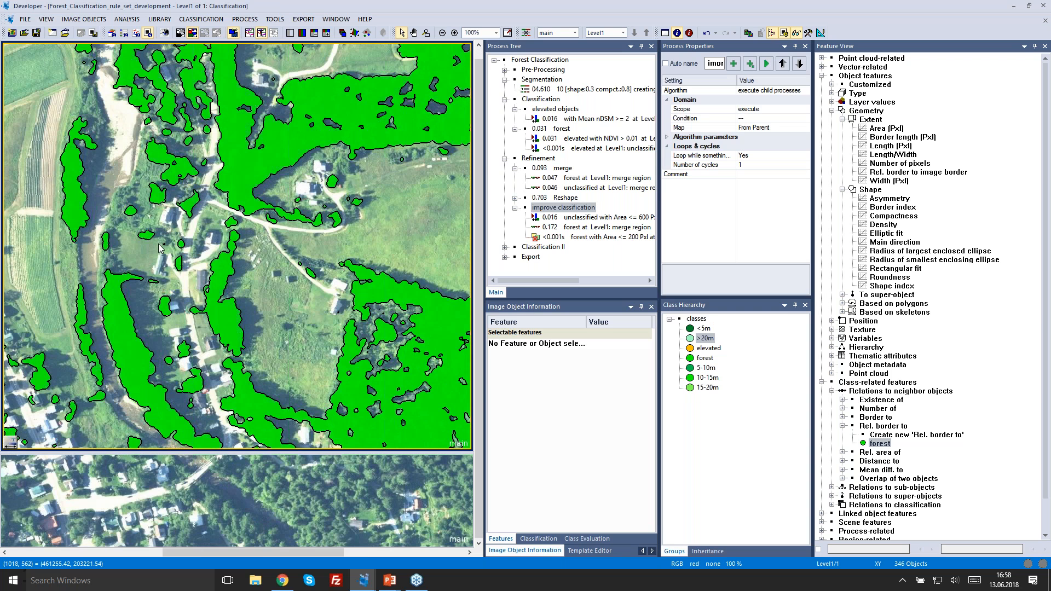
{"action": "scroll", "coordinate": [159, 248], "scroll_direction": "left", "scroll_amount": 3}
{"action": "scroll", "coordinate": [187, 293], "scroll_direction": "up", "scroll_amount": 1}
{"action": "scroll", "coordinate": [173, 264], "scroll_direction": "up", "scroll_amount": 1}
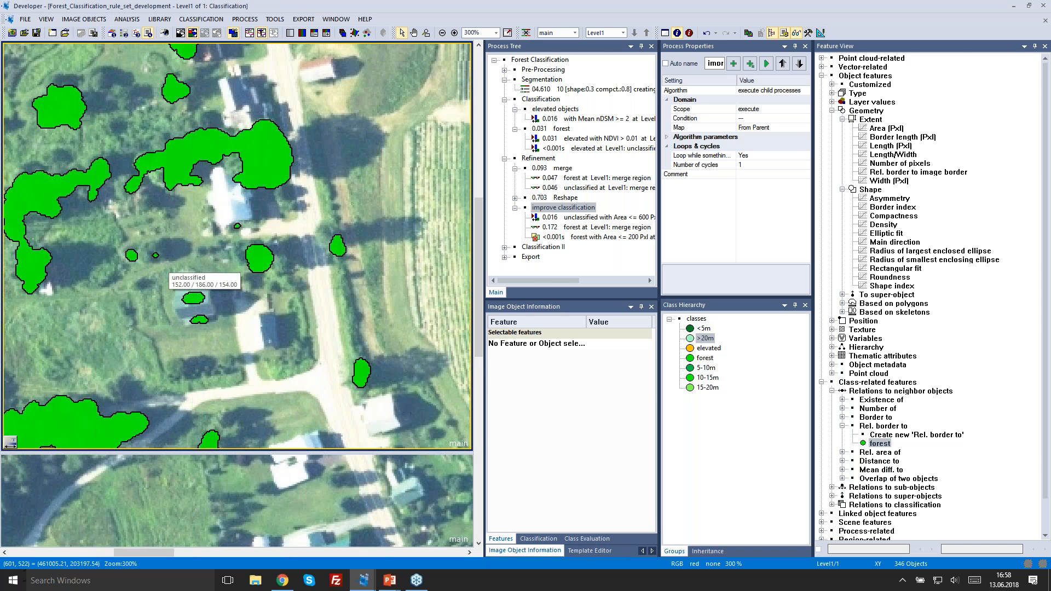
{"action": "scroll", "coordinate": [388, 274], "scroll_direction": "up", "scroll_amount": 3}
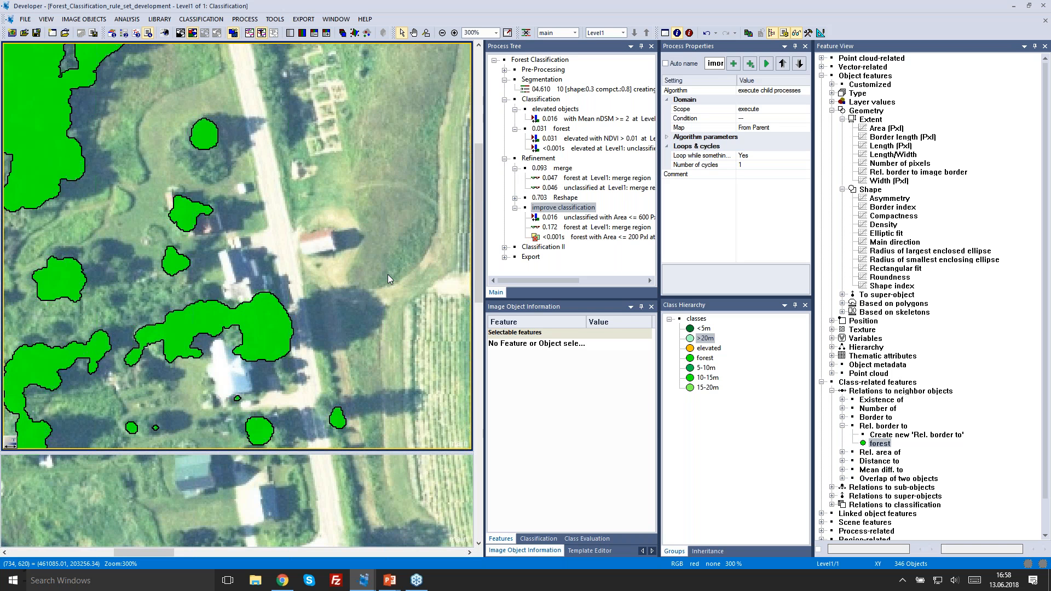
- Run the improve classification processes under Refinement and check the forest gaps and small patches around the houses and river
{"action": "scroll", "coordinate": [388, 274], "scroll_direction": "down", "scroll_amount": 1}
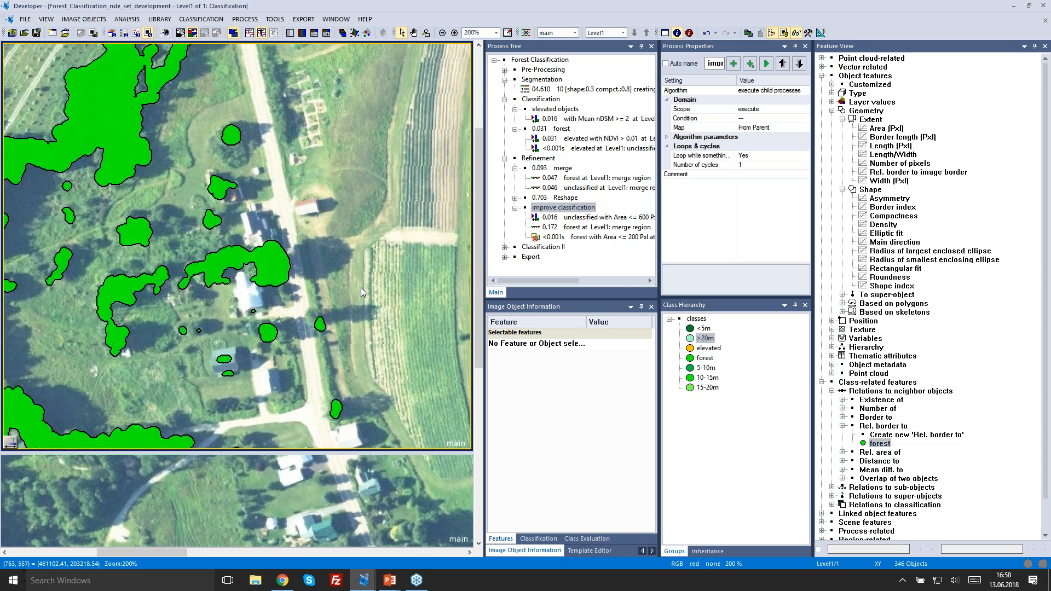
{"action": "left_click_drag", "start_coordinate": [360, 287], "coordinate": [289, 250]}
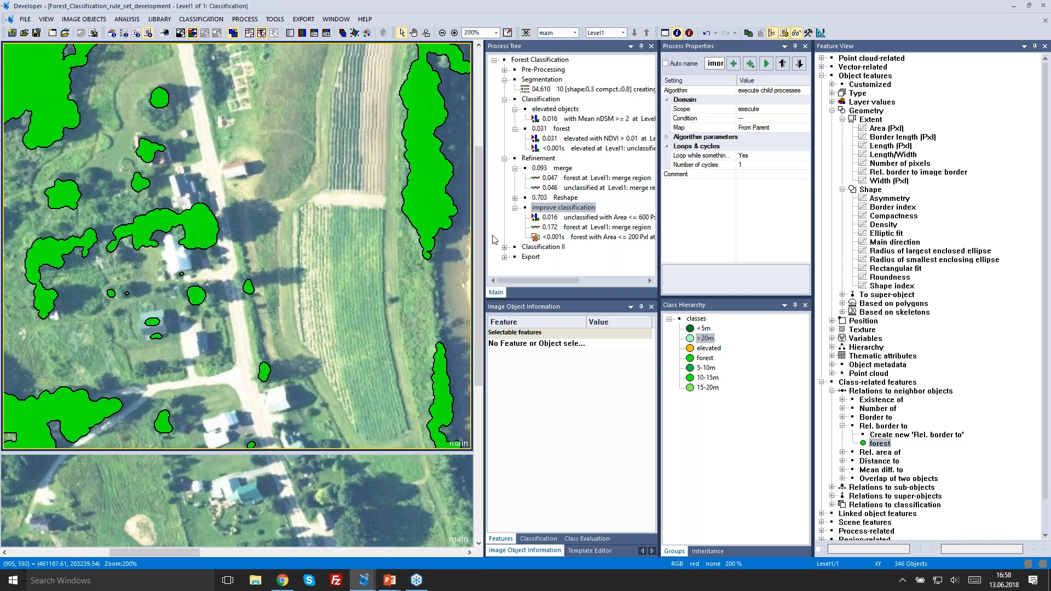
{"action": "key", "text": "F5"}
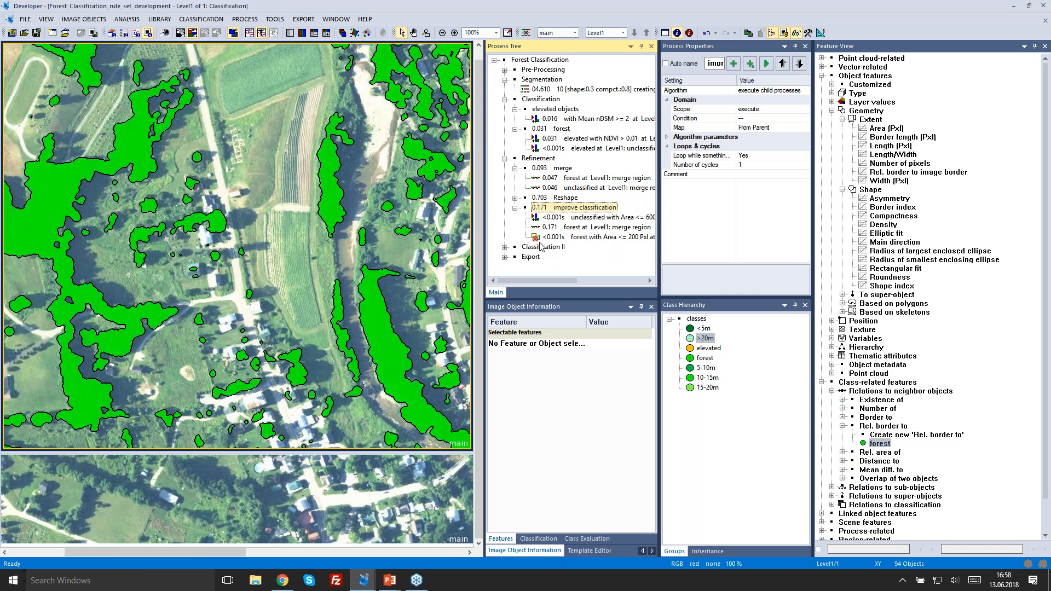
{"action": "left_click_drag", "start_coordinate": [463, 245], "coordinate": [282, 253]}
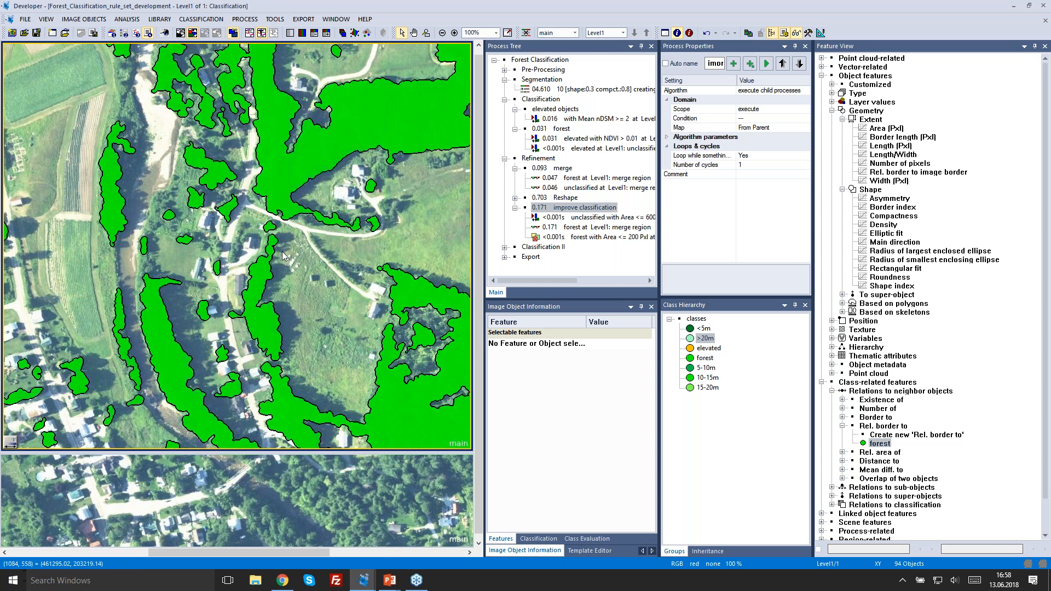
{"action": "scroll", "coordinate": [283, 256], "scroll_direction": "down", "scroll_amount": 1}
- Expand Classification II, execute its multi-threshold segmentation of forest on nDSM, and inspect the height classes in the forest up close
{"action": "left_click", "coordinate": [505, 248]}
{"action": "left_click", "coordinate": [530, 249]}
{"action": "left_click", "coordinate": [536, 257]}
{"action": "mouse_move", "coordinate": [371, 207]}
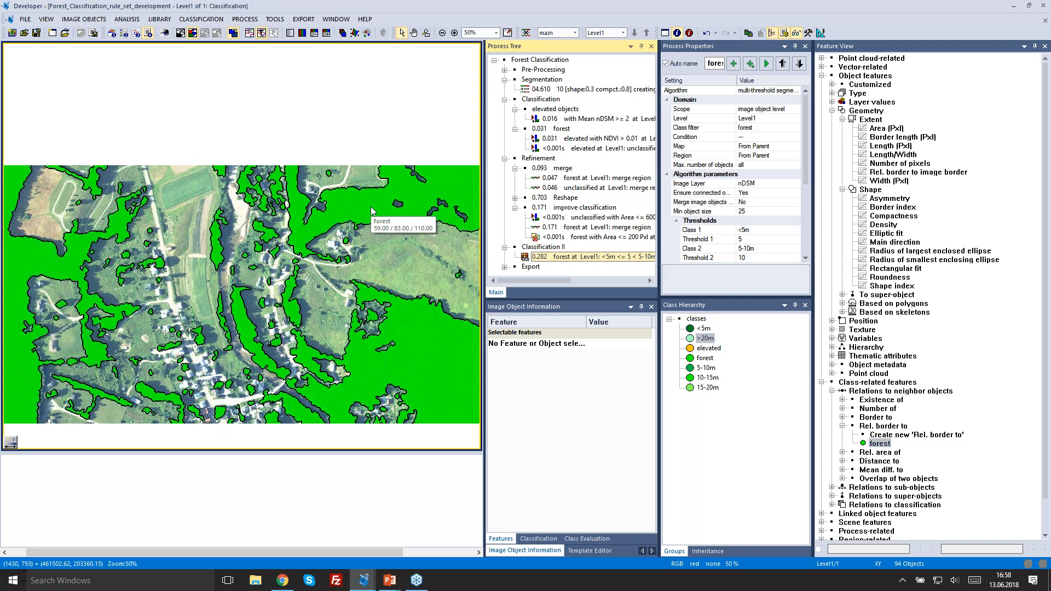
{"action": "right_click", "coordinate": [534, 259]}
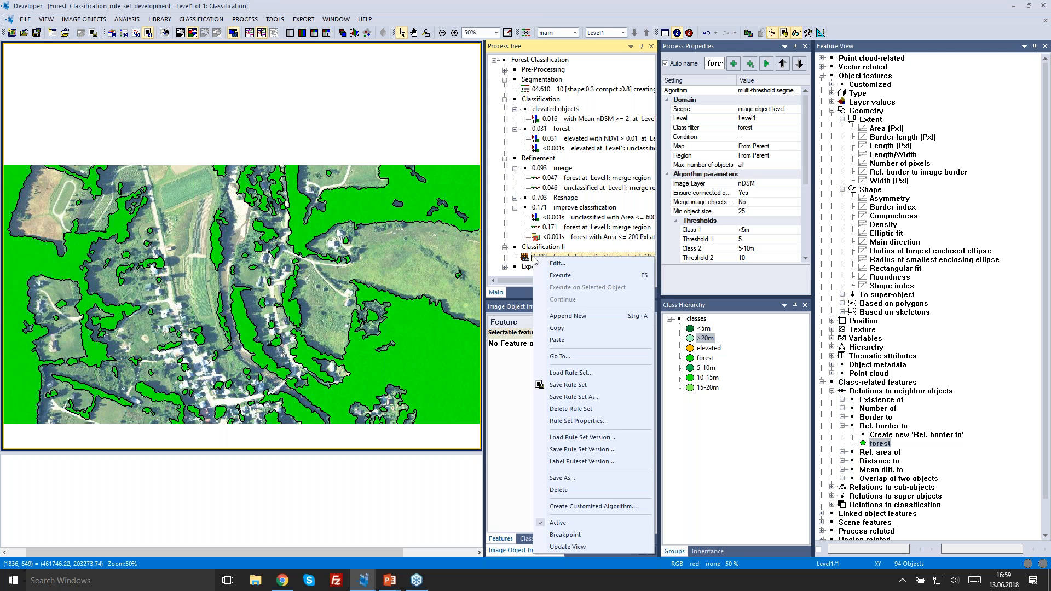
{"action": "left_click", "coordinate": [548, 277]}
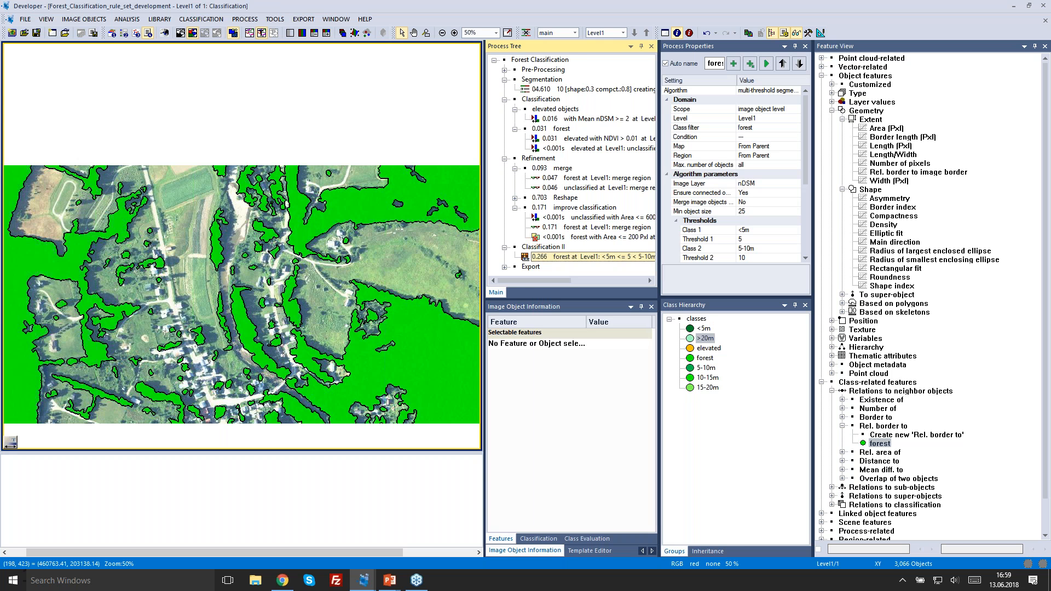
{"action": "scroll", "coordinate": [343, 211], "scroll_direction": "up", "scroll_amount": 2}
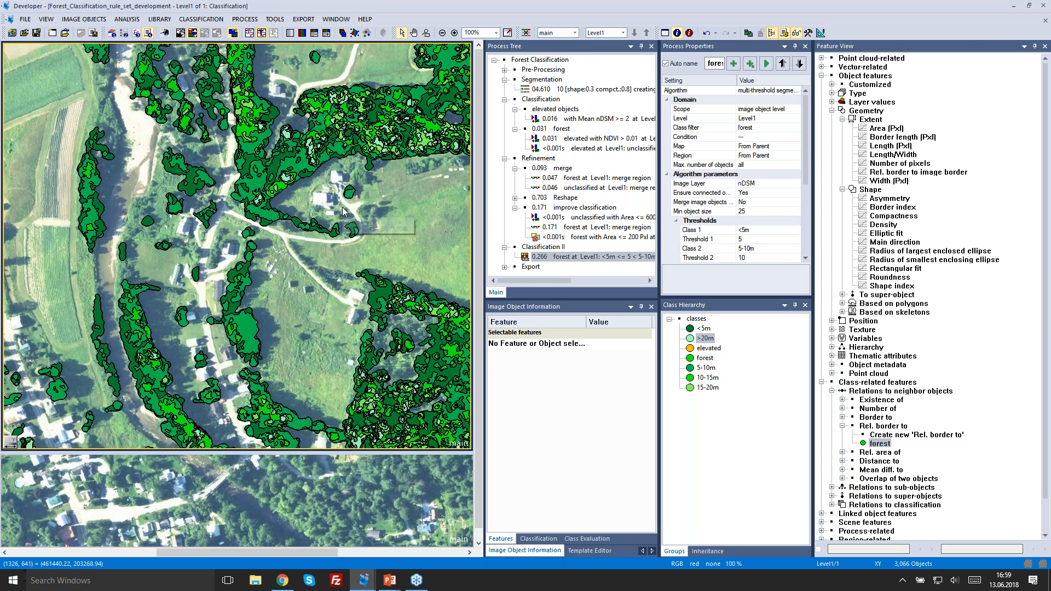
{"action": "scroll", "coordinate": [343, 212], "scroll_direction": "up", "scroll_amount": 2}
{"action": "left_click_drag", "start_coordinate": [414, 201], "coordinate": [270, 201]}
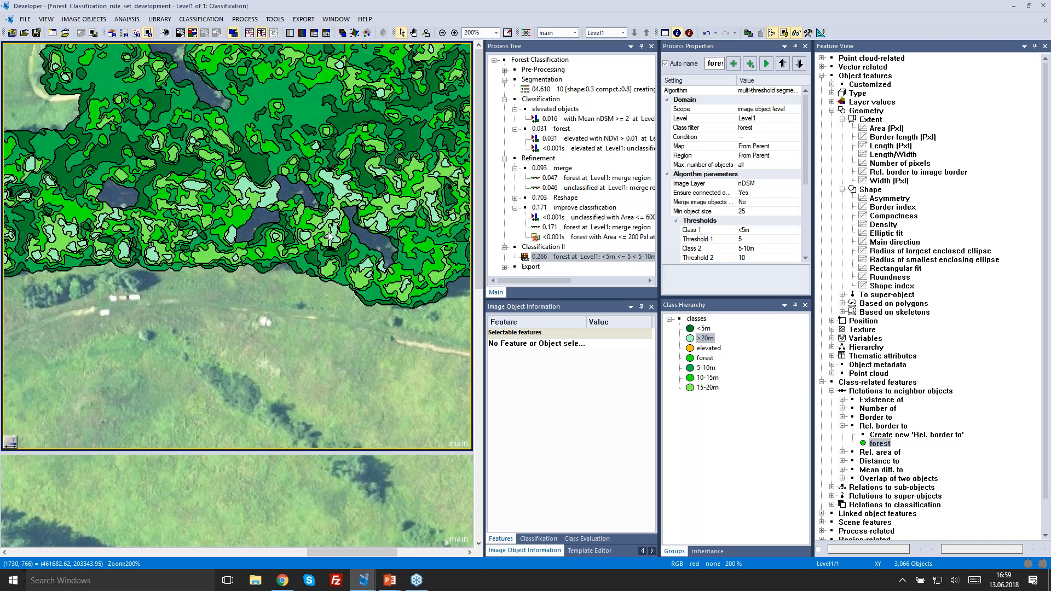
{"action": "left_click_drag", "start_coordinate": [329, 233], "coordinate": [266, 251]}
{"action": "scroll", "coordinate": [266, 251], "scroll_direction": "down", "scroll_amount": 1}
- Collapse the process tree to its main stages from Pre-Processing to Classification II and select the Export process
{"action": "left_click", "coordinate": [504, 70]}
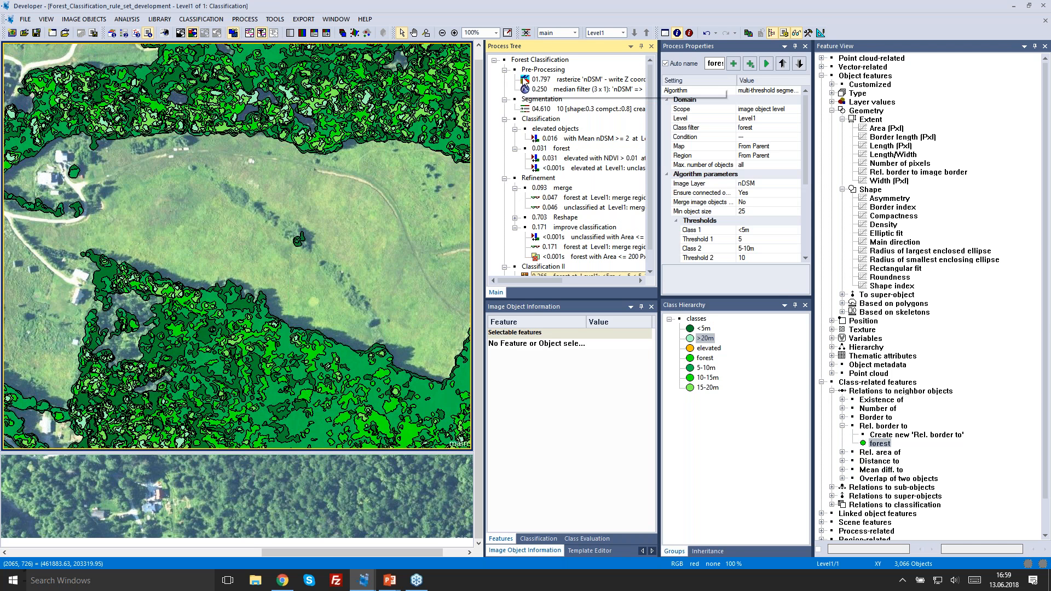
{"action": "left_click", "coordinate": [505, 70]}
{"action": "left_click", "coordinate": [504, 79]}
{"action": "left_click", "coordinate": [505, 89]}
{"action": "left_click", "coordinate": [504, 99]}
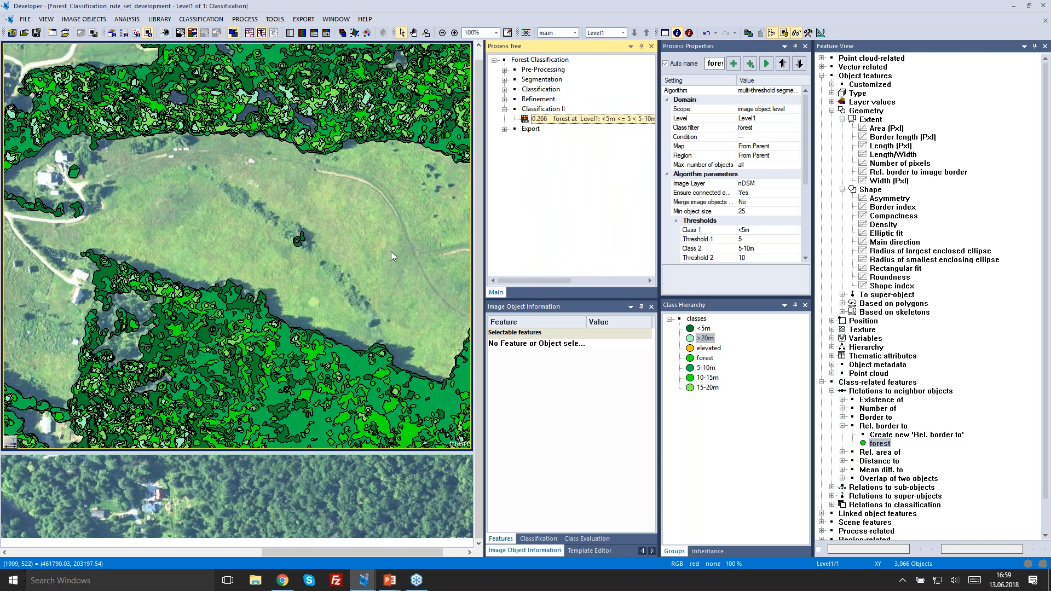
{"action": "left_click_drag", "start_coordinate": [391, 251], "coordinate": [393, 226]}
{"action": "left_click", "coordinate": [504, 109]}
{"action": "left_click", "coordinate": [530, 119]}
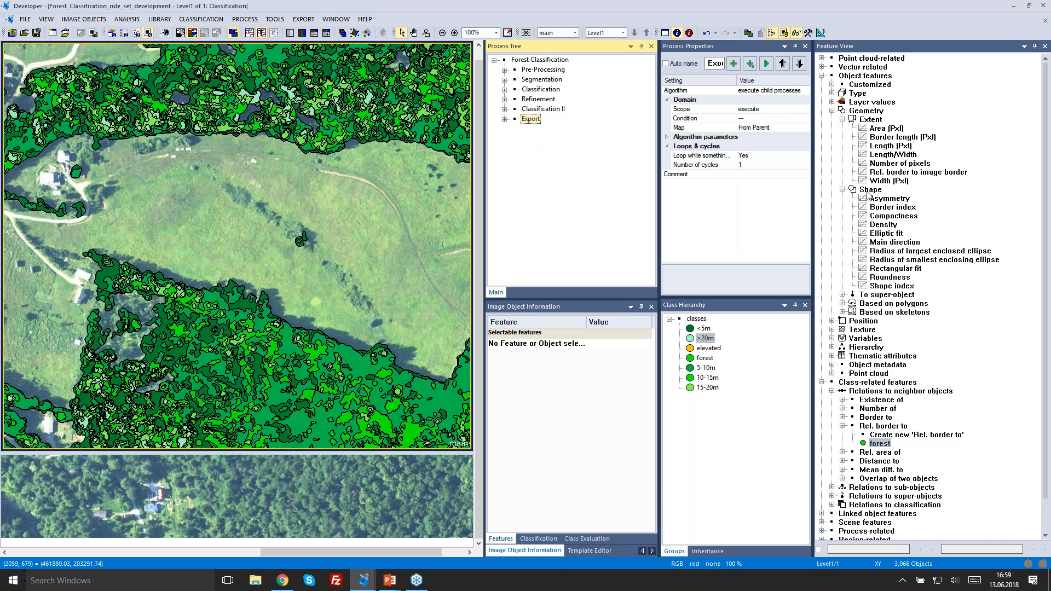
- Show the scene at 50% zoom and enlarge the lower image view so both views share the space more evenly
{"action": "key", "text": "alt+Tab"}
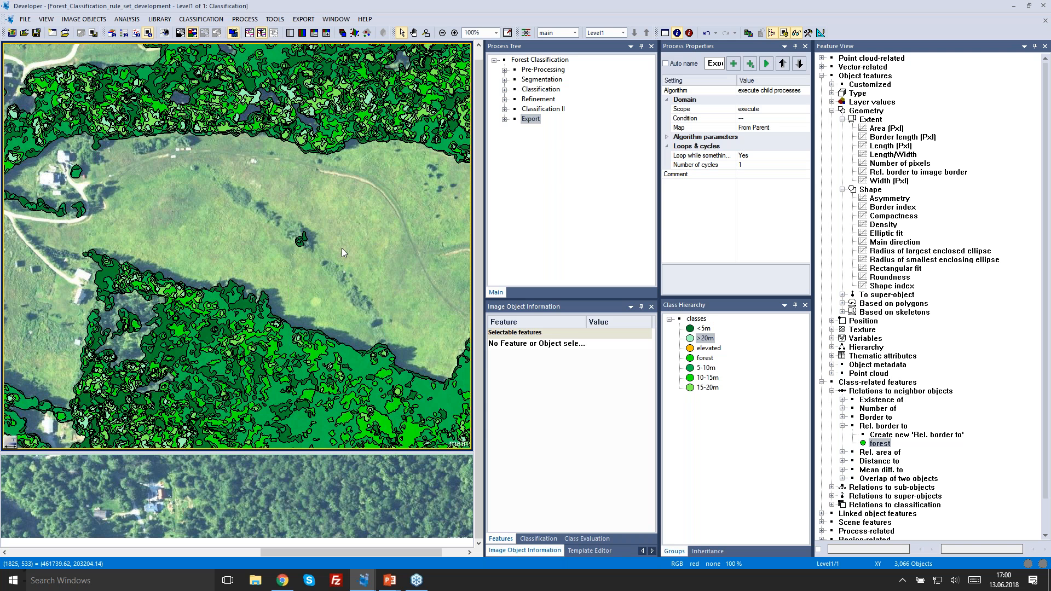
{"action": "scroll", "coordinate": [343, 250], "scroll_direction": "up", "scroll_amount": 1}
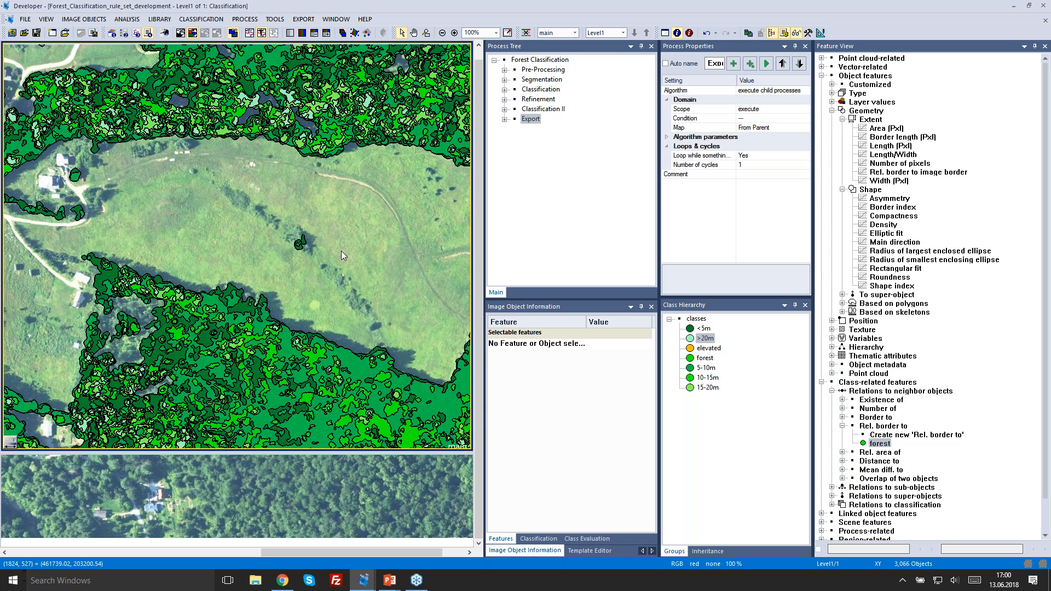
{"action": "scroll", "coordinate": [340, 251], "scroll_direction": "down", "scroll_amount": 1}
{"action": "left_click_drag", "start_coordinate": [296, 452], "coordinate": [308, 310]}
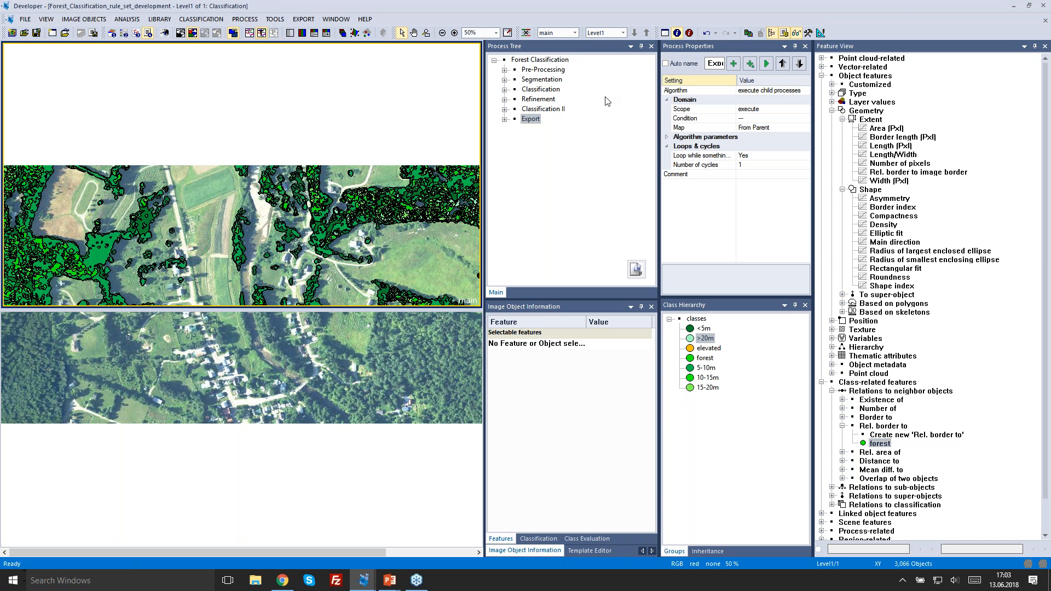
- Expand every stage of the process tree, including the Reshape processes and the Export process, to show the complete rule set
{"action": "left_click", "coordinate": [504, 69]}
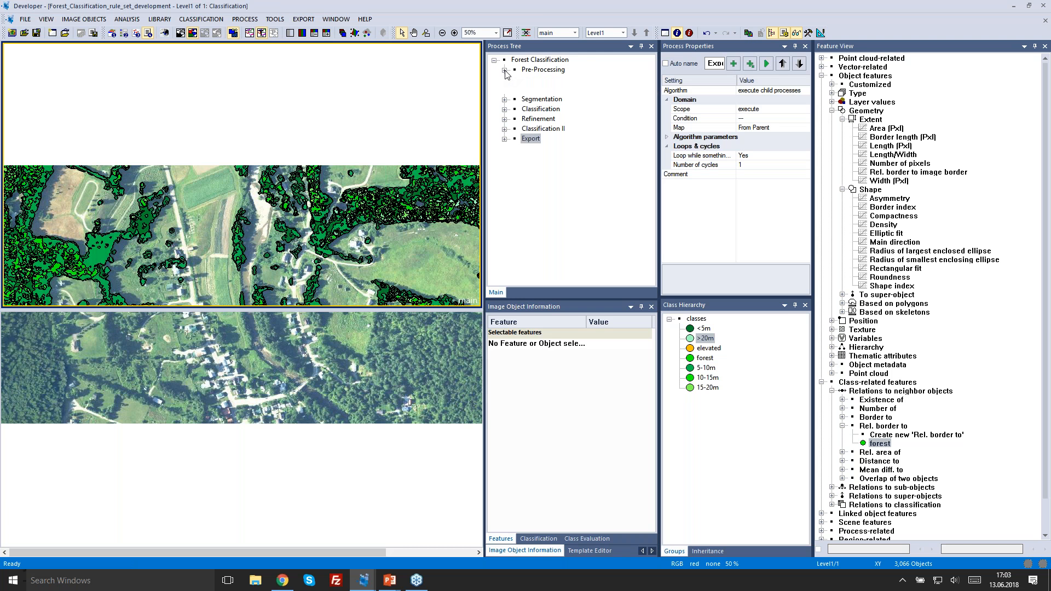
{"action": "left_click", "coordinate": [504, 99]}
{"action": "left_click", "coordinate": [504, 119]}
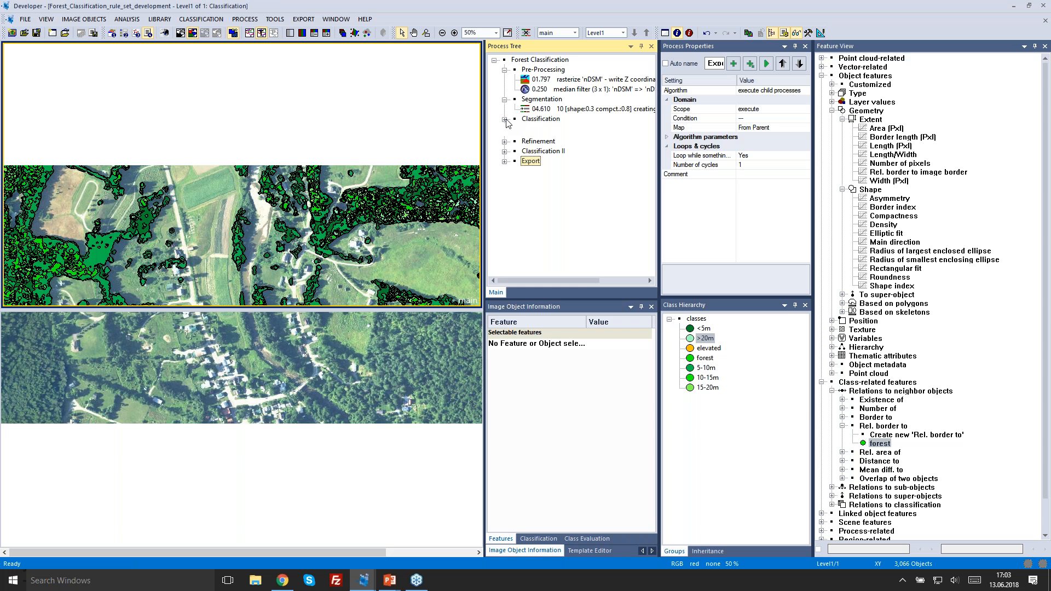
{"action": "left_click", "coordinate": [504, 178]}
{"action": "left_click", "coordinate": [516, 228]}
{"action": "left_click", "coordinate": [515, 217]}
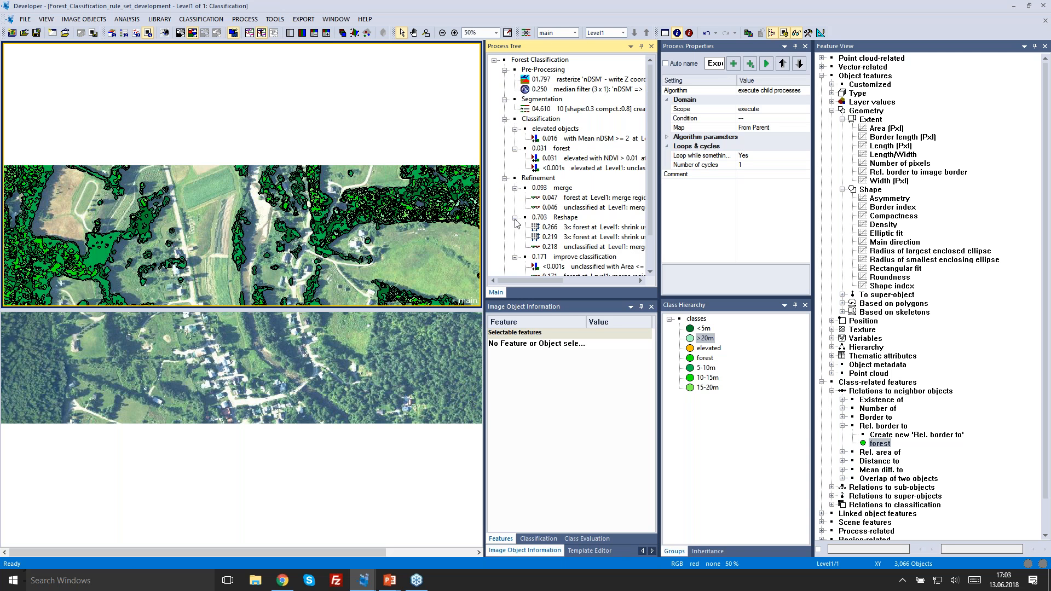
{"action": "scroll", "coordinate": [515, 219], "scroll_direction": "down", "scroll_amount": 1}
{"action": "left_click", "coordinate": [504, 257]}
{"action": "scroll", "coordinate": [506, 264], "scroll_direction": "down", "scroll_amount": 1}
{"action": "left_click", "coordinate": [504, 267]}
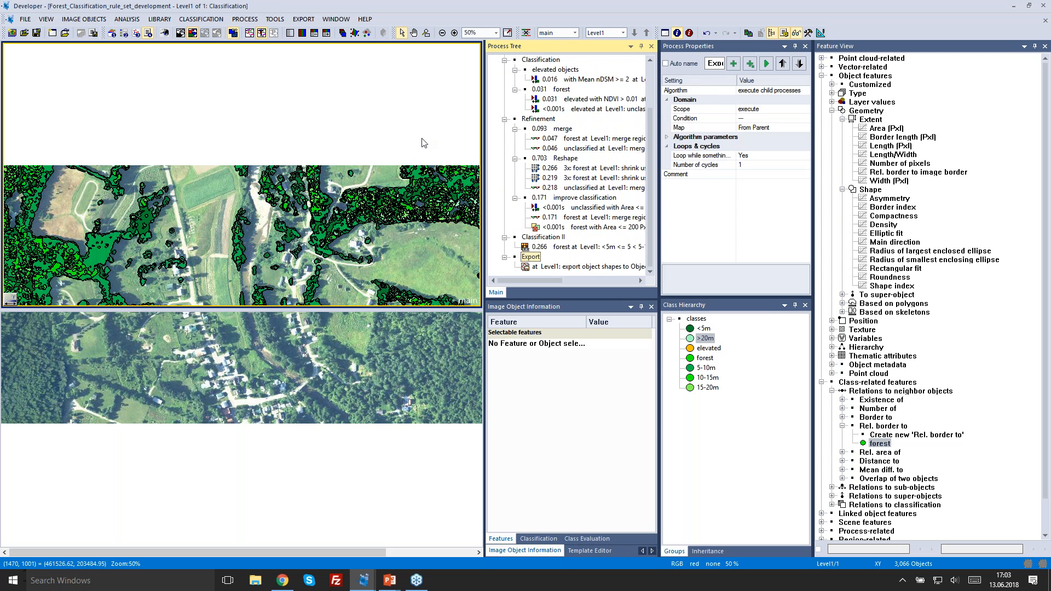
- Undock the Process Tree as a floating window and enlarge it until the whole rule set is readable
{"action": "left_click_drag", "start_coordinate": [576, 48], "coordinate": [389, 69]}
{"action": "left_click_drag", "start_coordinate": [470, 320], "coordinate": [767, 467]}
{"action": "left_click", "coordinate": [536, 442]}
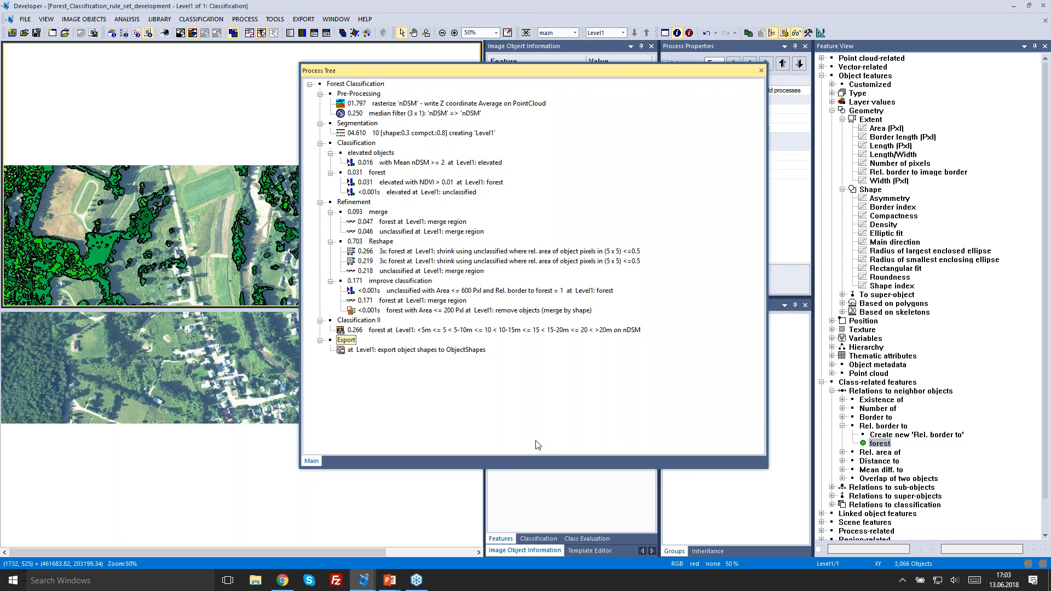